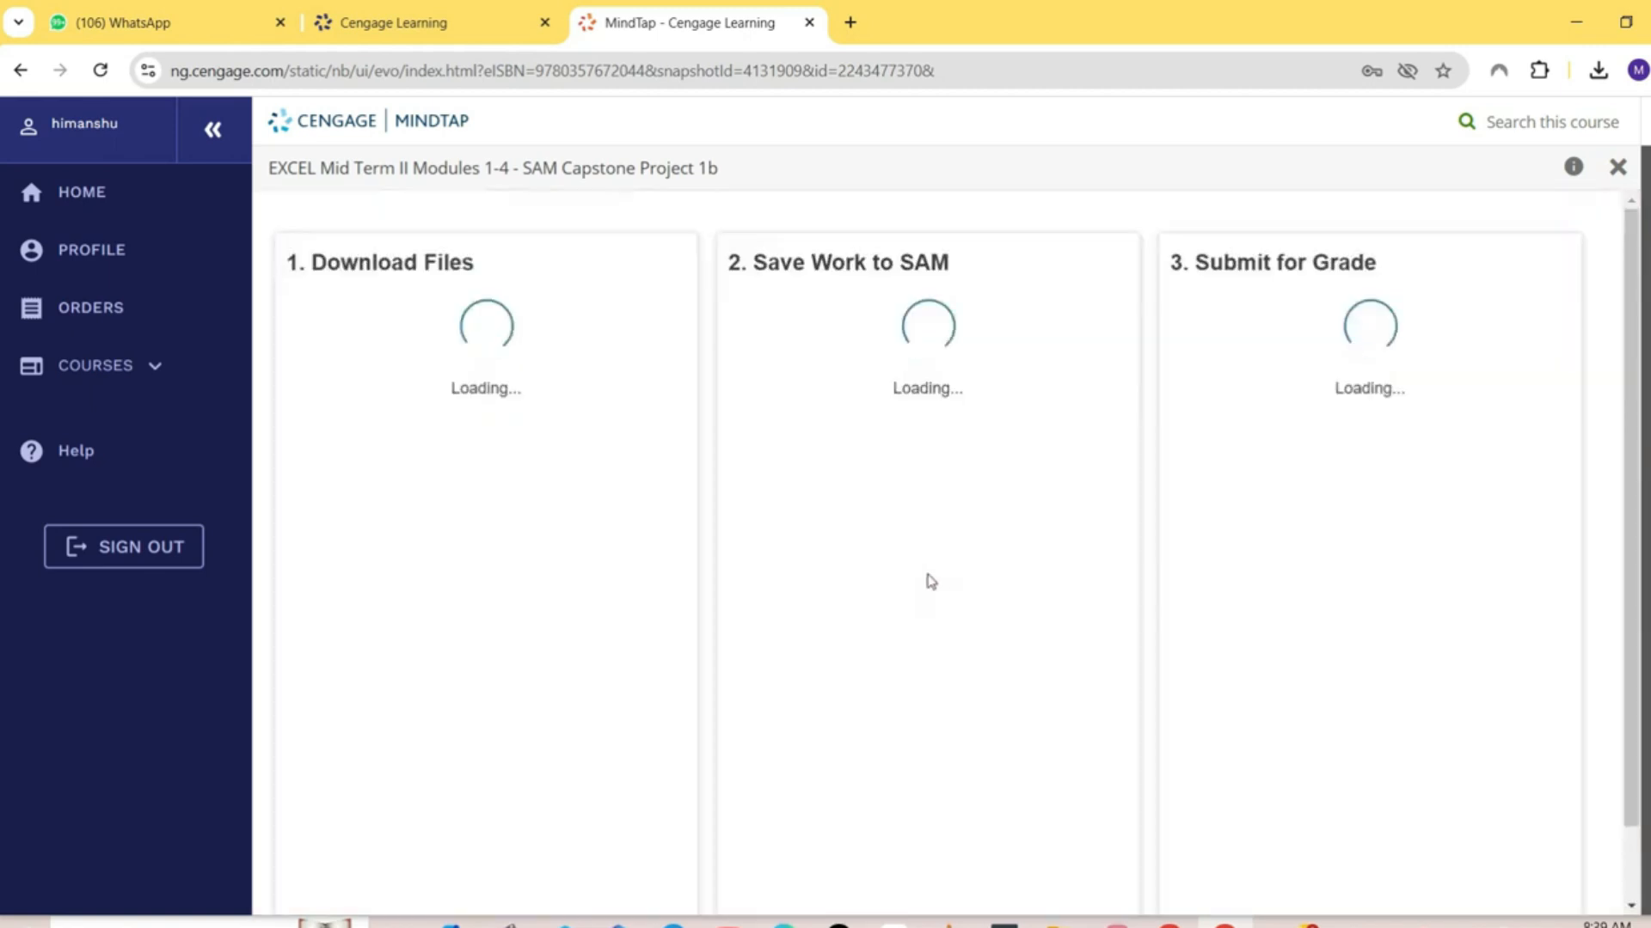
Download all the project files and open the document Instructions_NP_EX365_2021_CS1-4b from the Downloads folder in Word
{"action": "left_click", "coordinate": [640, 302]}
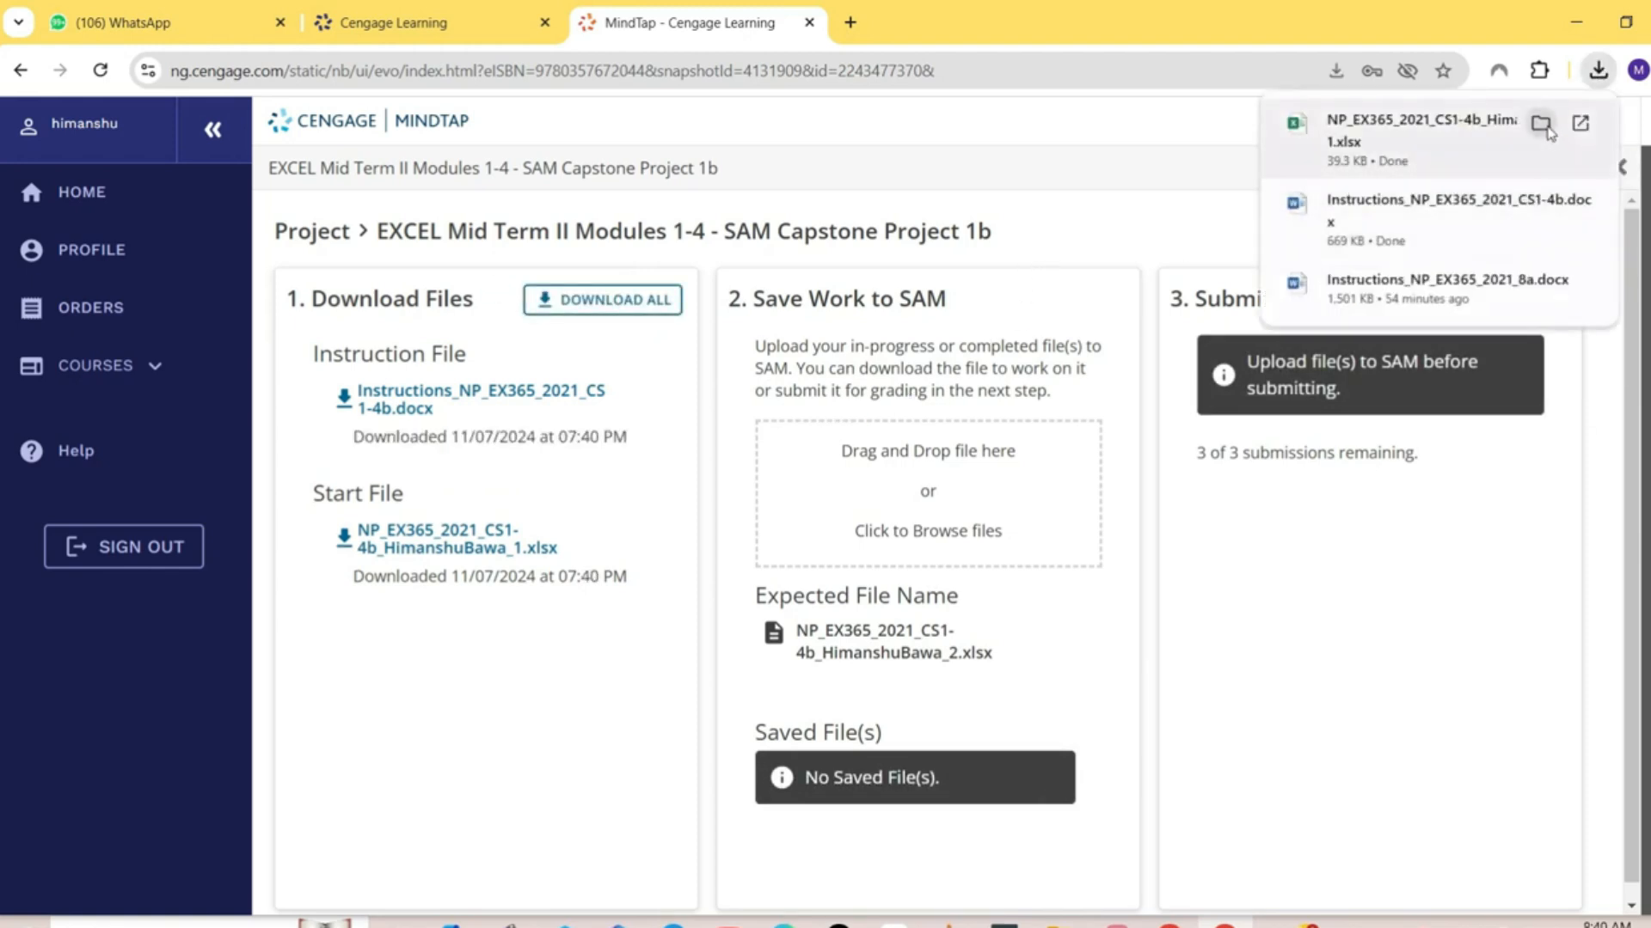
{"action": "left_click", "coordinate": [1541, 126]}
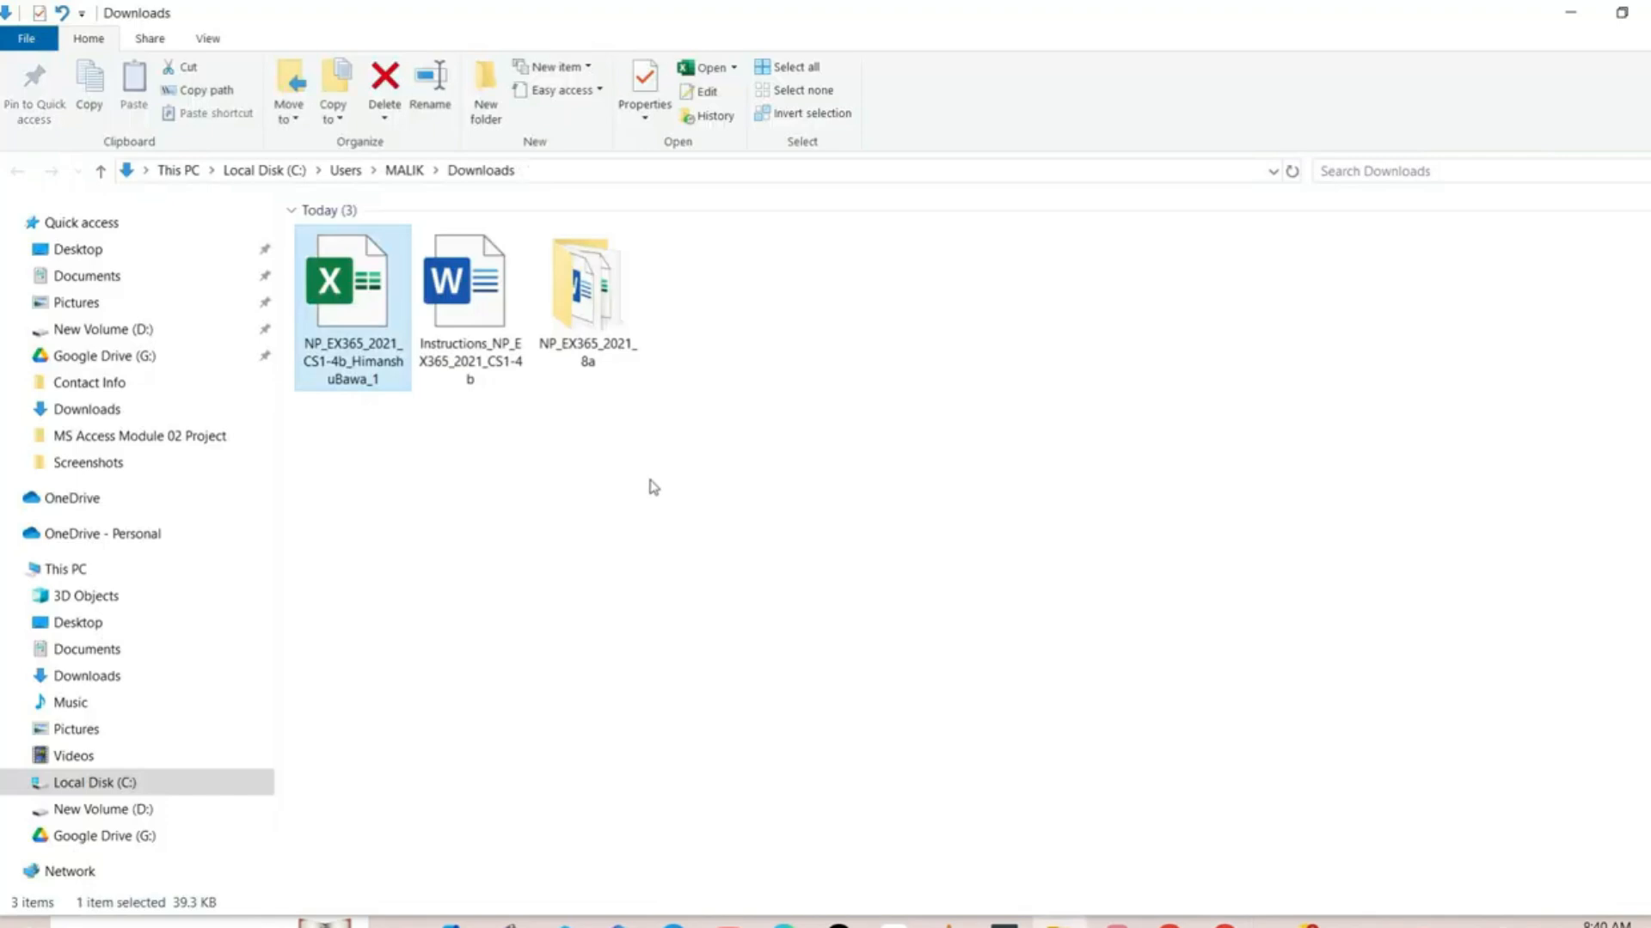
{"action": "double_click", "coordinate": [453, 318]}
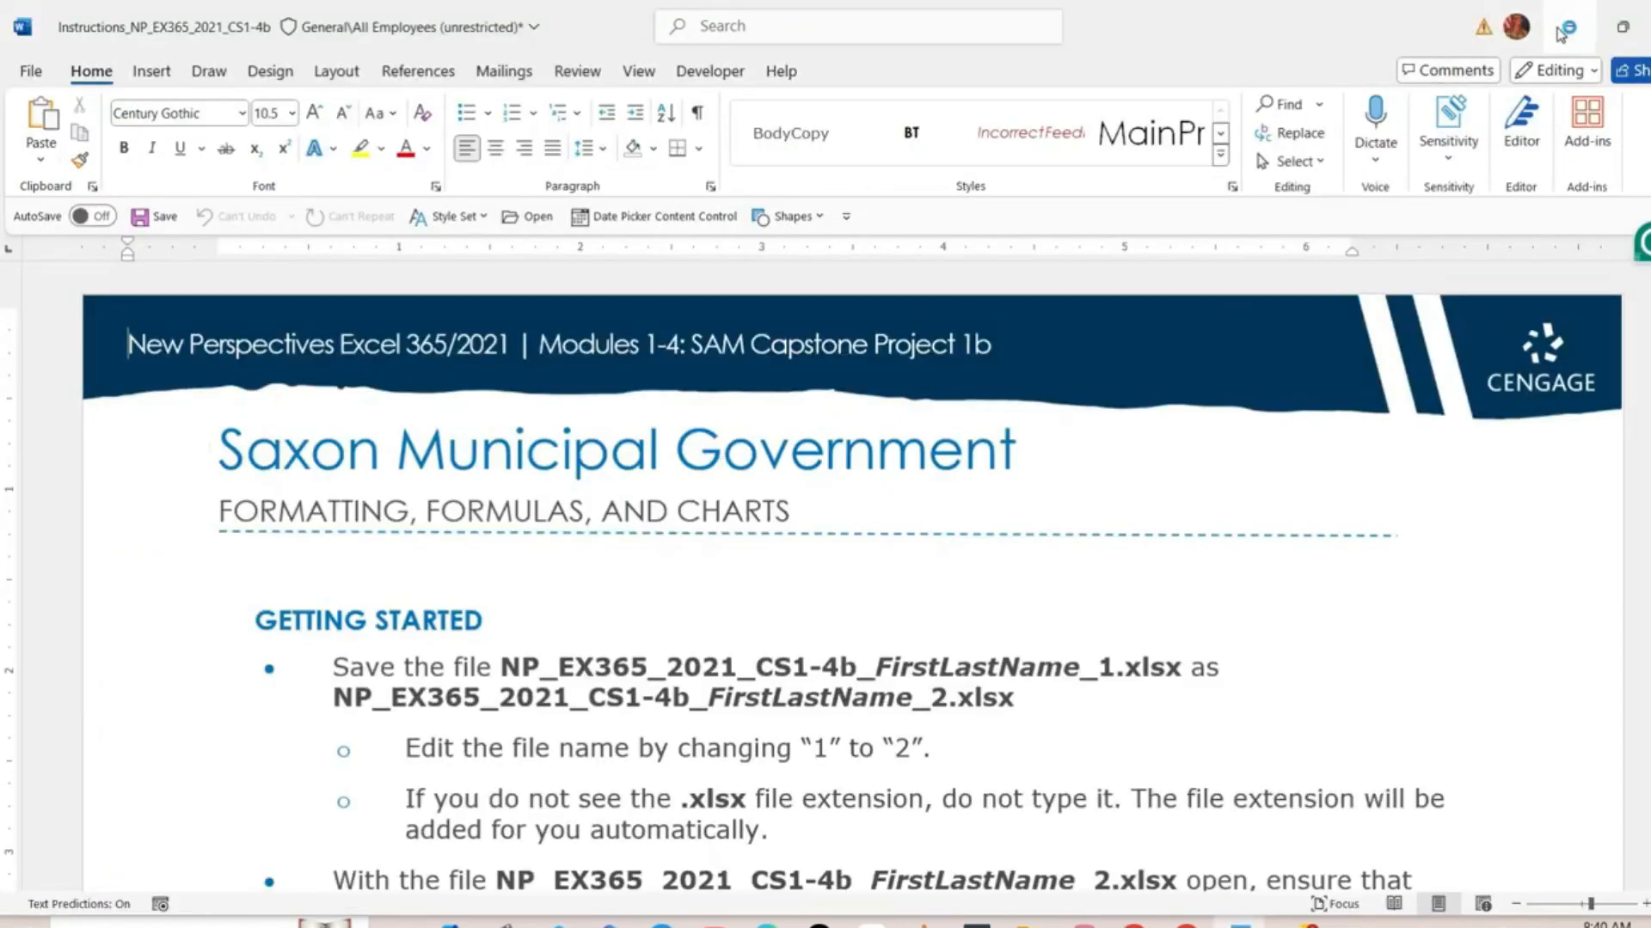
{"action": "left_click", "coordinate": [1564, 28]}
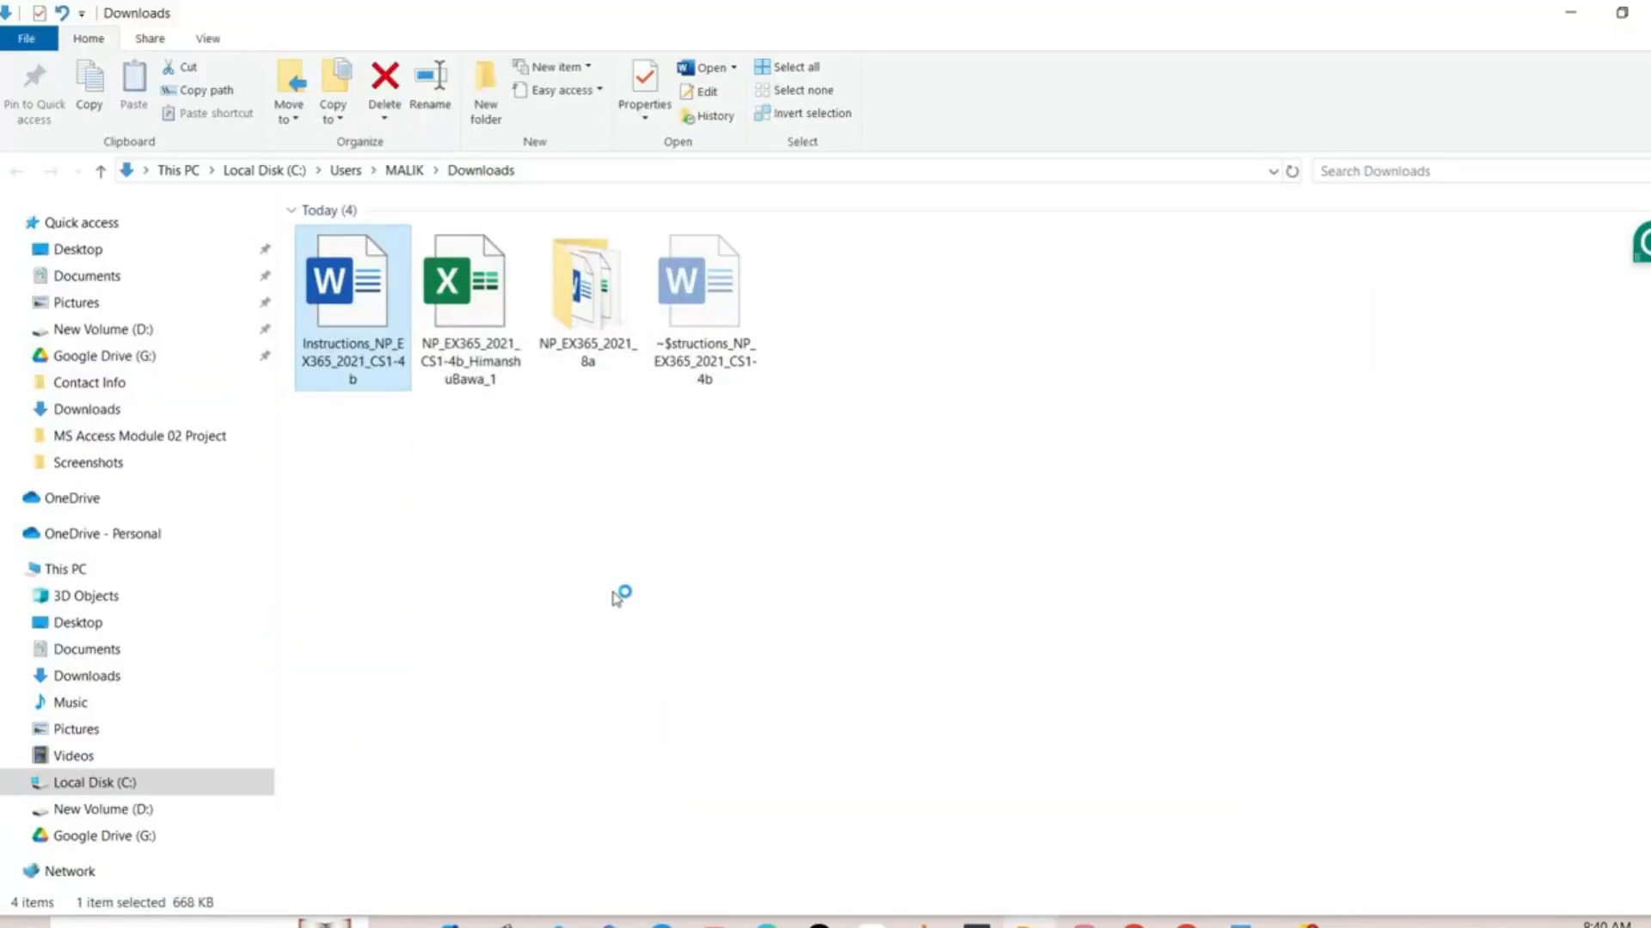
Open the NP_EX365_2021_CS1-4b start workbook in Excel, enable editing and show the Employees worksheet
{"action": "double_click", "coordinate": [481, 361]}
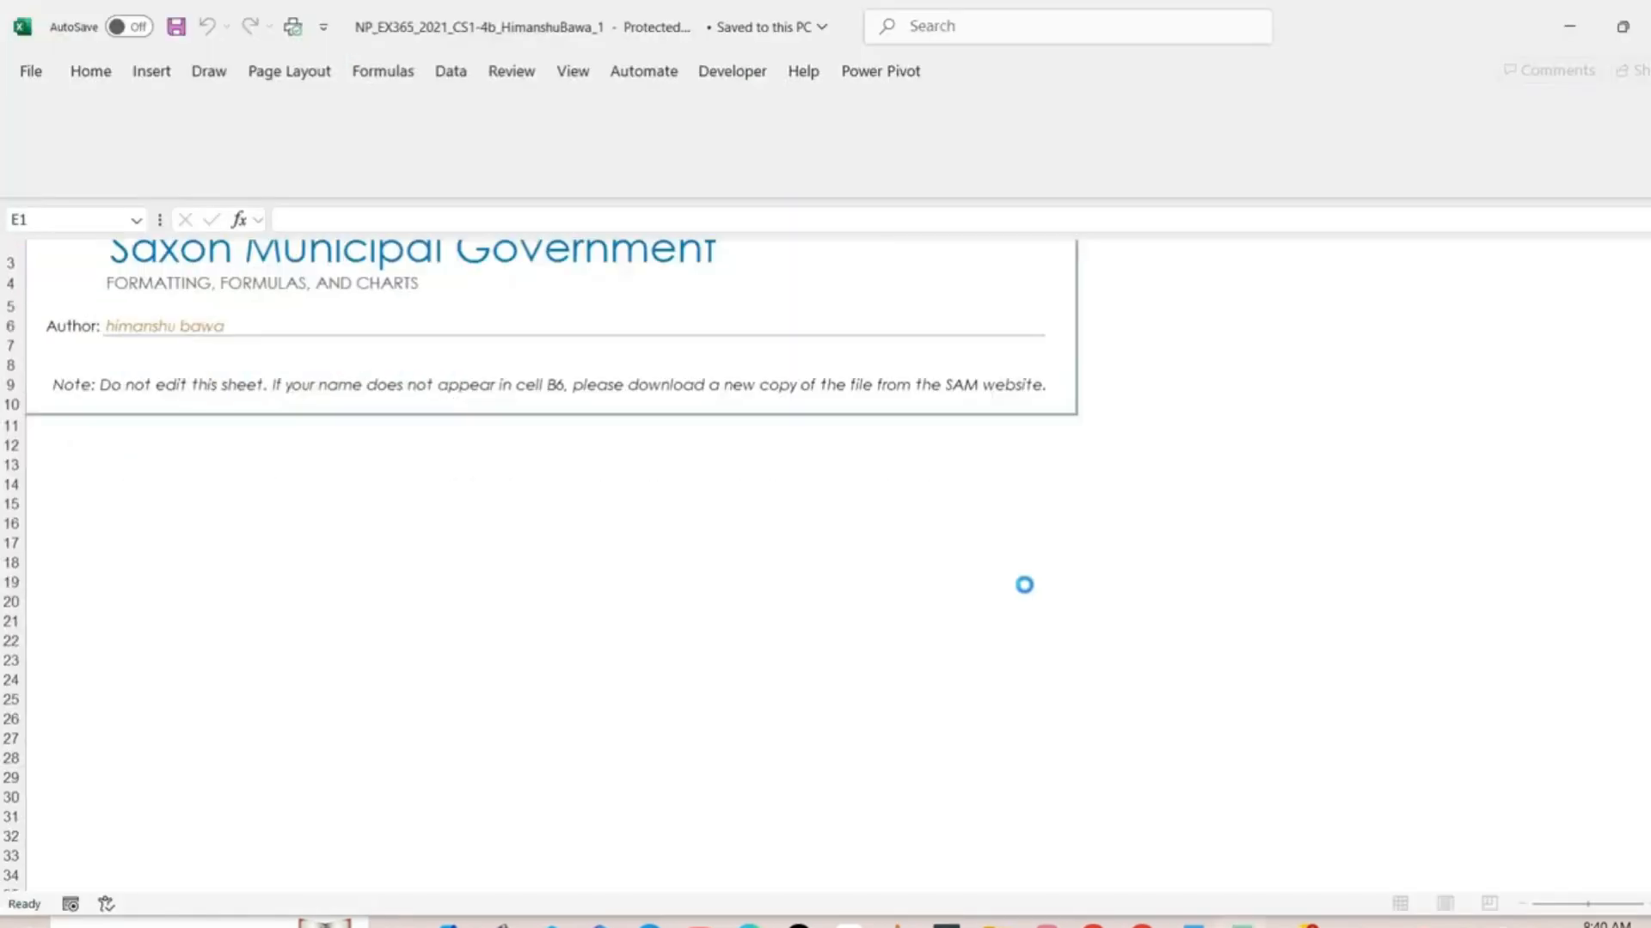
{"action": "left_click", "coordinate": [882, 105]}
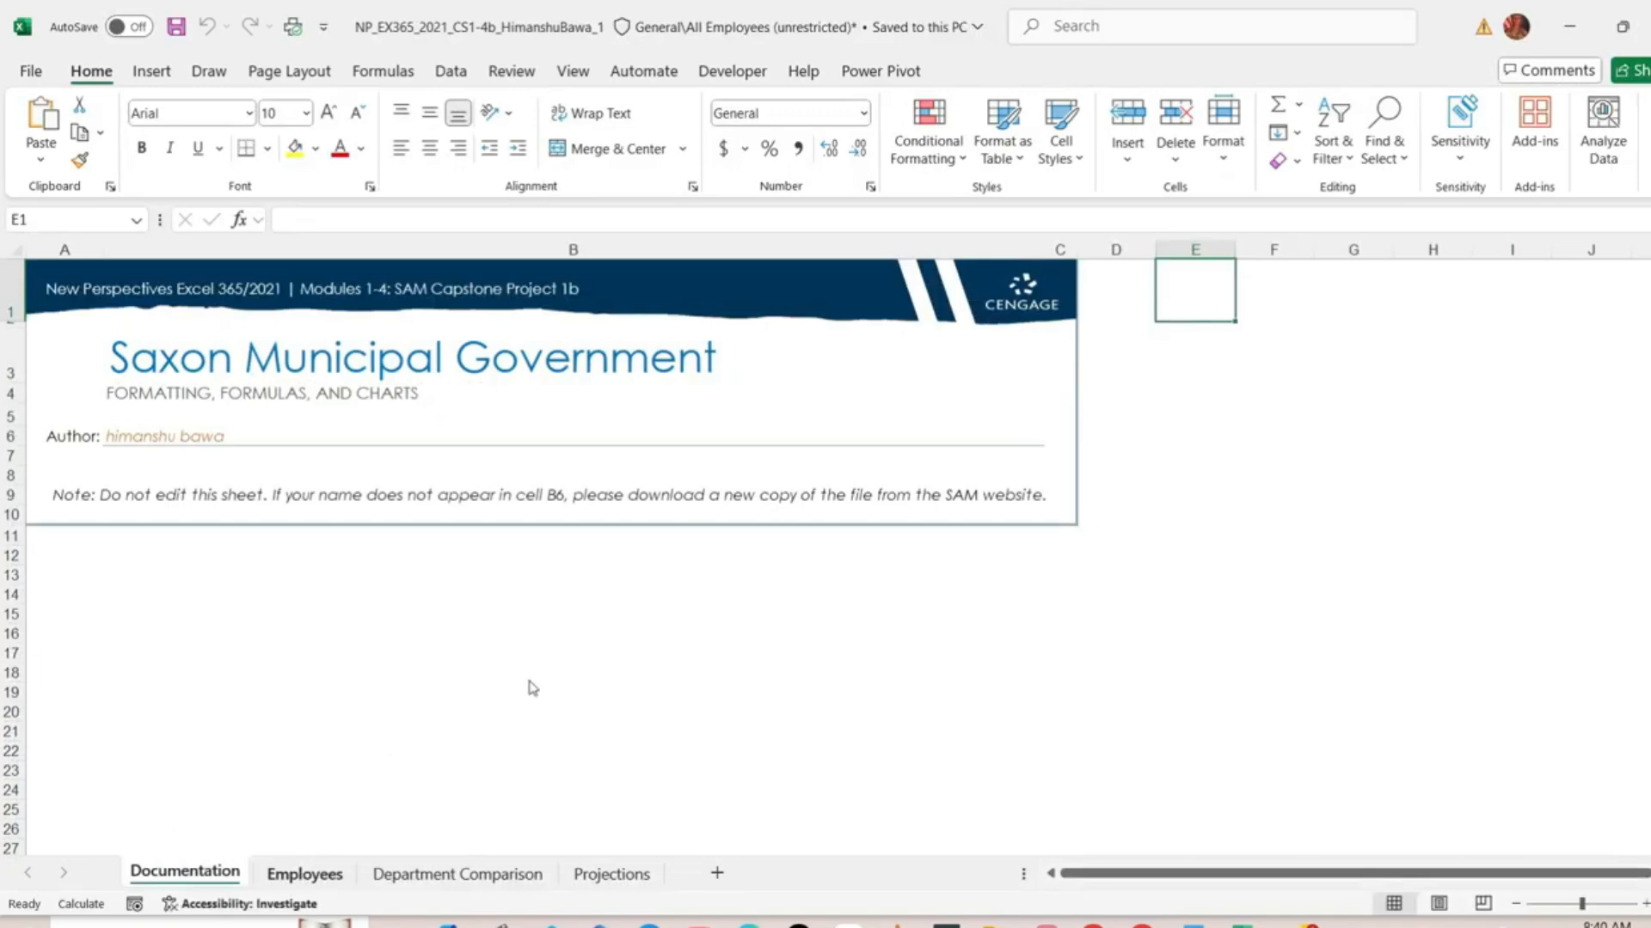
{"action": "left_click", "coordinate": [304, 873]}
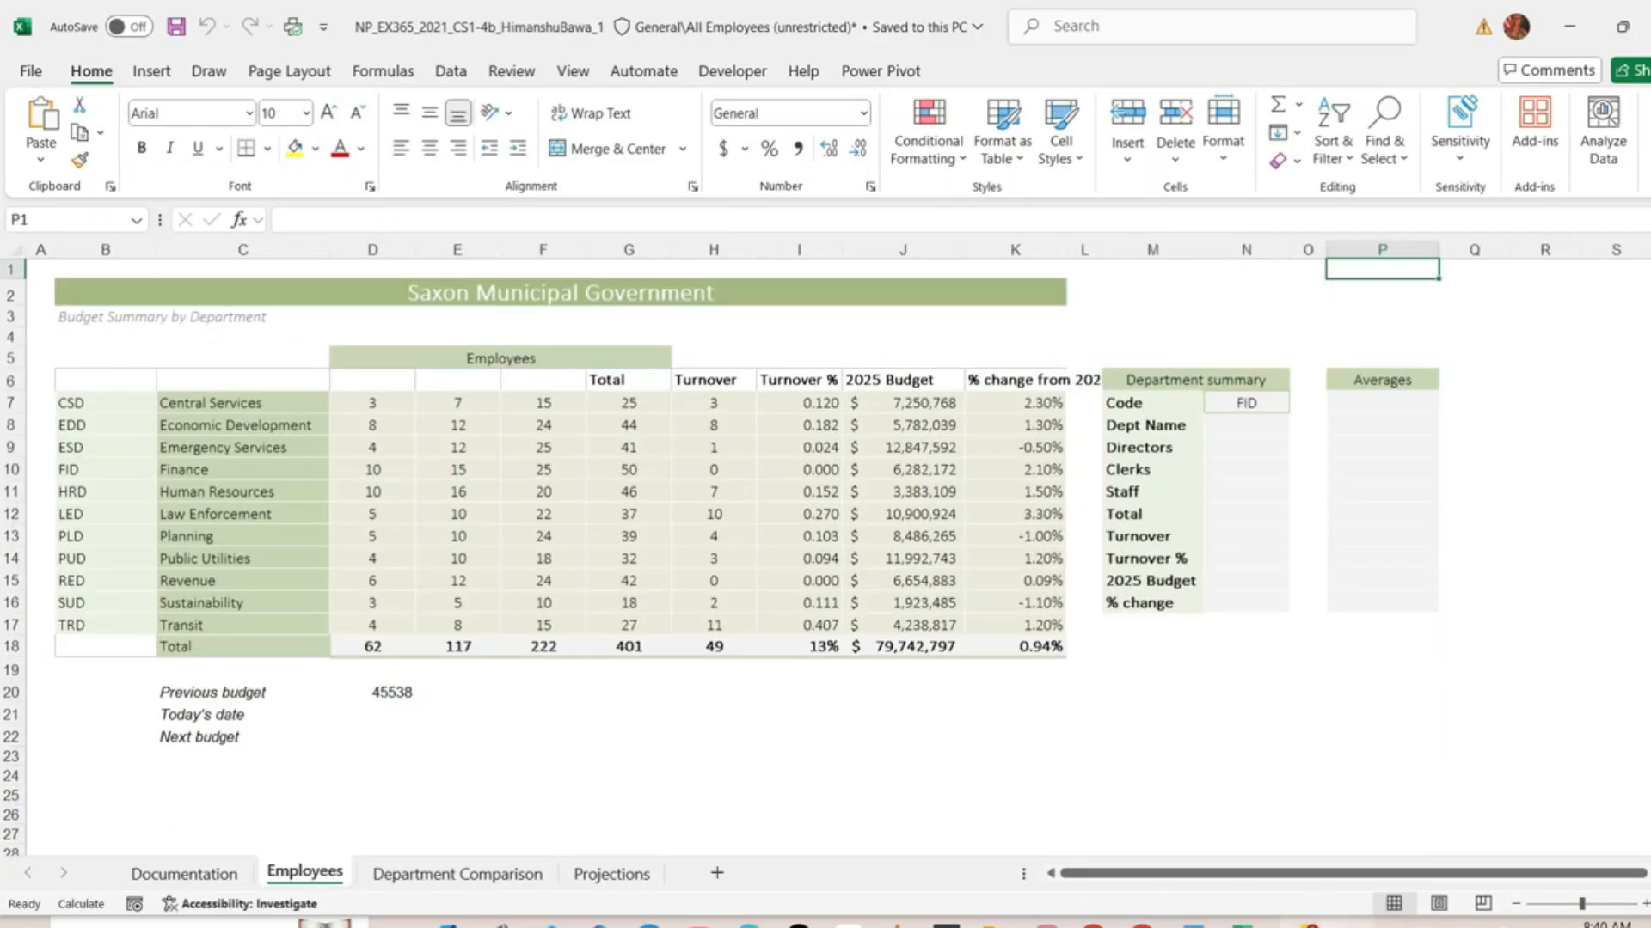
Switch to the Word instructions and read through the project steps
{"action": "key", "text": "alt+Tab"}
{"action": "scroll", "coordinate": [947, 570], "scroll_direction": "down", "scroll_amount": 10}
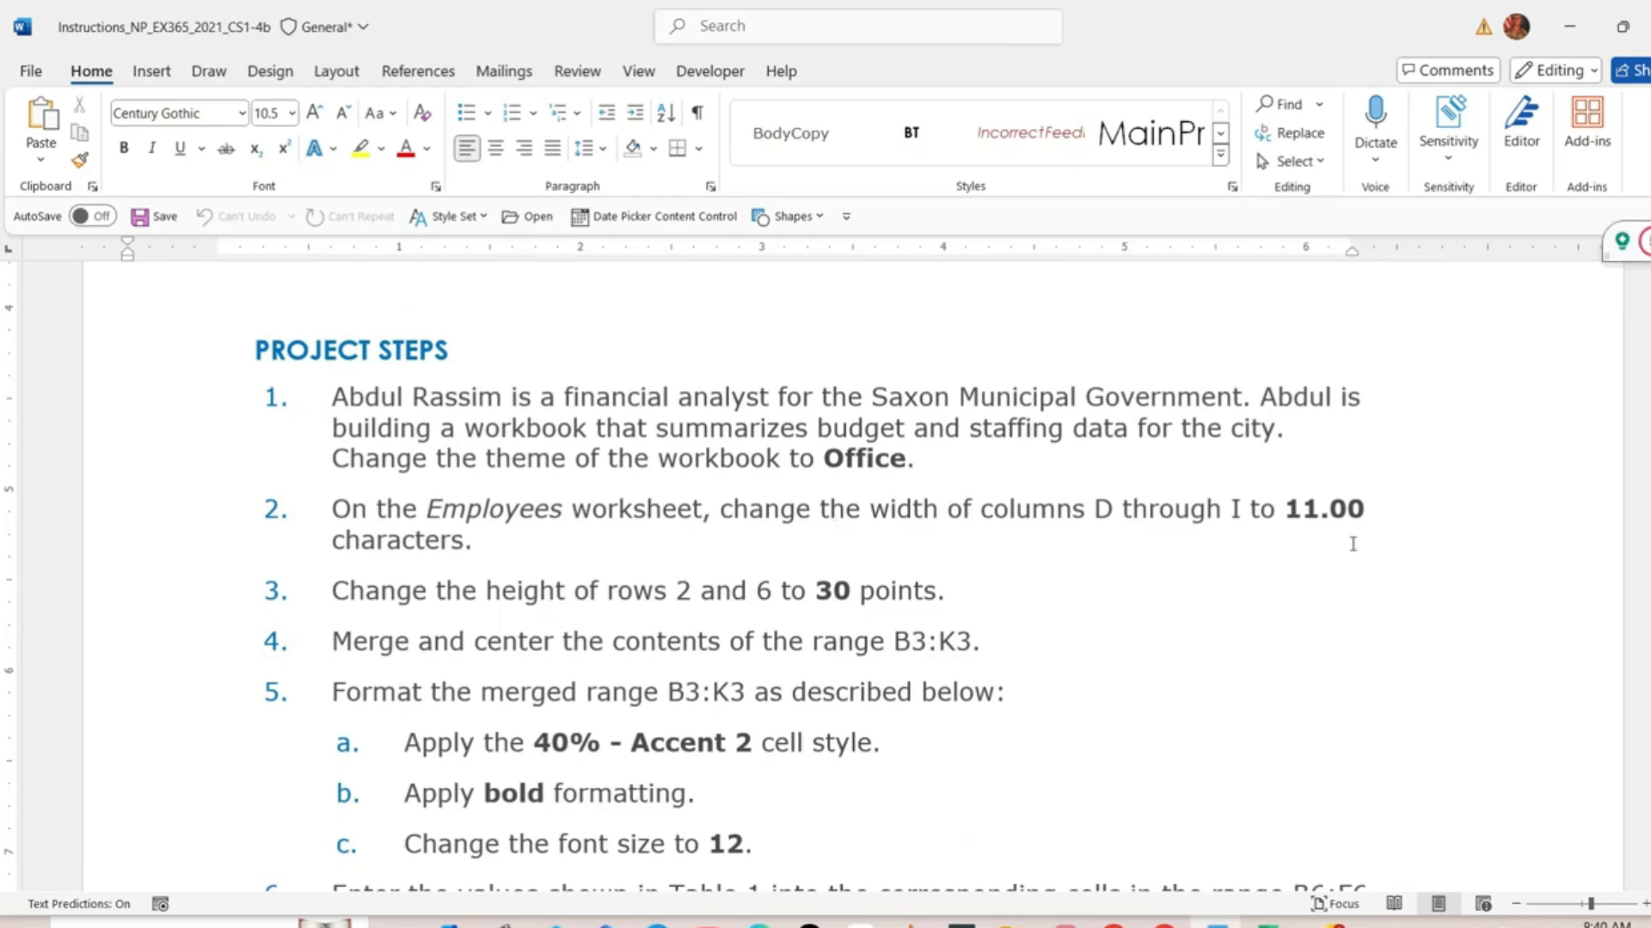
{"action": "scroll", "coordinate": [951, 566], "scroll_direction": "down", "scroll_amount": 5}
{"action": "scroll", "coordinate": [851, 568], "scroll_direction": "down", "scroll_amount": 20}
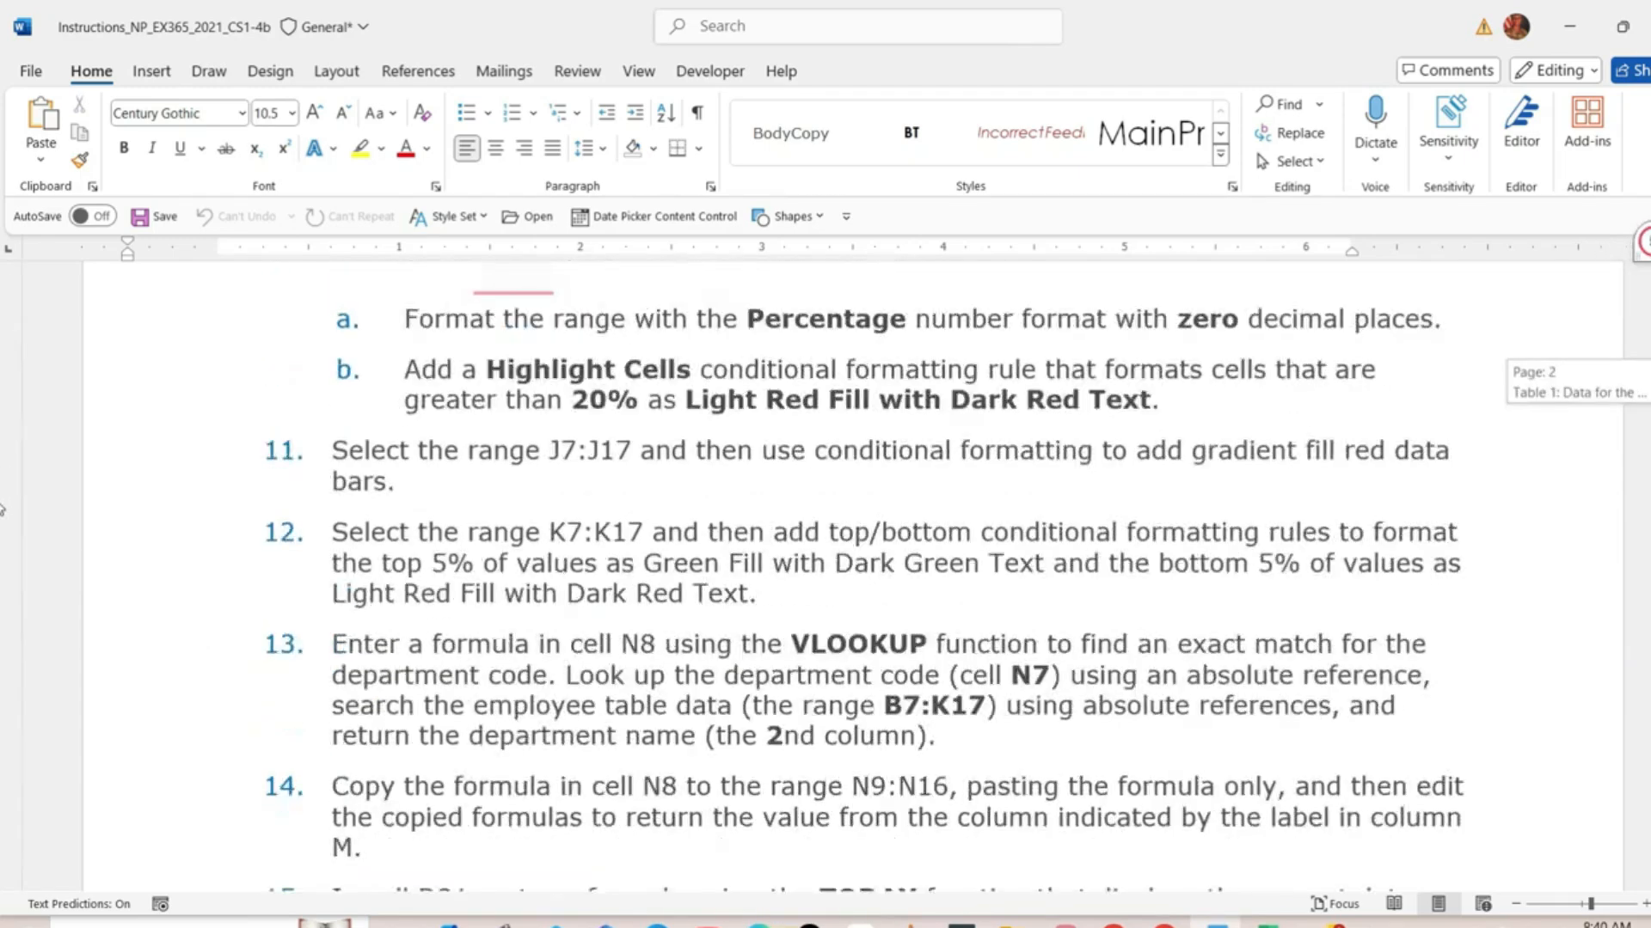
{"action": "left_click_drag", "start_coordinate": [2, 628], "coordinate": [2, 359]}
{"action": "scroll", "coordinate": [911, 520], "scroll_direction": "down", "scroll_amount": 2}
{"action": "scroll", "coordinate": [821, 497], "scroll_direction": "down", "scroll_amount": 1}
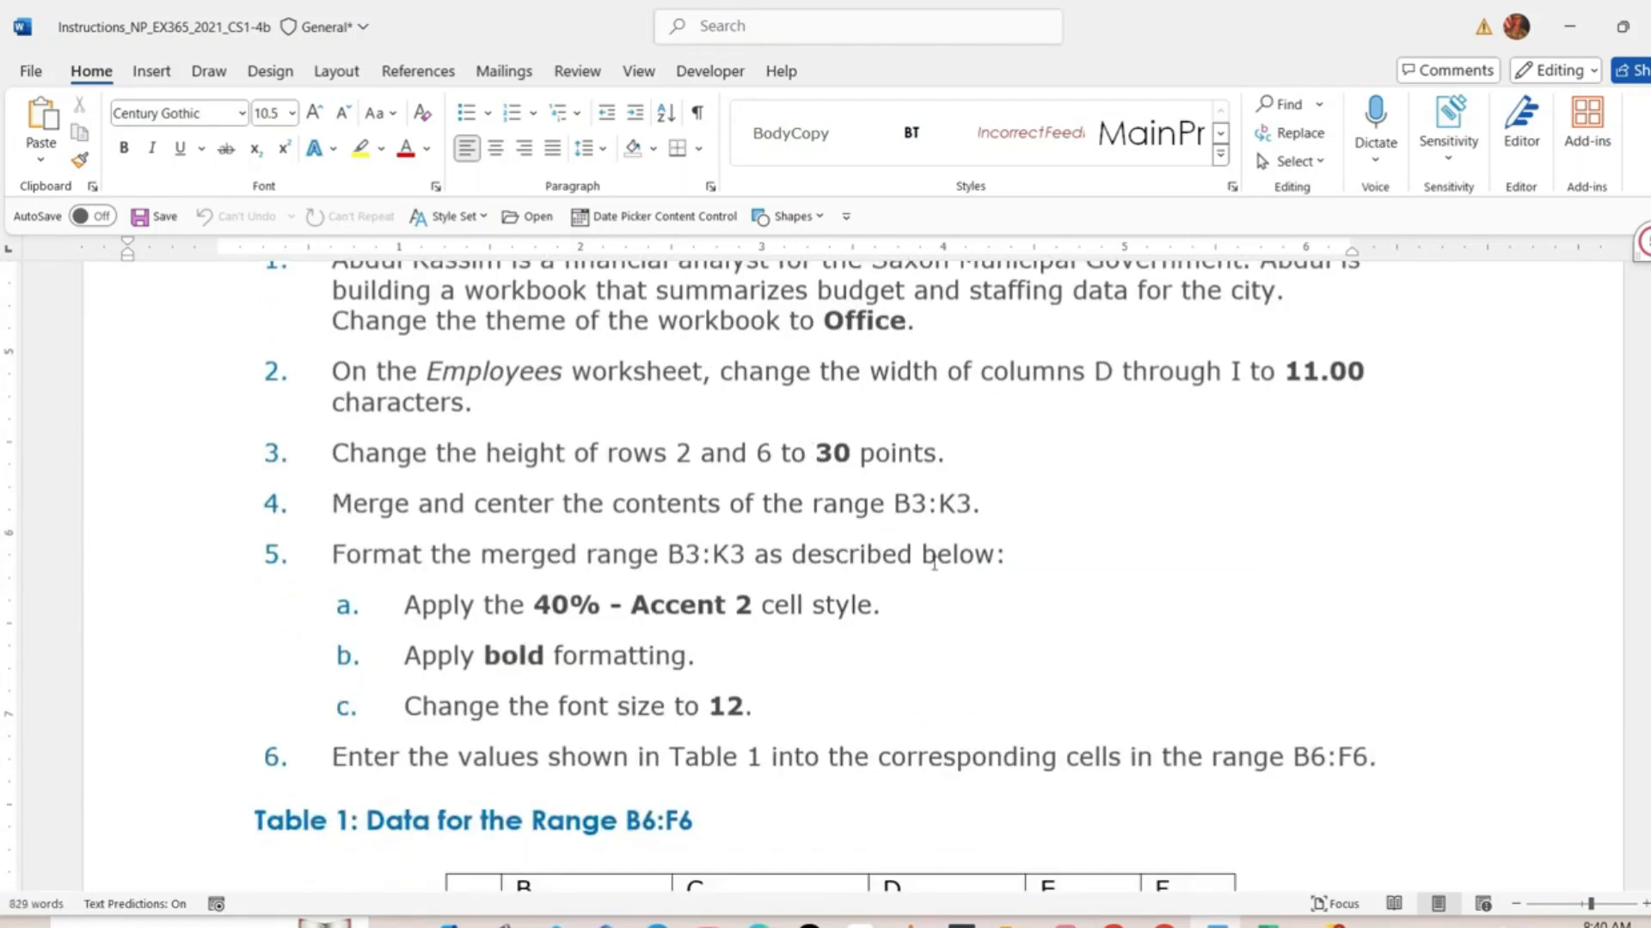
Switch back to the Excel workbook and change its theme to Office
{"action": "left_click", "coordinate": [1268, 925]}
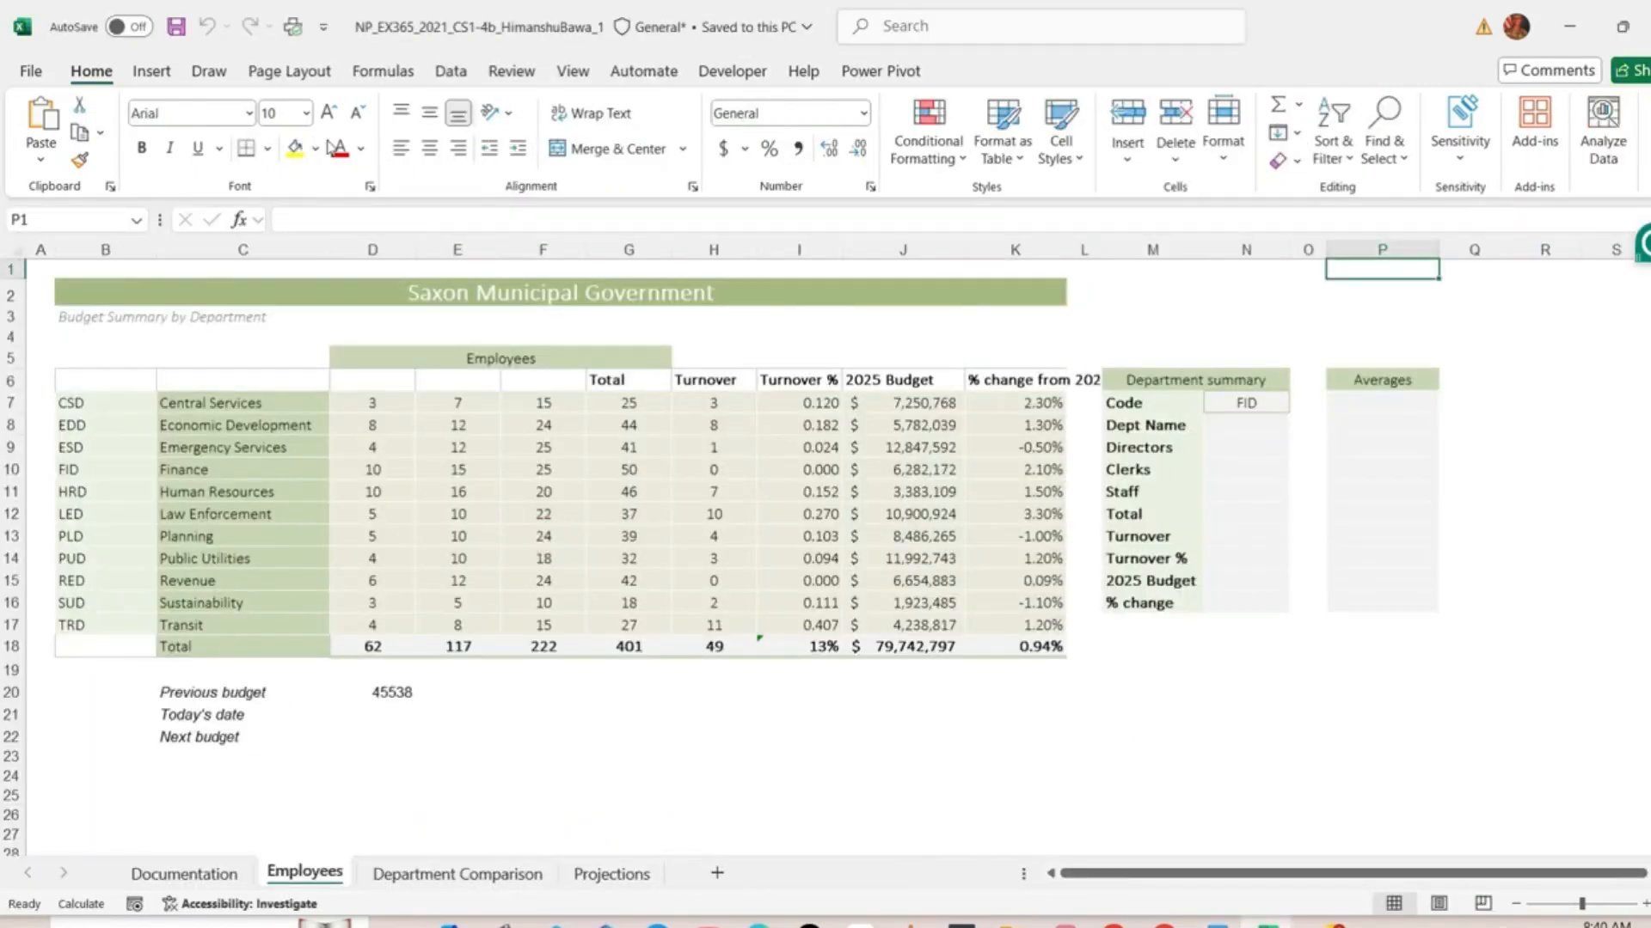
{"action": "left_click", "coordinate": [289, 72]}
{"action": "left_click", "coordinate": [48, 163]}
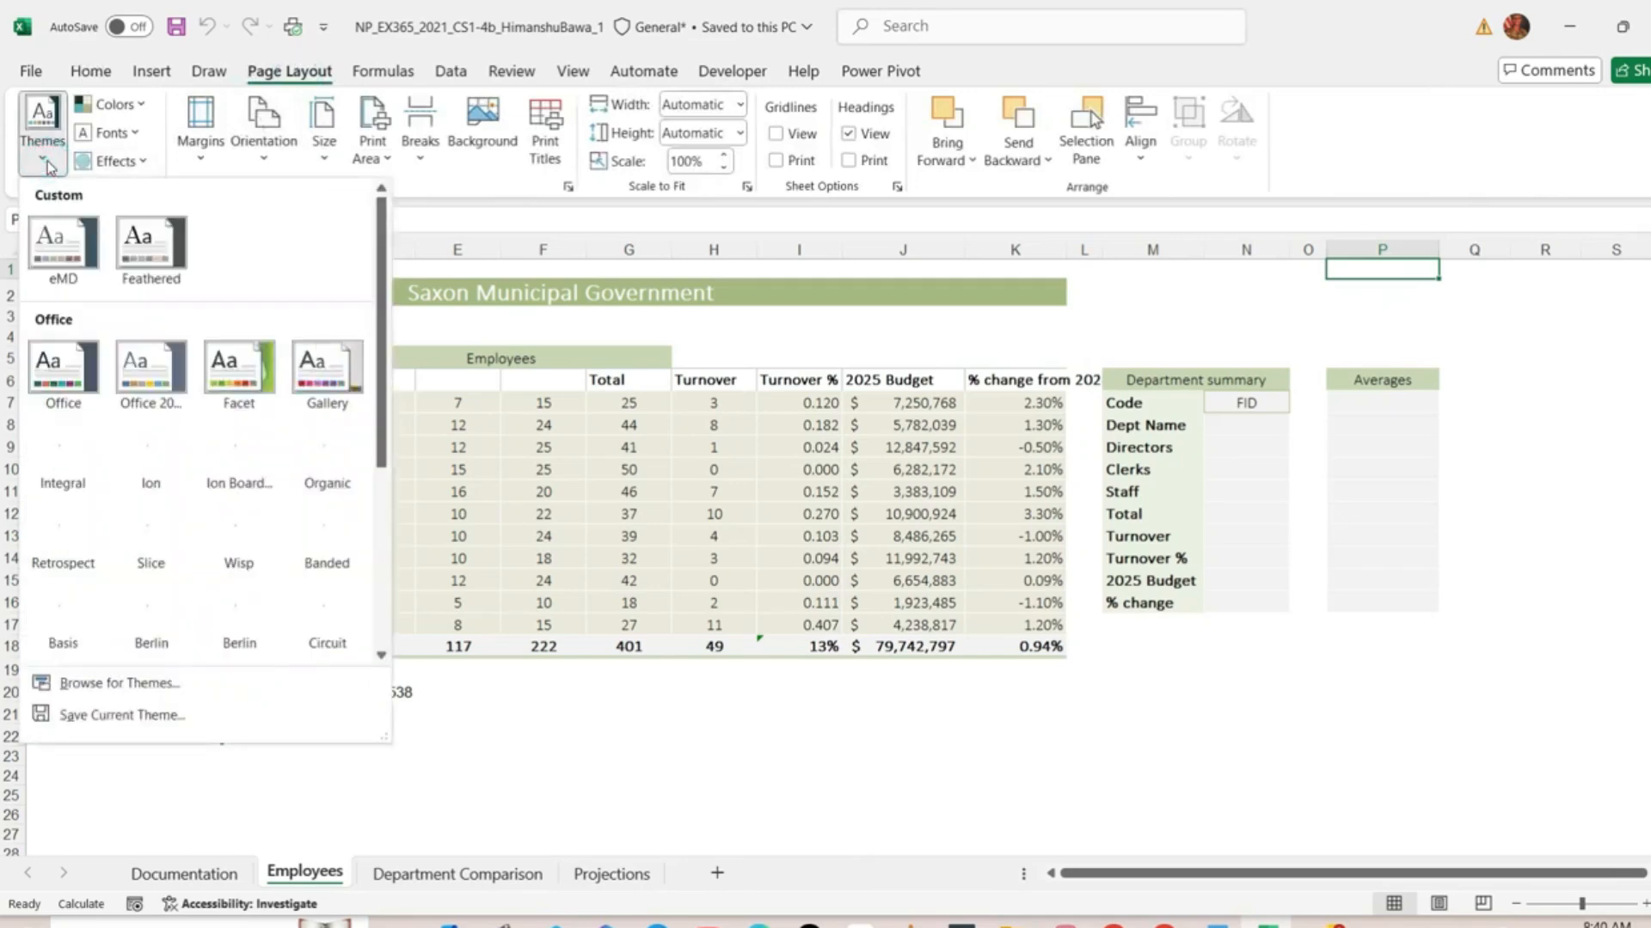
{"action": "left_click", "coordinate": [50, 370]}
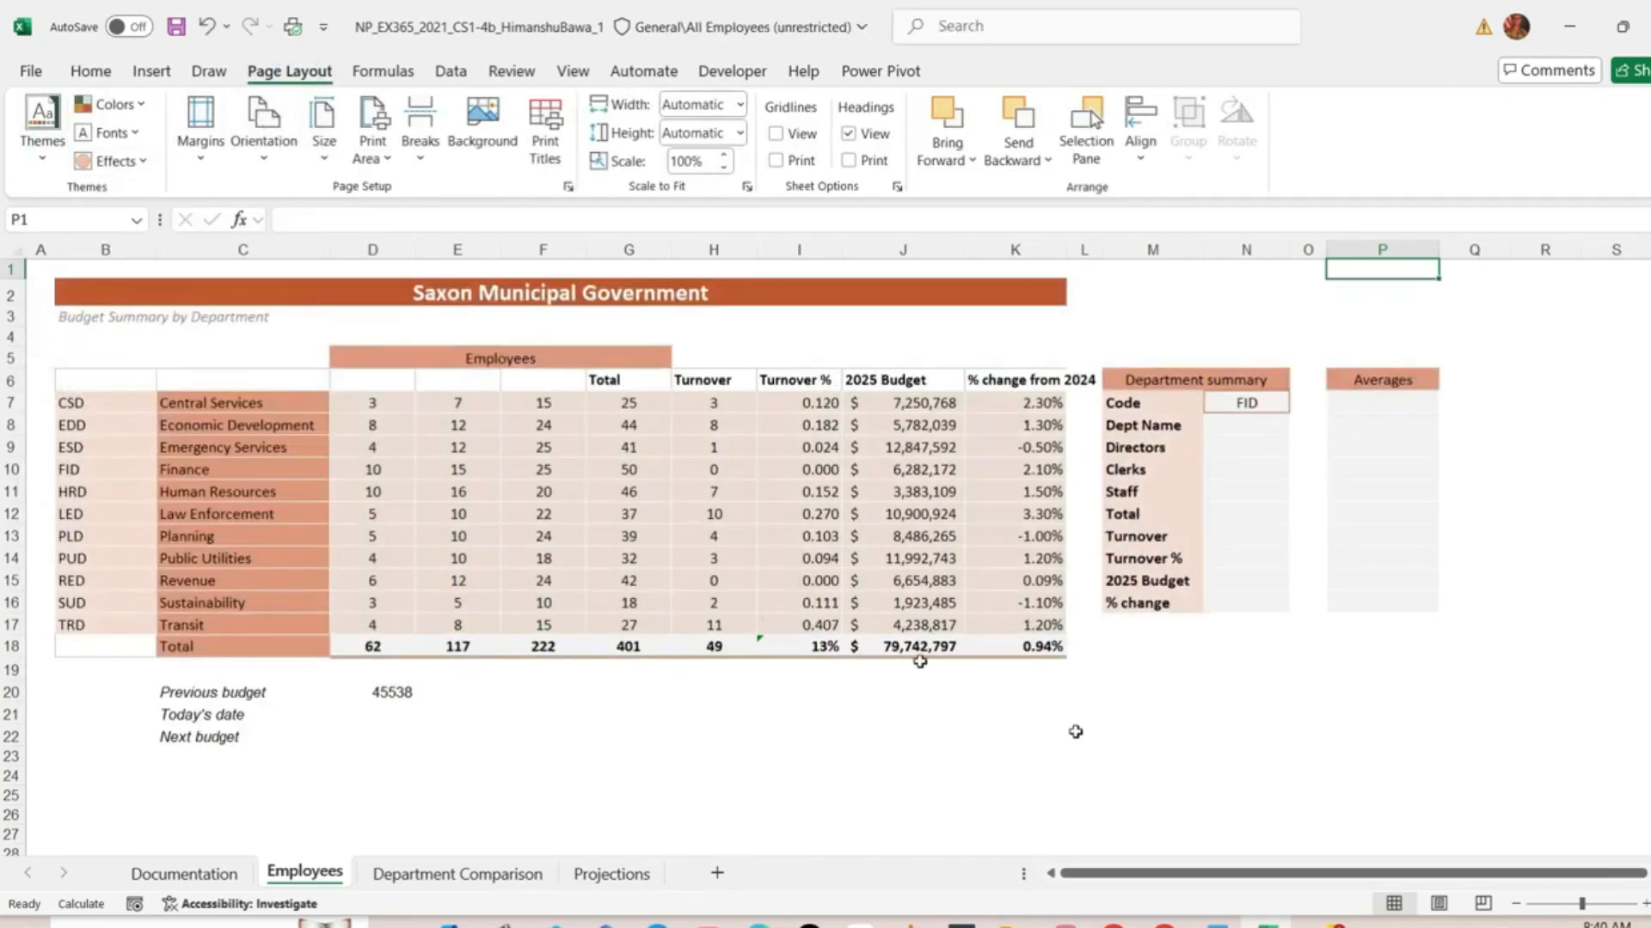
Check instruction 2 in Word, and set the width of columns D through I on the Employees worksheet to 11
{"action": "key", "text": "alt+Tab"}
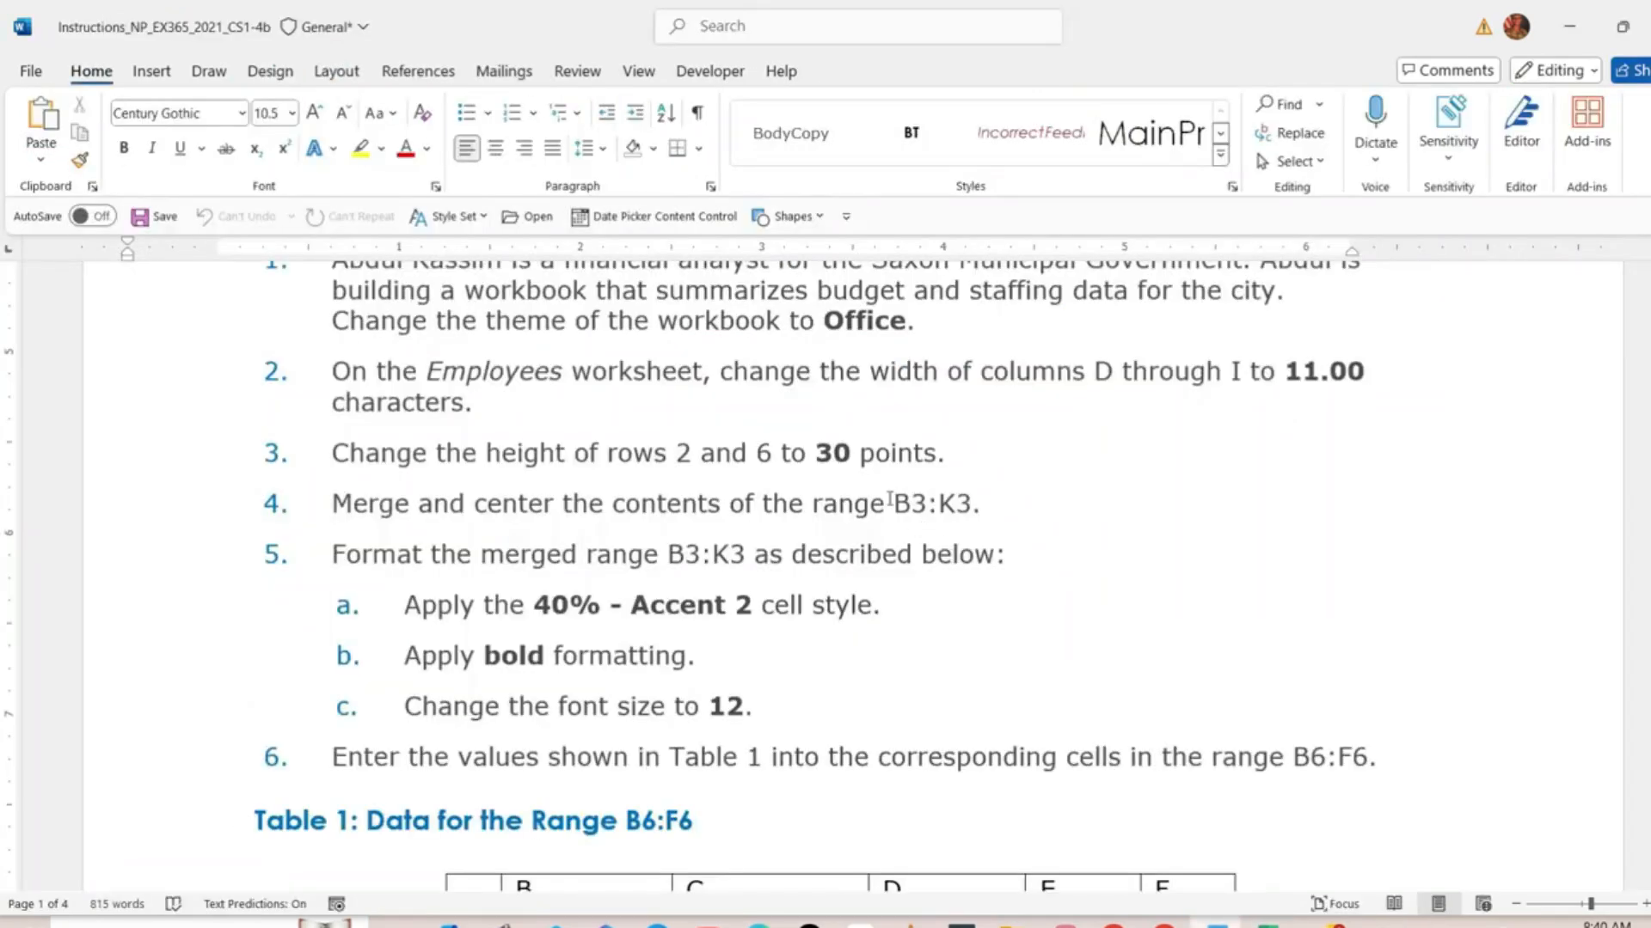
{"action": "scroll", "coordinate": [871, 496], "scroll_direction": "up", "scroll_amount": 1}
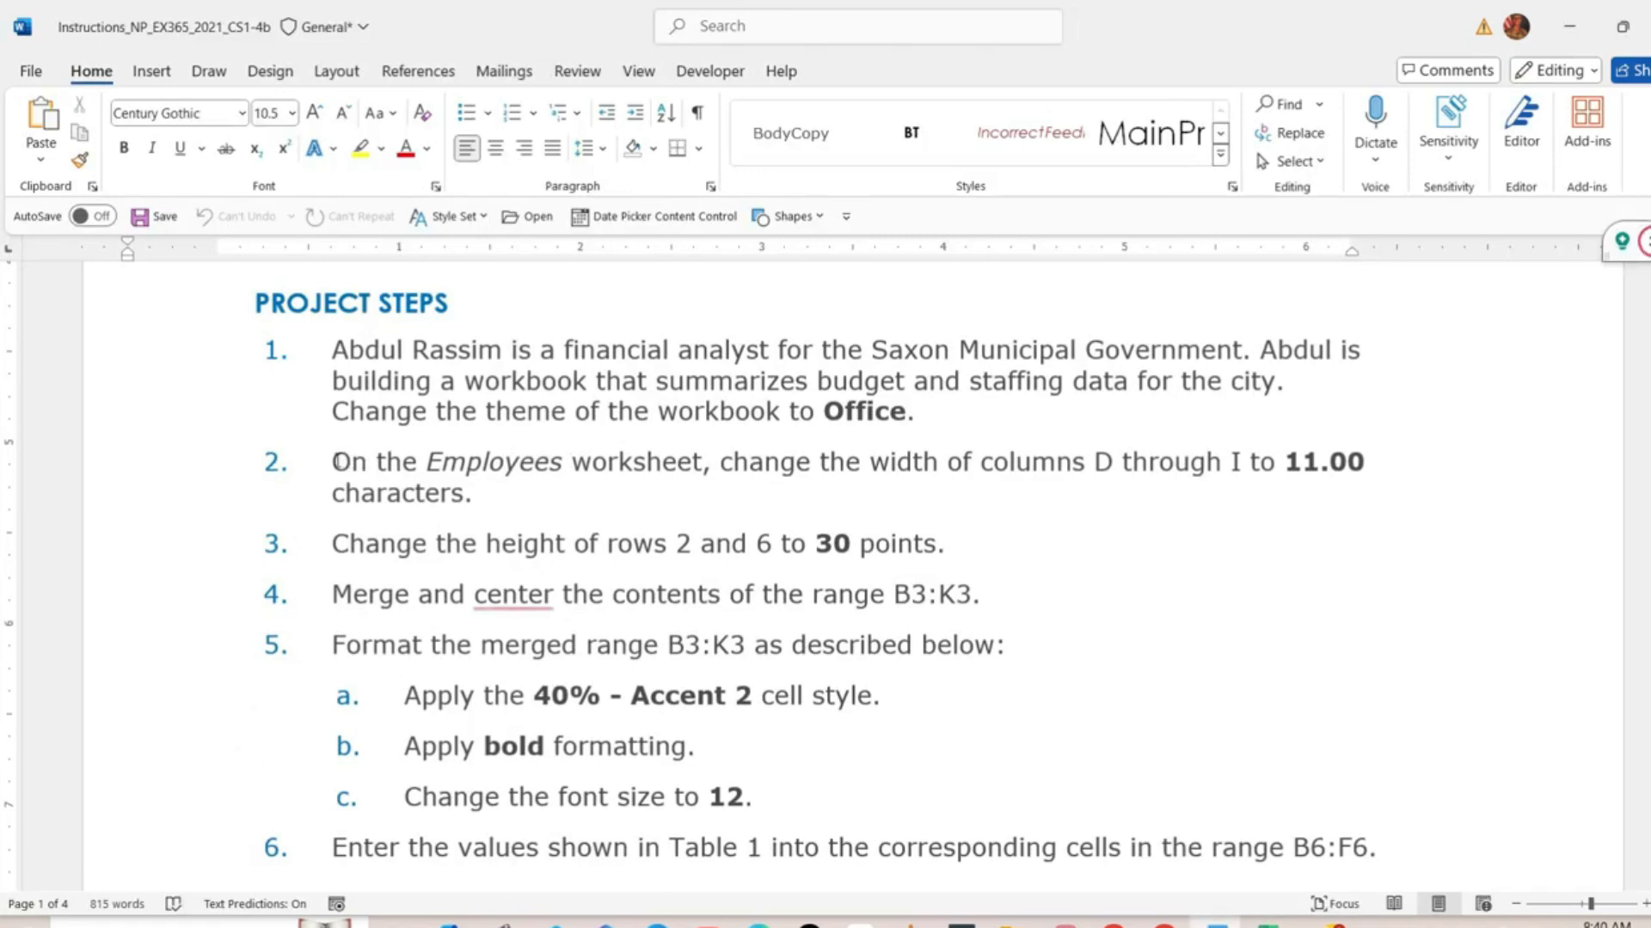
{"action": "left_click_drag", "start_coordinate": [336, 461], "coordinate": [573, 502]}
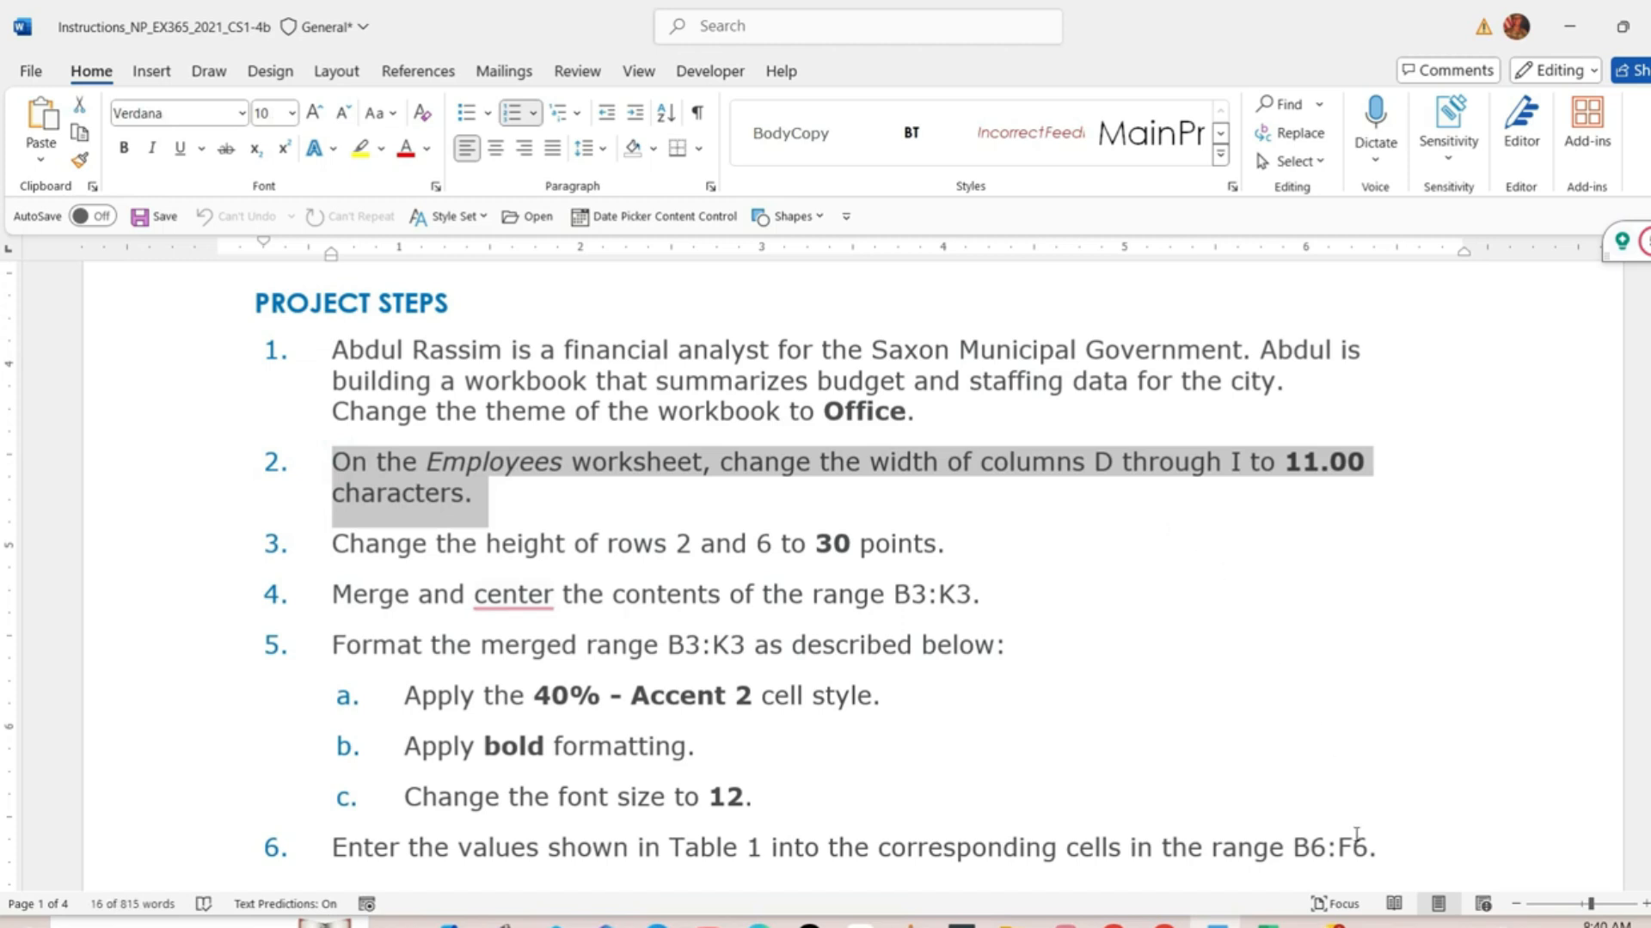
{"action": "left_click", "coordinate": [1270, 923]}
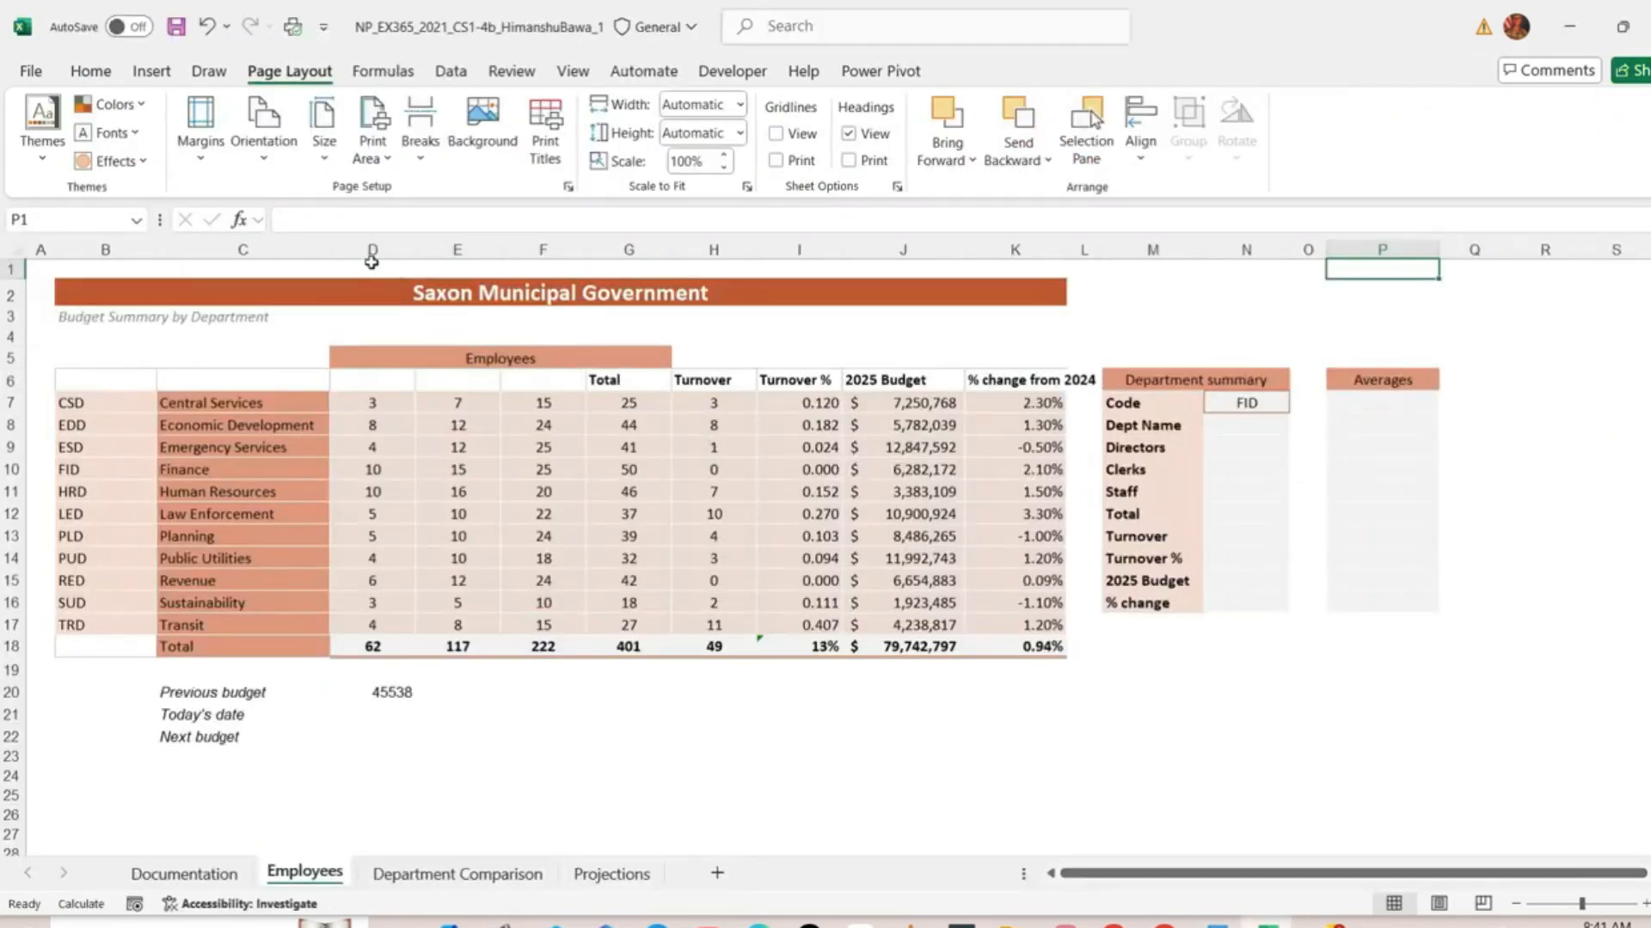
{"action": "left_click_drag", "start_coordinate": [371, 255], "coordinate": [800, 249]}
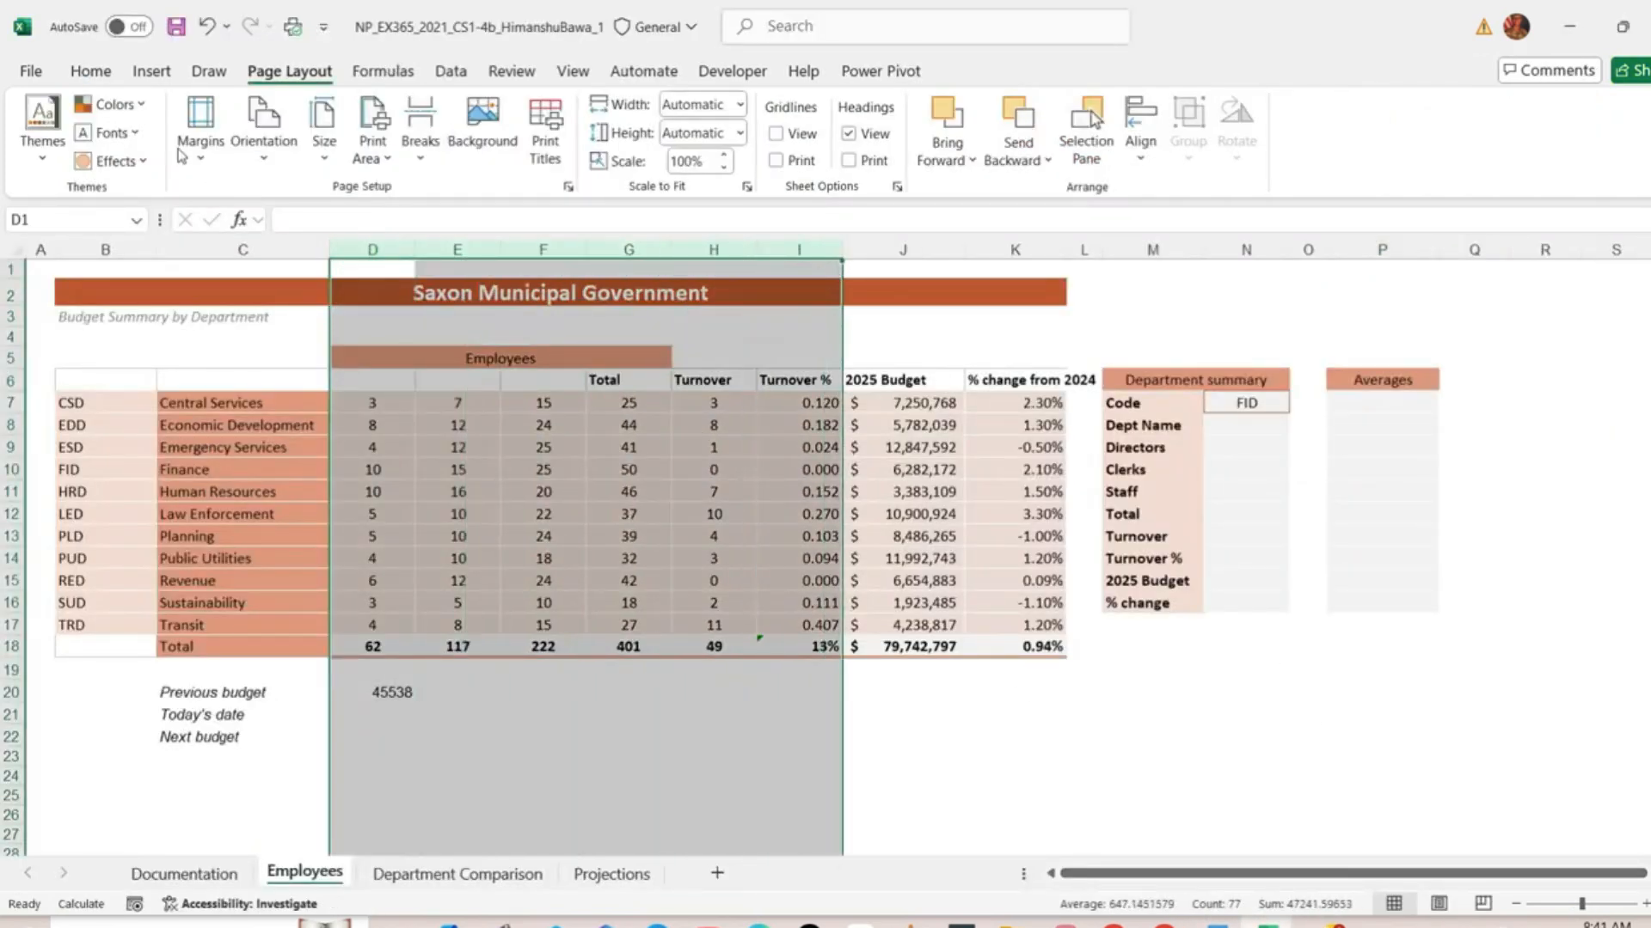
{"action": "left_click", "coordinate": [91, 70]}
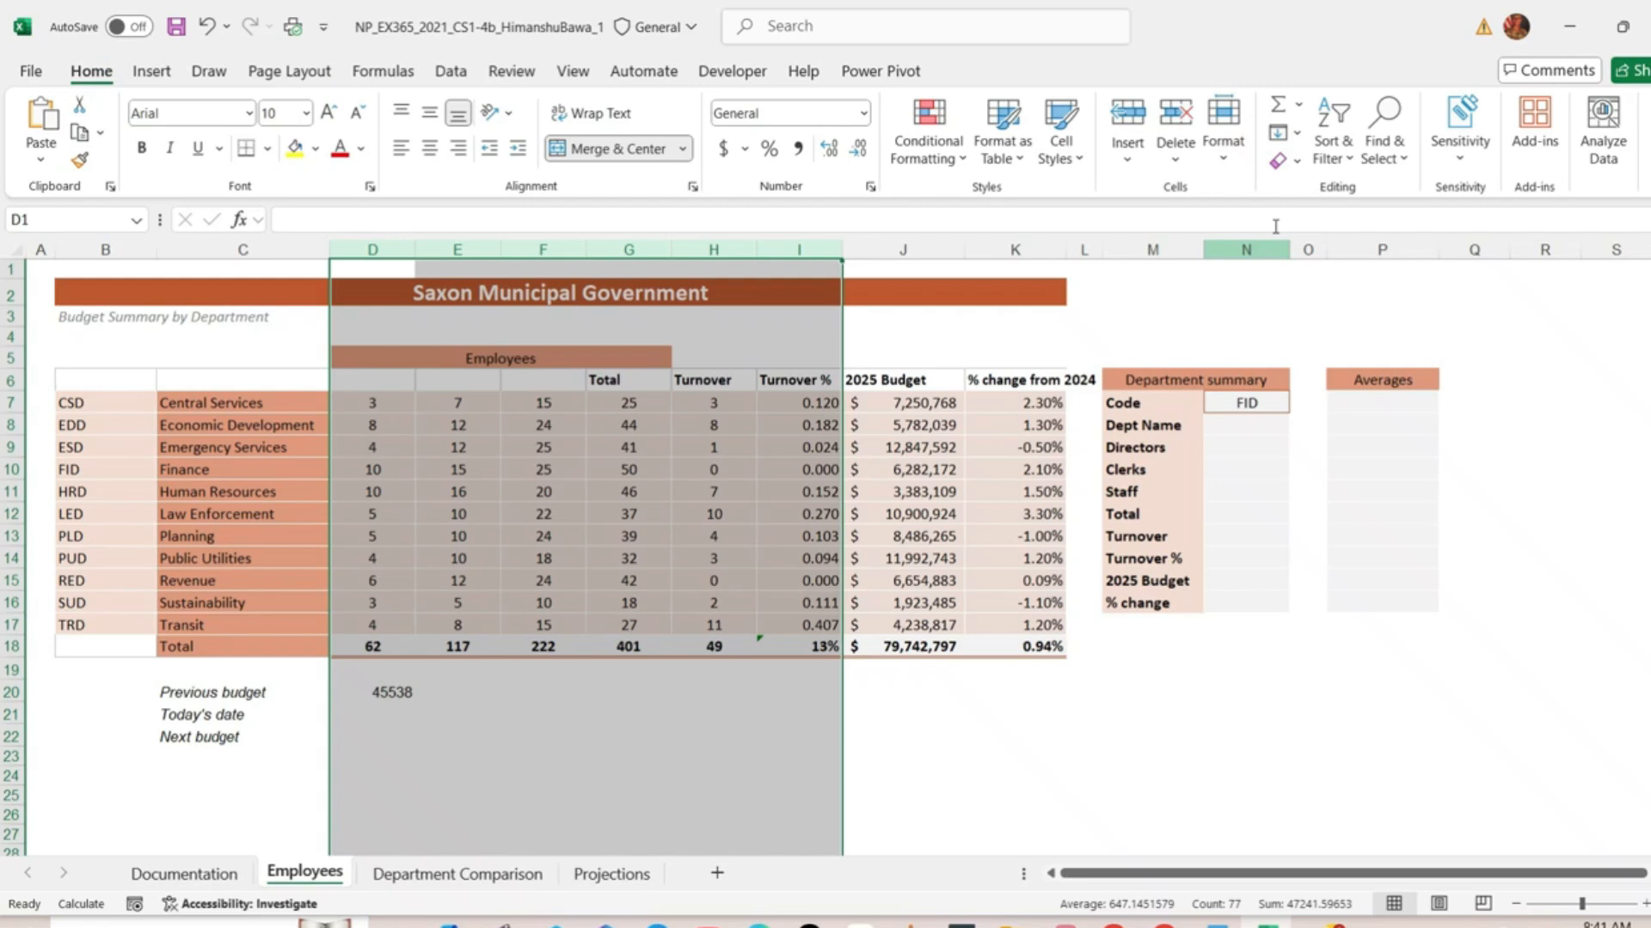
{"action": "left_click", "coordinate": [1232, 176]}
{"action": "left_click", "coordinate": [1292, 289]}
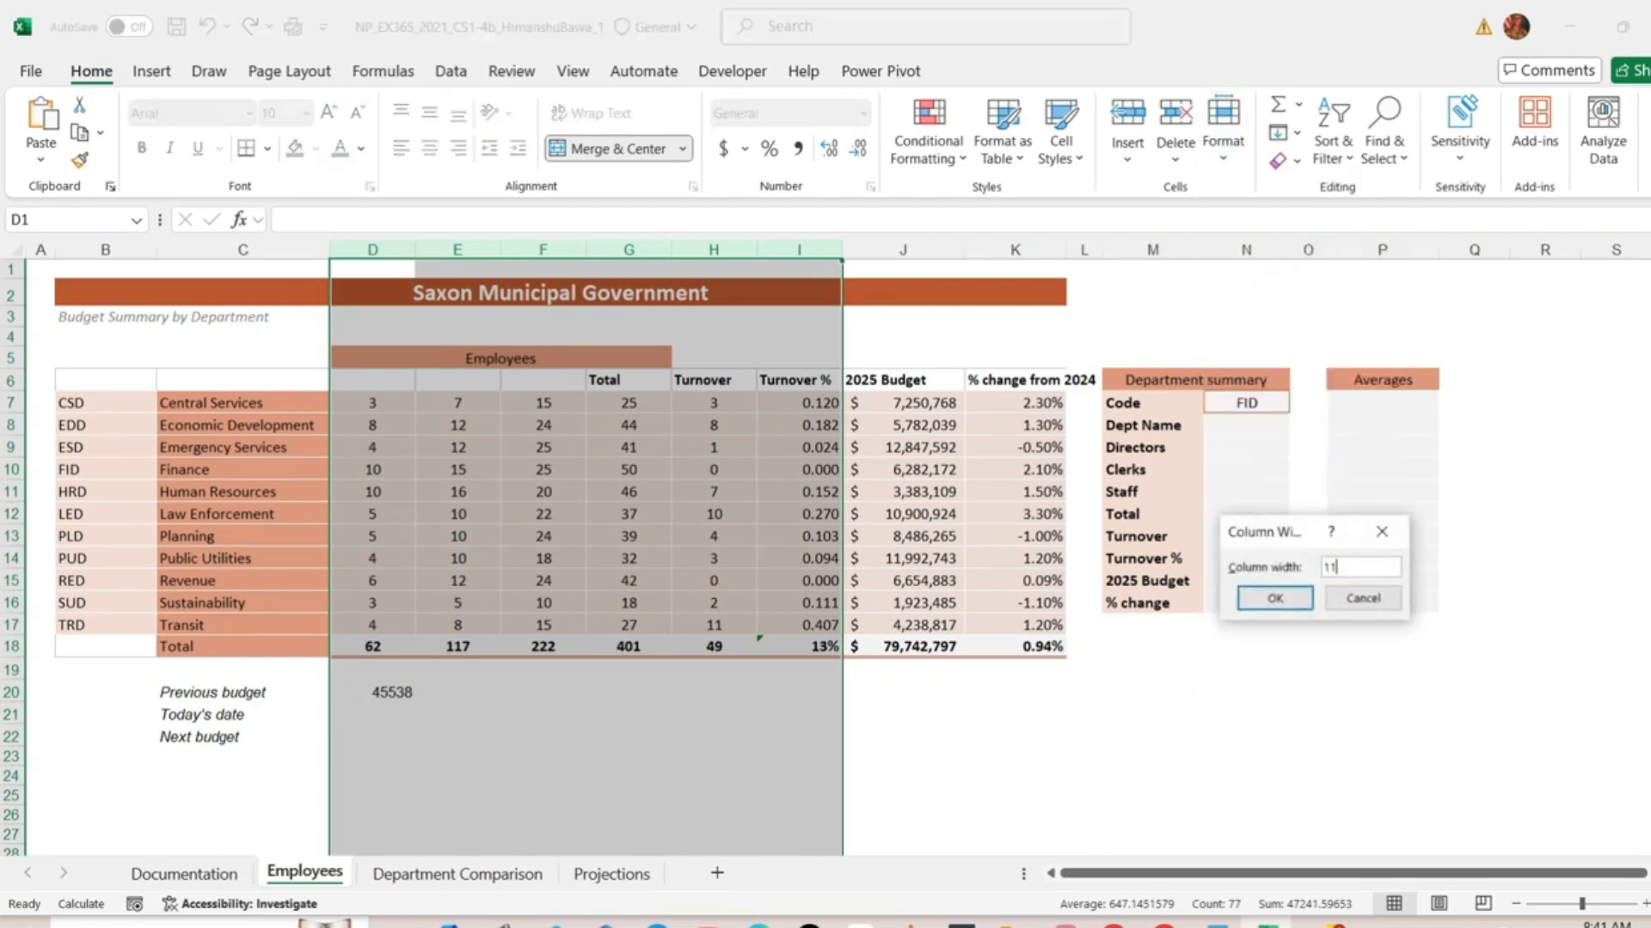
{"action": "left_click", "coordinate": [1273, 599]}
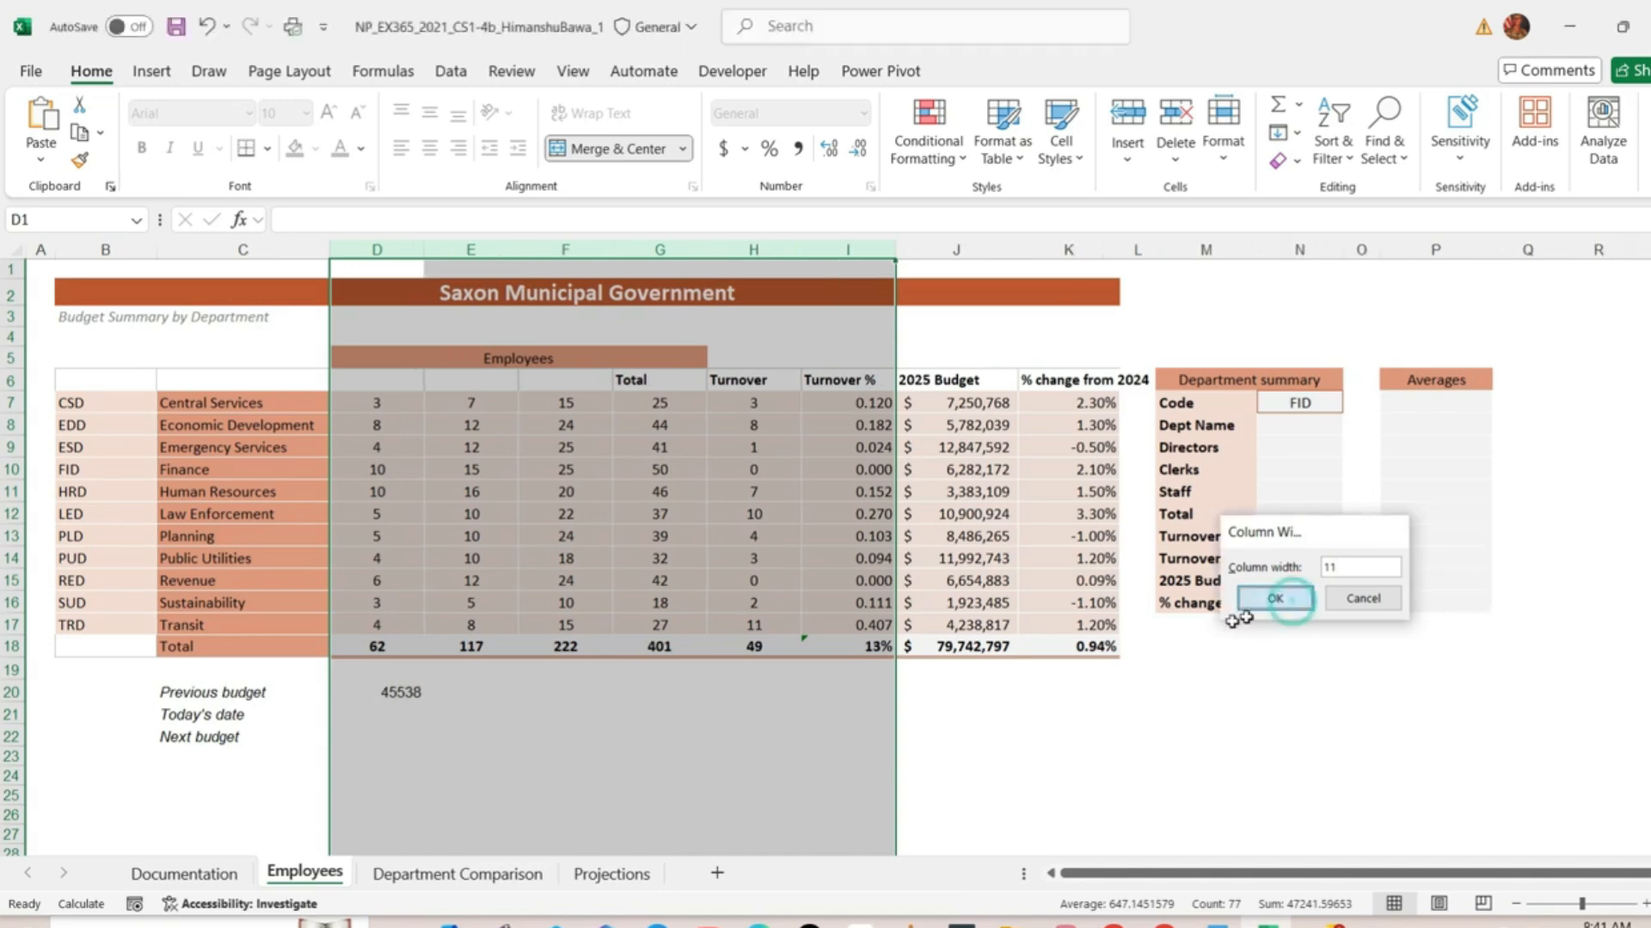
{"action": "left_click", "coordinate": [1204, 756]}
Check instruction 3 in Word, and set the height of rows 2 through 6 on the Employees worksheet to 30 points
{"action": "left_click", "coordinate": [1218, 925]}
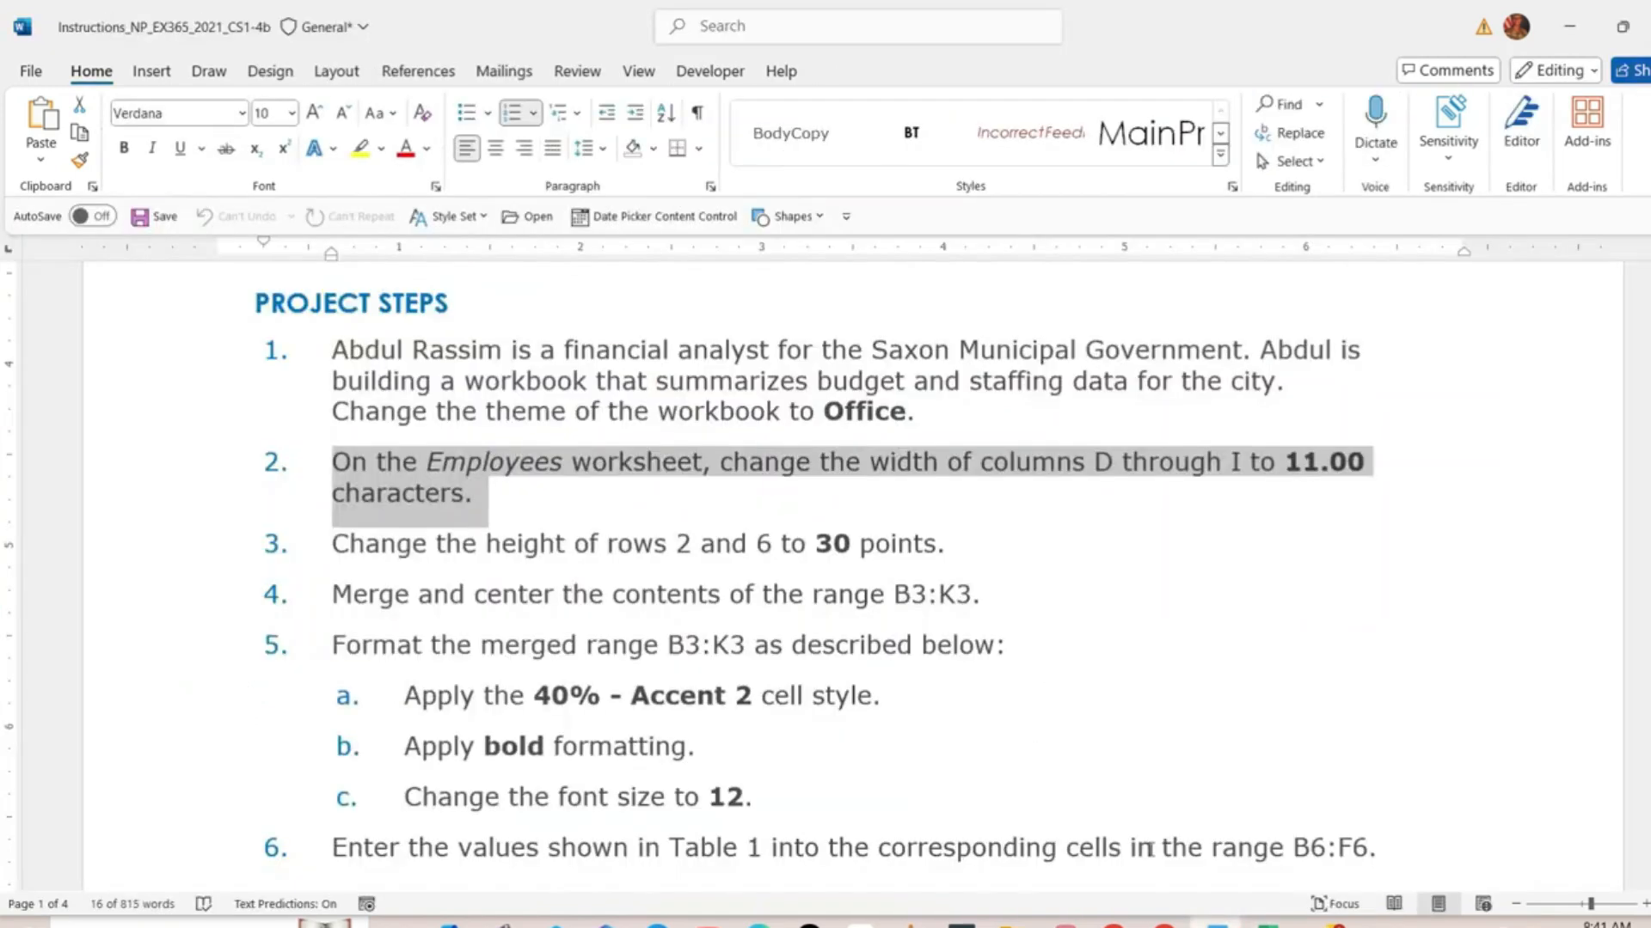
{"action": "left_click", "coordinate": [565, 540]}
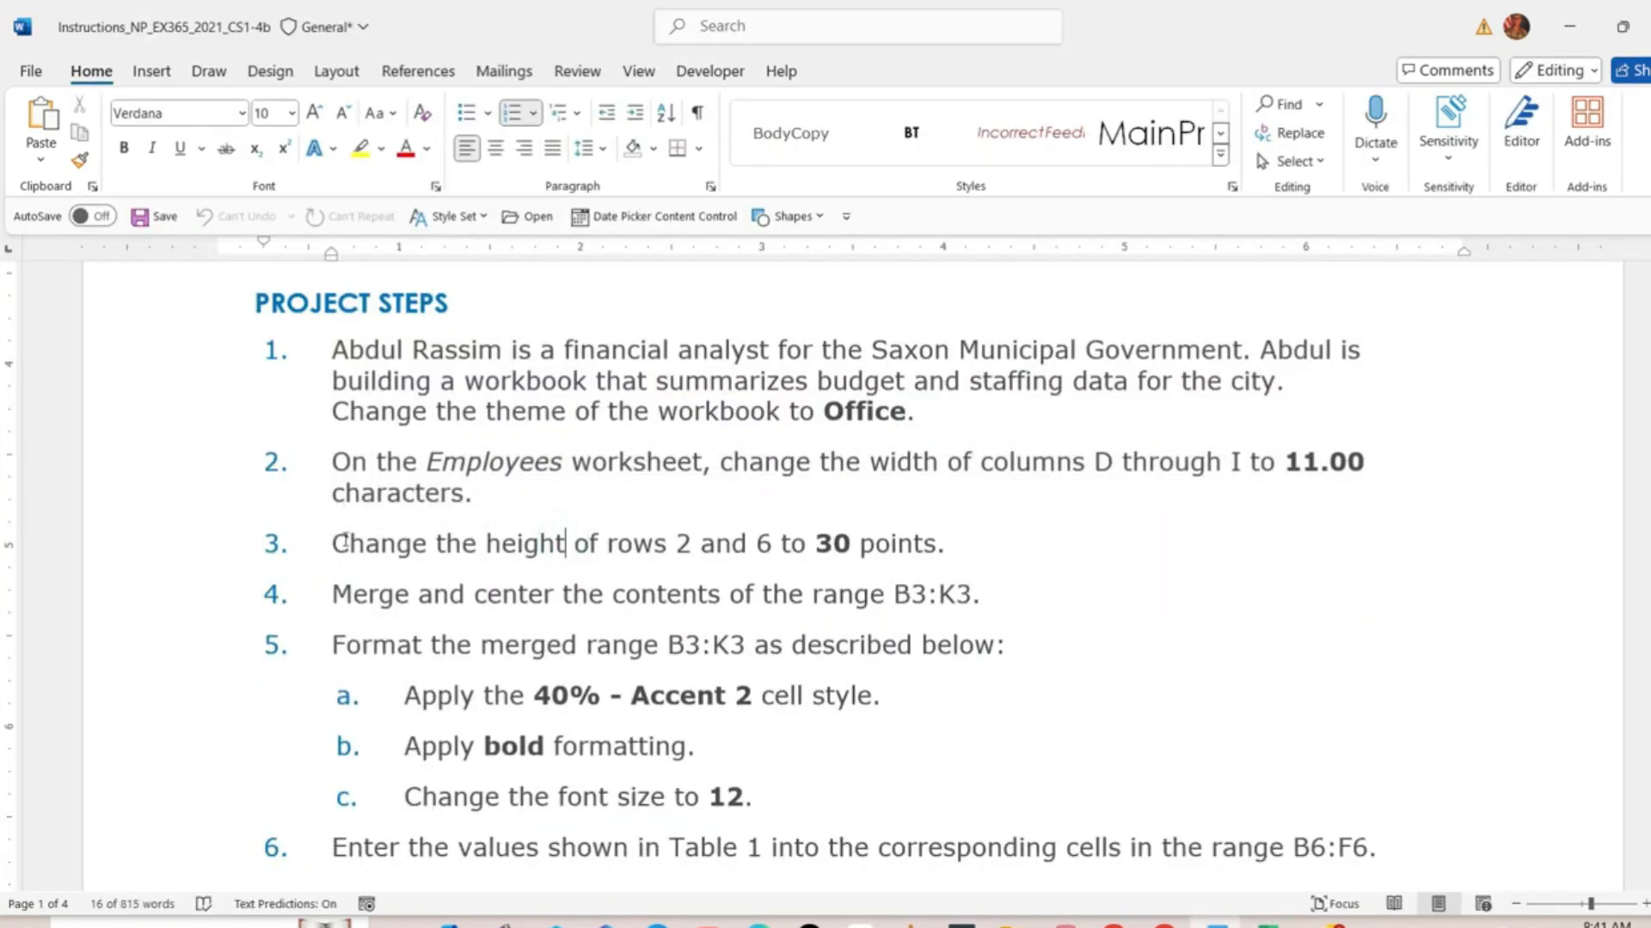
{"action": "left_click_drag", "start_coordinate": [334, 543], "coordinate": [969, 576]}
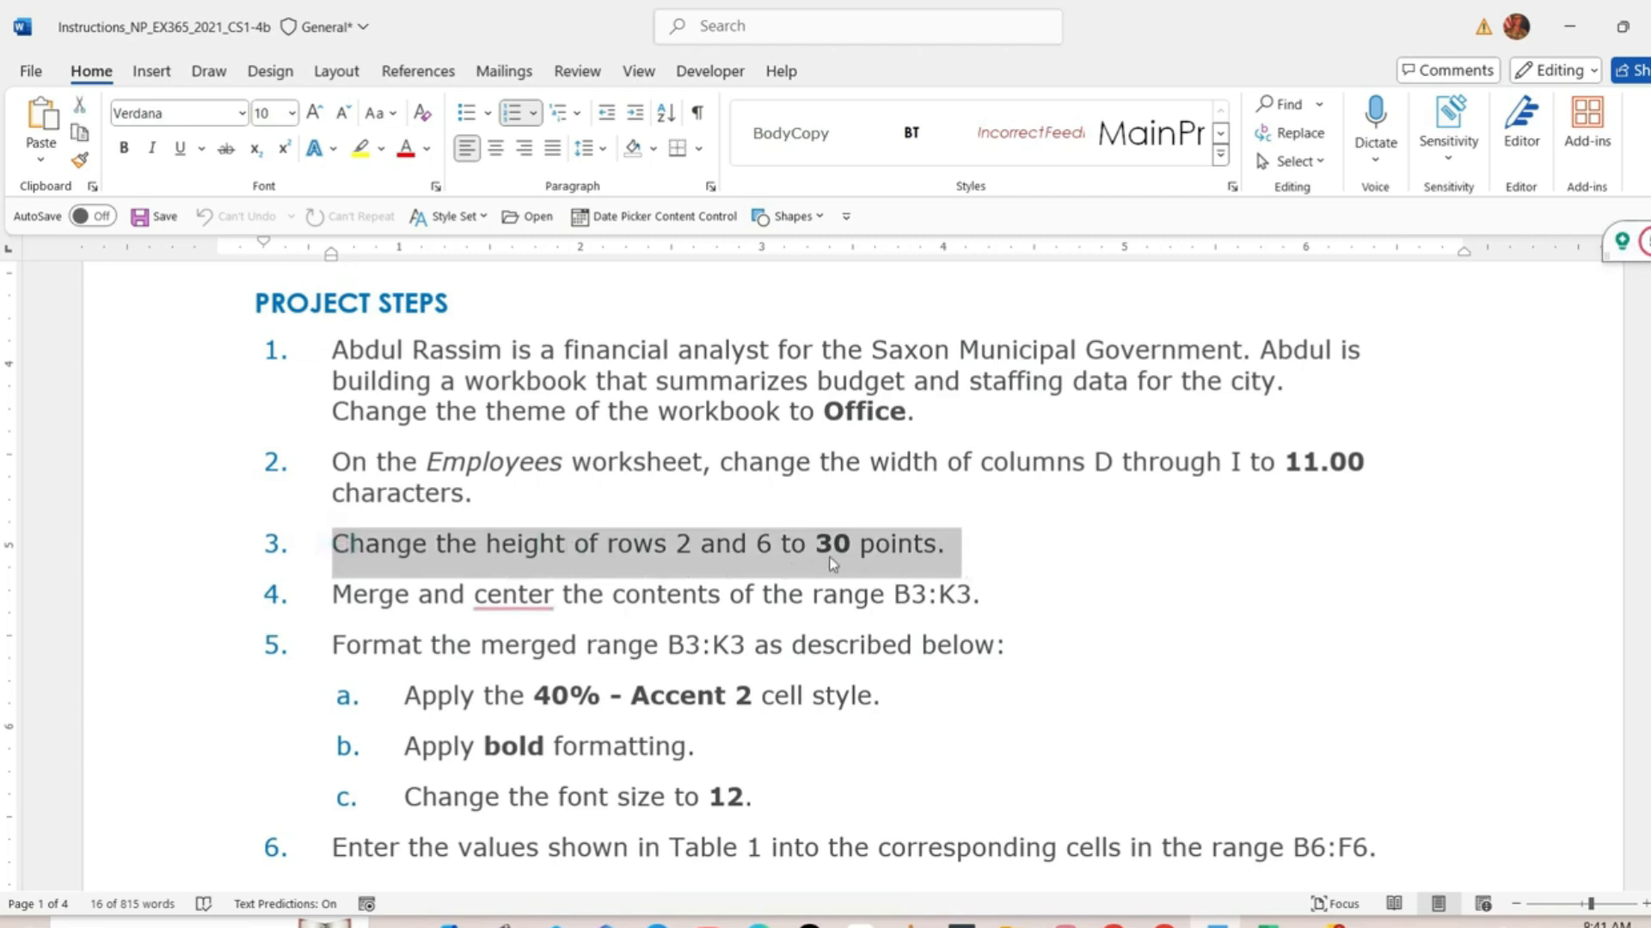
{"action": "left_click", "coordinate": [1269, 926]}
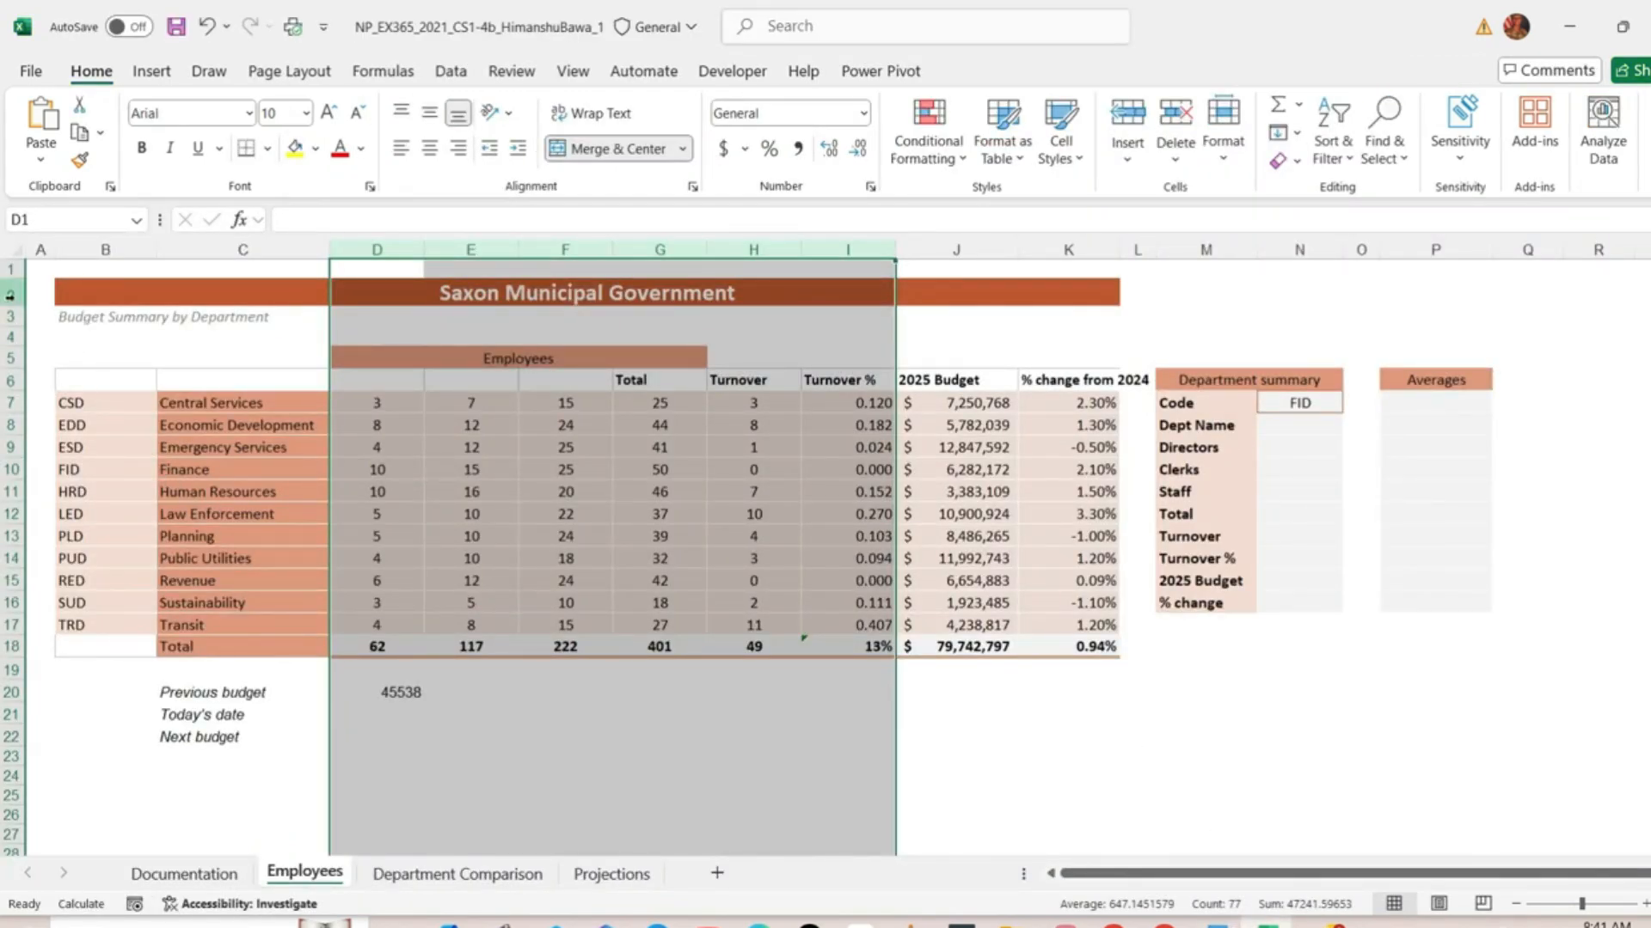
{"action": "left_click_drag", "start_coordinate": [14, 296], "coordinate": [6, 382]}
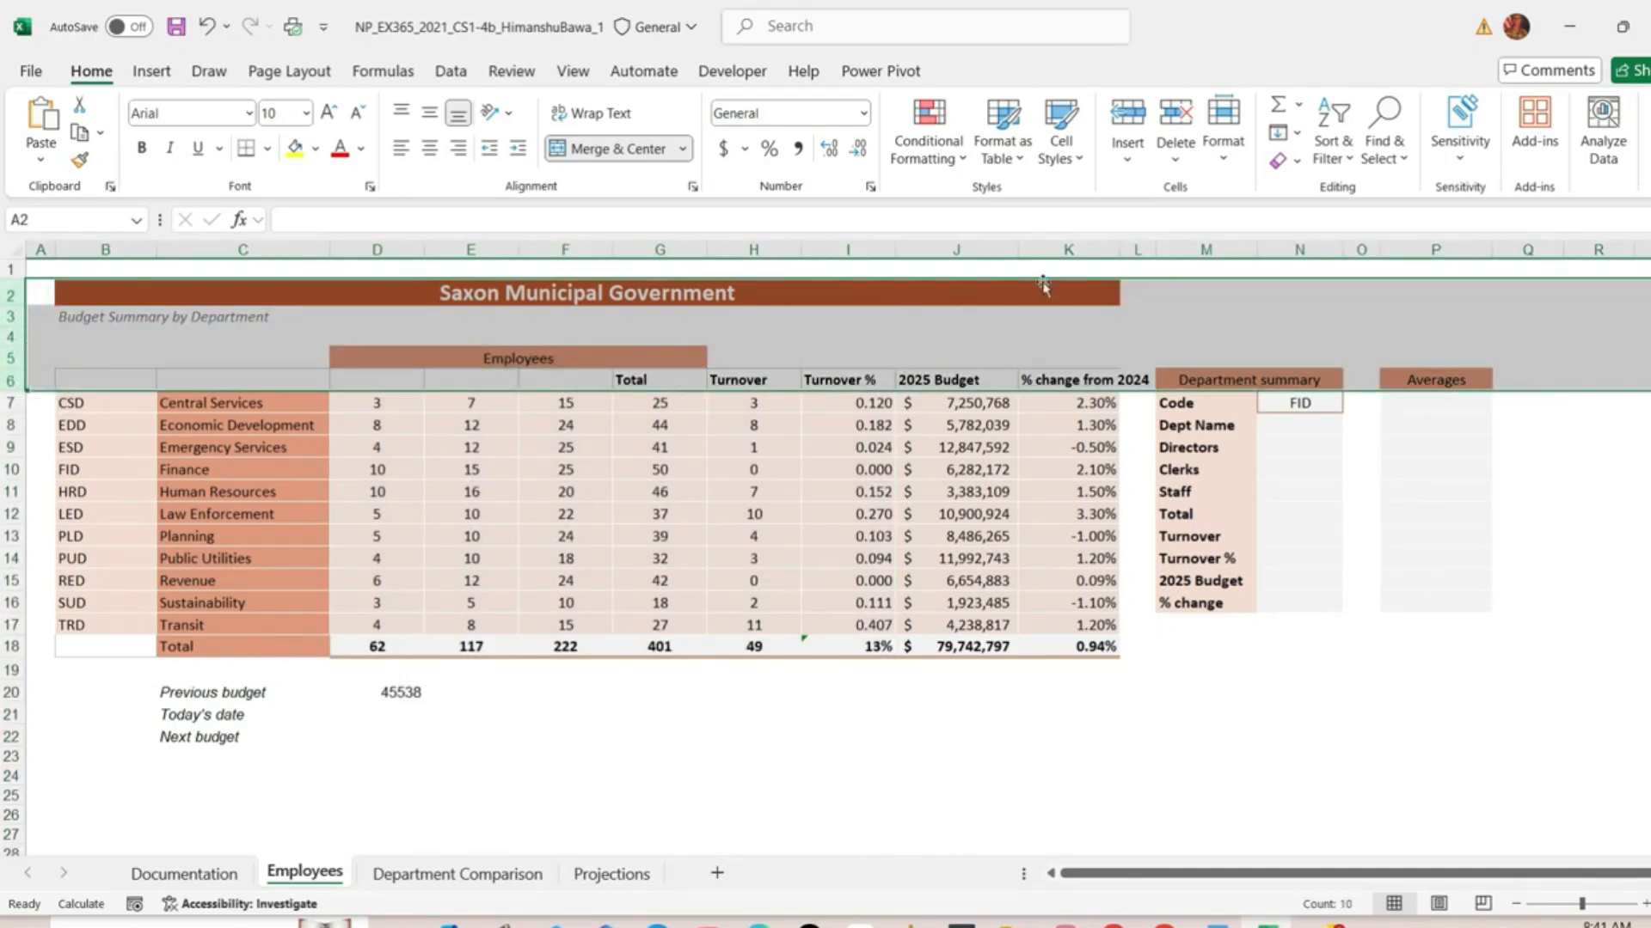
{"action": "left_click", "coordinate": [1223, 142]}
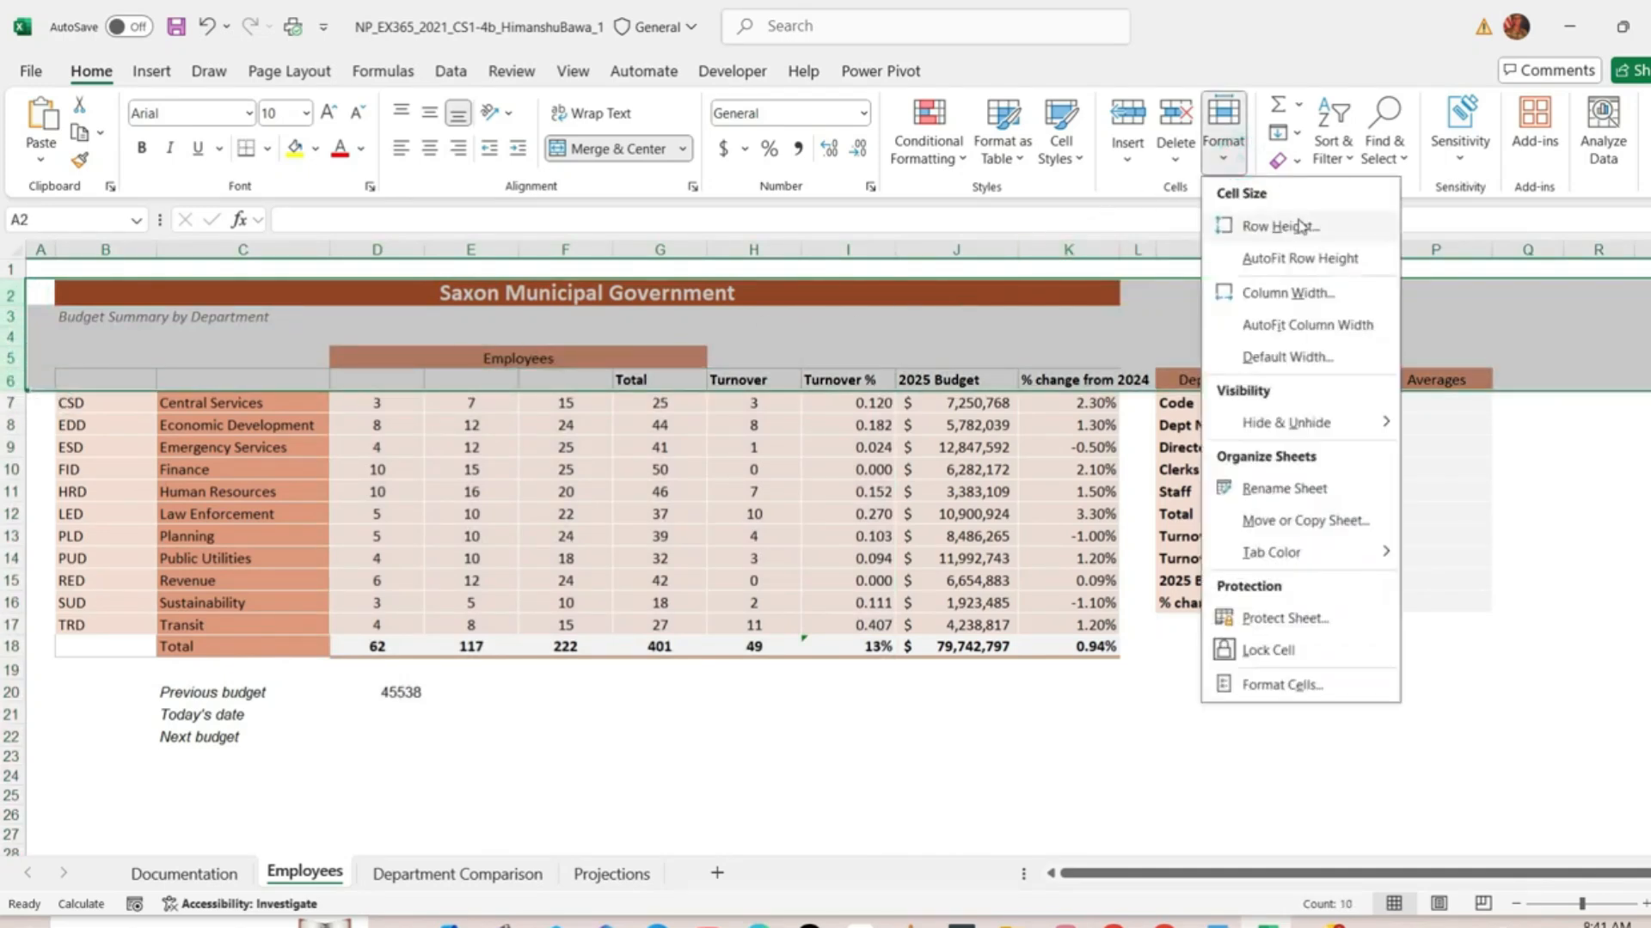
{"action": "left_click", "coordinate": [1280, 227]}
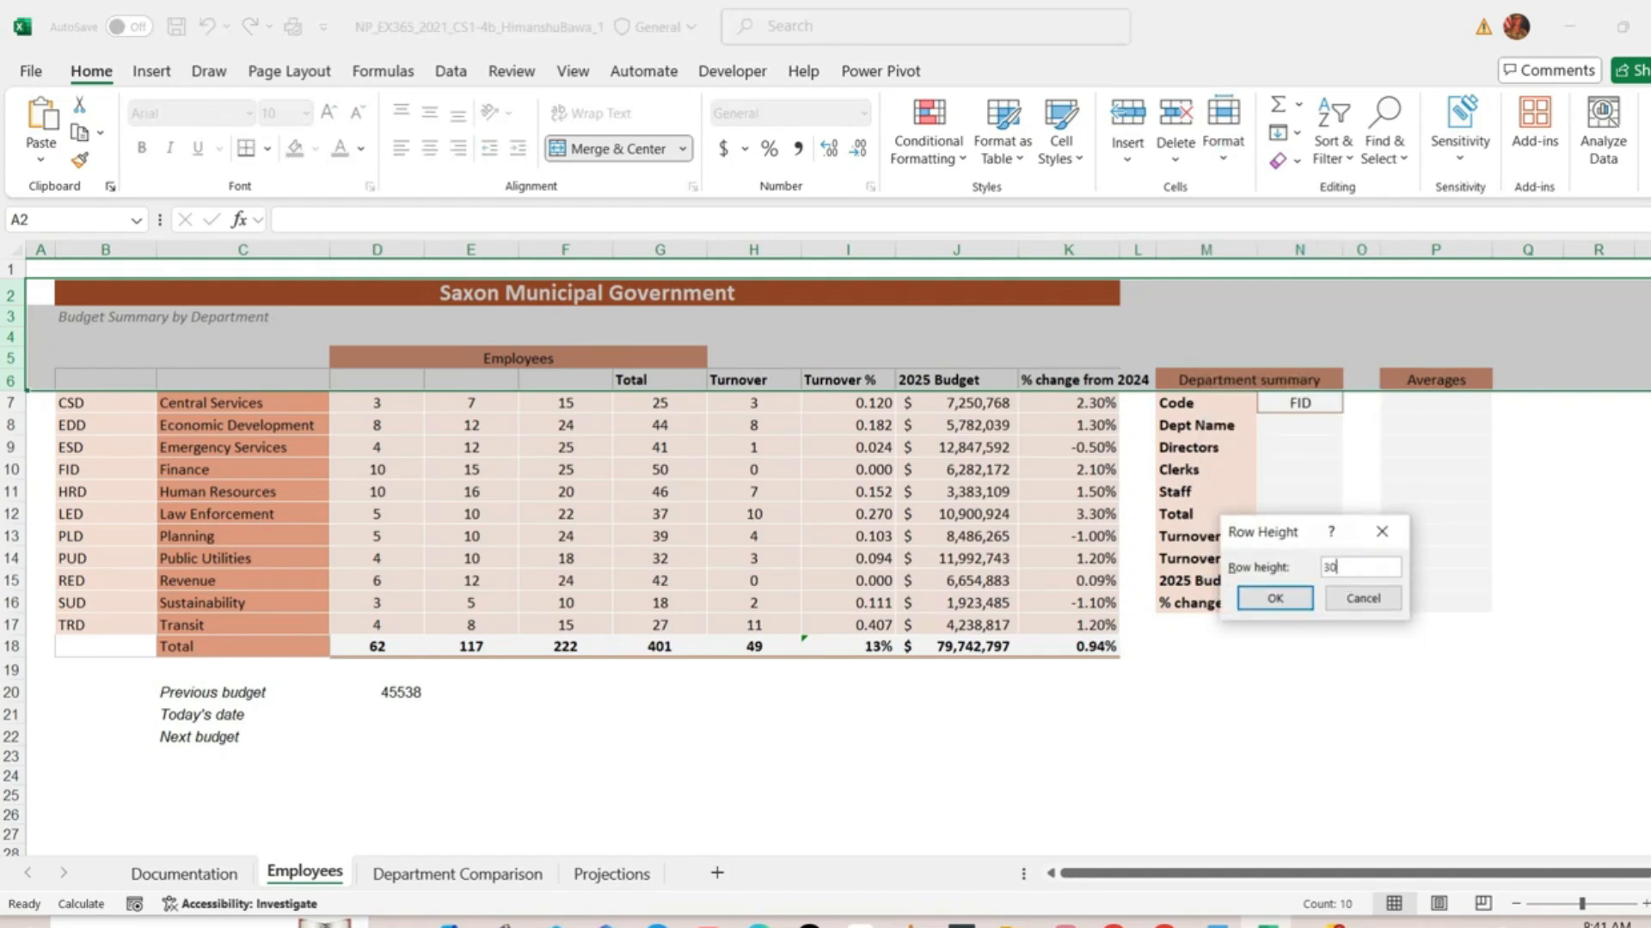
{"action": "left_click", "coordinate": [1297, 601]}
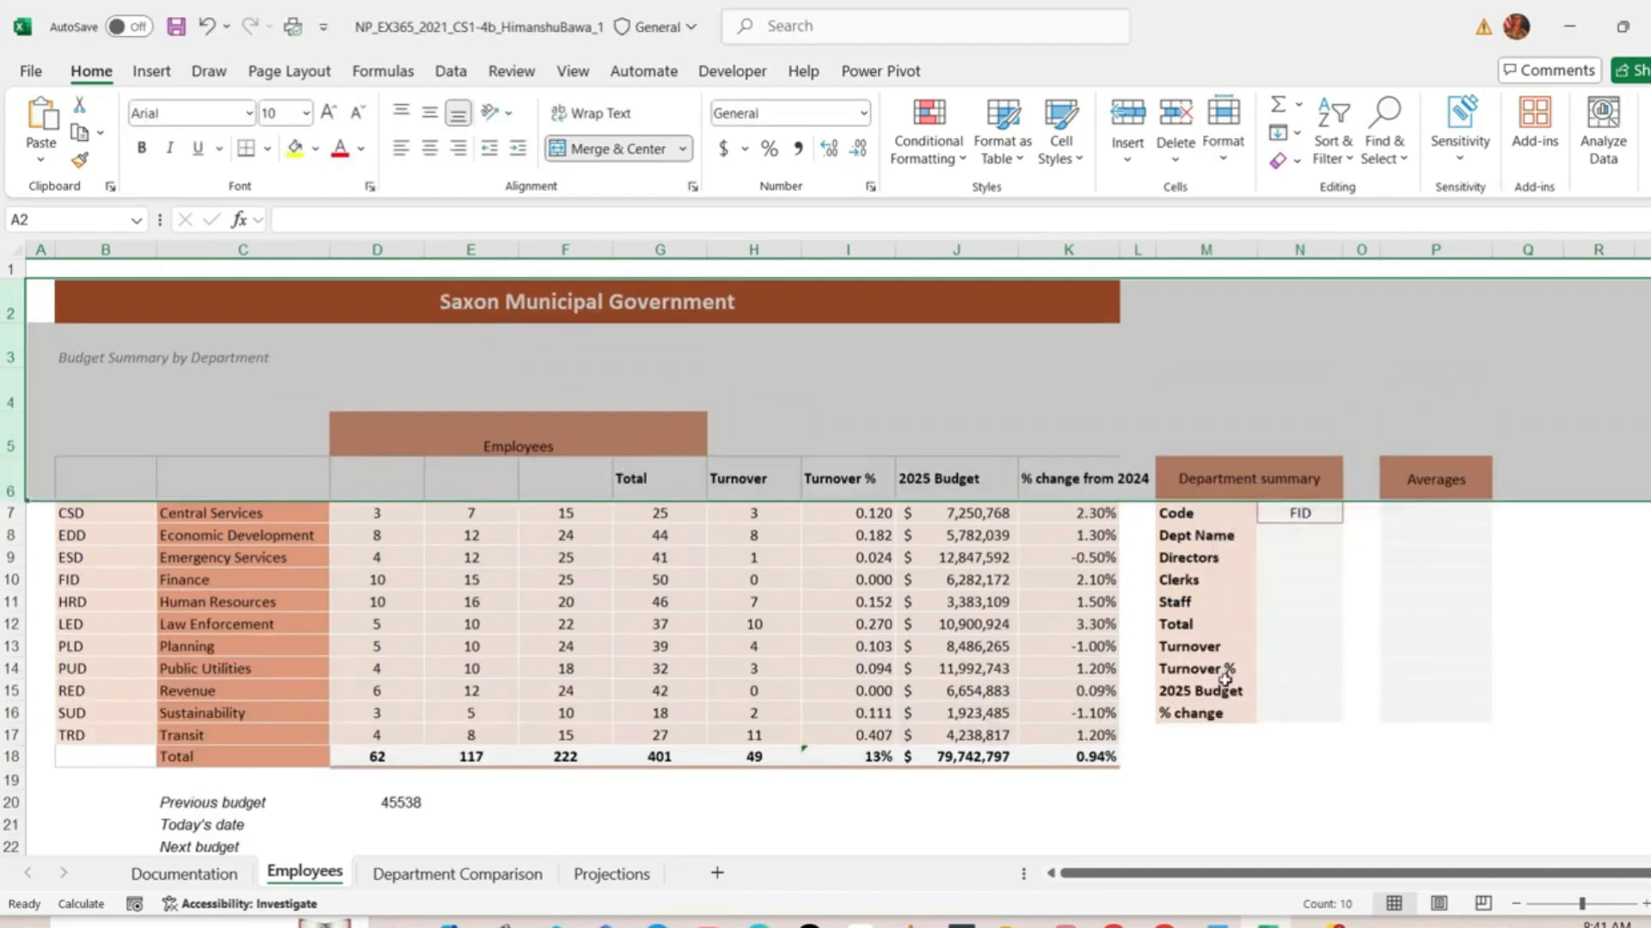
Check instruction 4 in Word, and merge and center the range B3:K4 on the Employees worksheet
{"action": "left_click", "coordinate": [1218, 920]}
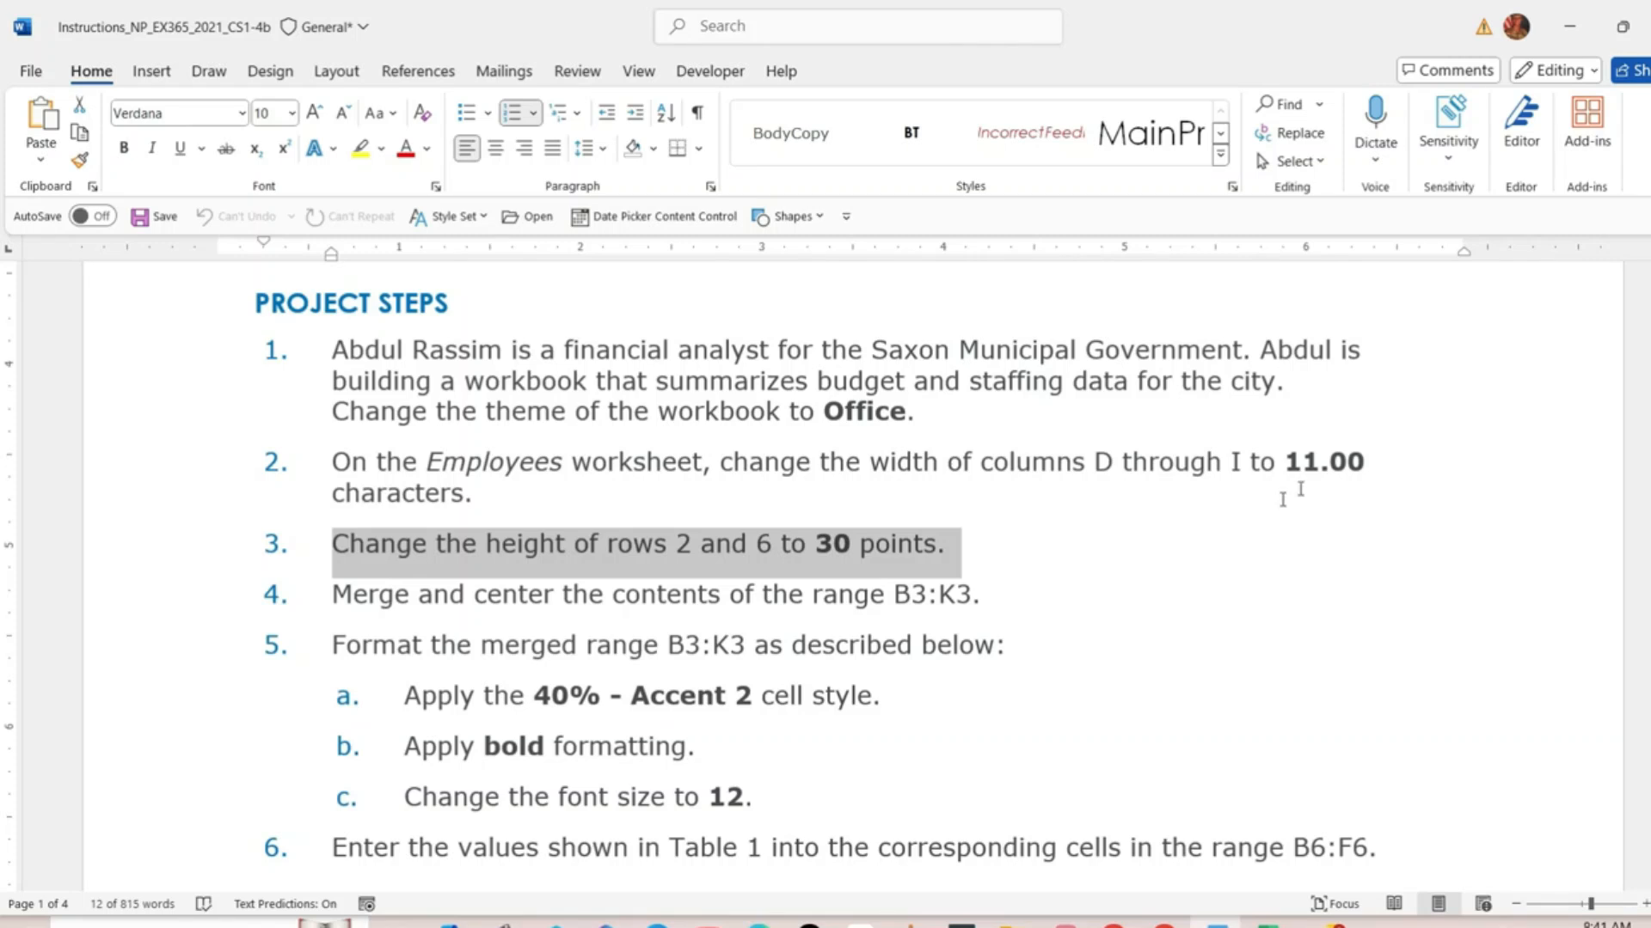
{"action": "left_click", "coordinate": [651, 585]}
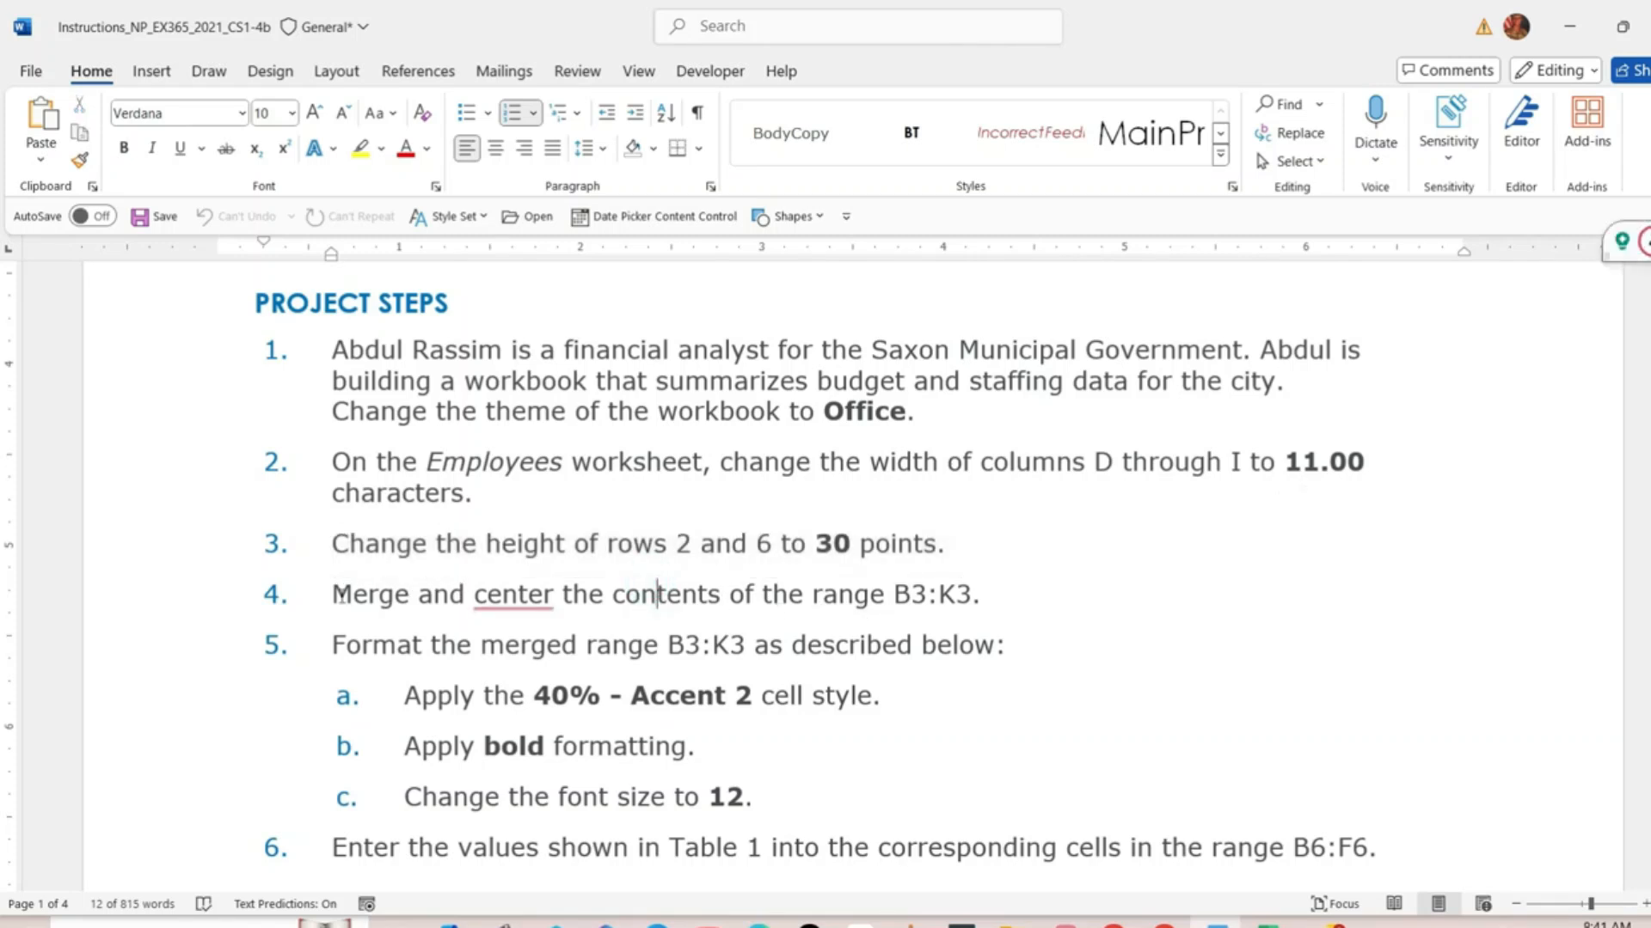
{"action": "left_click_drag", "start_coordinate": [336, 593], "coordinate": [987, 617]}
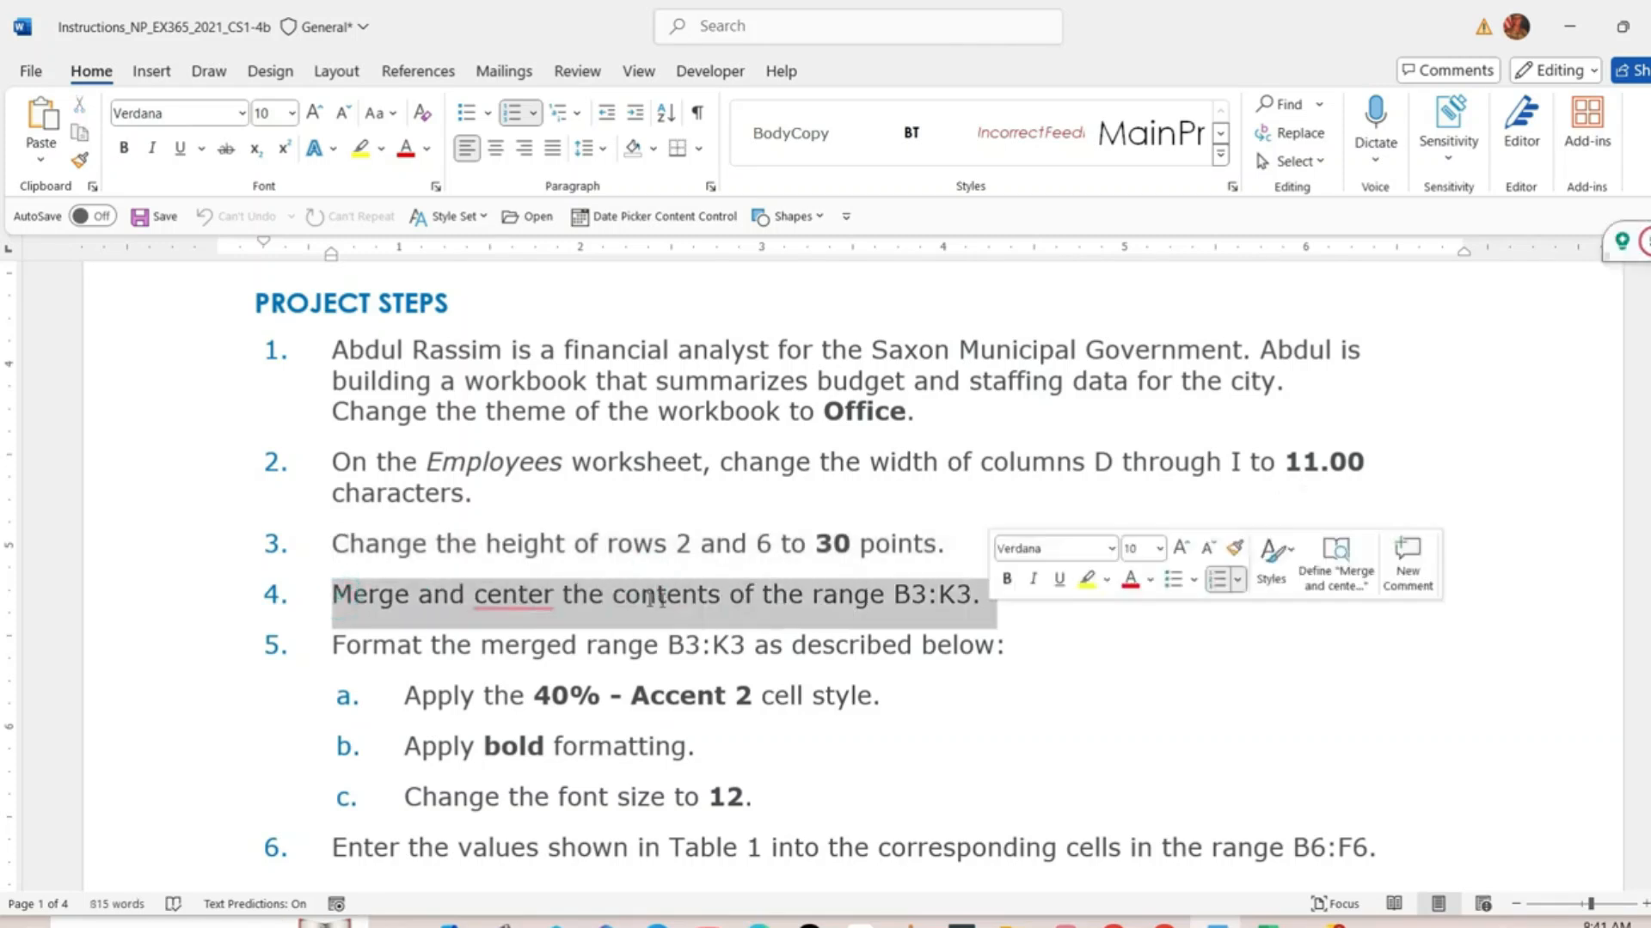
{"action": "scroll", "coordinate": [854, 520], "scroll_direction": "down", "scroll_amount": 1}
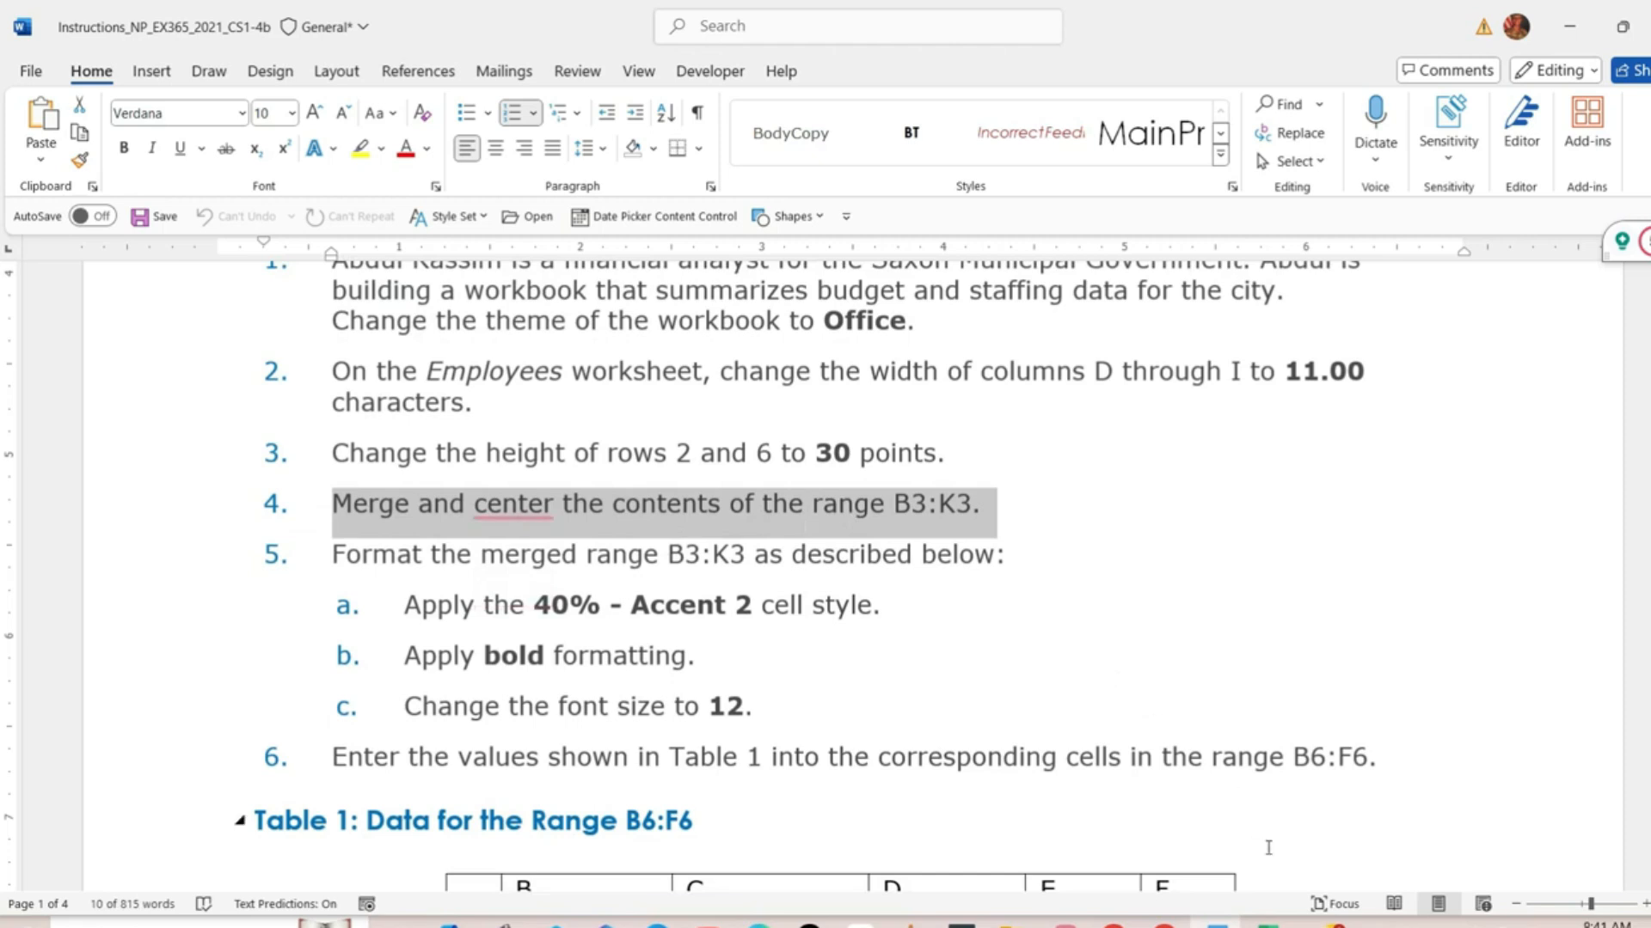
{"action": "left_click", "coordinate": [1268, 922]}
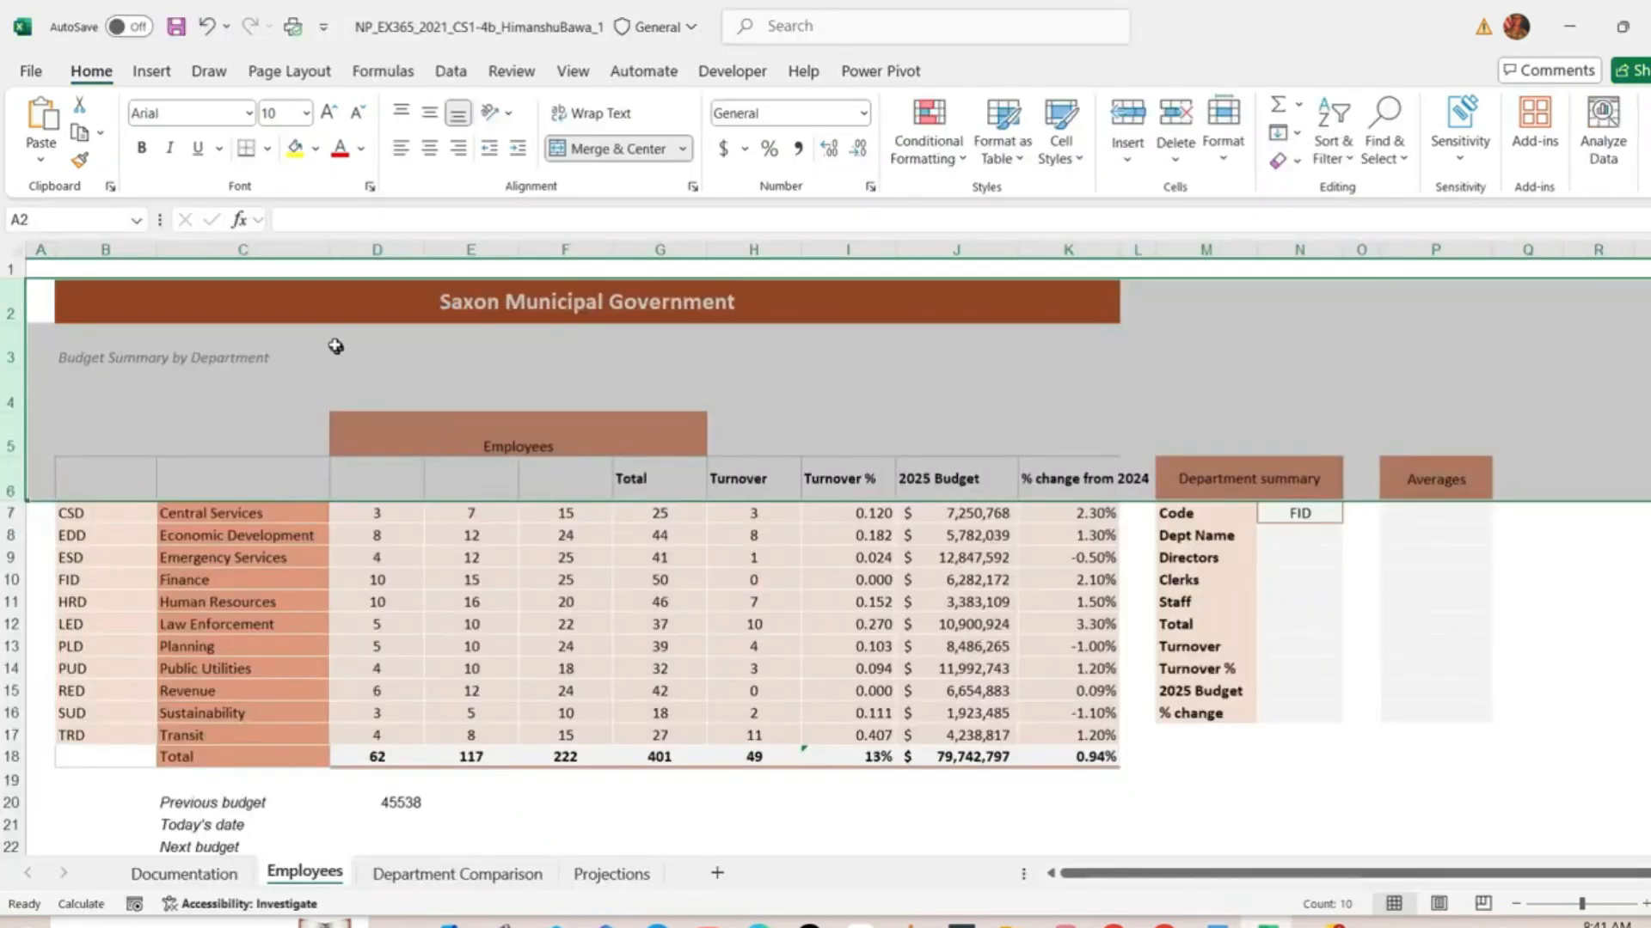
{"action": "left_click", "coordinate": [180, 295]}
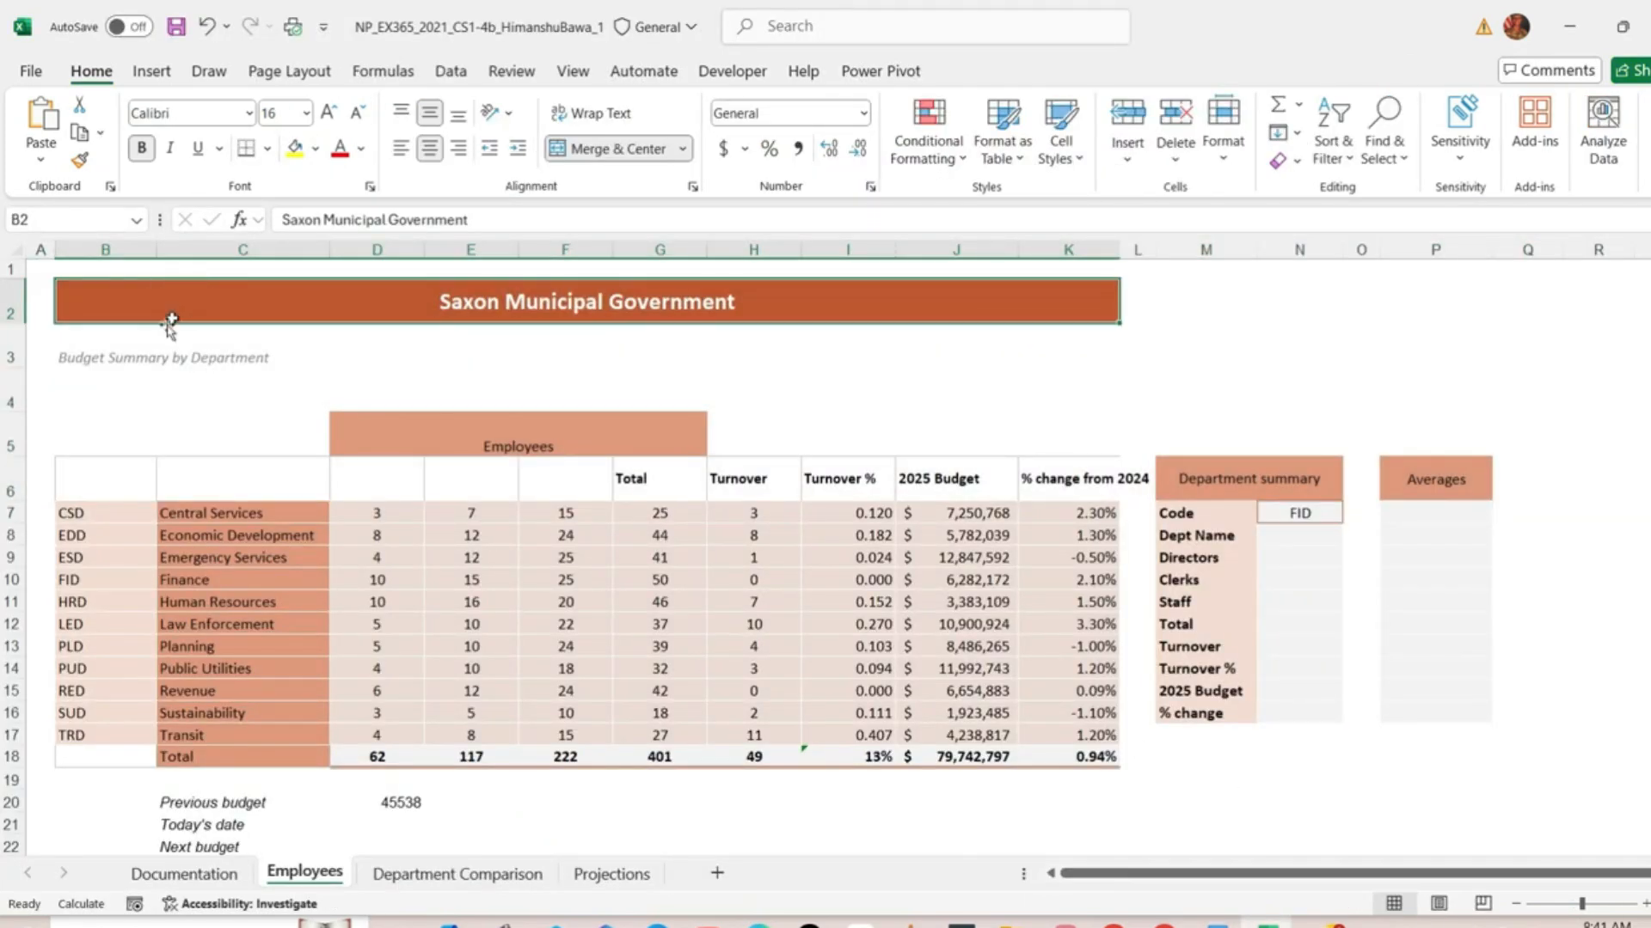
{"action": "left_click", "coordinate": [147, 350]}
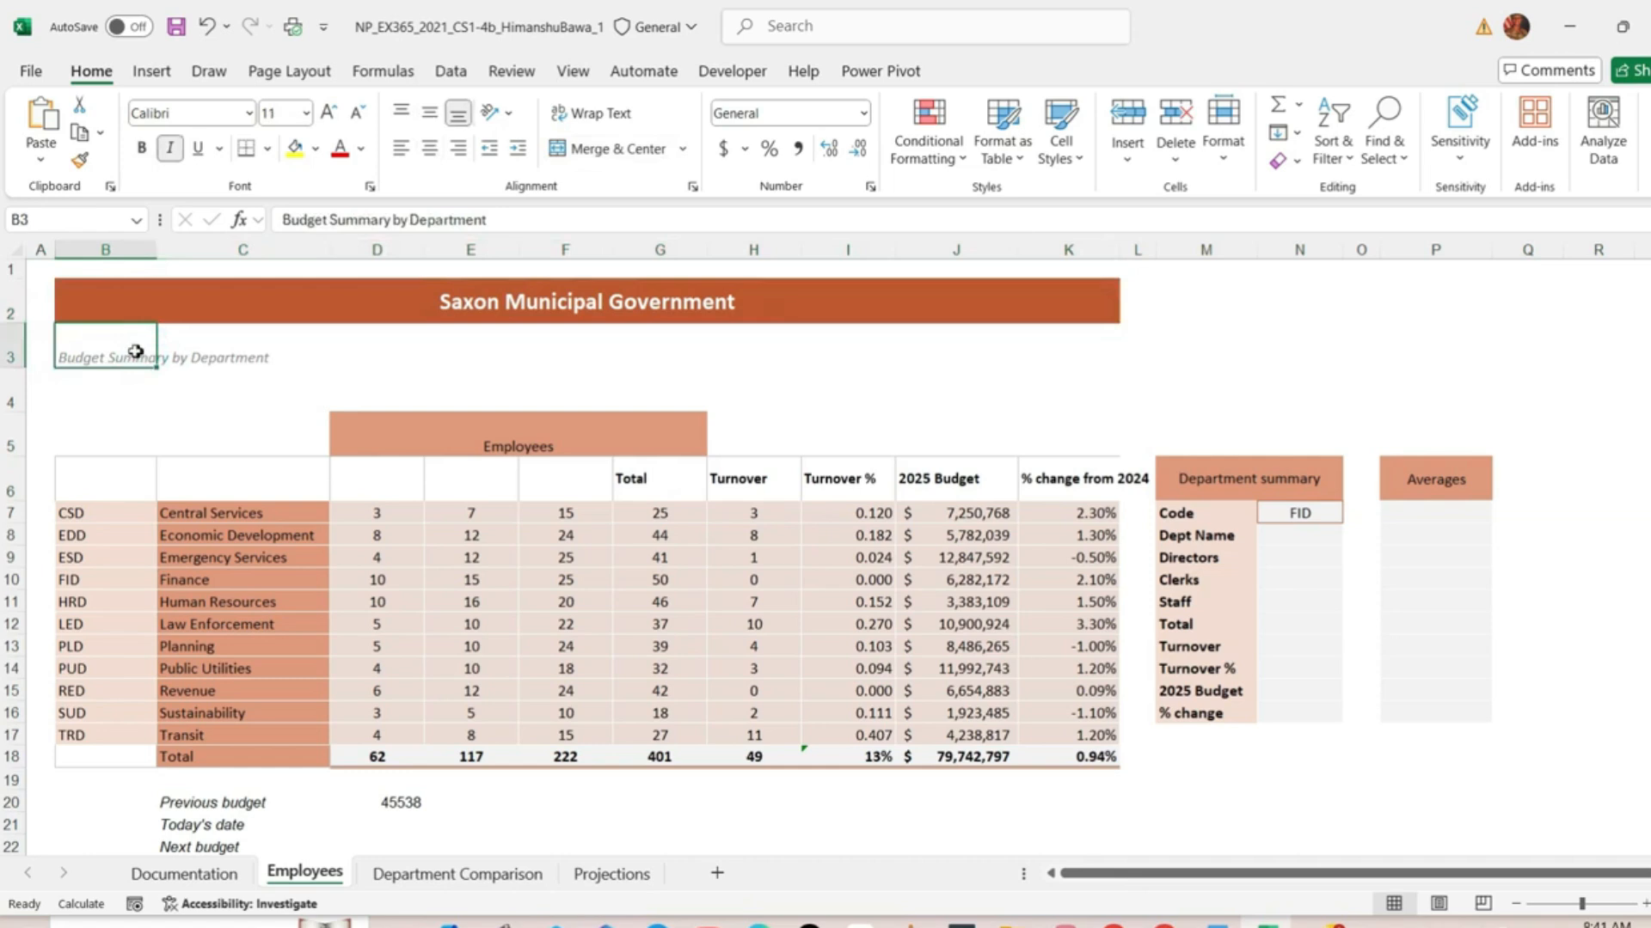
{"action": "mouse_move", "coordinate": [124, 348]}
{"action": "left_mouse_down"}
{"action": "mouse_move", "coordinate": [940, 398]}
{"action": "mouse_move", "coordinate": [1056, 368]}
{"action": "left_mouse_up"}
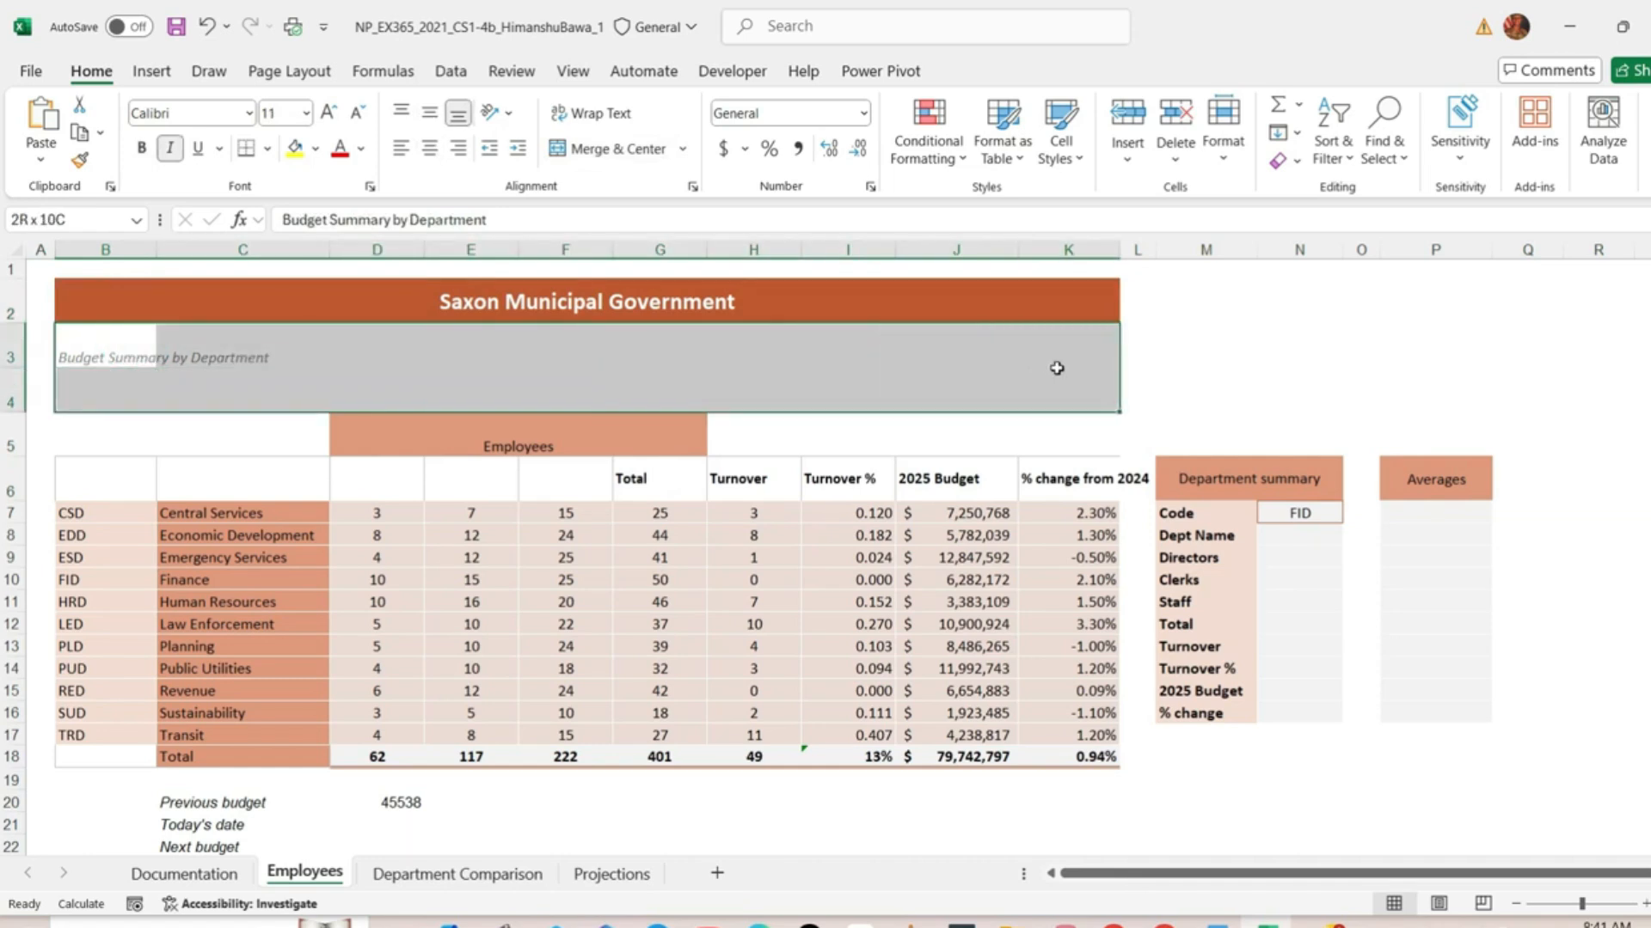
{"action": "left_click", "coordinate": [618, 148]}
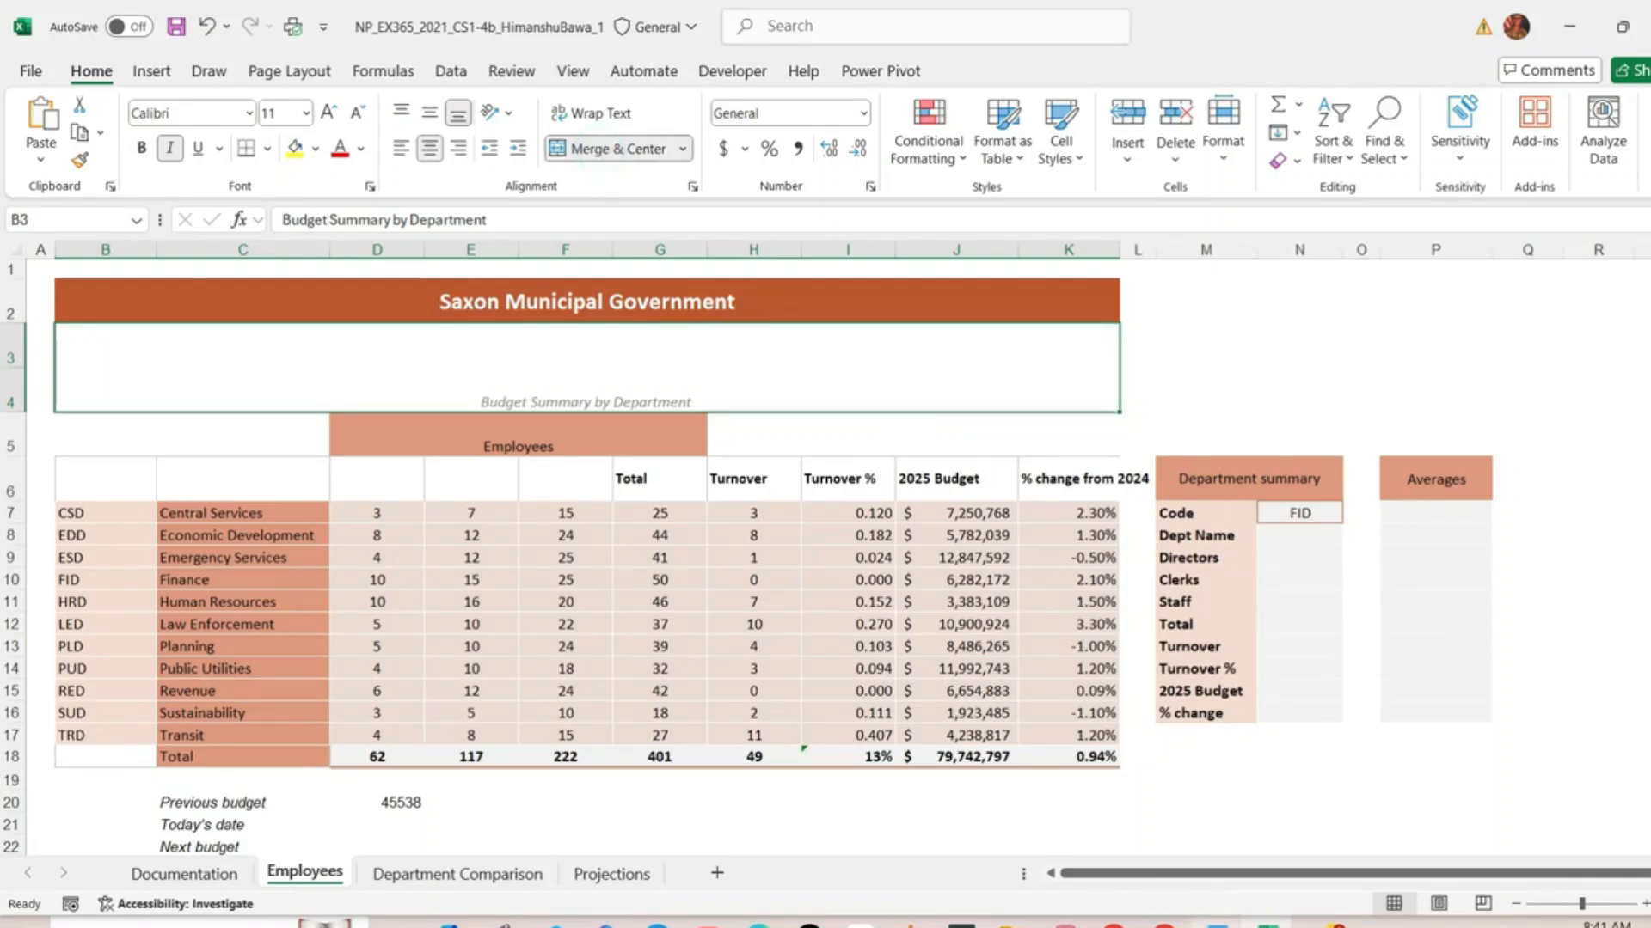
Read instruction 5 in Word for the formatting of the merged range, and return to the Excel workbook
{"action": "left_click", "coordinate": [1212, 923]}
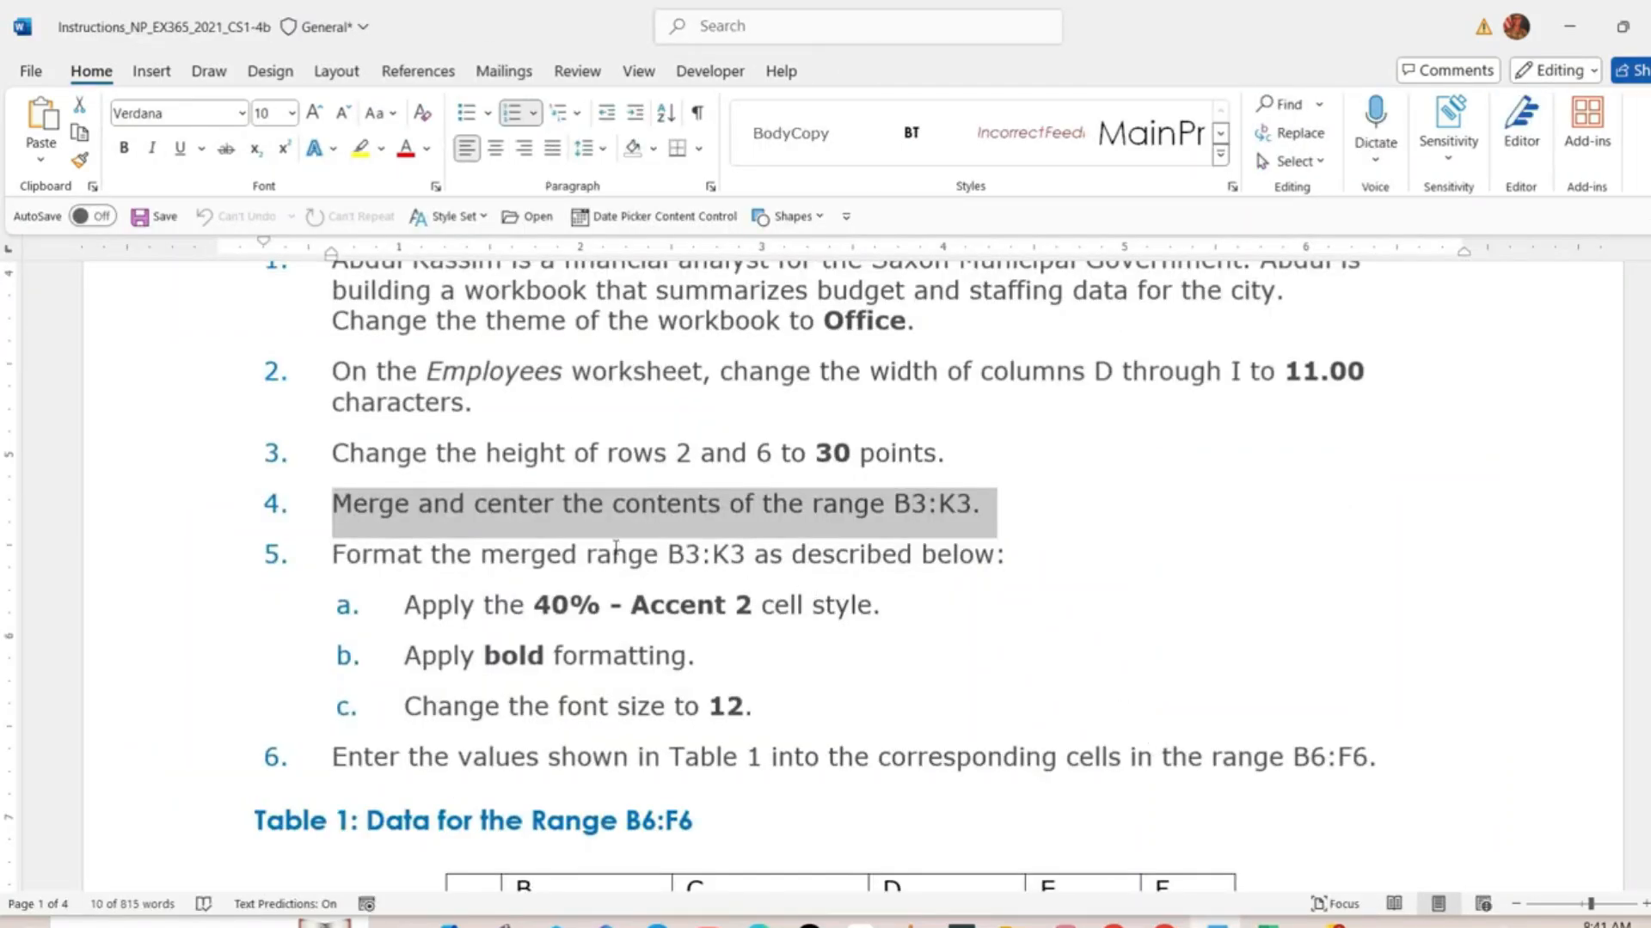
{"action": "left_click", "coordinate": [461, 562]}
{"action": "scroll", "coordinate": [439, 546], "scroll_direction": "down", "scroll_amount": 2}
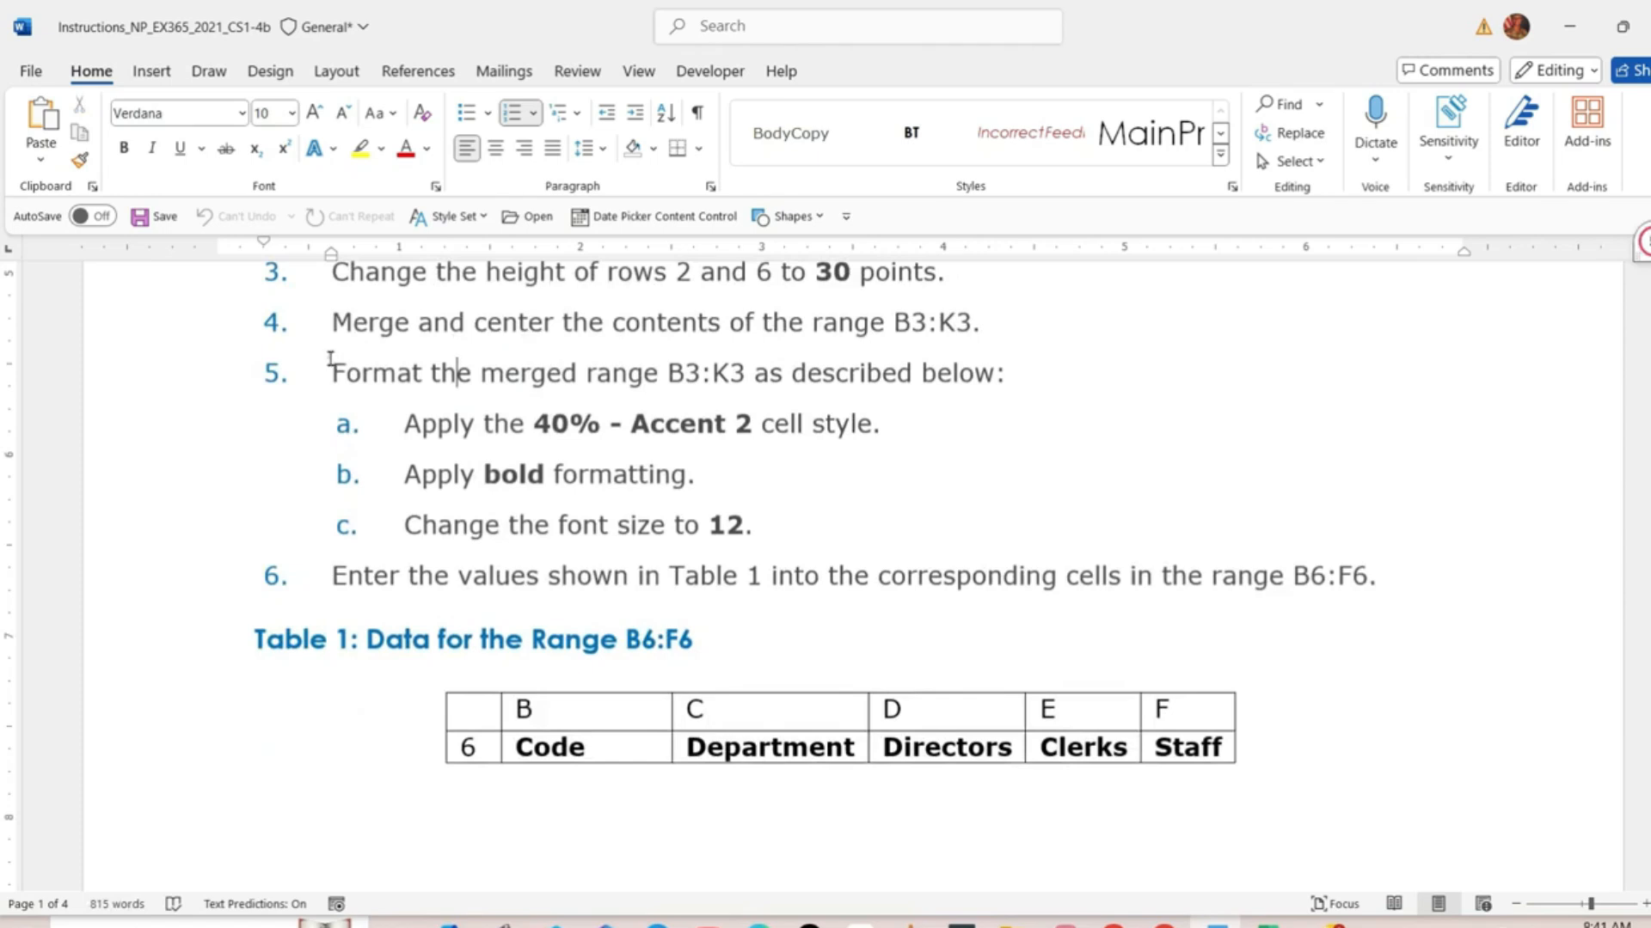
{"action": "left_click_drag", "start_coordinate": [330, 361], "coordinate": [1032, 379]}
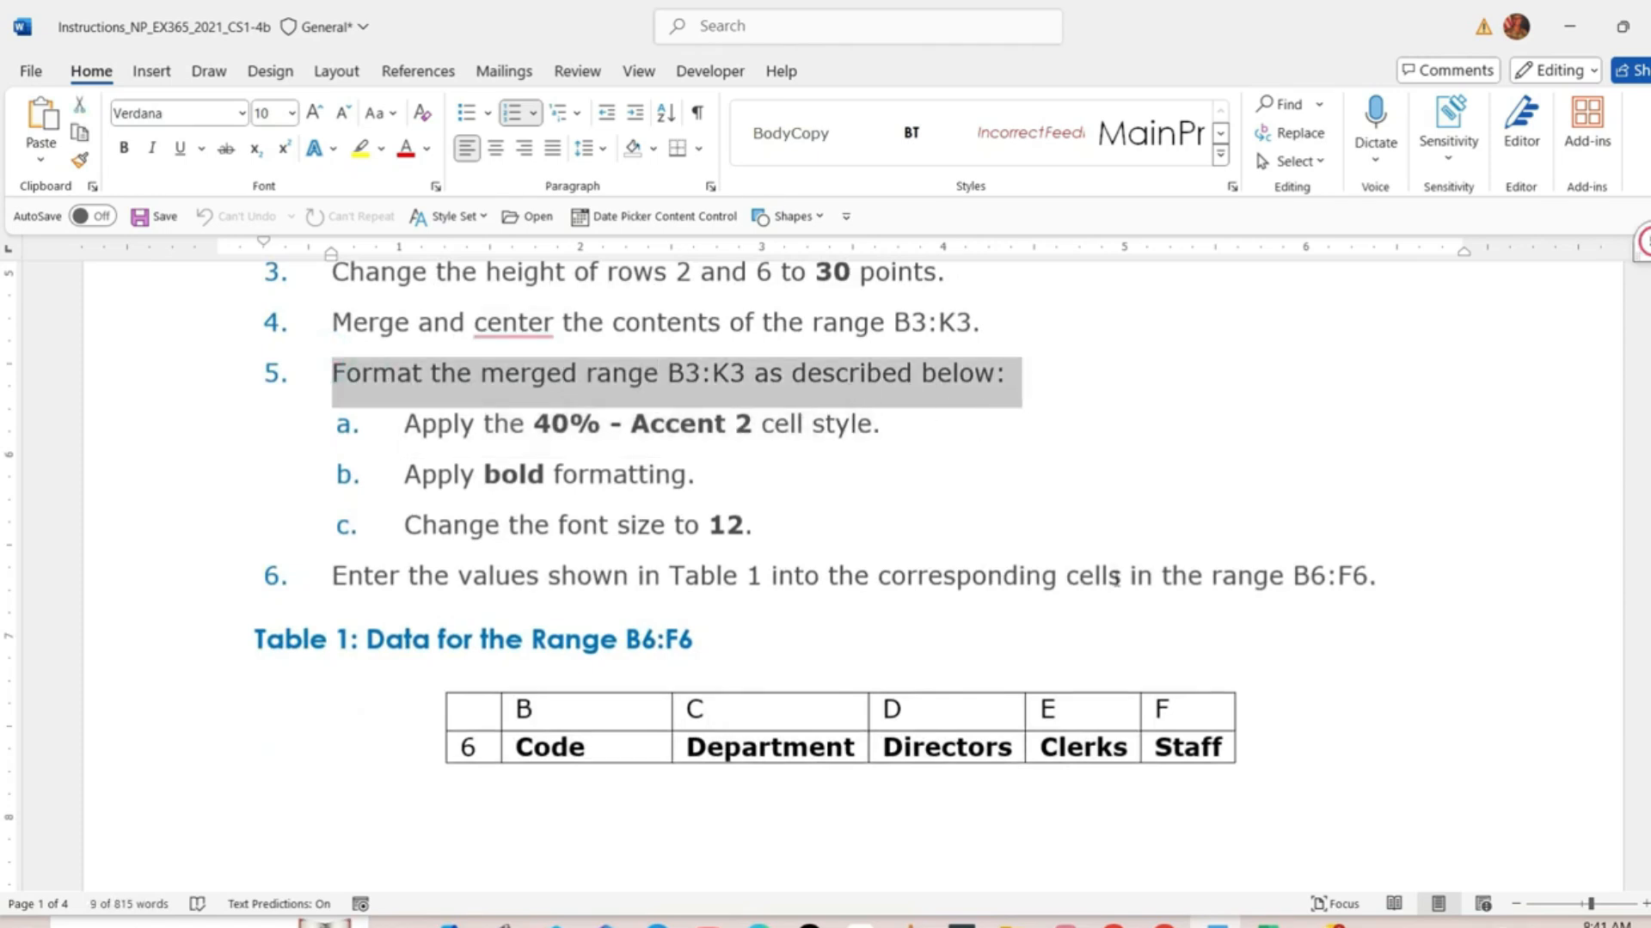
{"action": "mouse_move", "coordinate": [1268, 922]}
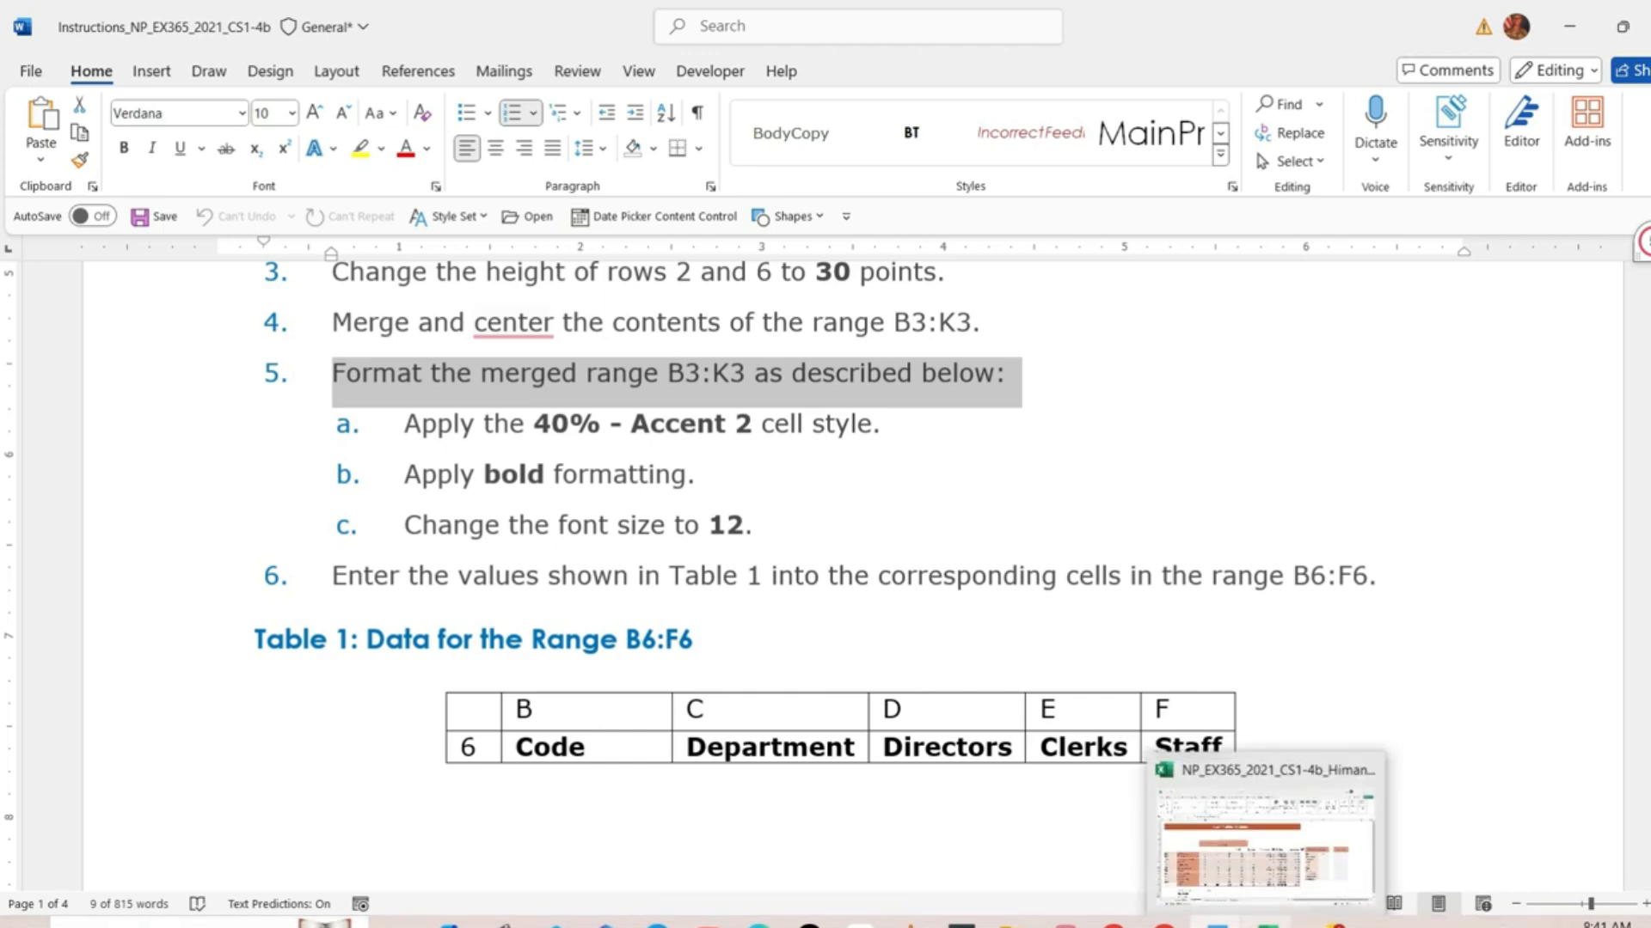
{"action": "left_click", "coordinate": [1272, 821]}
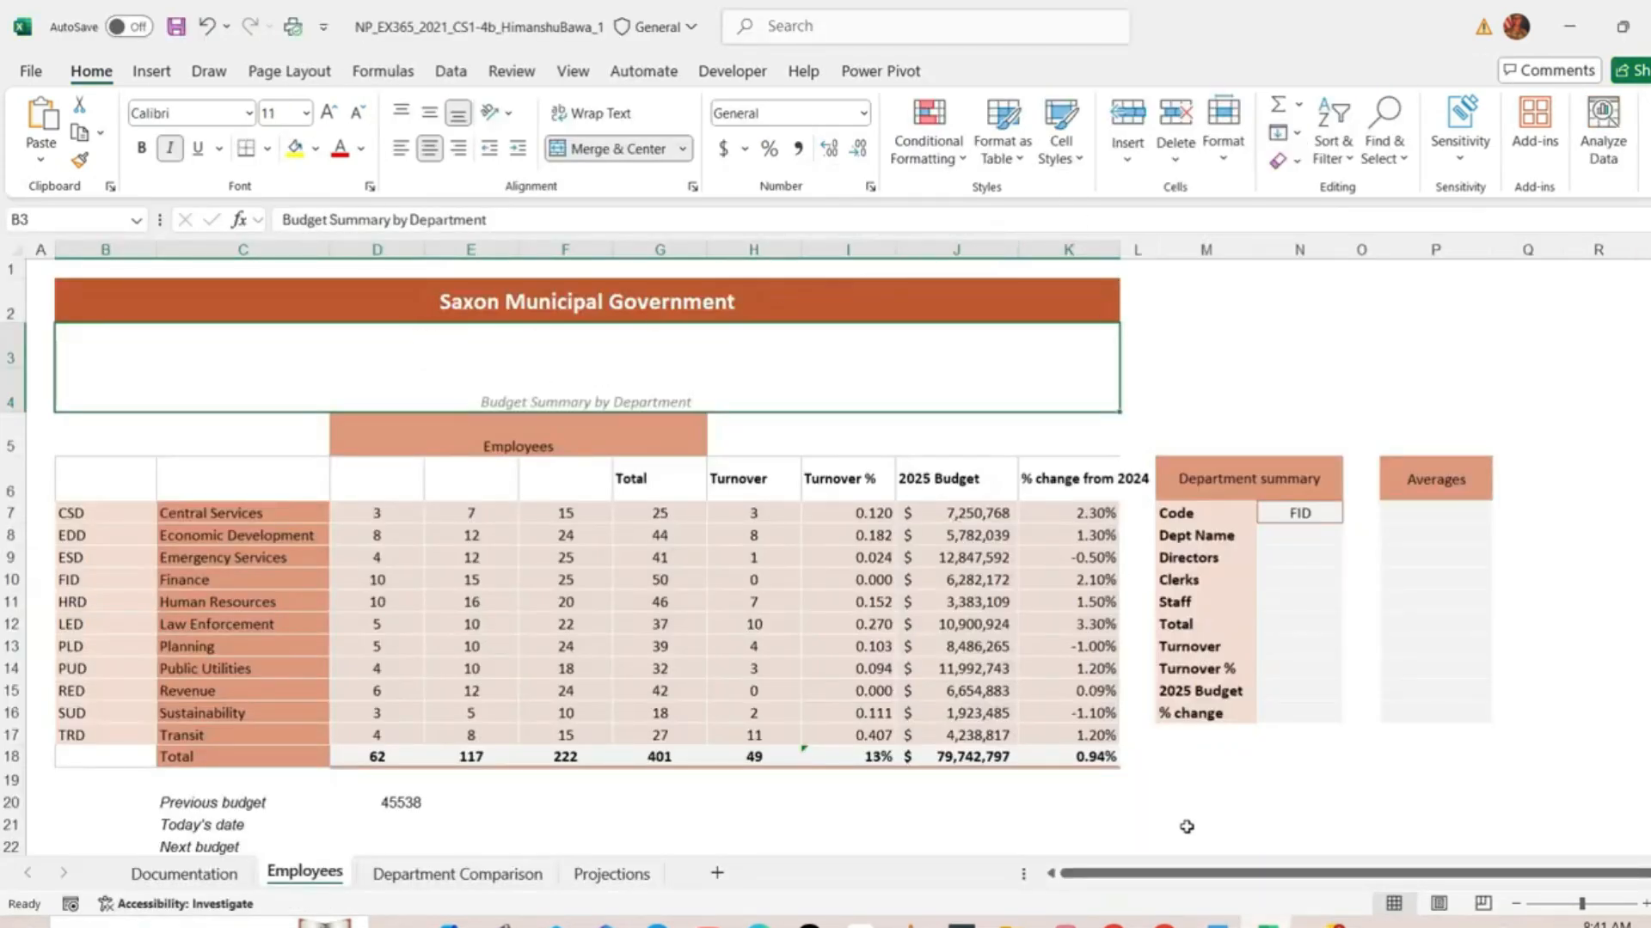
{"action": "left_click", "coordinate": [1215, 922]}
{"action": "left_click", "coordinate": [1215, 921]}
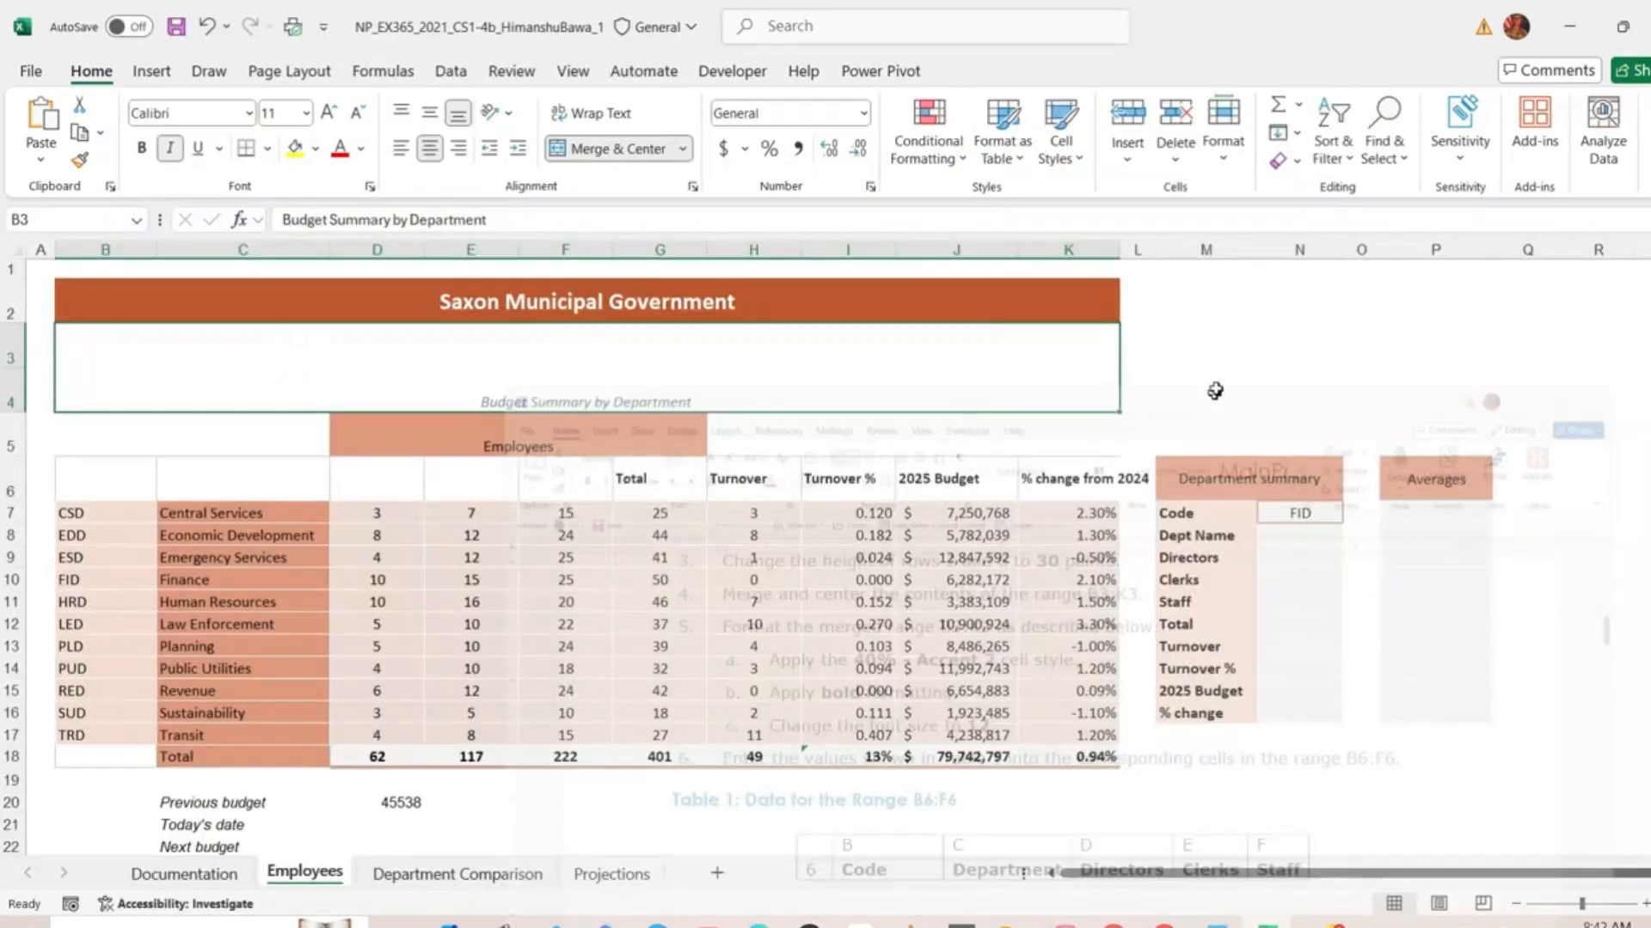
Apply the 40% - Accent2 cell style to the merged Budget Summary by Department range and save the workbook
{"action": "left_click", "coordinate": [1083, 165]}
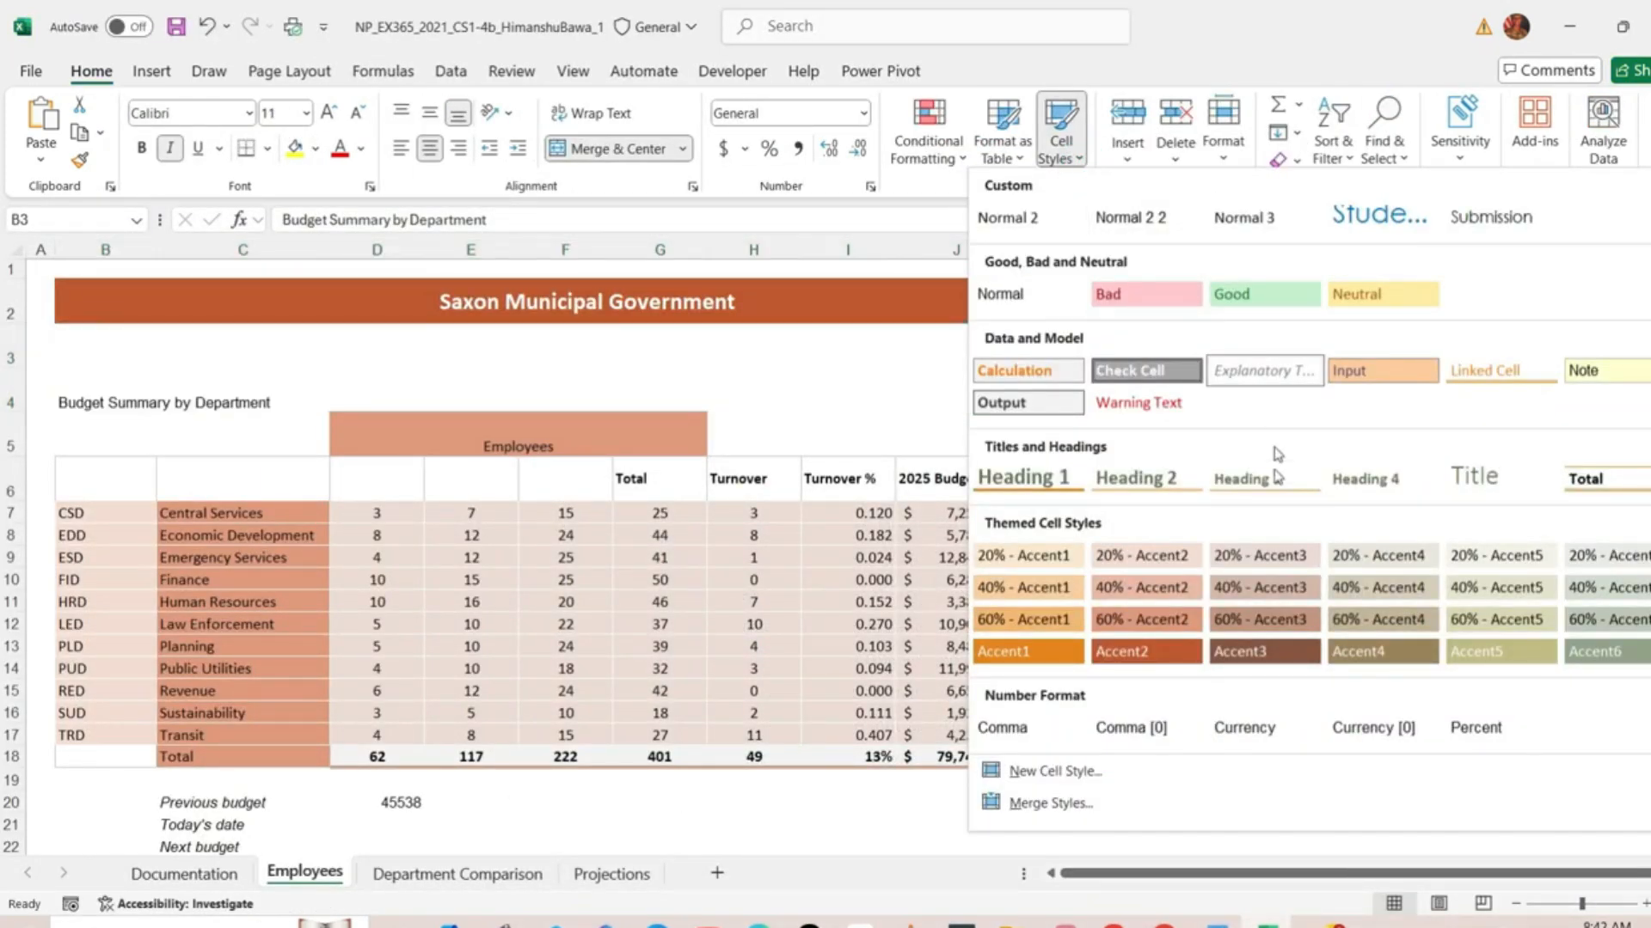
{"action": "left_click", "coordinate": [1127, 587]}
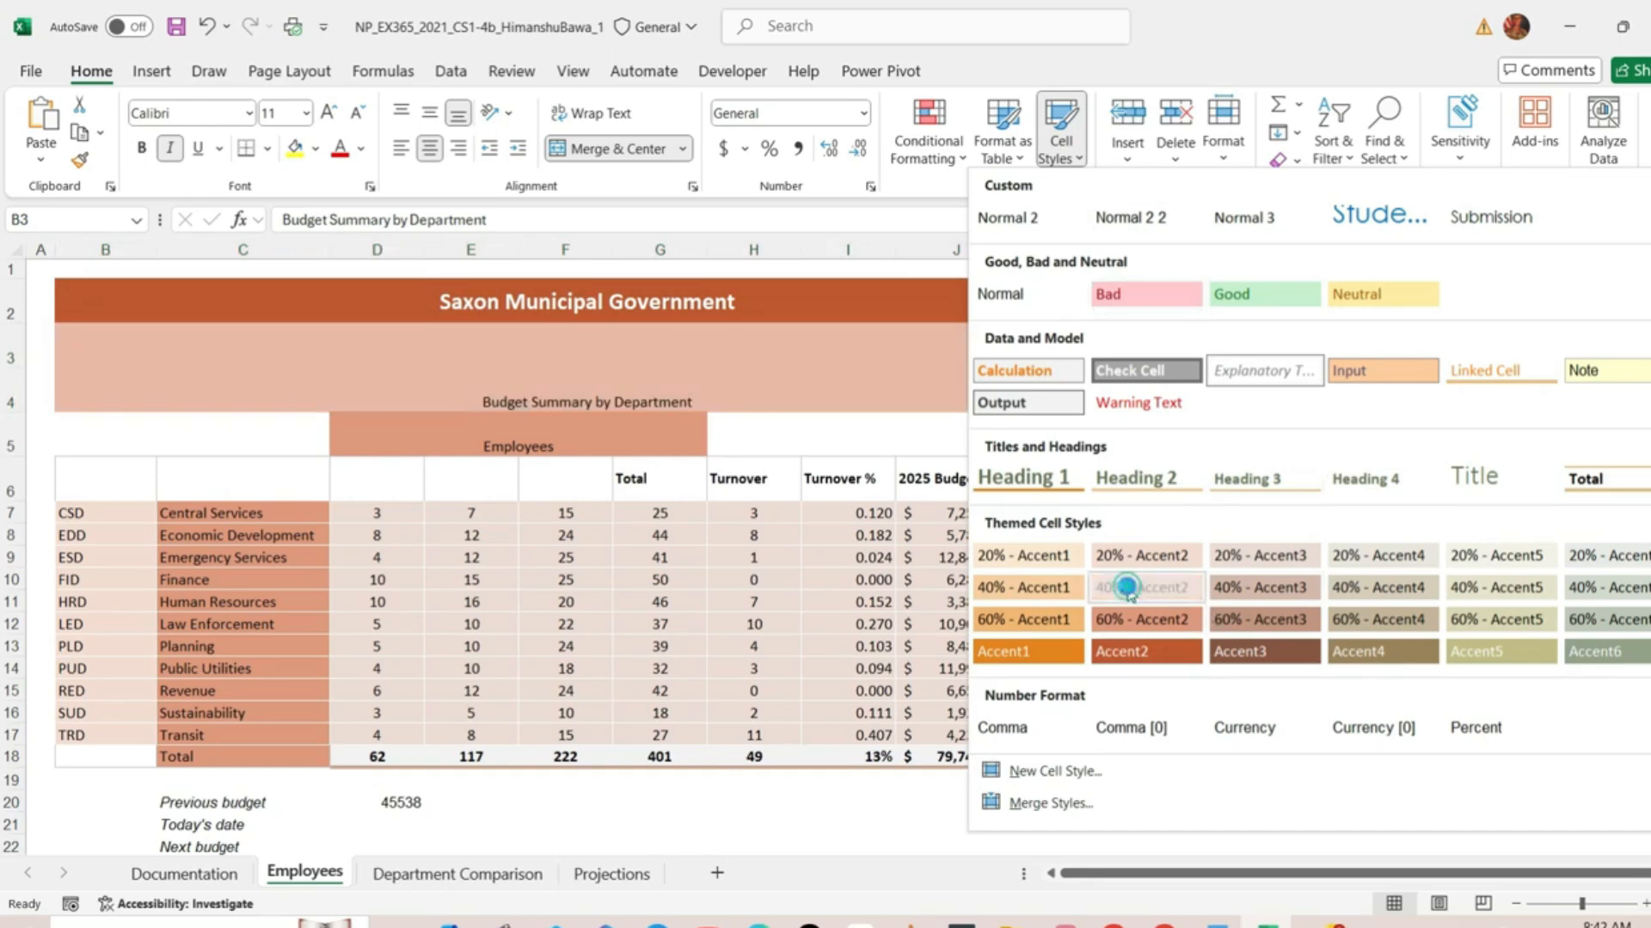
{"action": "left_click", "coordinate": [860, 432]}
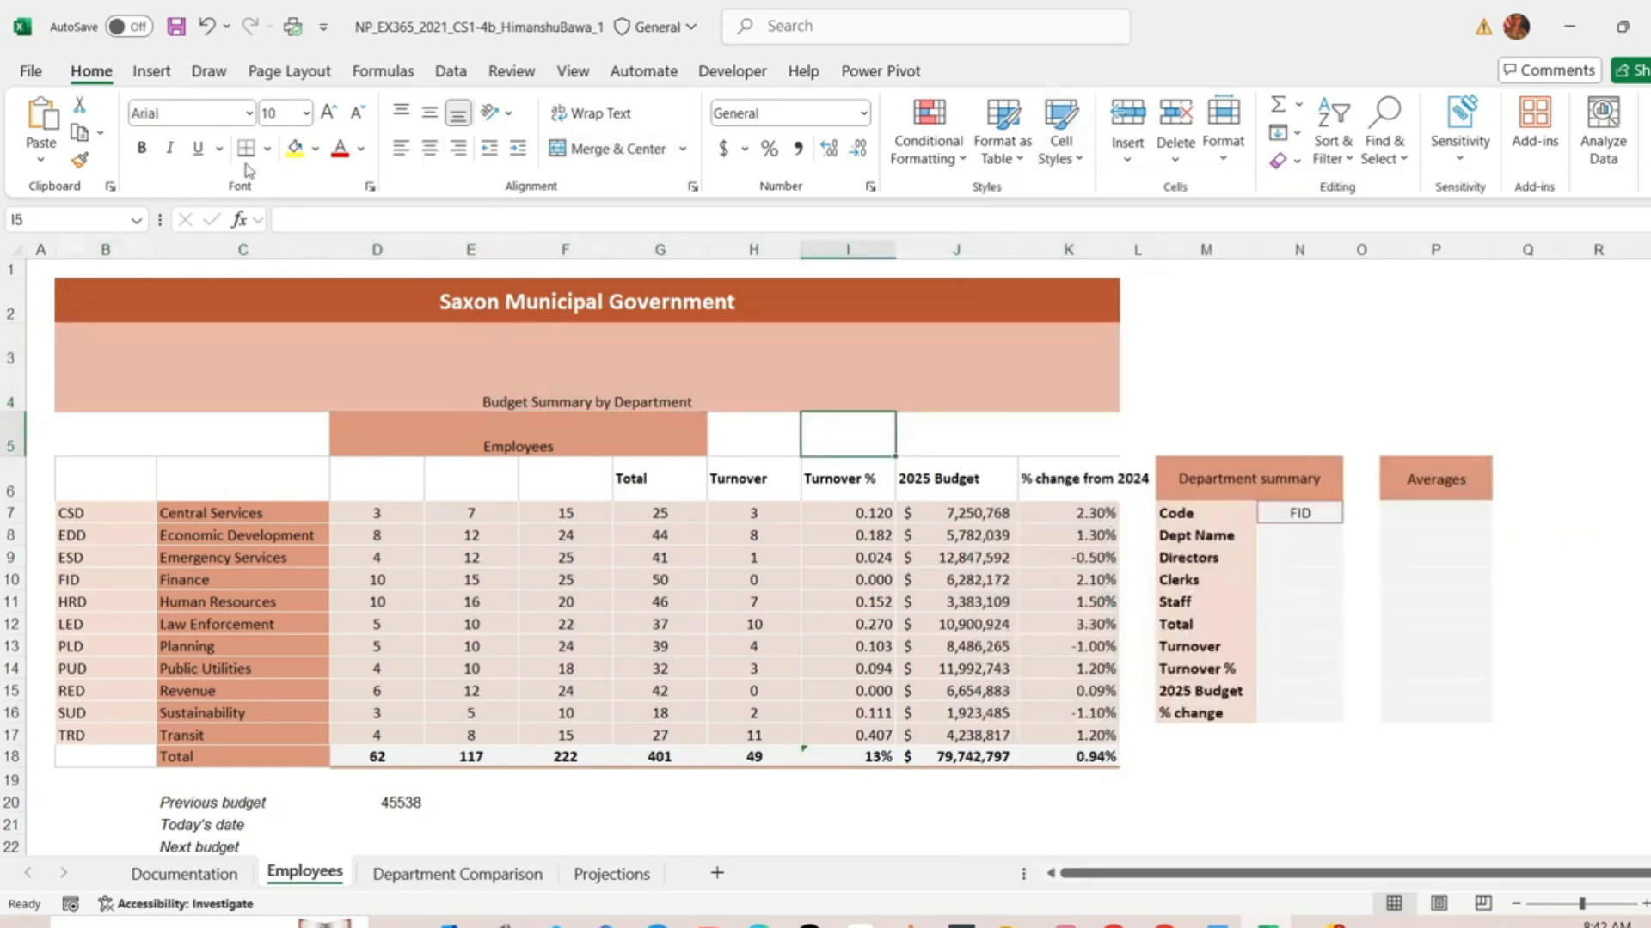
{"action": "left_click", "coordinate": [176, 26]}
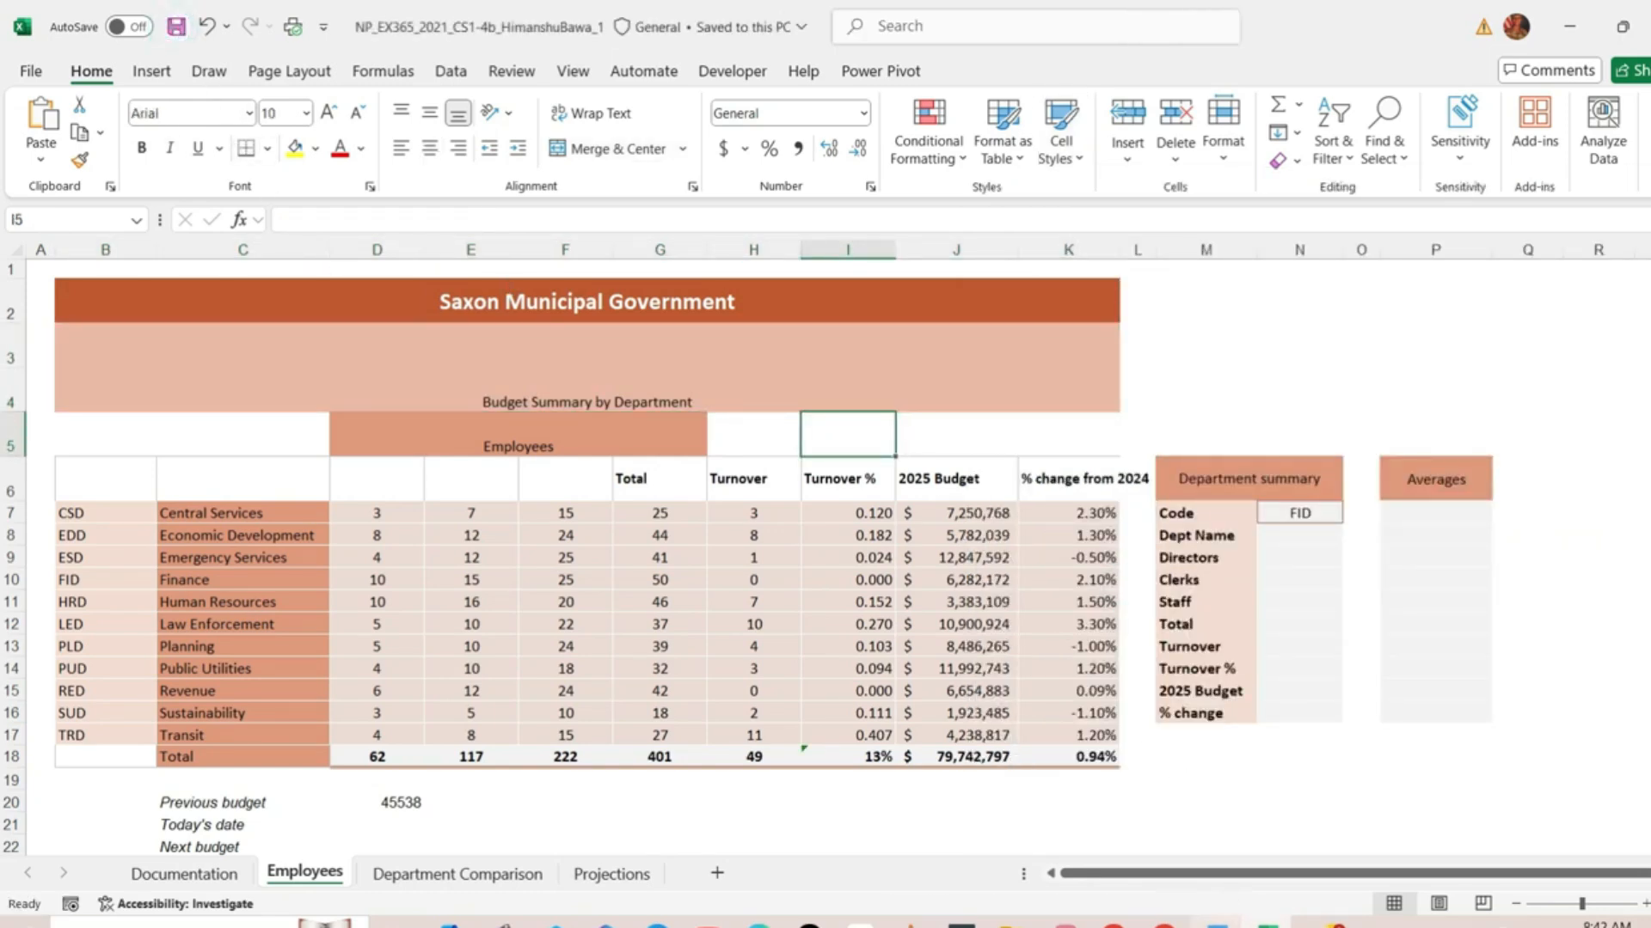
Check instruction 5b in Word, format cell I5 in Excel as bold with font size 12, and save the workbook
{"action": "key", "text": "alt+Tab"}
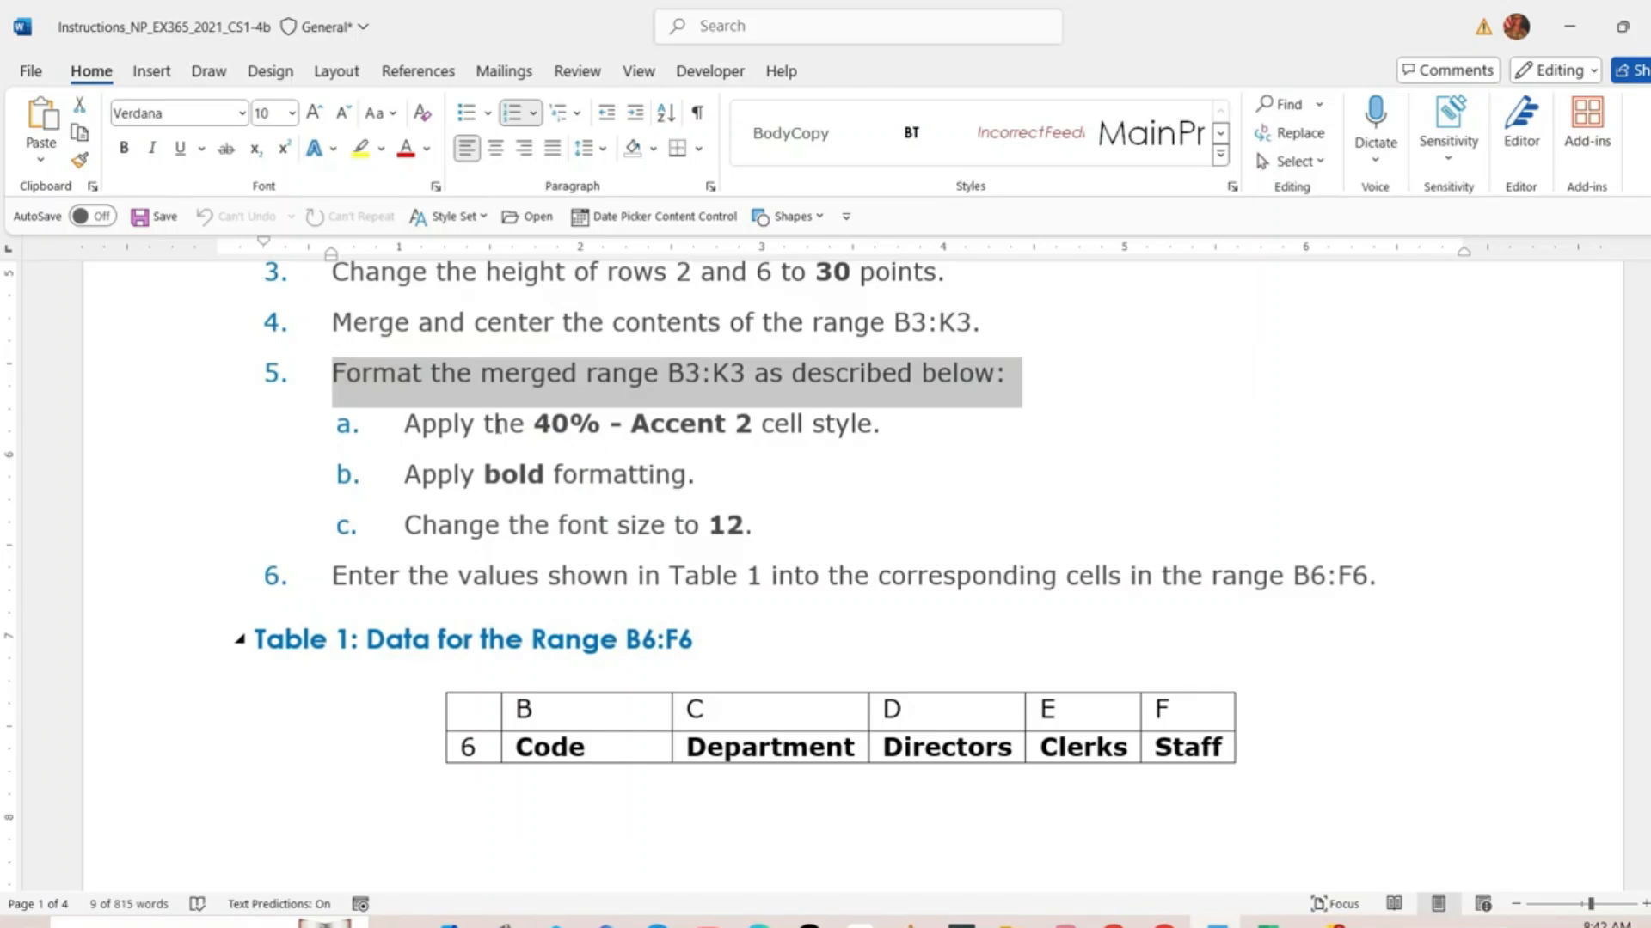
{"action": "left_click_drag", "start_coordinate": [405, 475], "coordinate": [700, 479]}
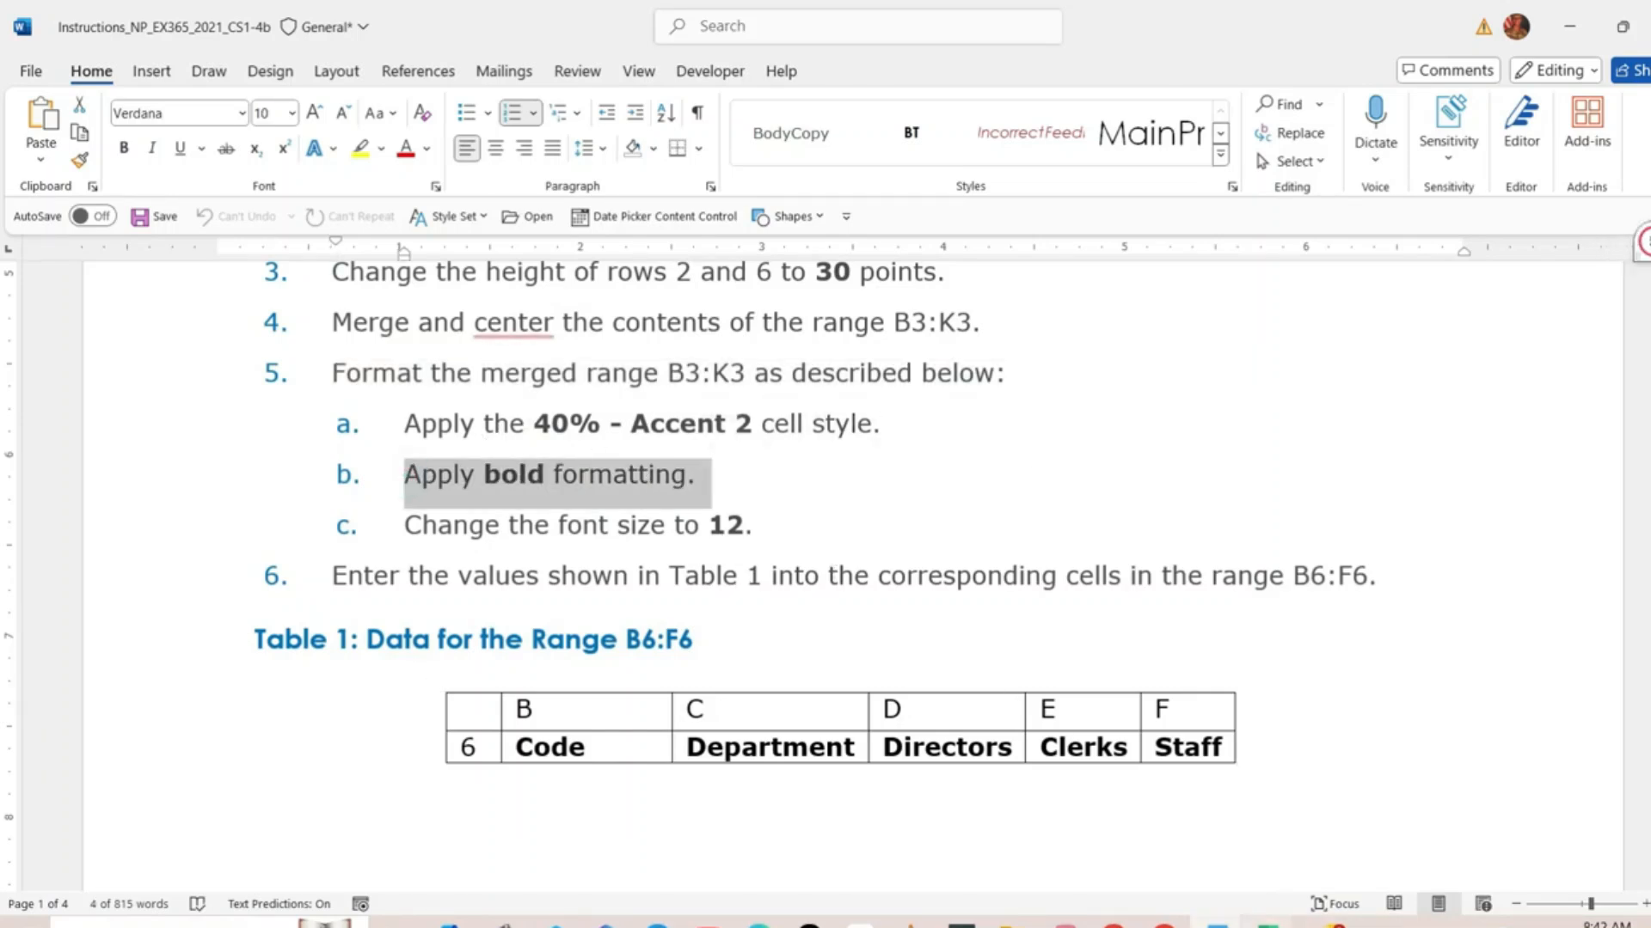
{"action": "key", "text": "alt+Tab"}
{"action": "left_click", "coordinate": [144, 149]}
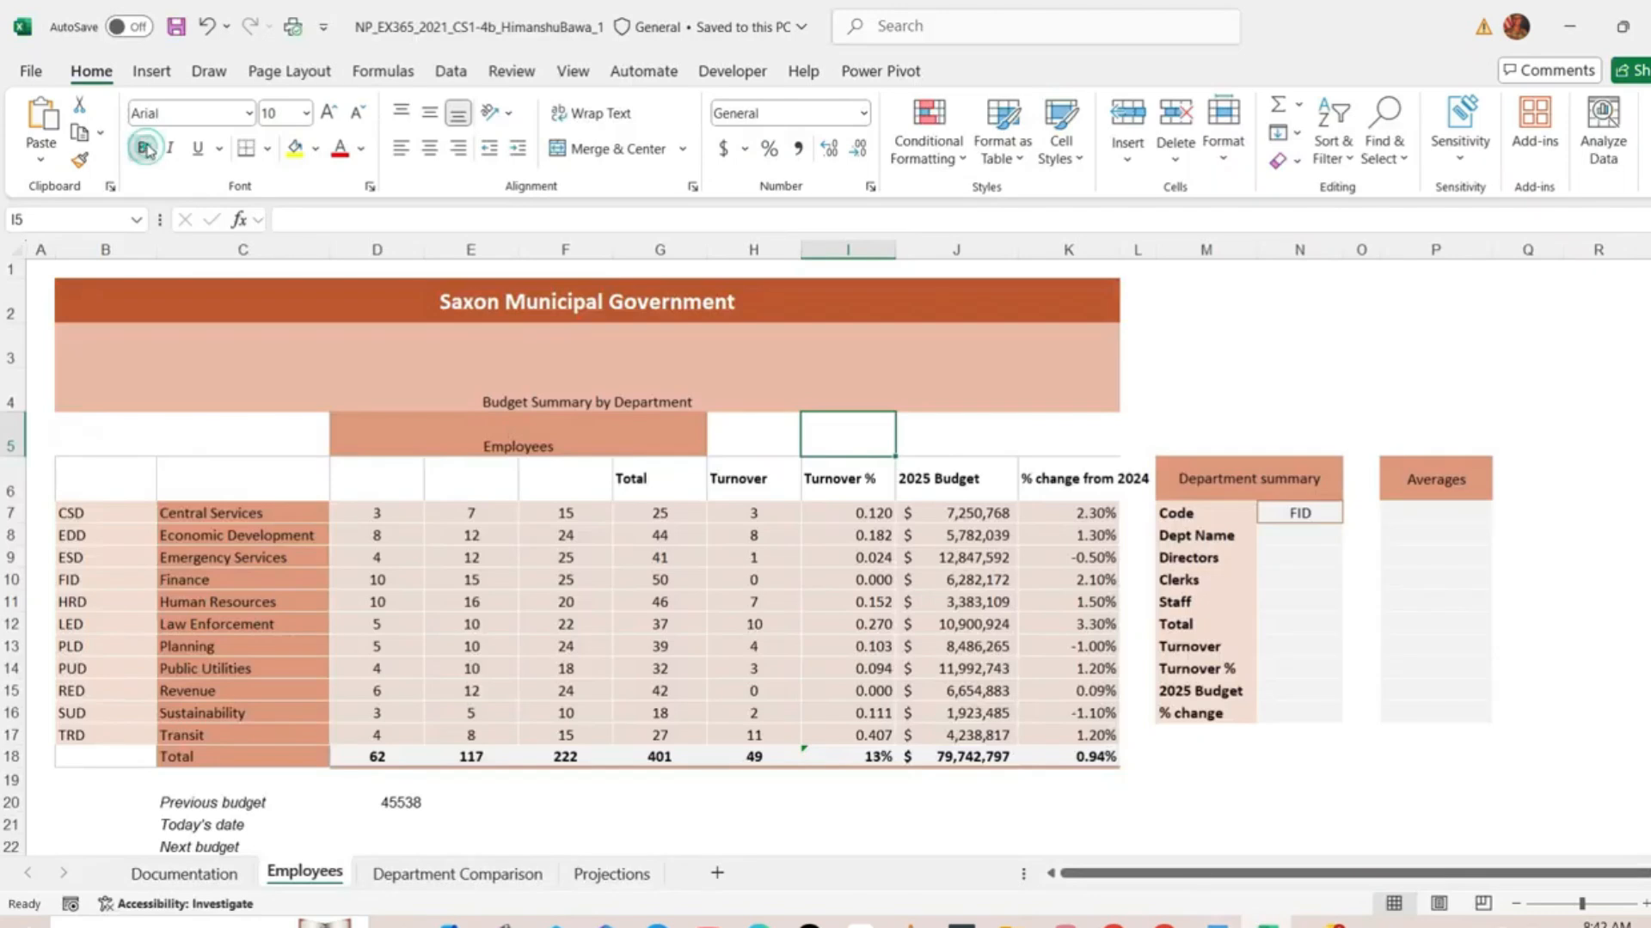
{"action": "left_click", "coordinate": [307, 118]}
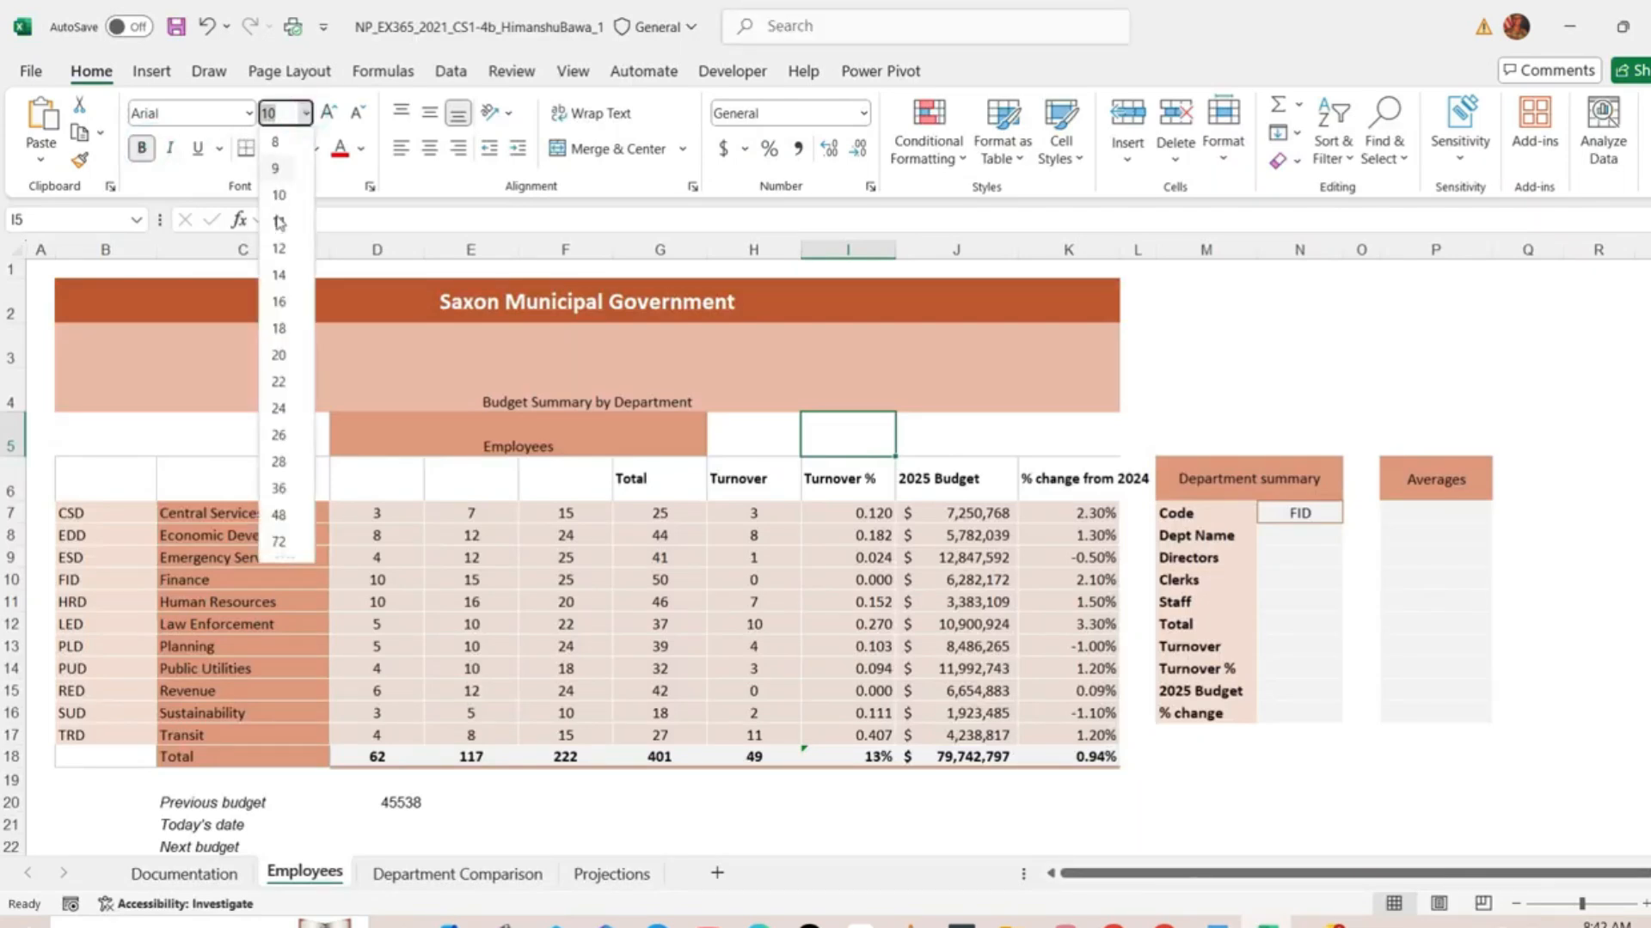
{"action": "left_click", "coordinate": [275, 250]}
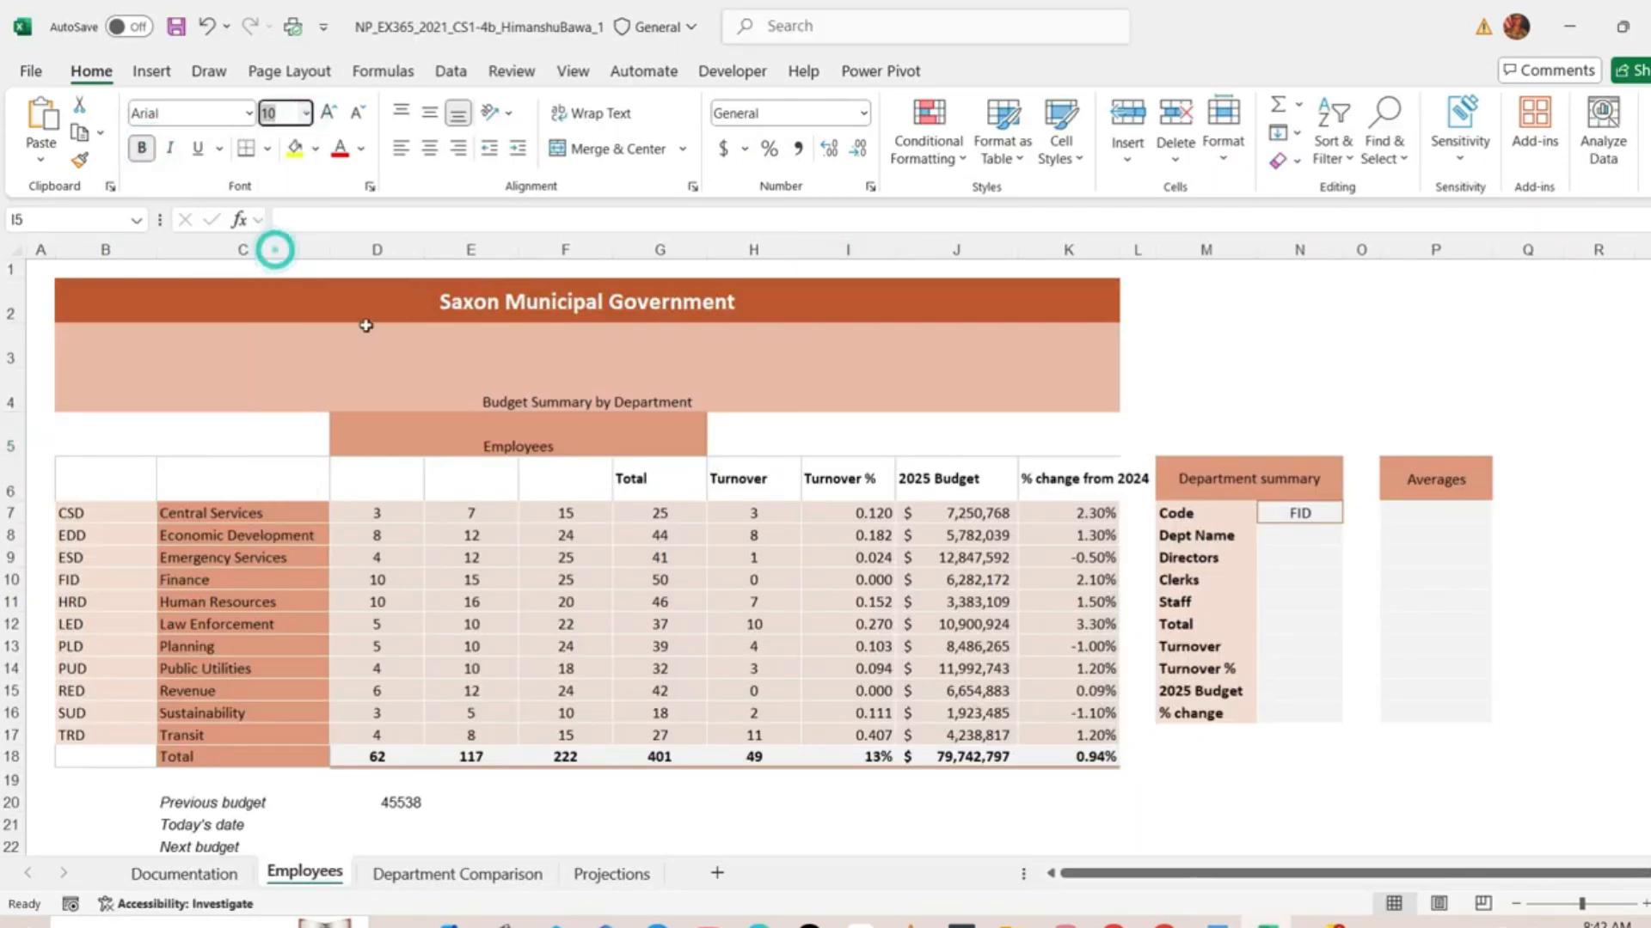
{"action": "left_click", "coordinate": [1281, 778]}
{"action": "left_click", "coordinate": [176, 28]}
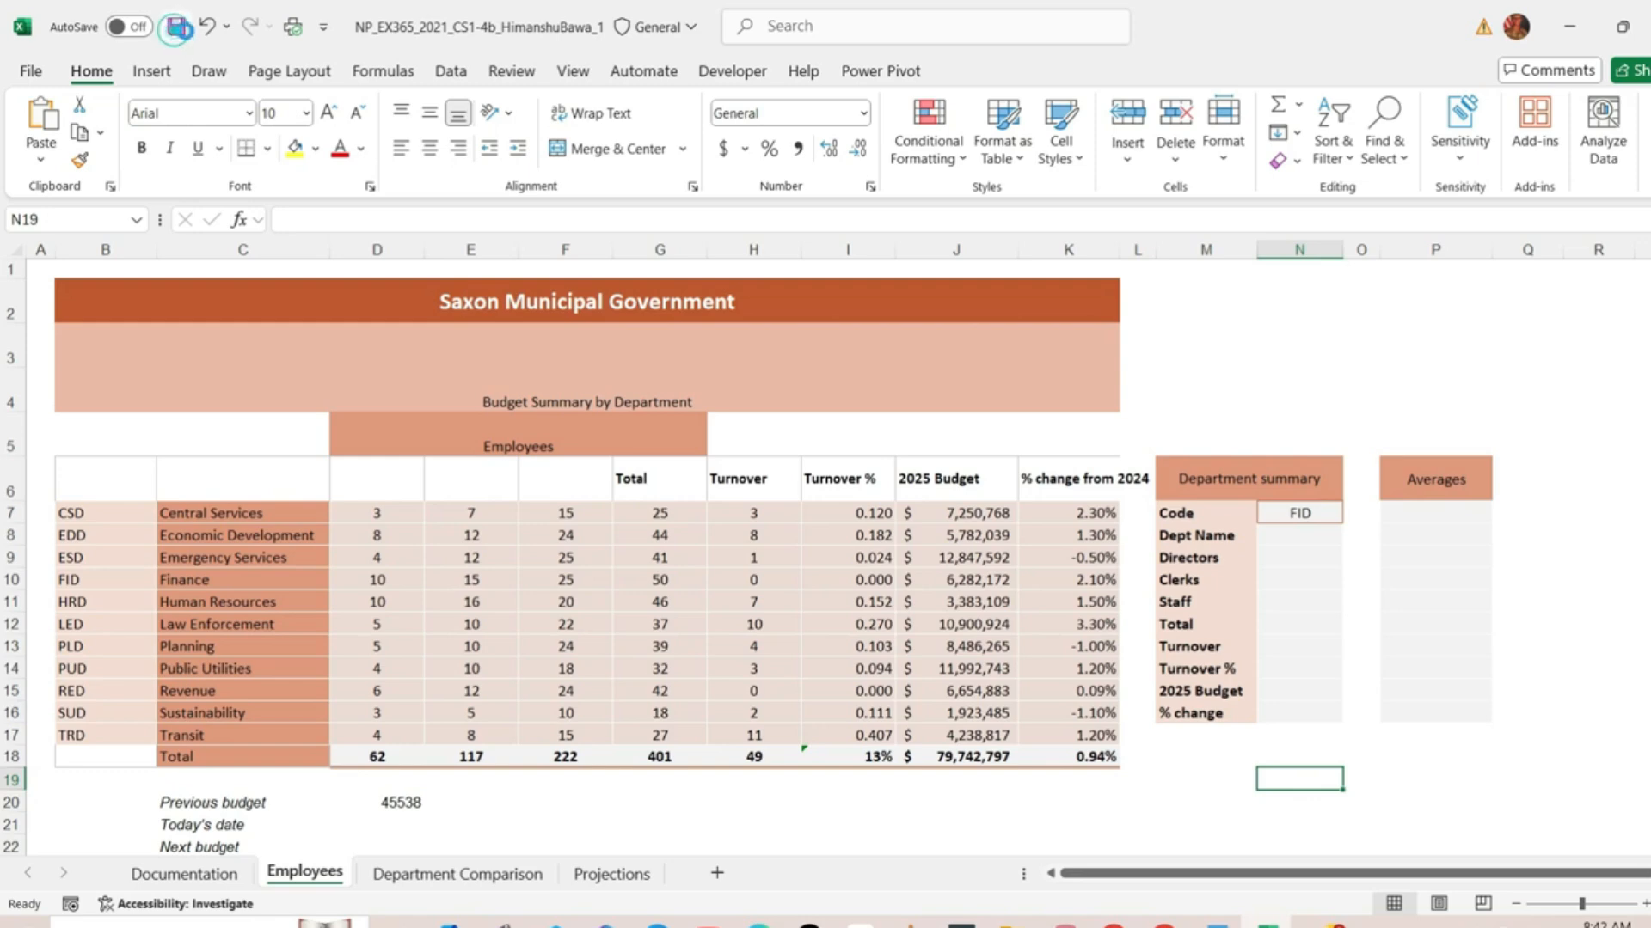
Go to instruction 6 in the Word document and copy the heading Code from Table 1
{"action": "left_click", "coordinate": [1218, 925]}
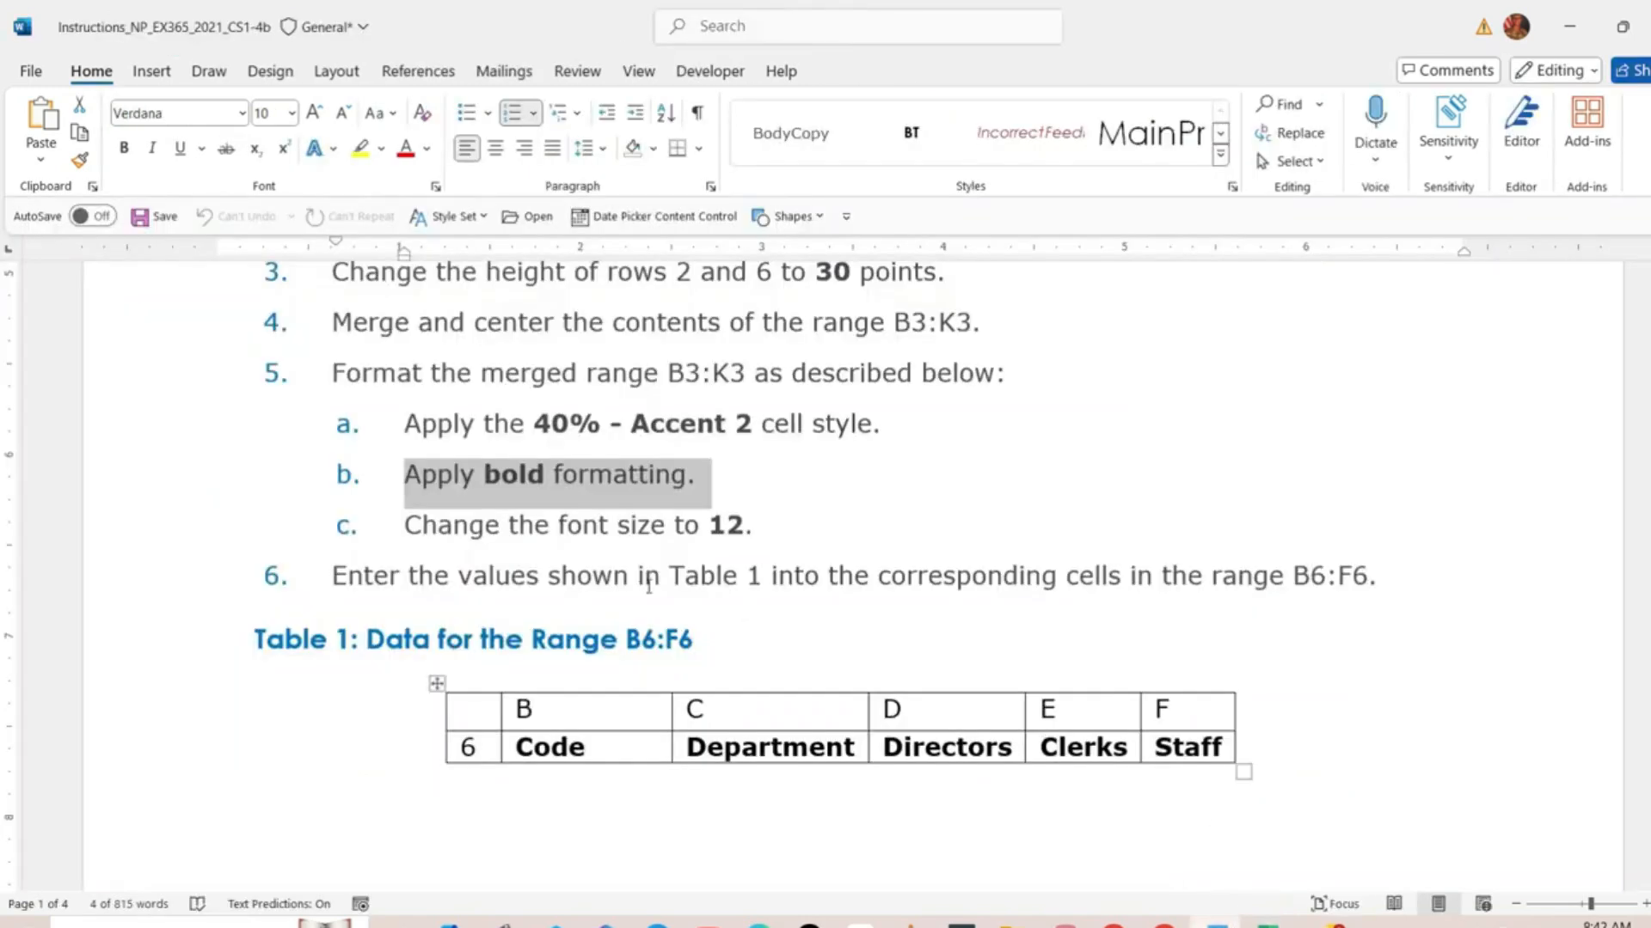
{"action": "scroll", "coordinate": [648, 578], "scroll_direction": "down", "scroll_amount": 1}
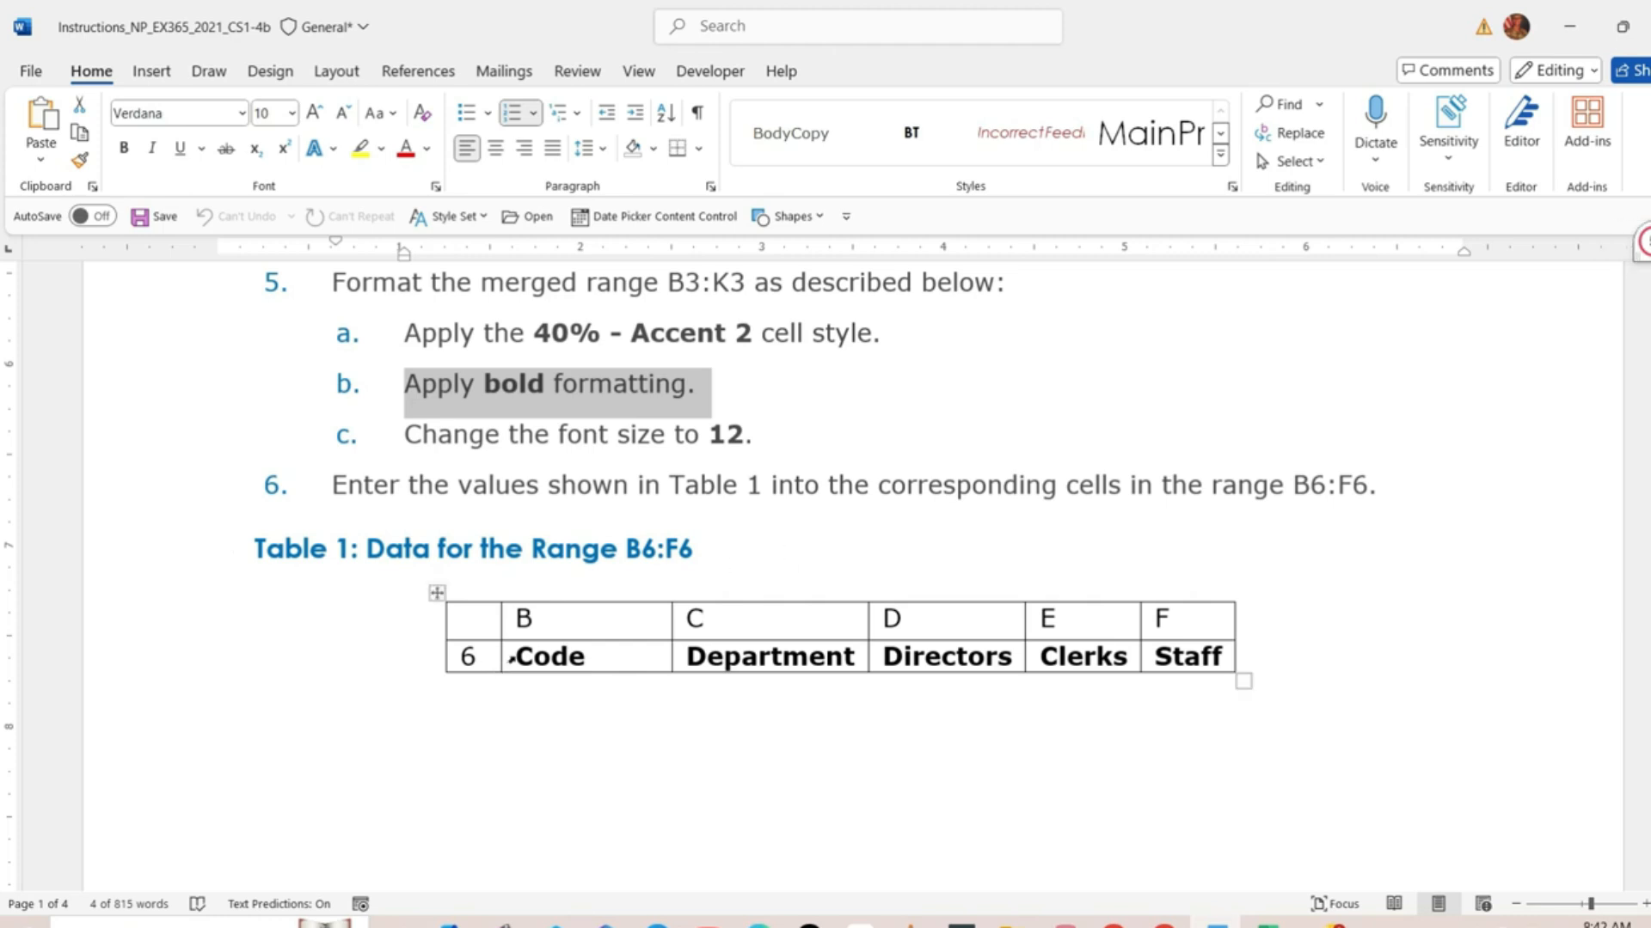
{"action": "left_click_drag", "start_coordinate": [515, 655], "coordinate": [577, 653]}
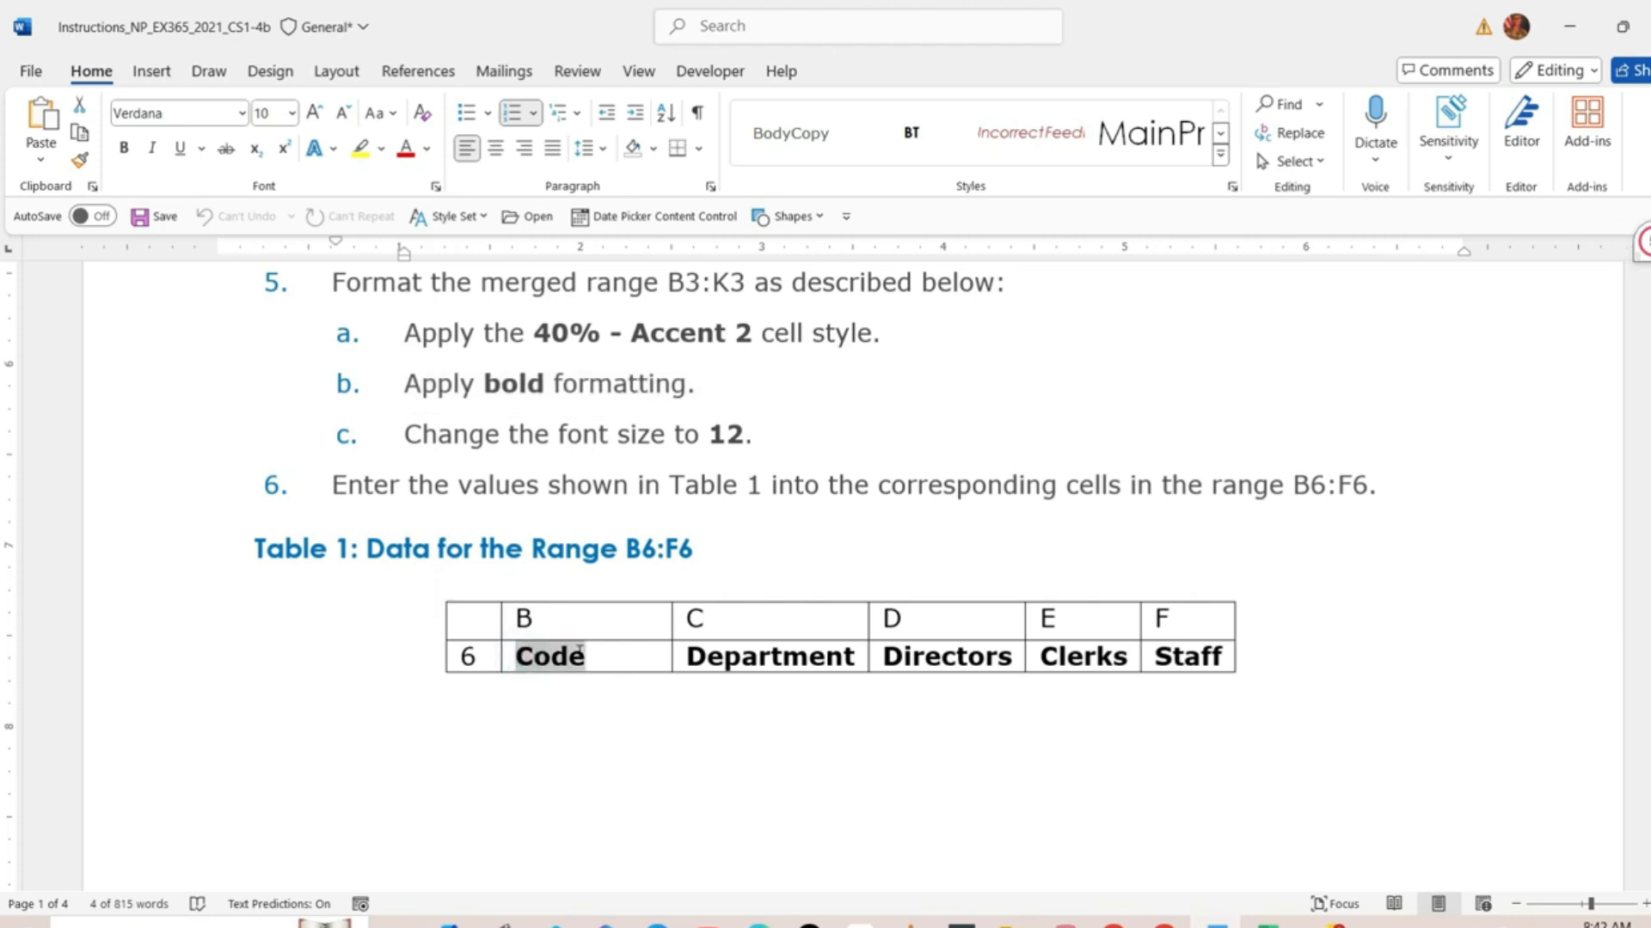
{"action": "right_click", "coordinate": [569, 659]}
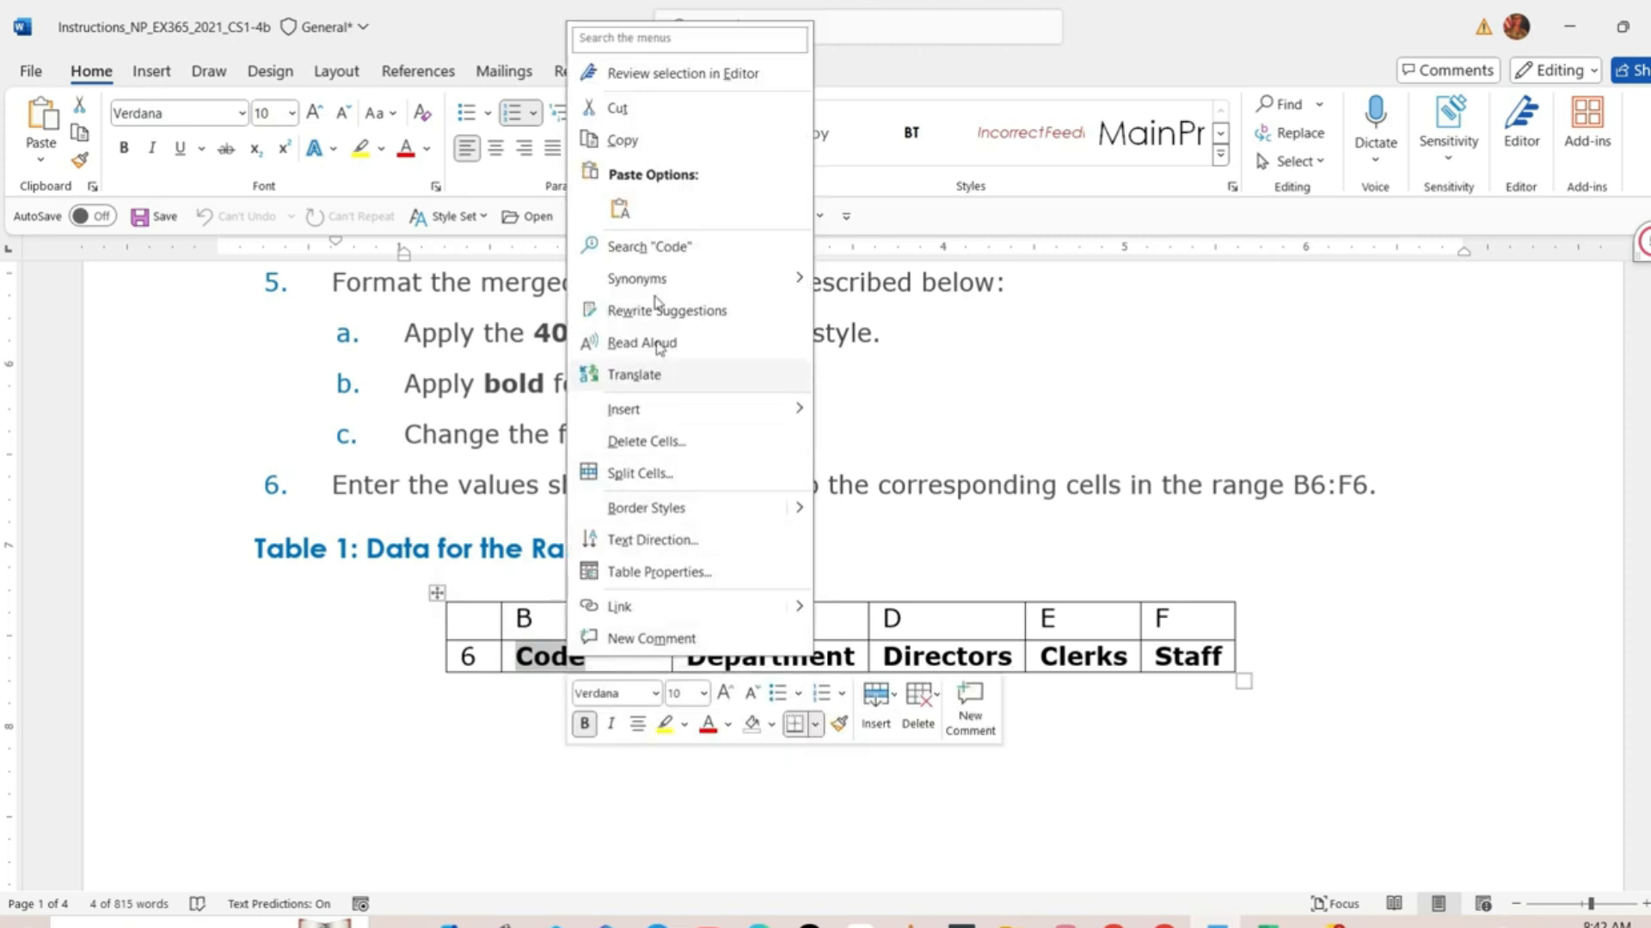
{"action": "left_click", "coordinate": [625, 140]}
Switch to the Excel workbook and enter Code in cell B6 of the Employees worksheet
{"action": "left_click", "coordinate": [1266, 924]}
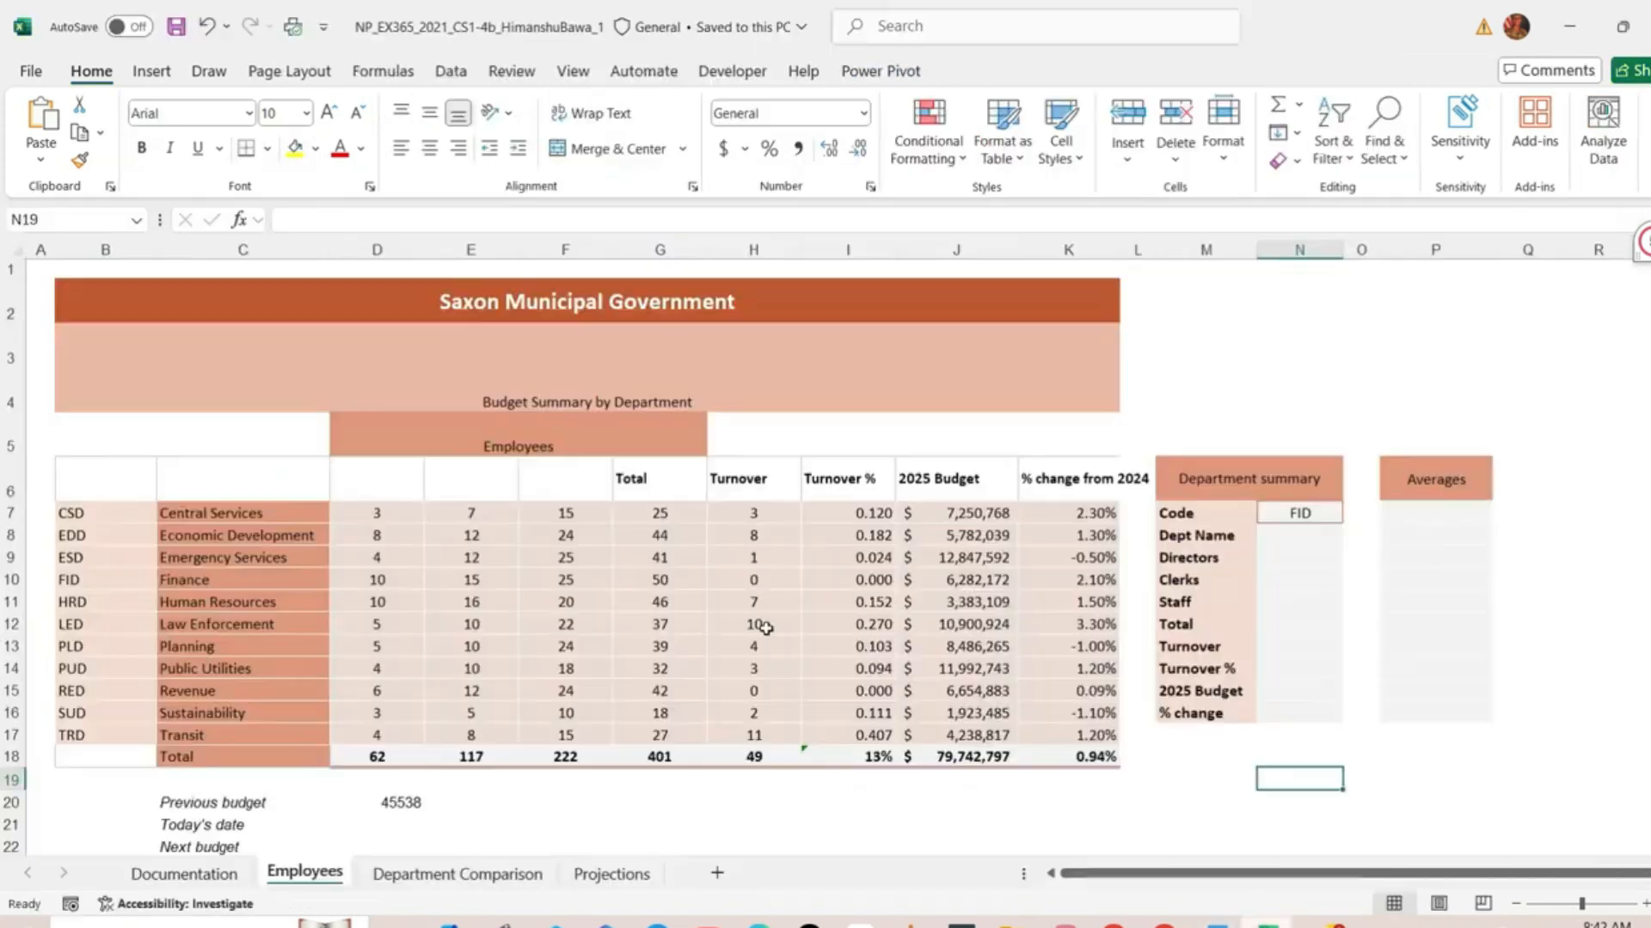
{"action": "left_click", "coordinate": [381, 479]}
{"action": "left_click", "coordinate": [276, 468]}
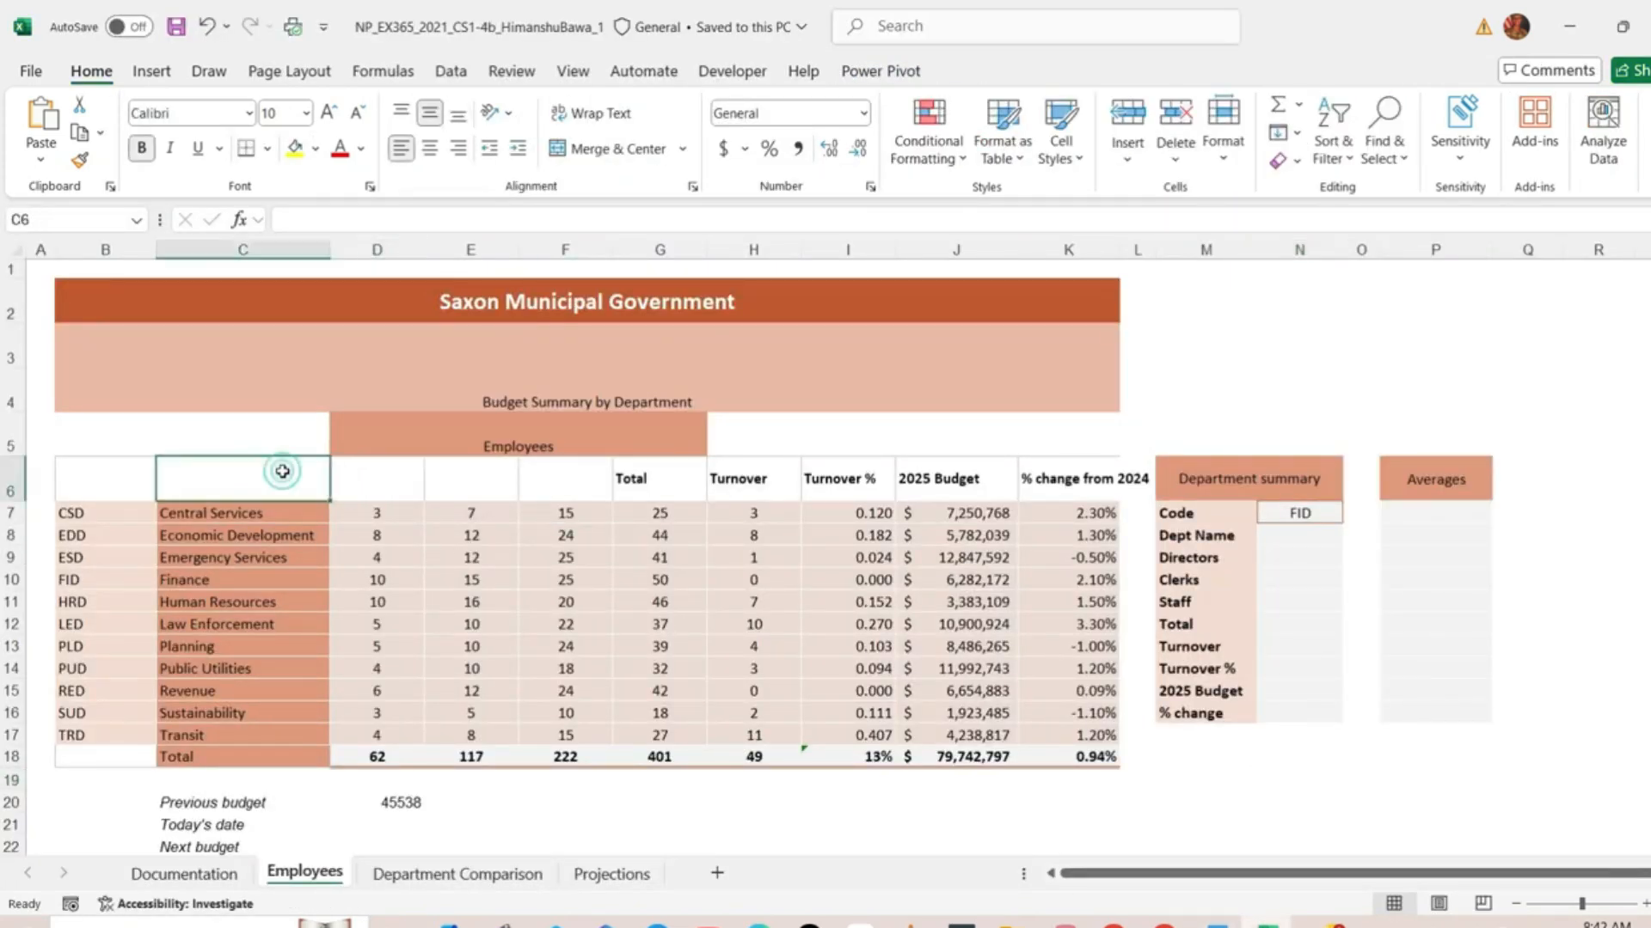
{"action": "left_click", "coordinate": [132, 468]}
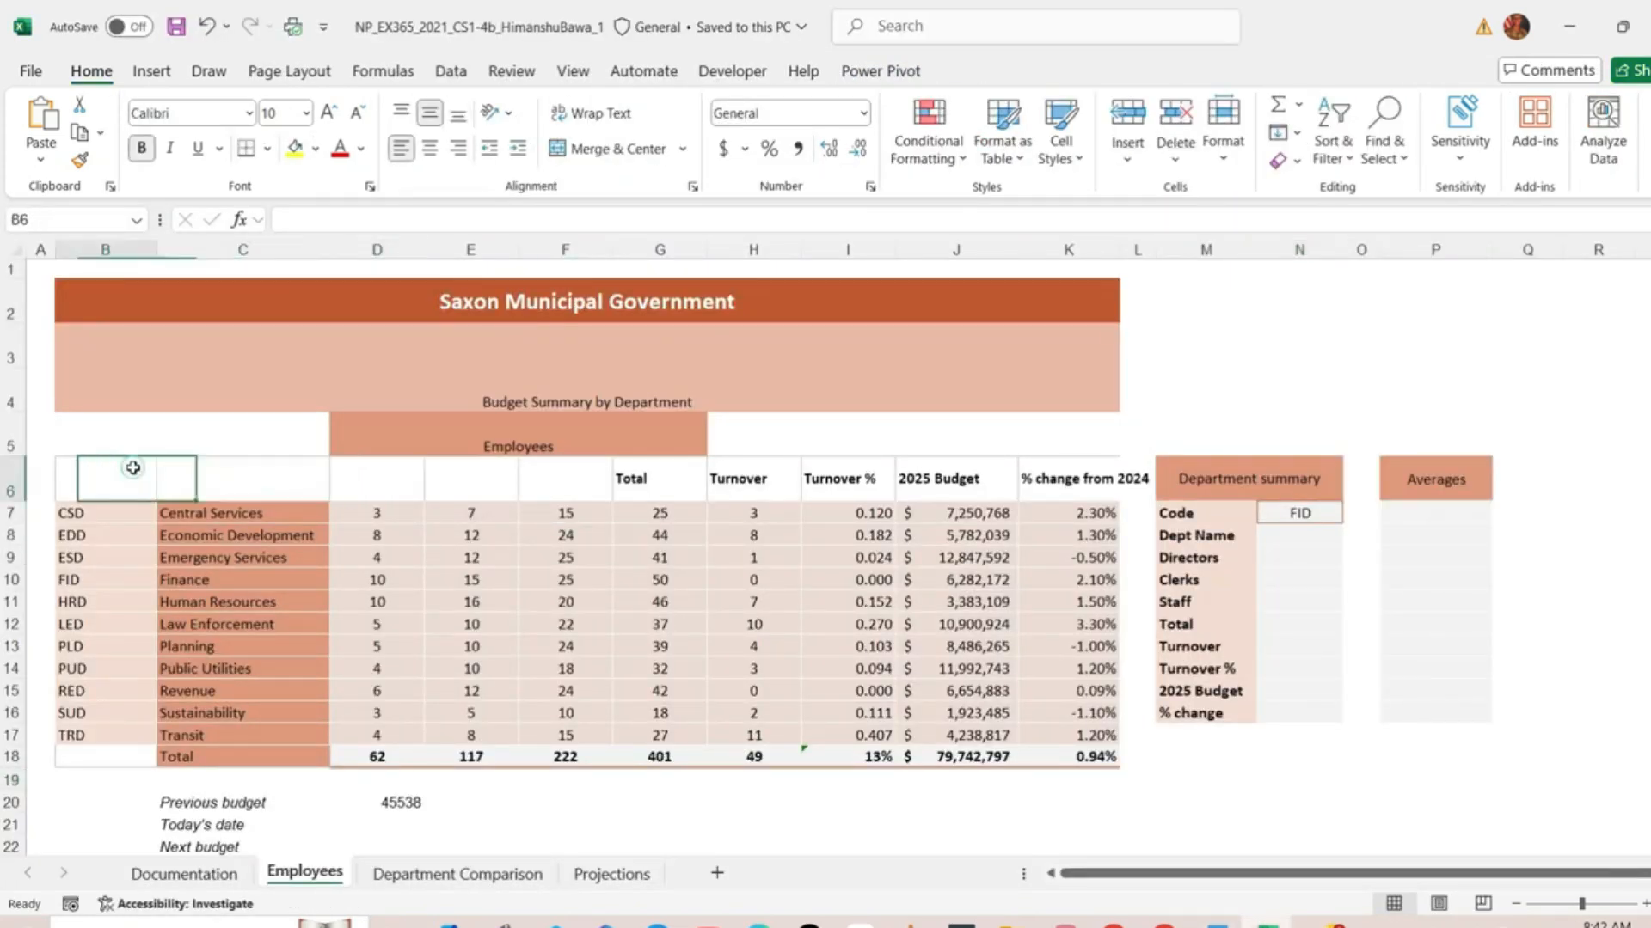
{"action": "left_click", "coordinate": [366, 220]}
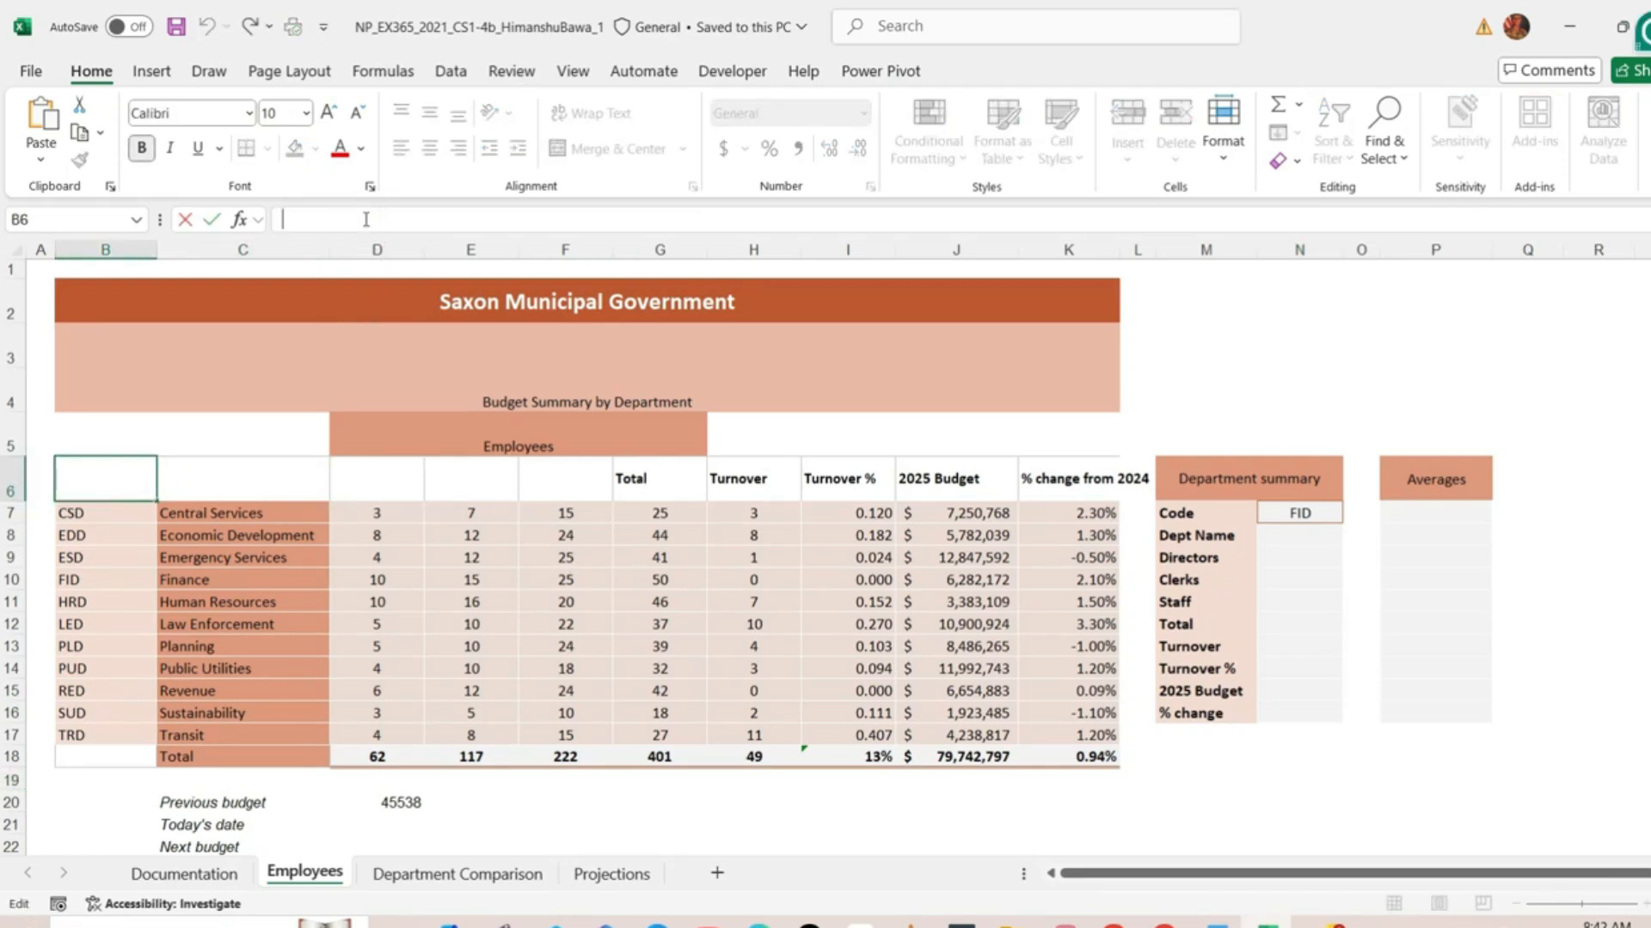
{"action": "type", "text": "Code"}
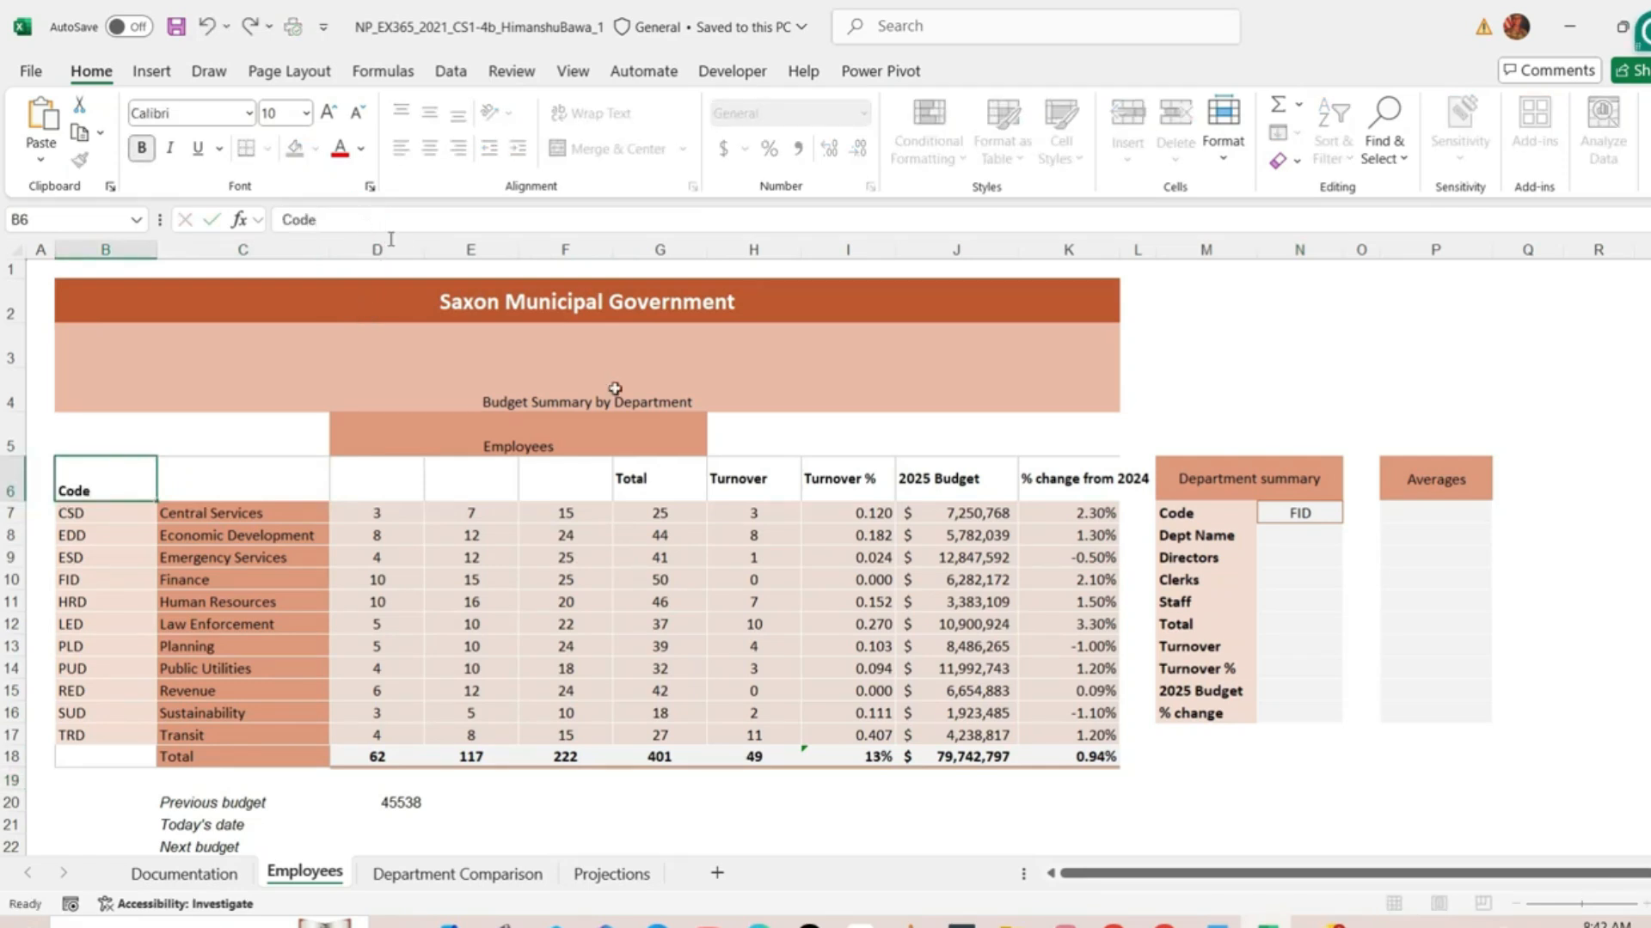
{"action": "key", "text": "Tab"}
Copy the heading Department from Table 1 in the Word instructions and enter it in cell C6 of the Excel Employees worksheet
{"action": "left_click", "coordinate": [1217, 924]}
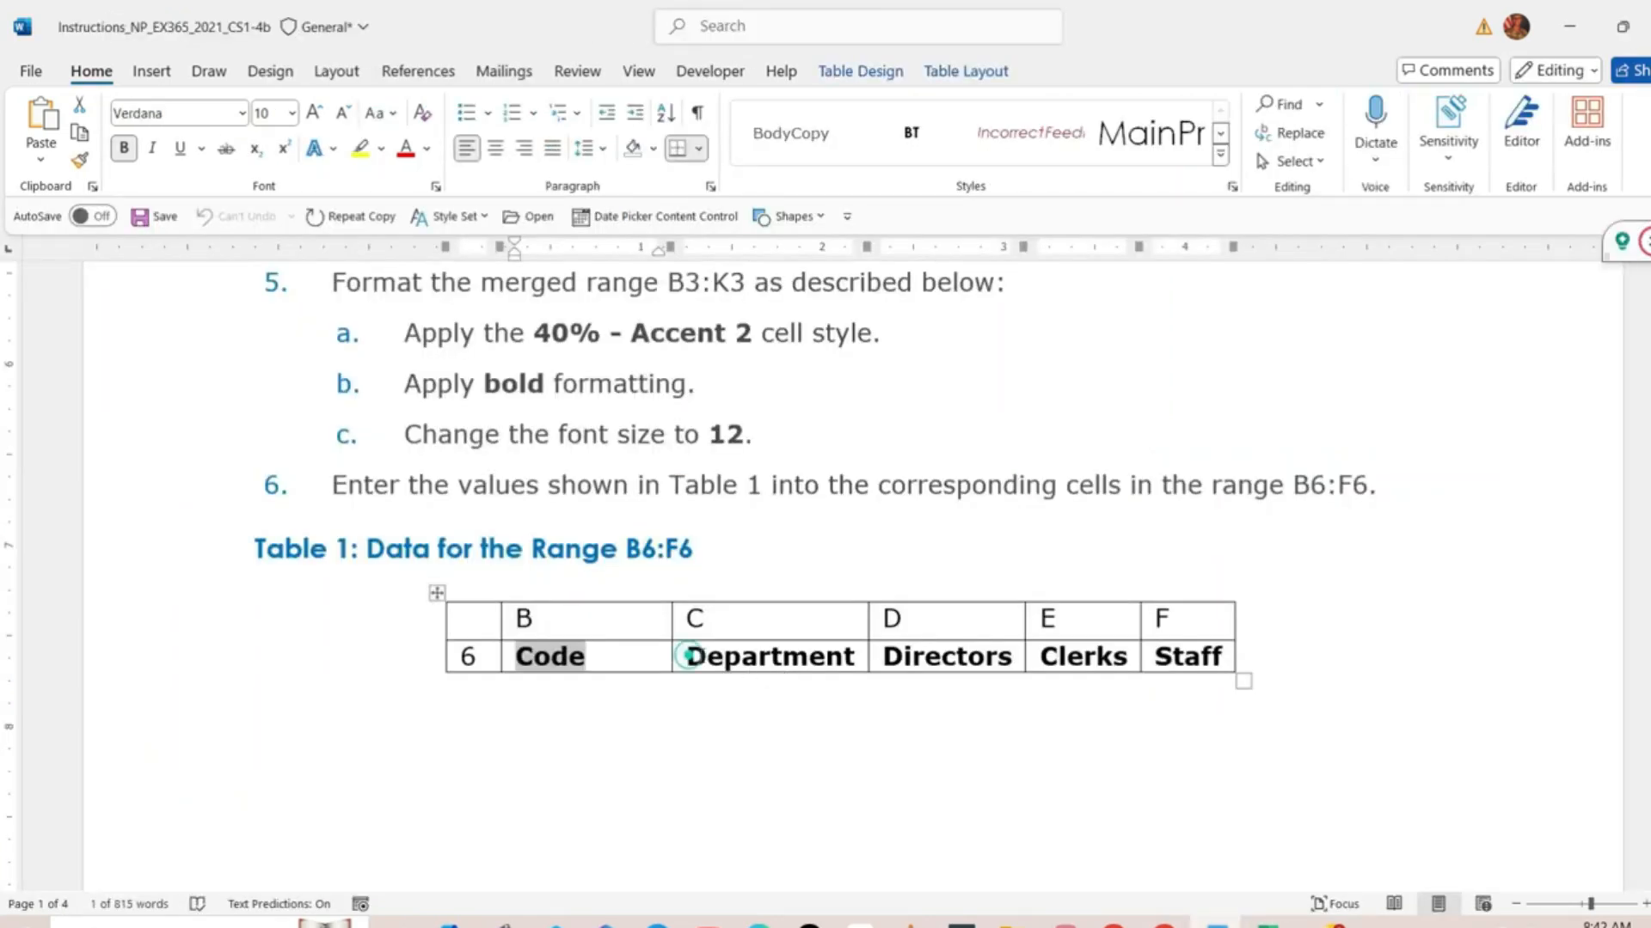
{"action": "left_click_drag", "start_coordinate": [686, 657], "coordinate": [851, 662]}
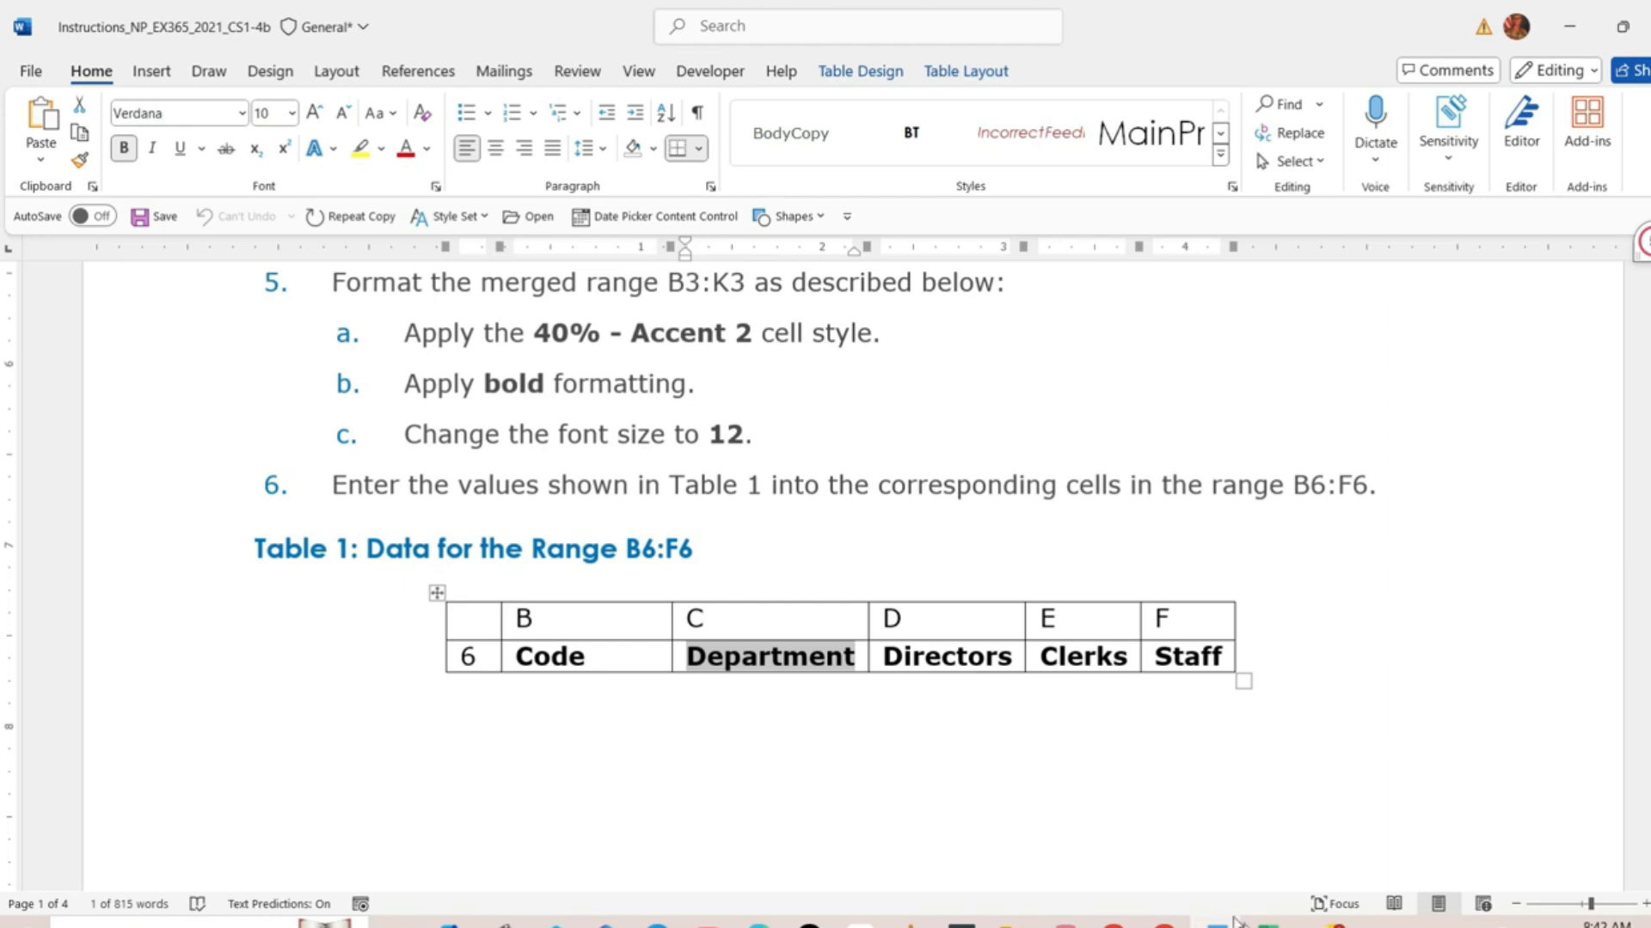
{"action": "left_click", "coordinate": [1268, 924]}
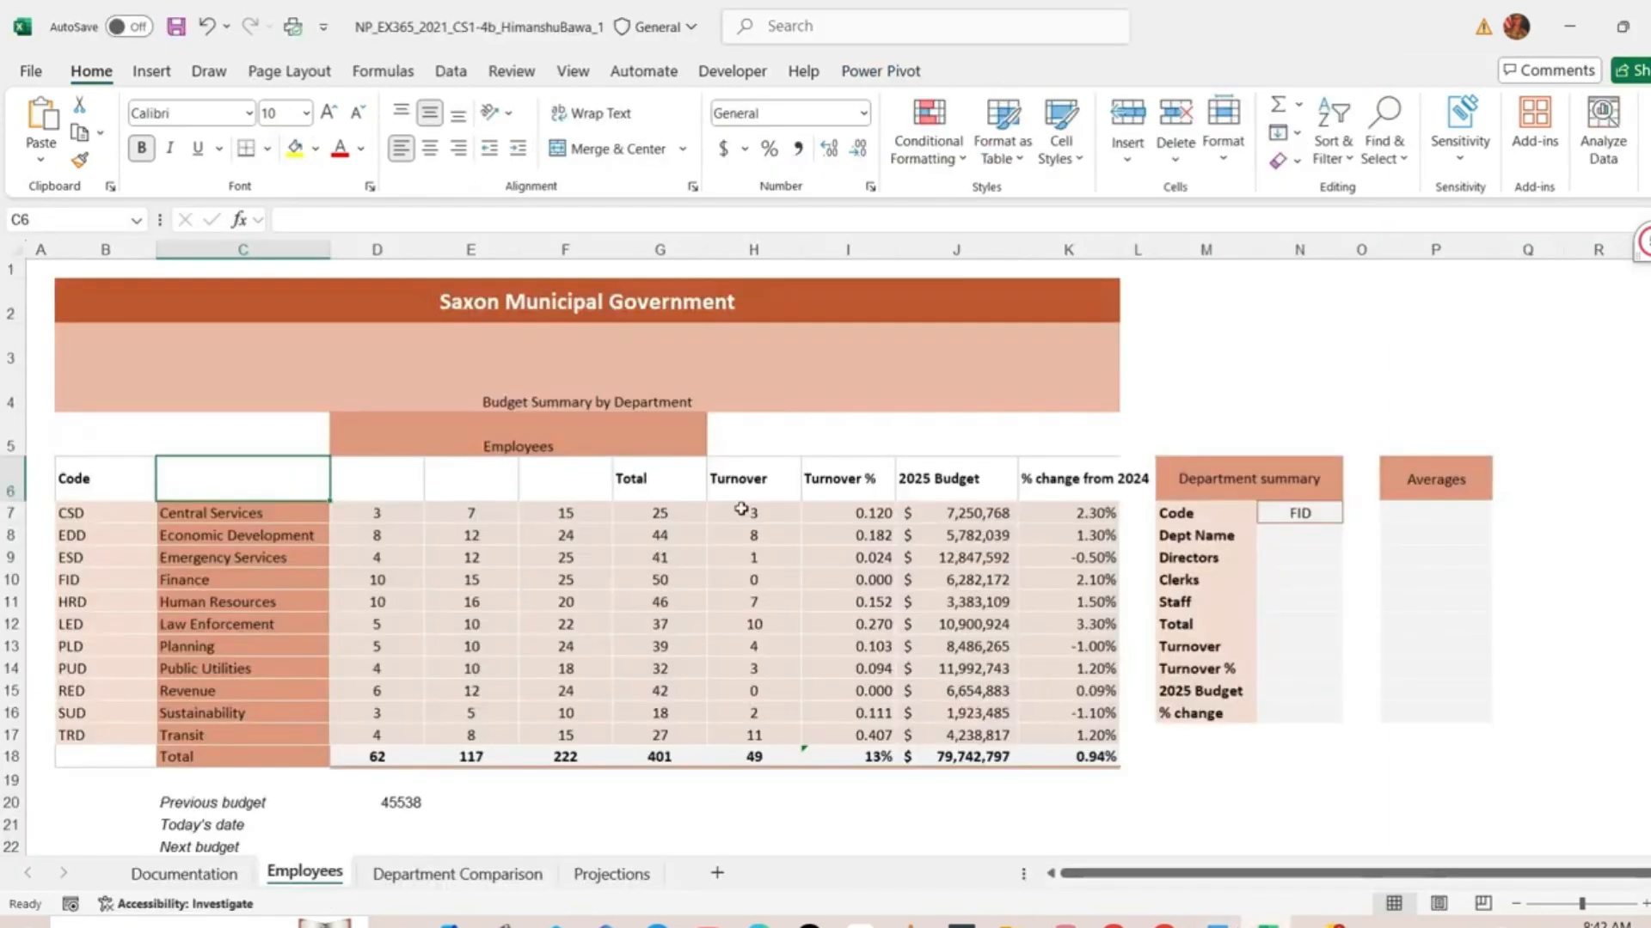
{"action": "left_click", "coordinate": [358, 218]}
{"action": "type", "text": "Department"}
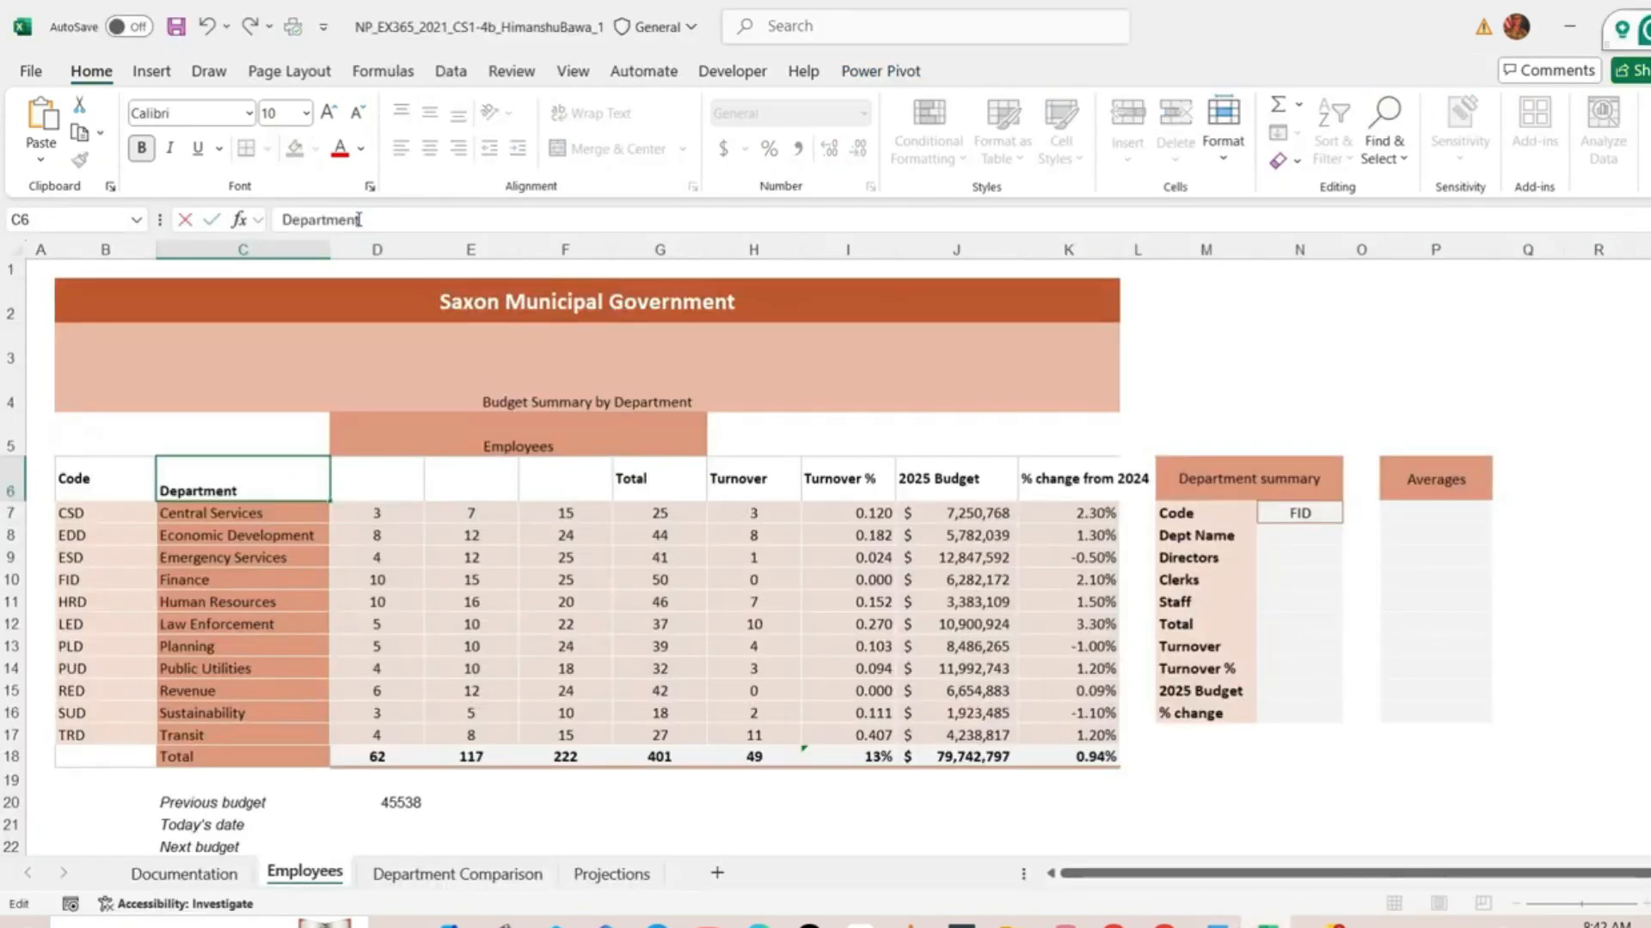
{"action": "key", "text": "Tab"}
Copy the heading Directors from Table 1 in Word and paste it into cell D6 of the Employees worksheet in Excel
{"action": "key", "text": "alt+Tab"}
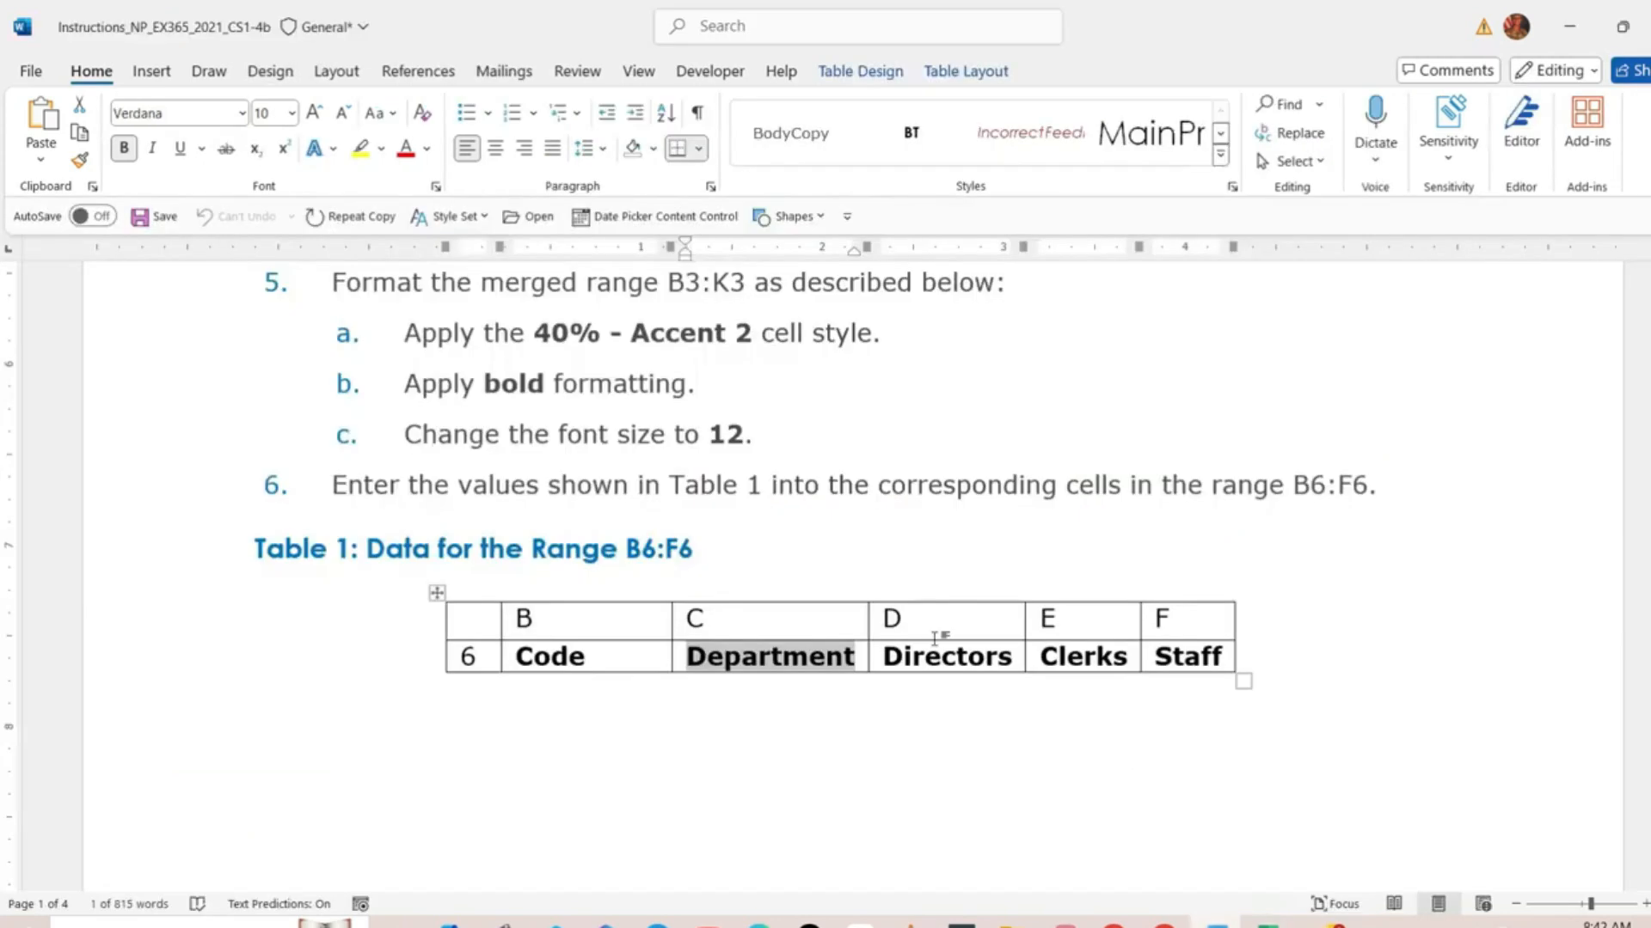
{"action": "left_click_drag", "start_coordinate": [884, 658], "coordinate": [1013, 658]}
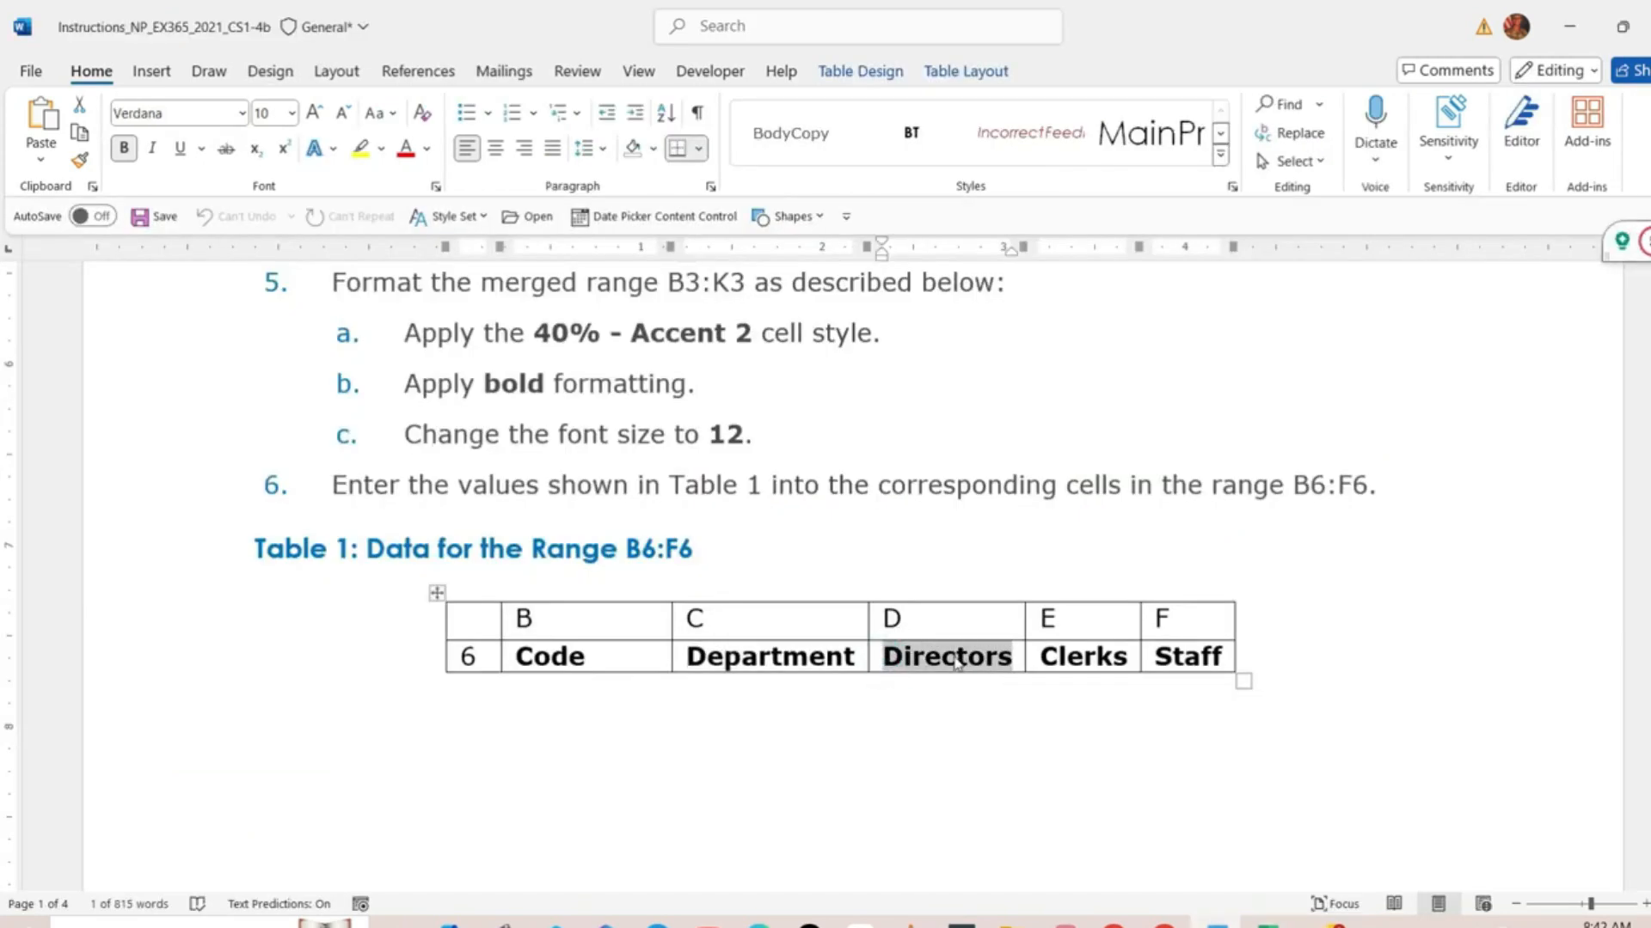
{"action": "key", "text": "ctrl+c"}
{"action": "key", "text": "alt+Tab"}
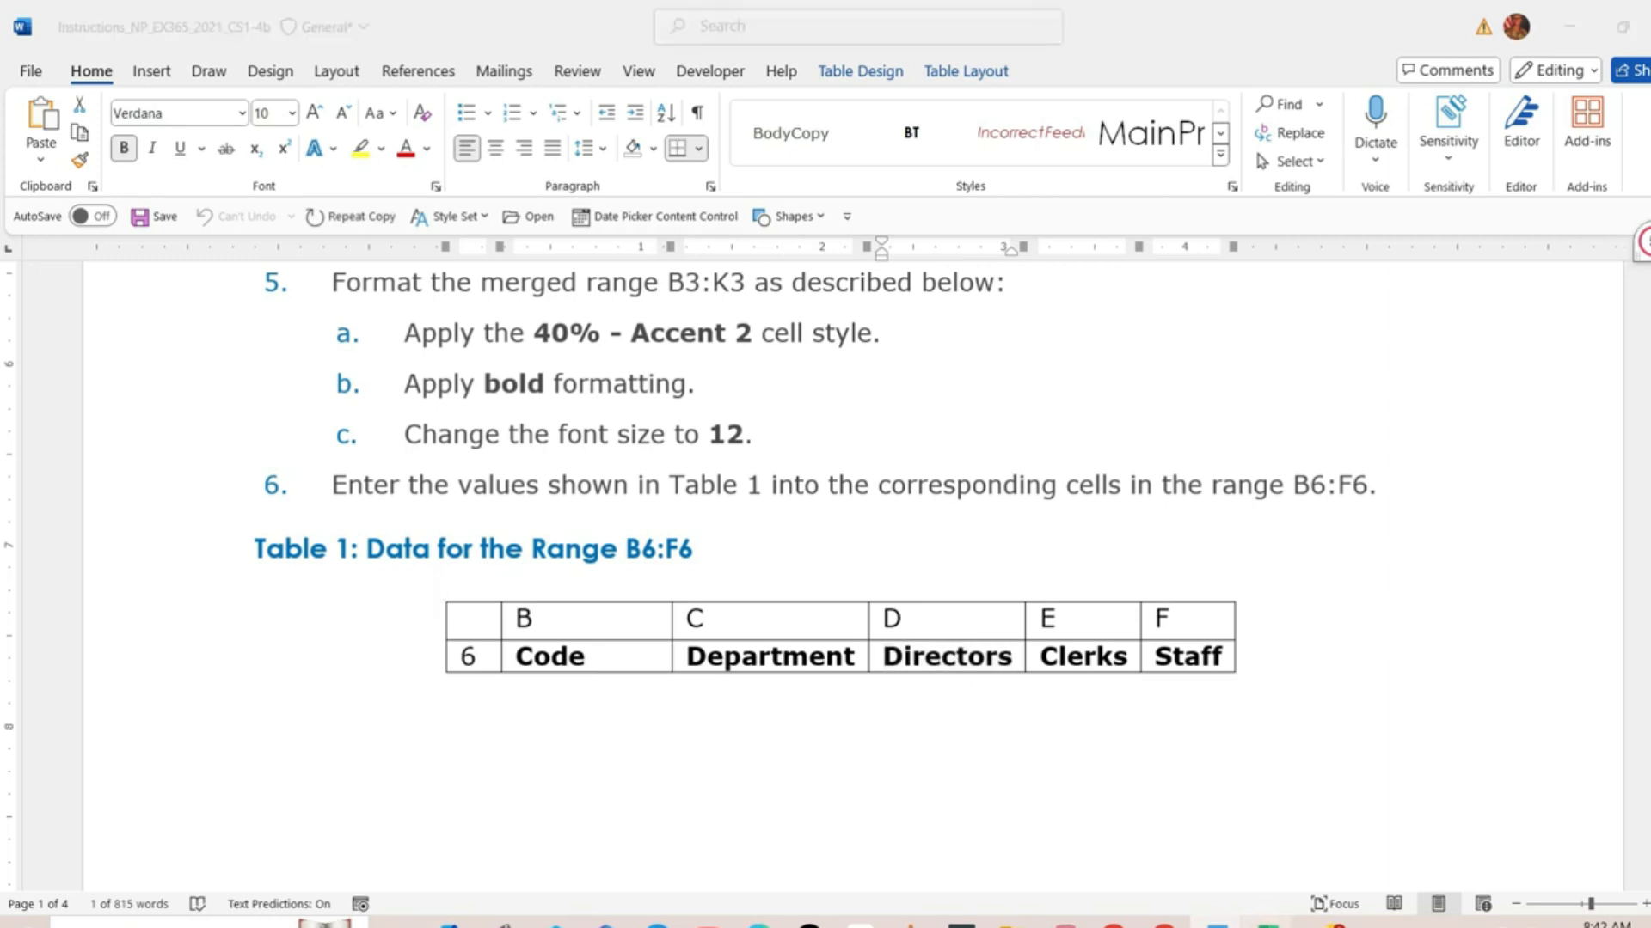
{"action": "left_click", "coordinate": [439, 216]}
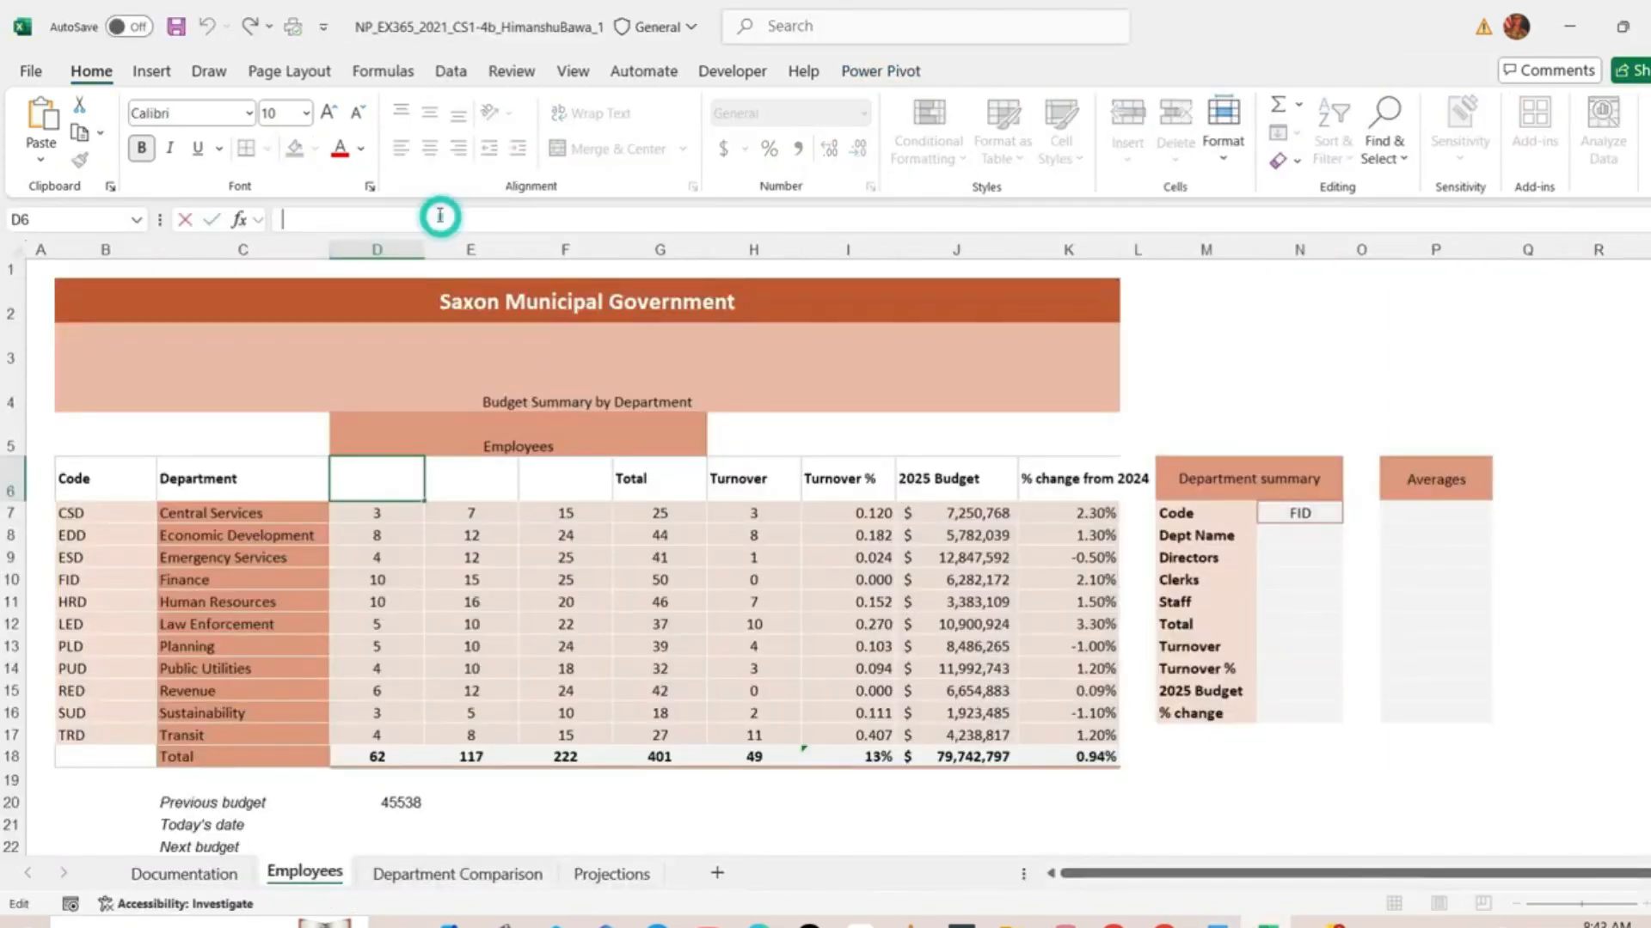
{"action": "key", "text": "ctrl+v"}
{"action": "key", "text": "Tab"}
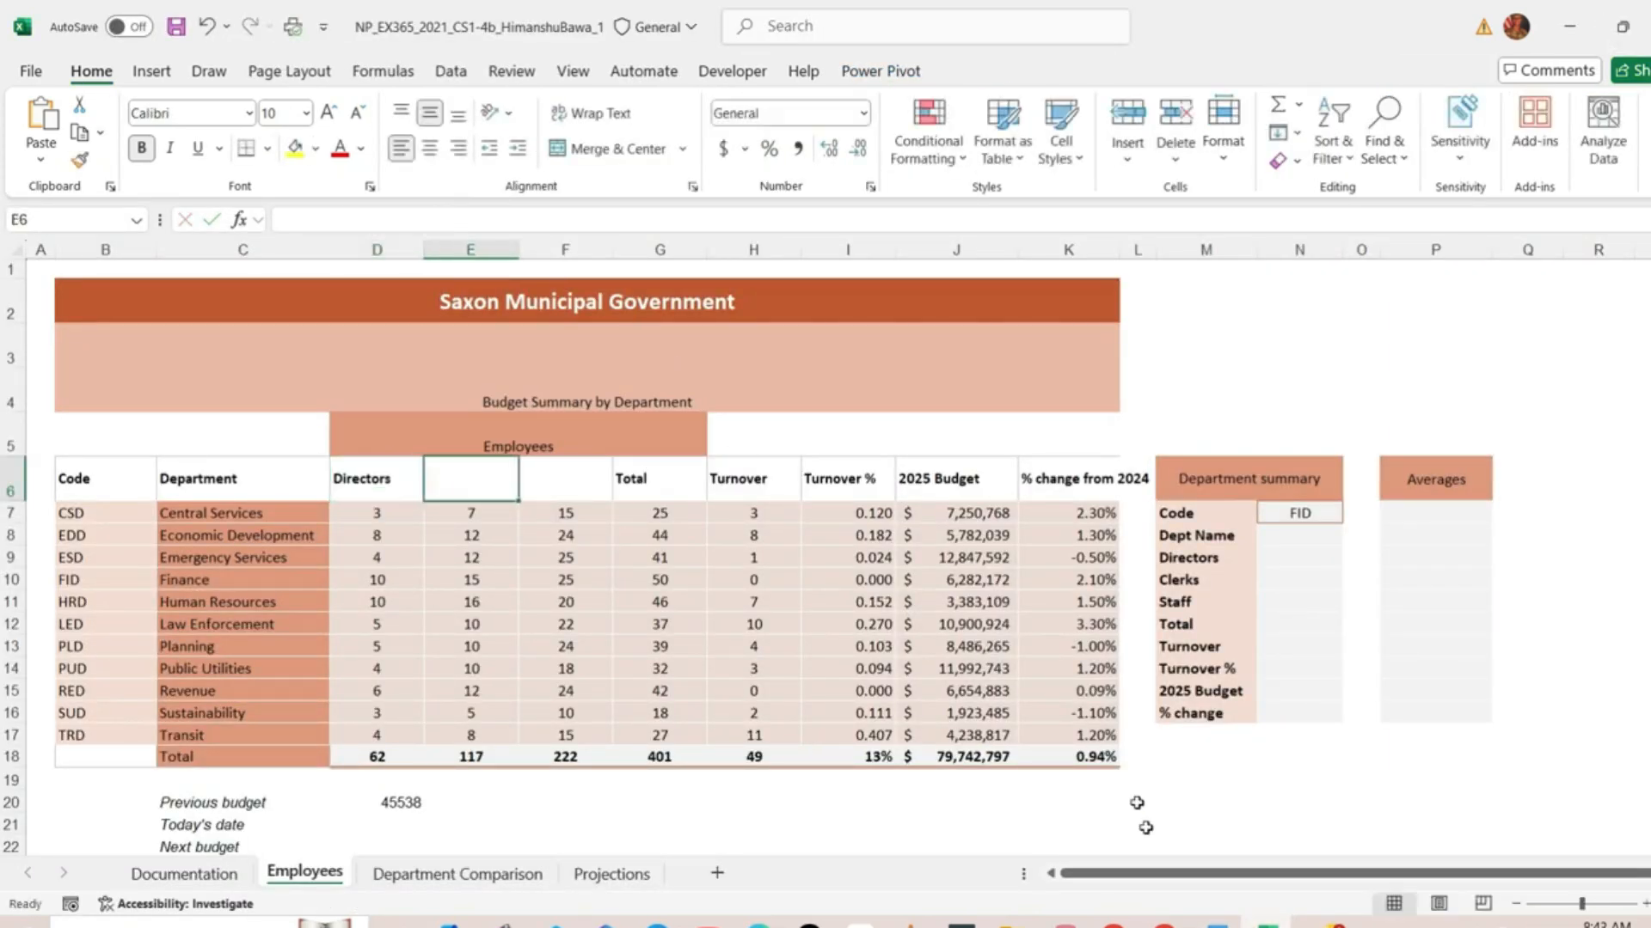
Copy the heading Clerks from Table 1 in Word and paste it into cell E6 of the Employees worksheet in Excel
{"action": "key", "text": "alt+Tab"}
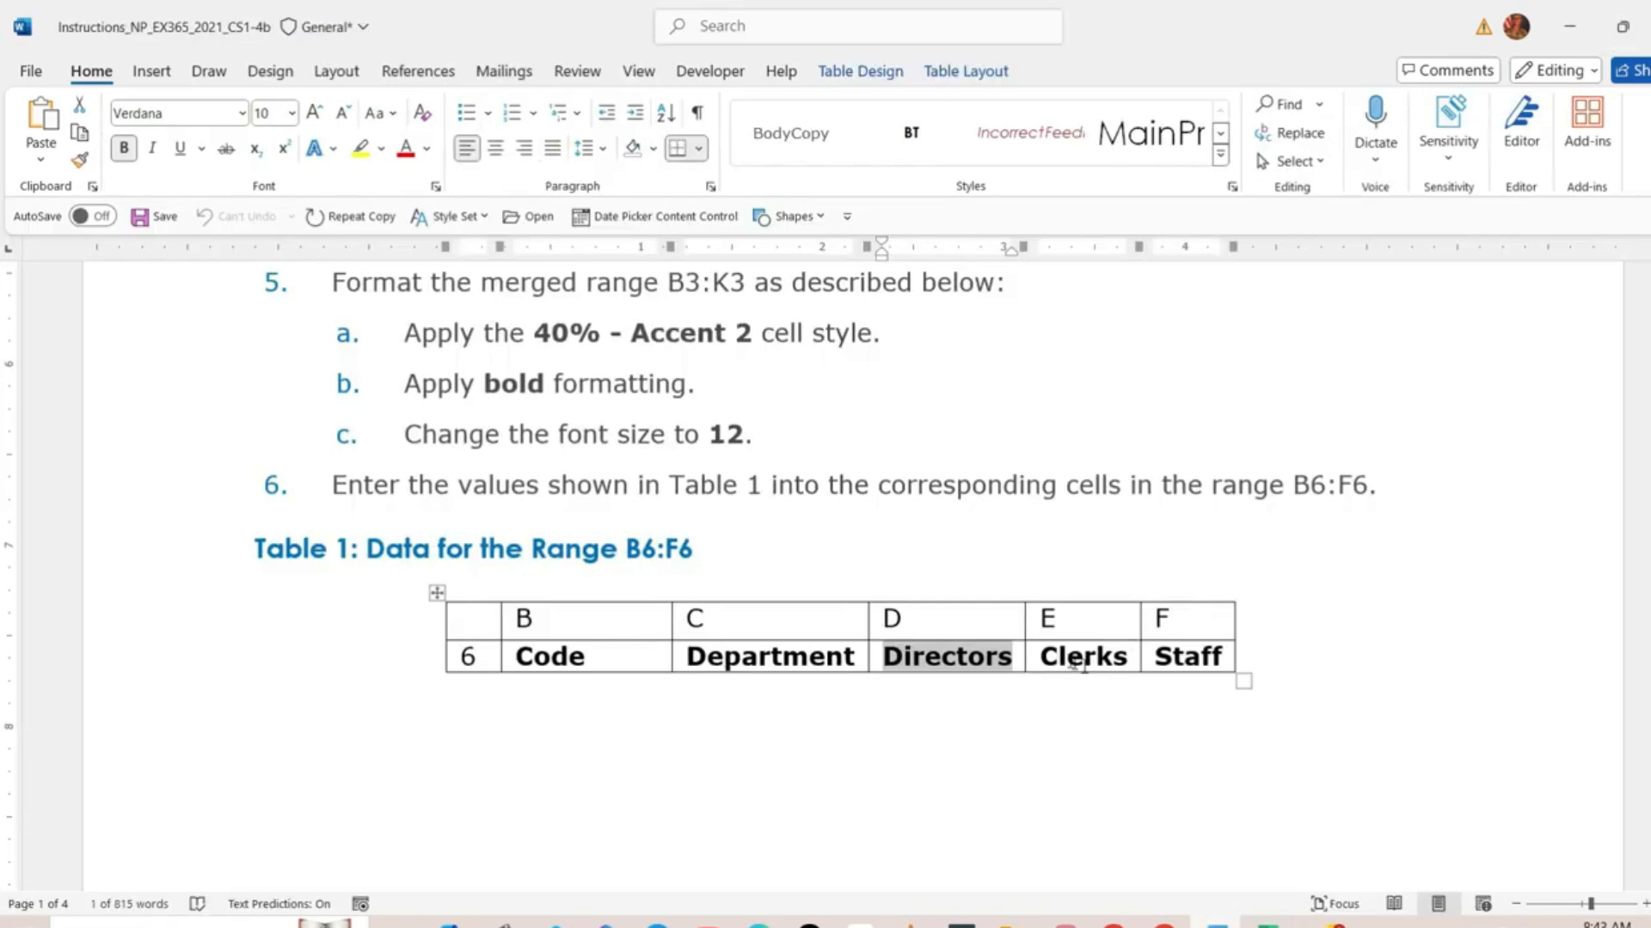
{"action": "left_click_drag", "start_coordinate": [1041, 657], "coordinate": [1127, 658]}
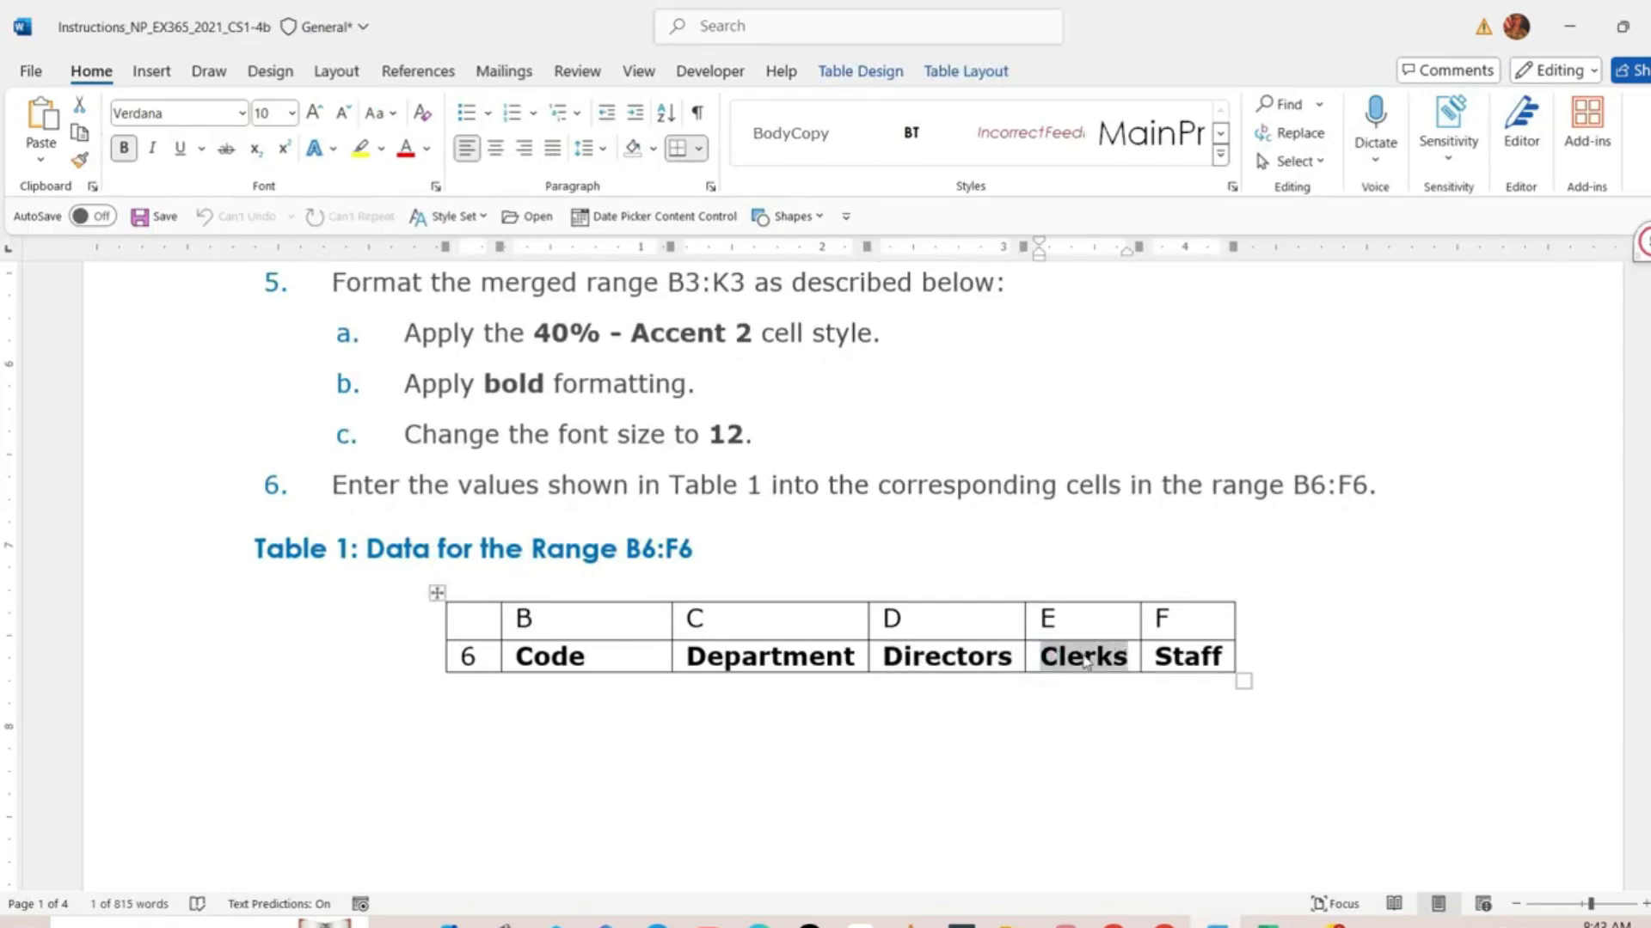
{"action": "key", "text": "alt+Tab"}
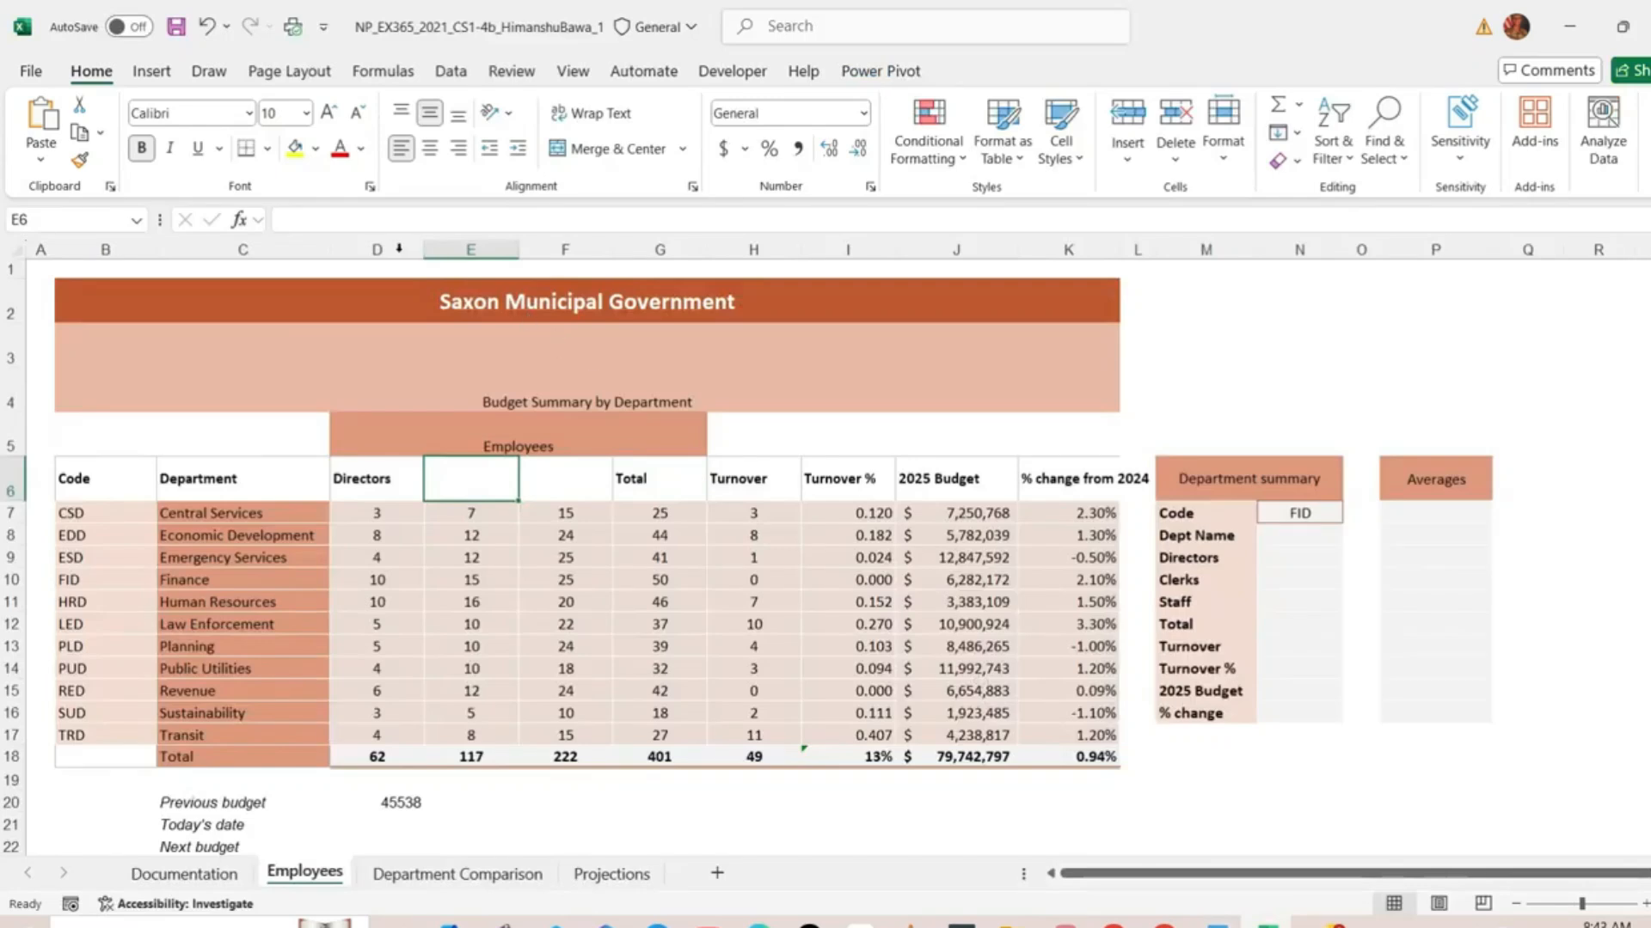
{"action": "left_click", "coordinate": [371, 220]}
{"action": "key", "text": "ctrl+v"}
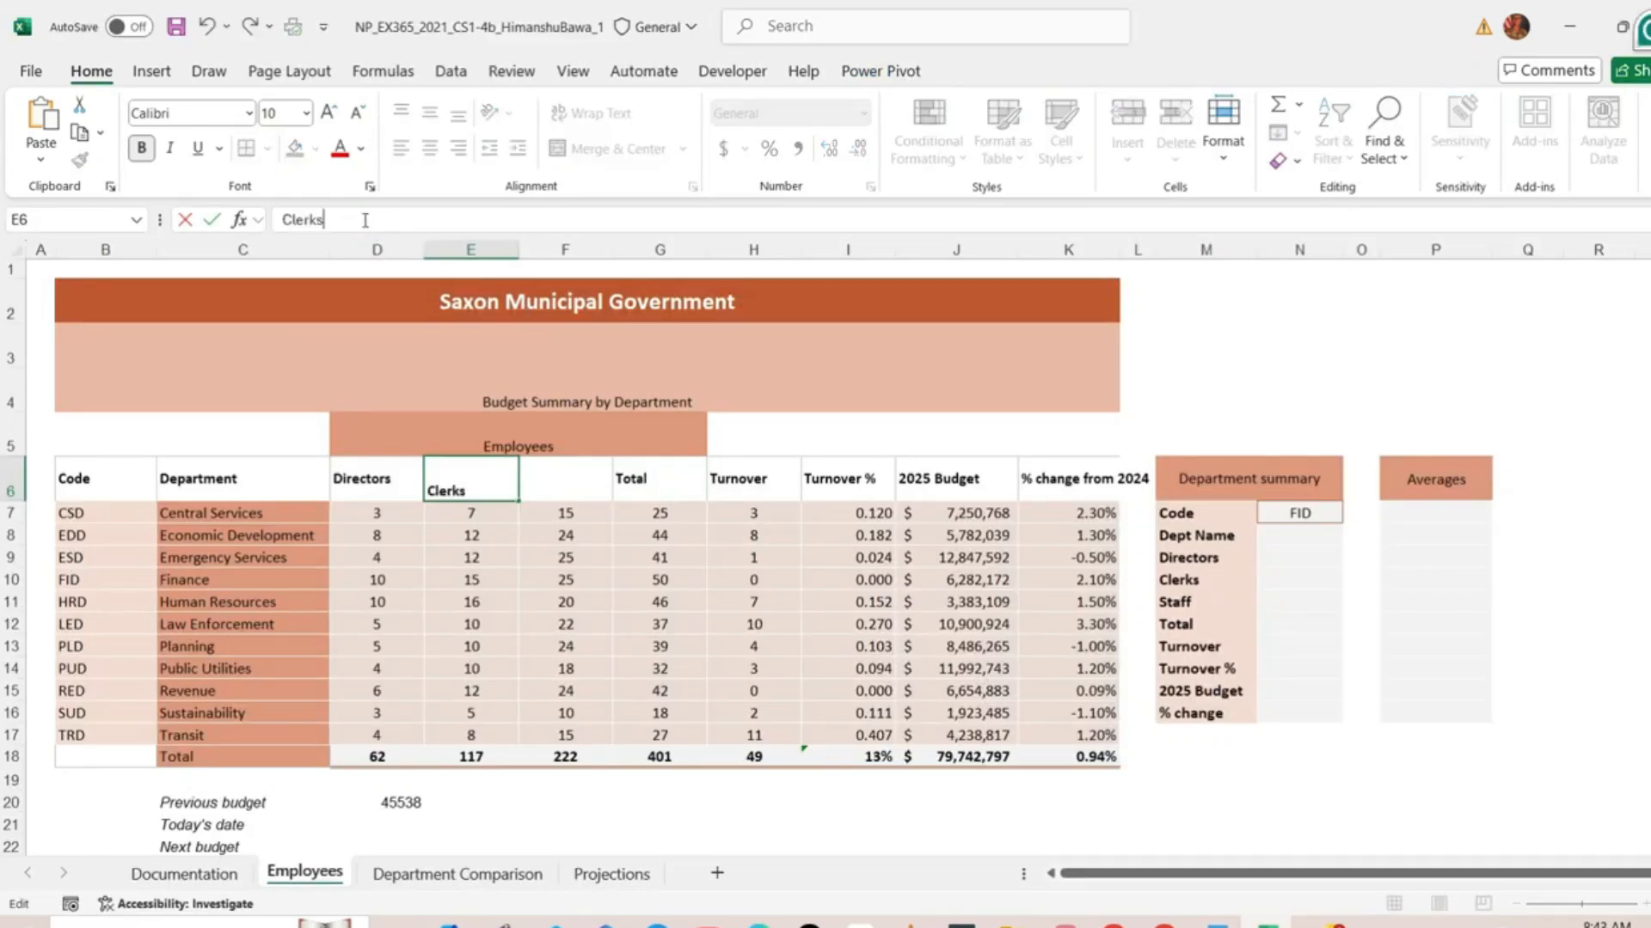
{"action": "key", "text": "Tab"}
Copy the heading Staff from Table 1 in Word, paste it into cell F6 of the Employees worksheet in Excel, and save the workbook
{"action": "key", "text": "alt+Tab"}
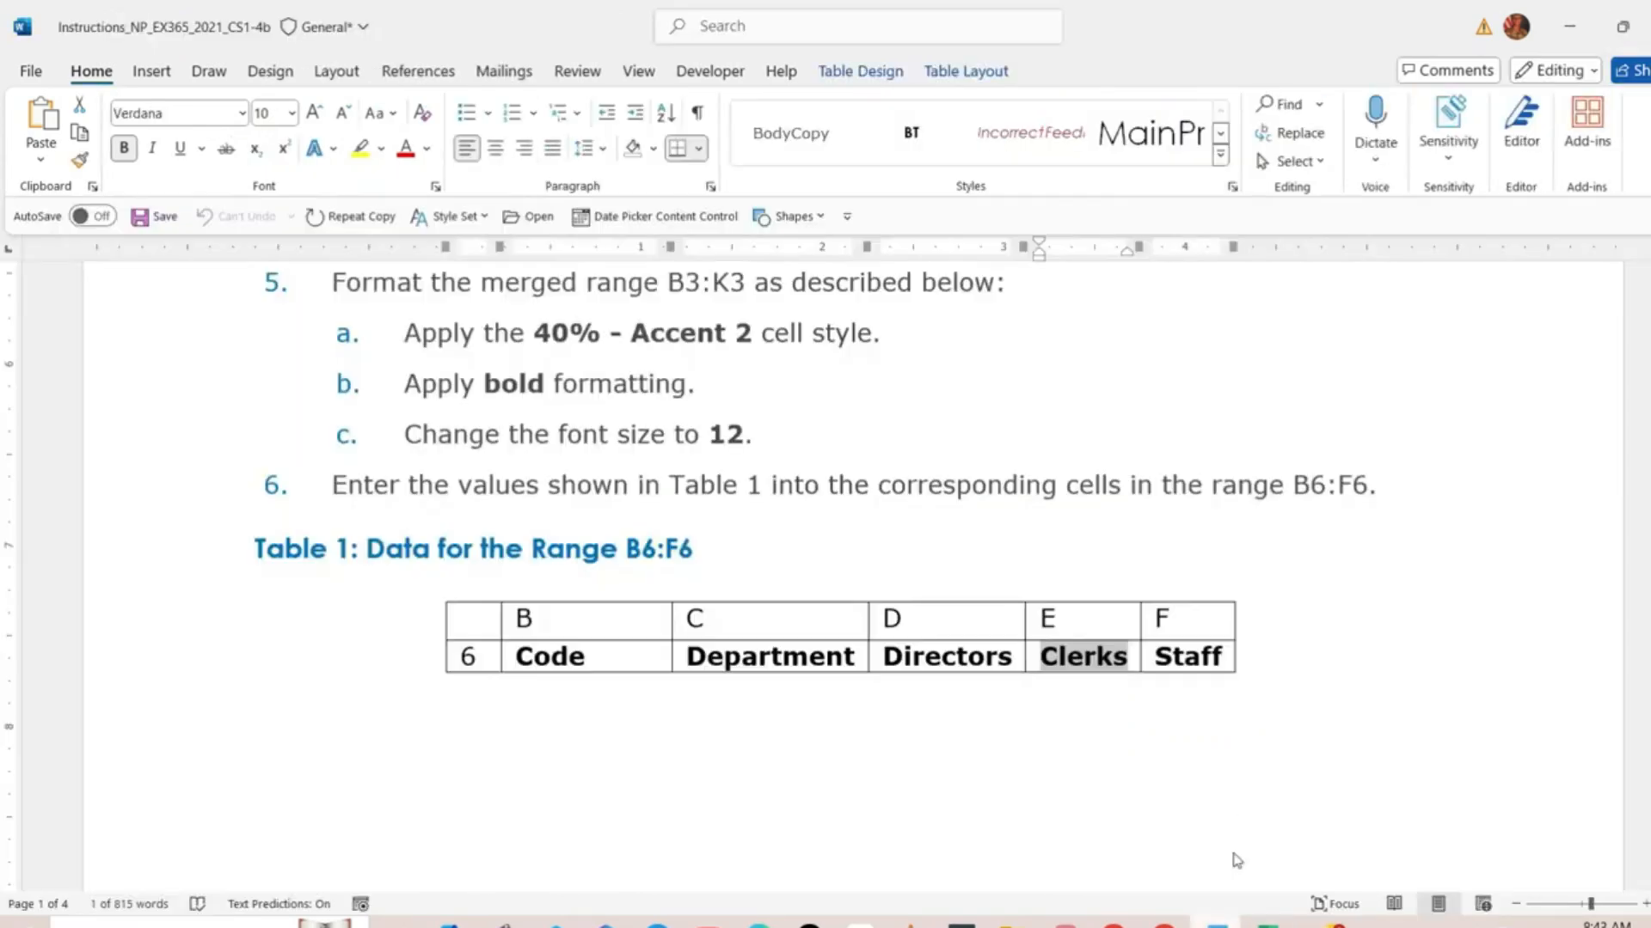
{"action": "left_click_drag", "start_coordinate": [1156, 656], "coordinate": [1223, 661]}
{"action": "key", "text": "ctrl+c"}
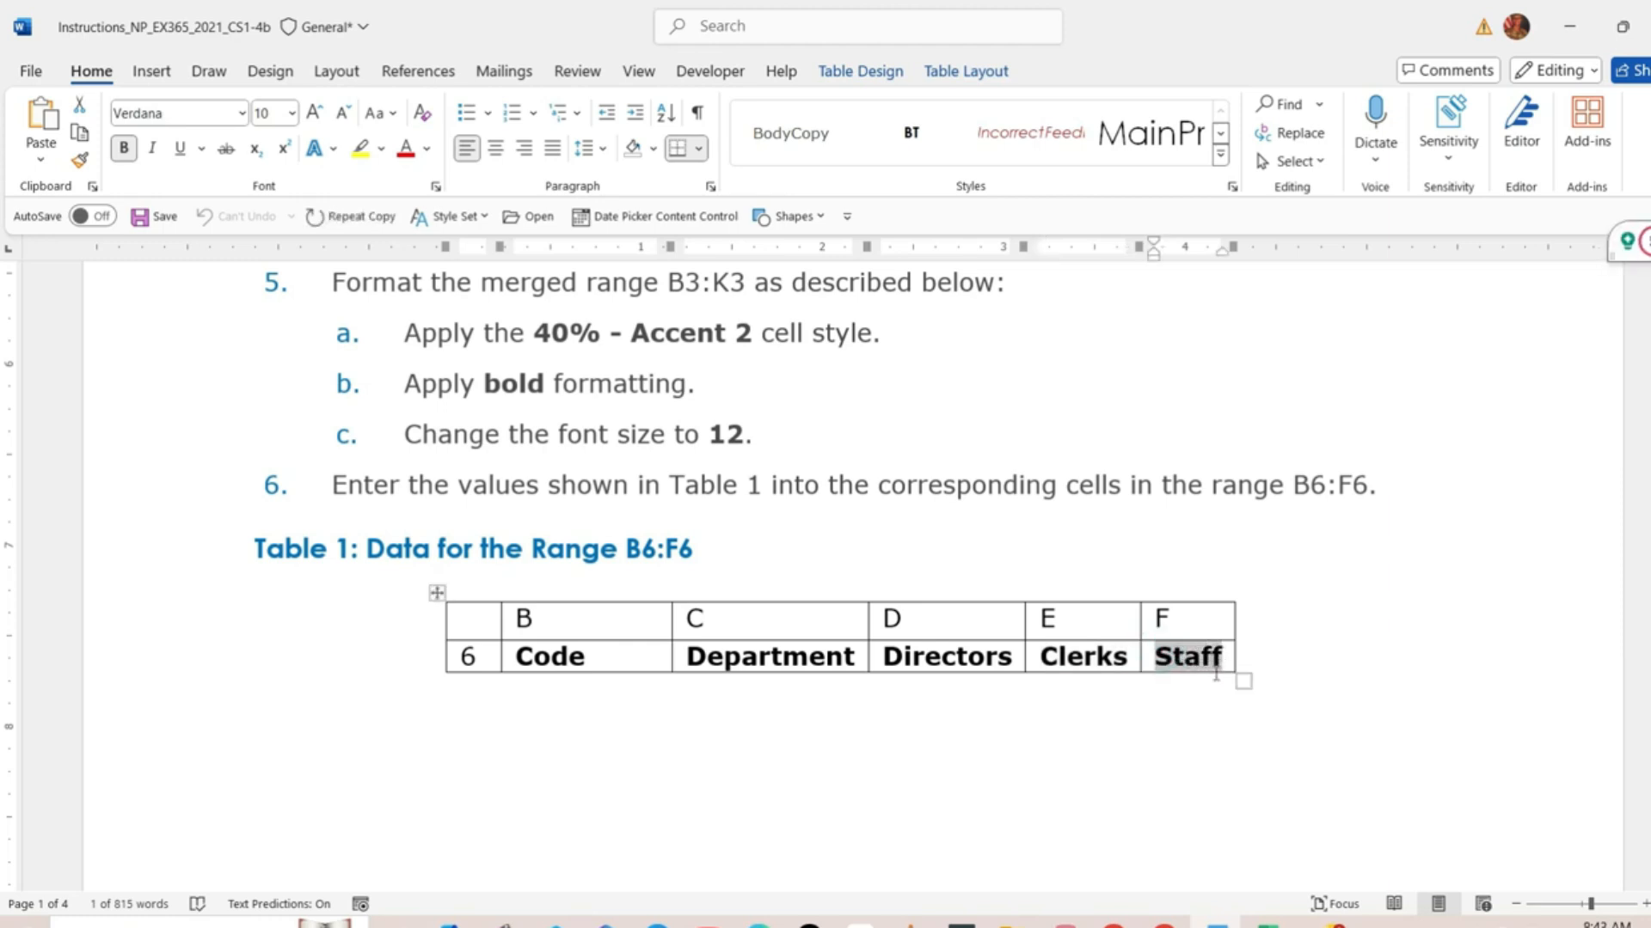
{"action": "key", "text": "alt+Tab"}
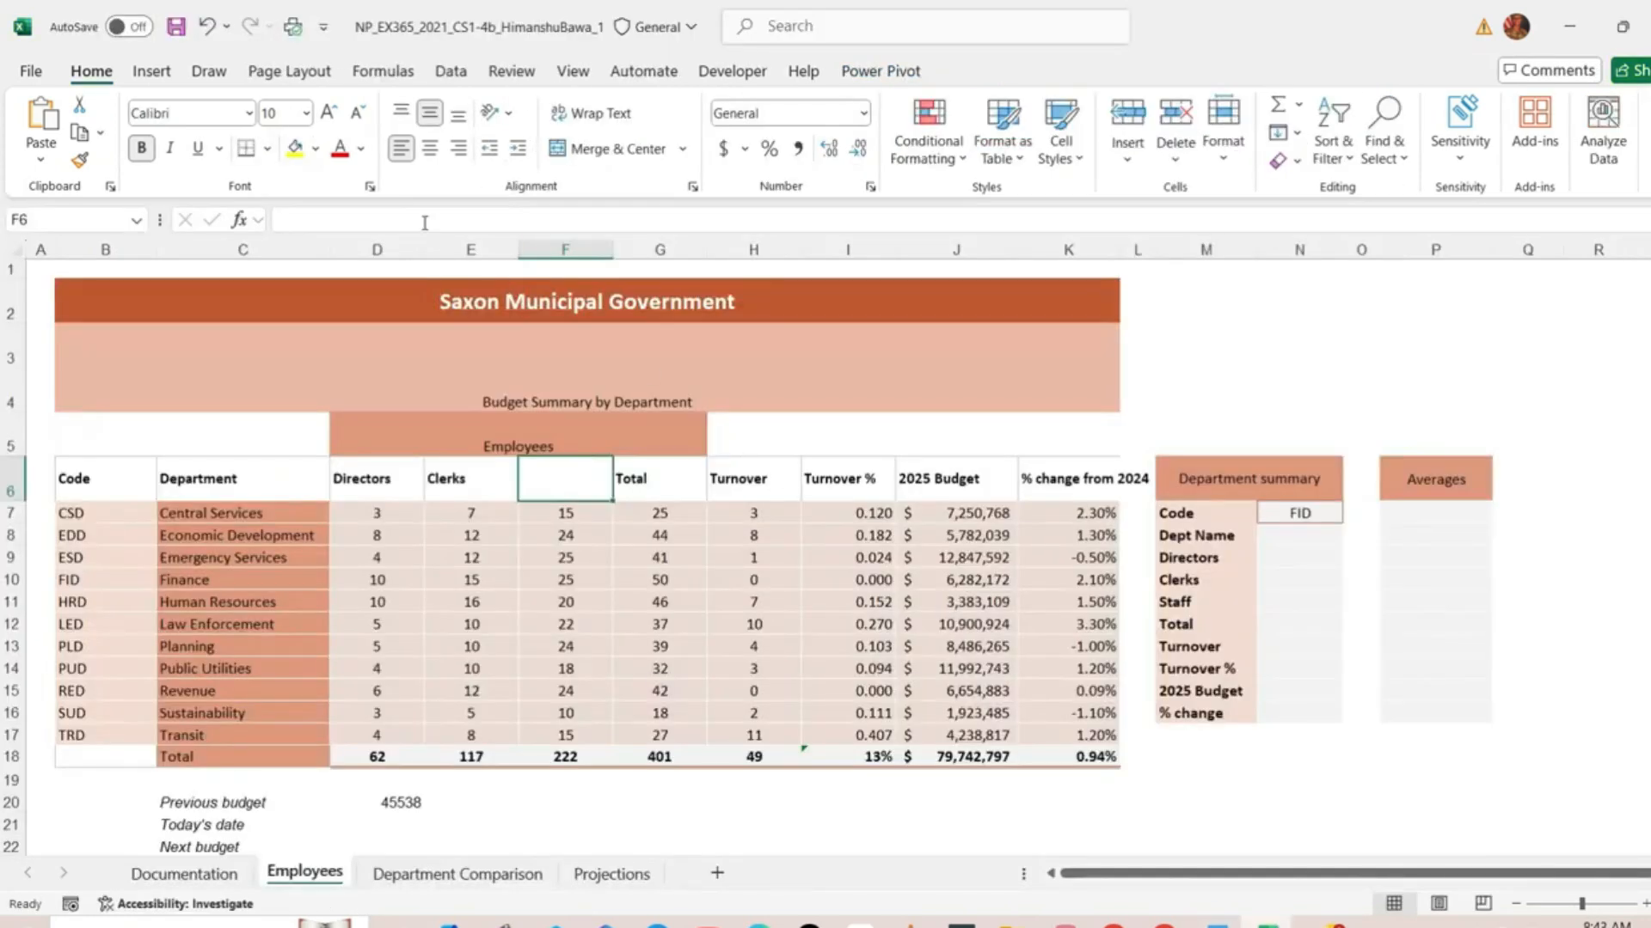
{"action": "left_click", "coordinate": [424, 222]}
{"action": "key", "text": "ctrl+v"}
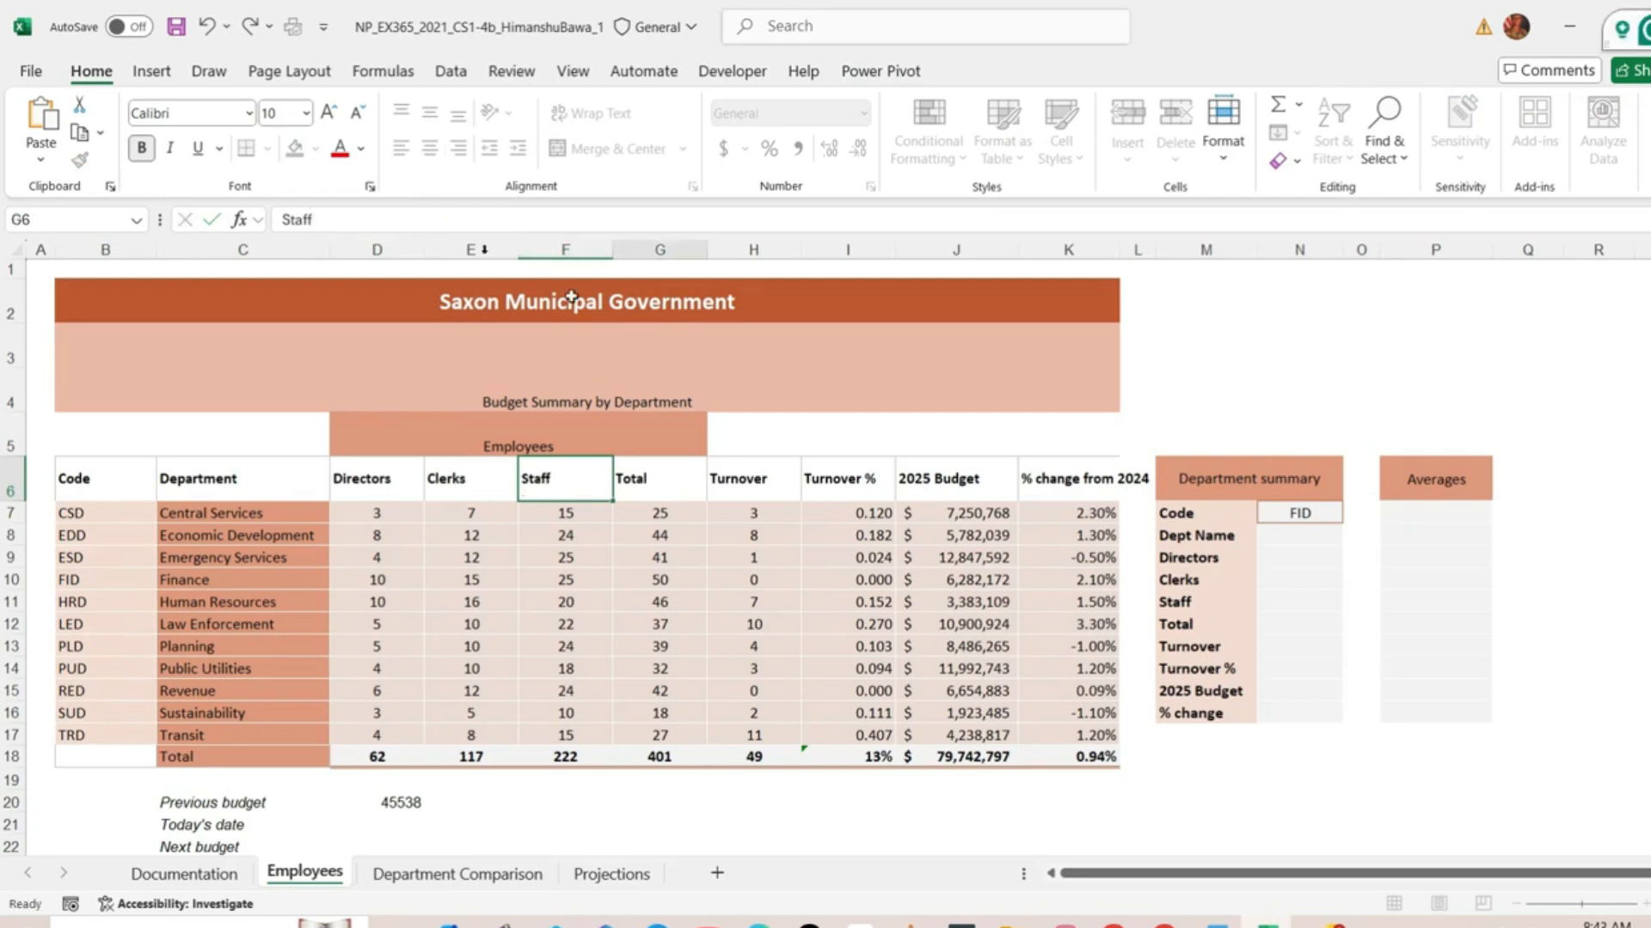
{"action": "key", "text": "Tab"}
{"action": "left_click", "coordinate": [1251, 783]}
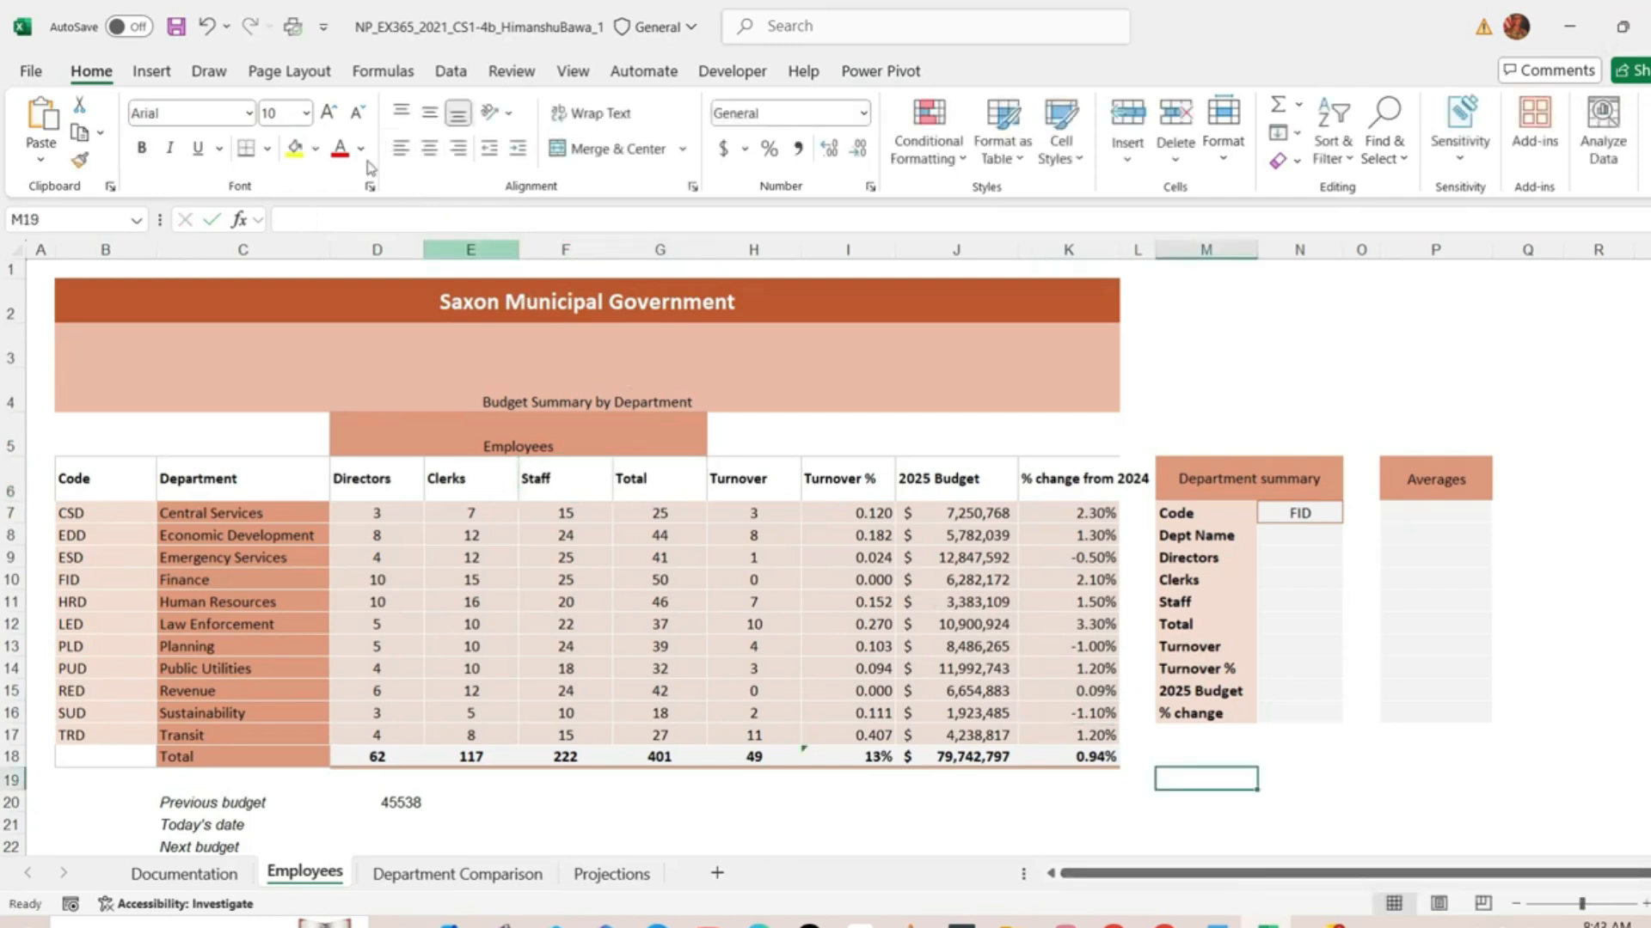
{"action": "left_click", "coordinate": [176, 27]}
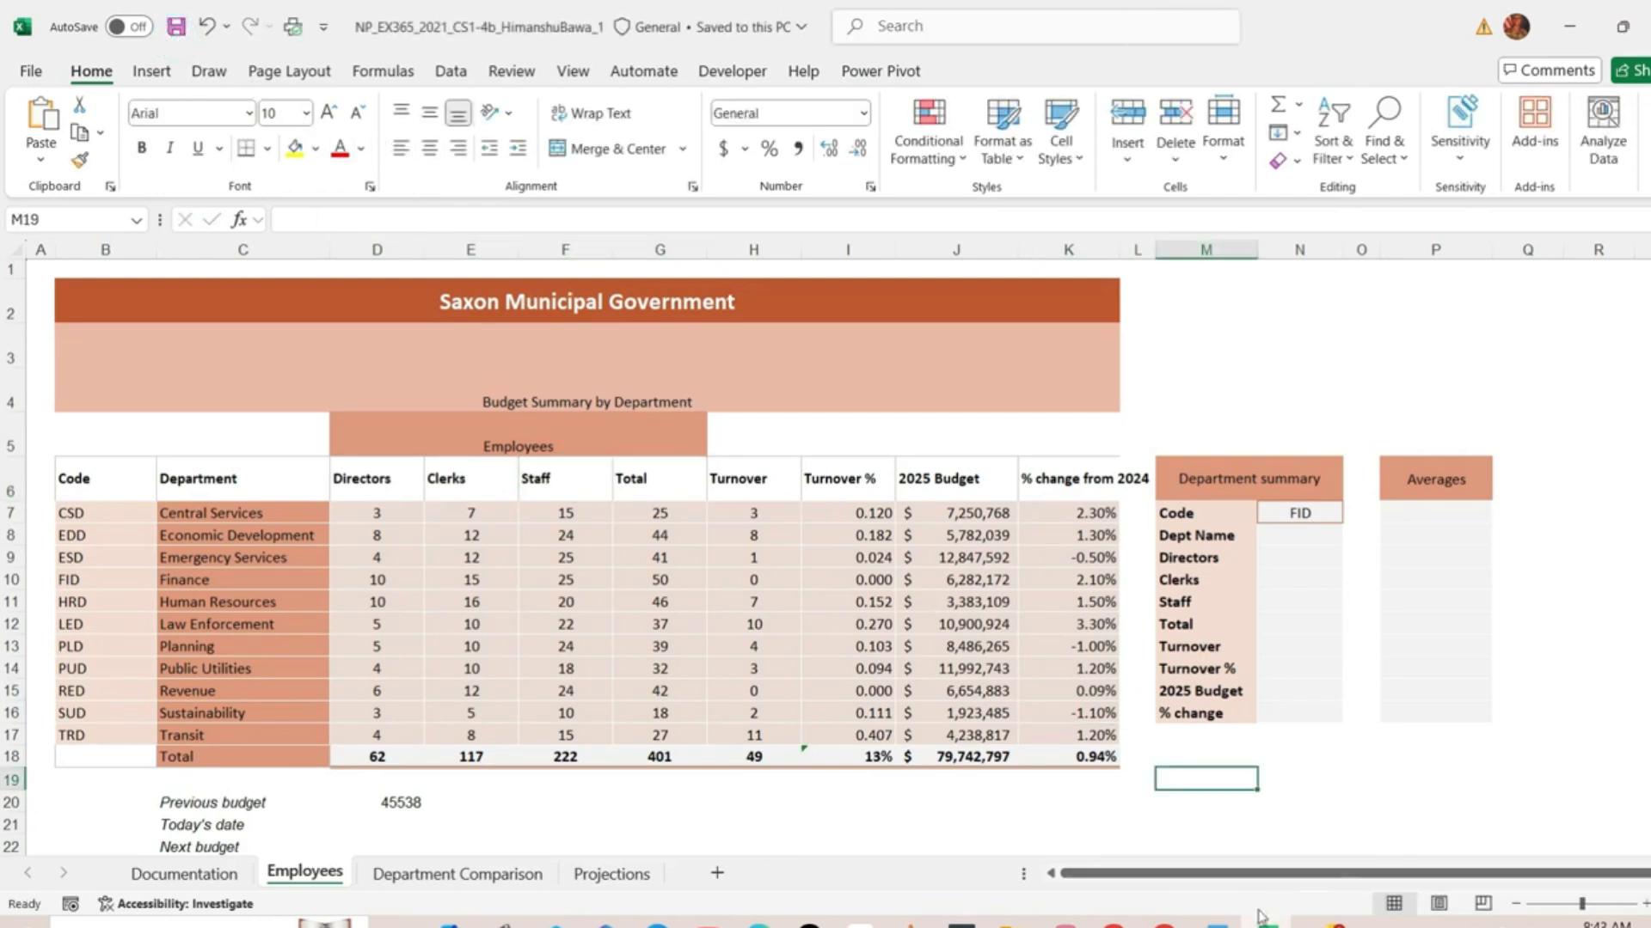
Read instruction 7 in the Word document, then center the contents of the heading range B6:K6 horizontally in Excel
{"action": "left_click", "coordinate": [1215, 923]}
{"action": "scroll", "coordinate": [809, 686], "scroll_direction": "down", "scroll_amount": 10}
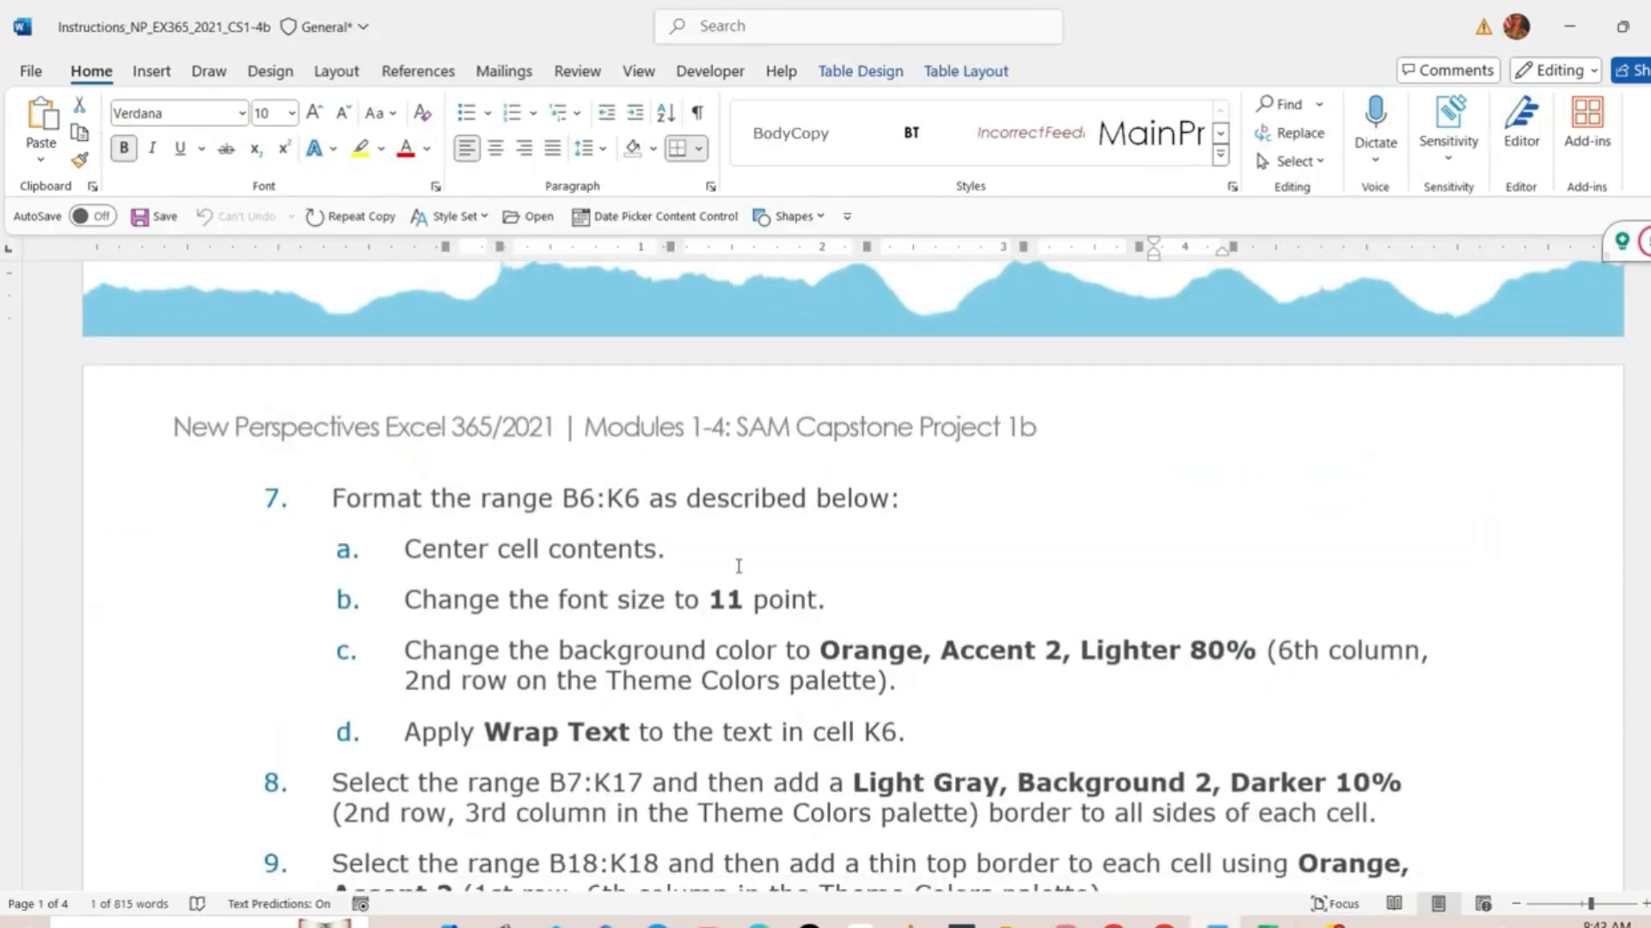
{"action": "scroll", "coordinate": [731, 516], "scroll_direction": "down", "scroll_amount": 1}
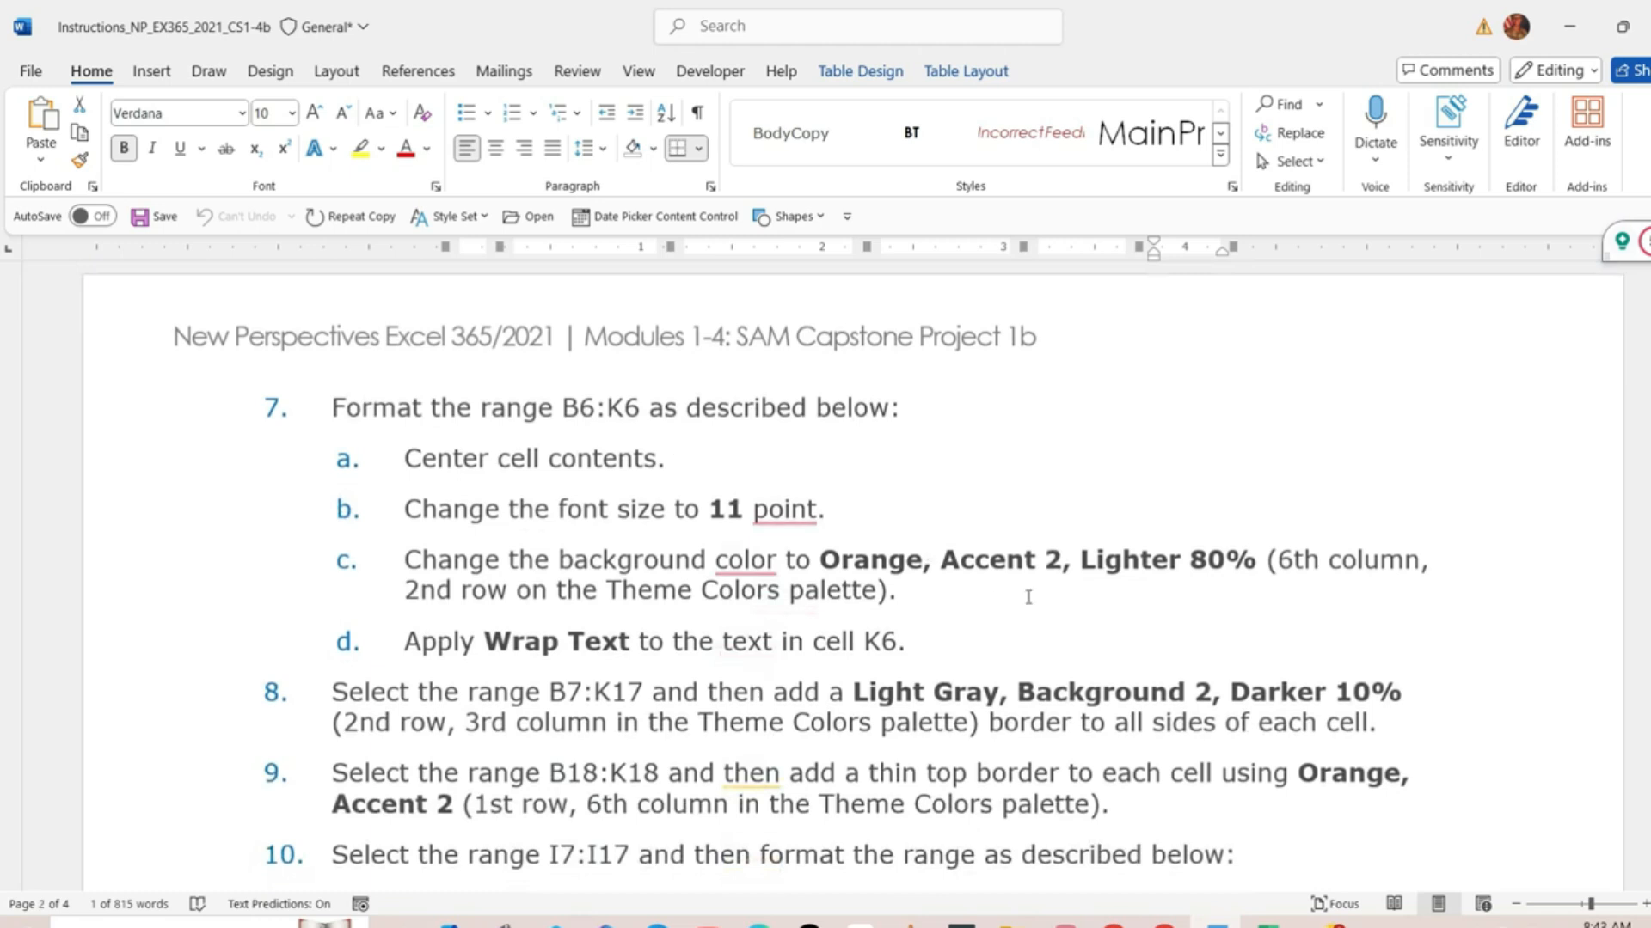
{"action": "left_click", "coordinate": [1266, 924]}
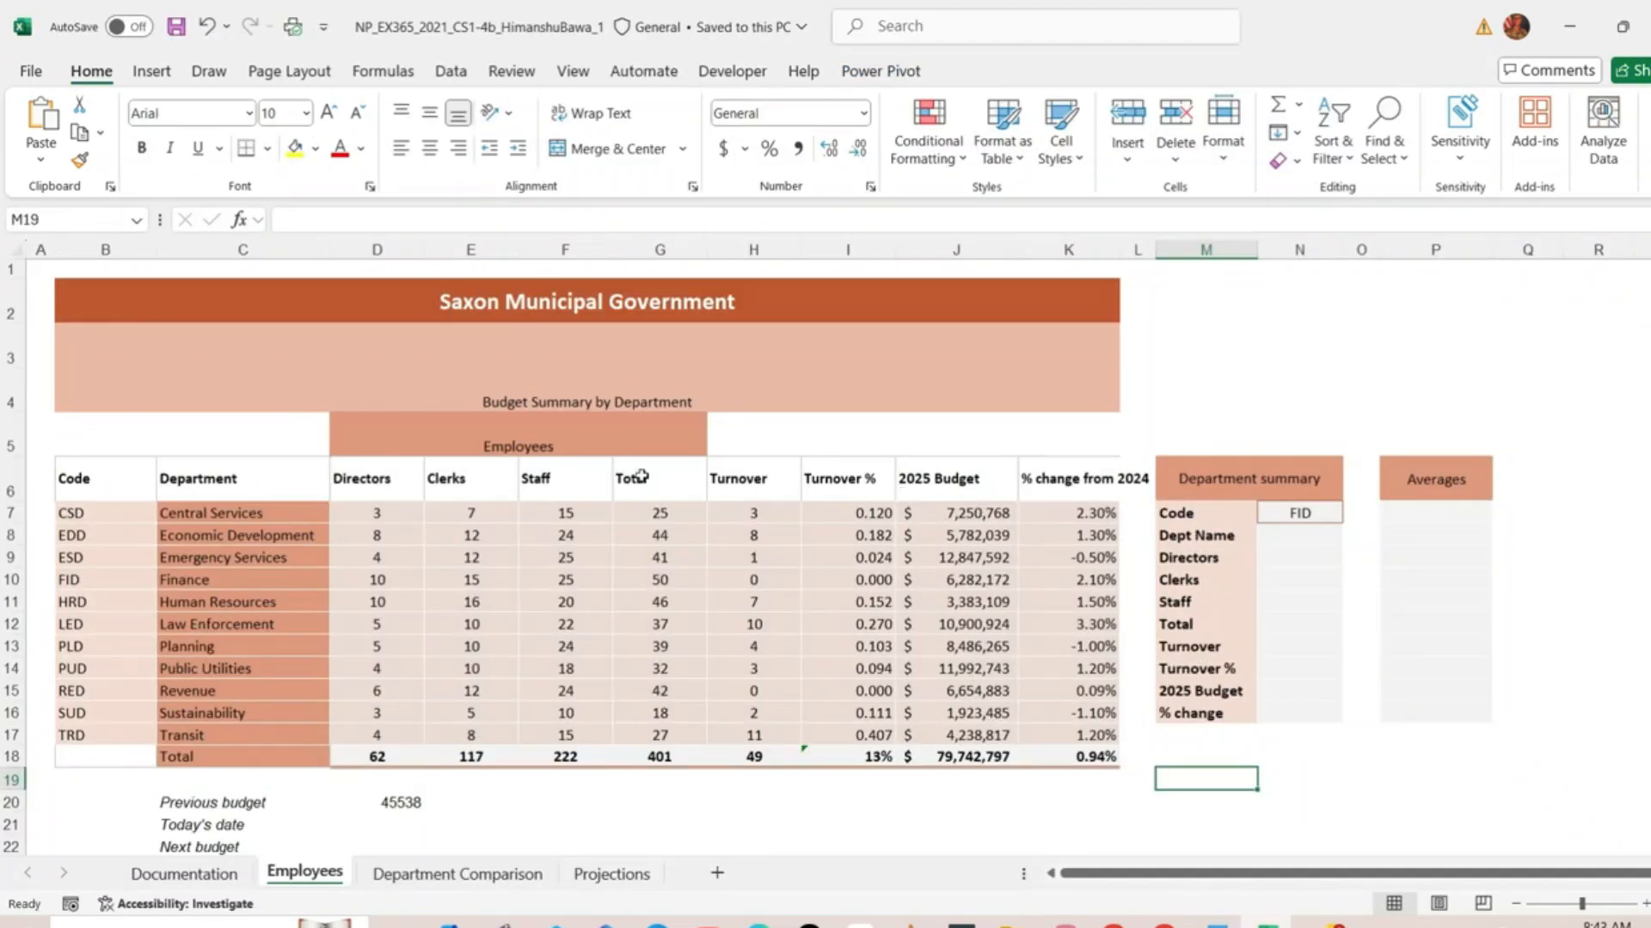
{"action": "left_click_drag", "start_coordinate": [112, 477], "coordinate": [1093, 489]}
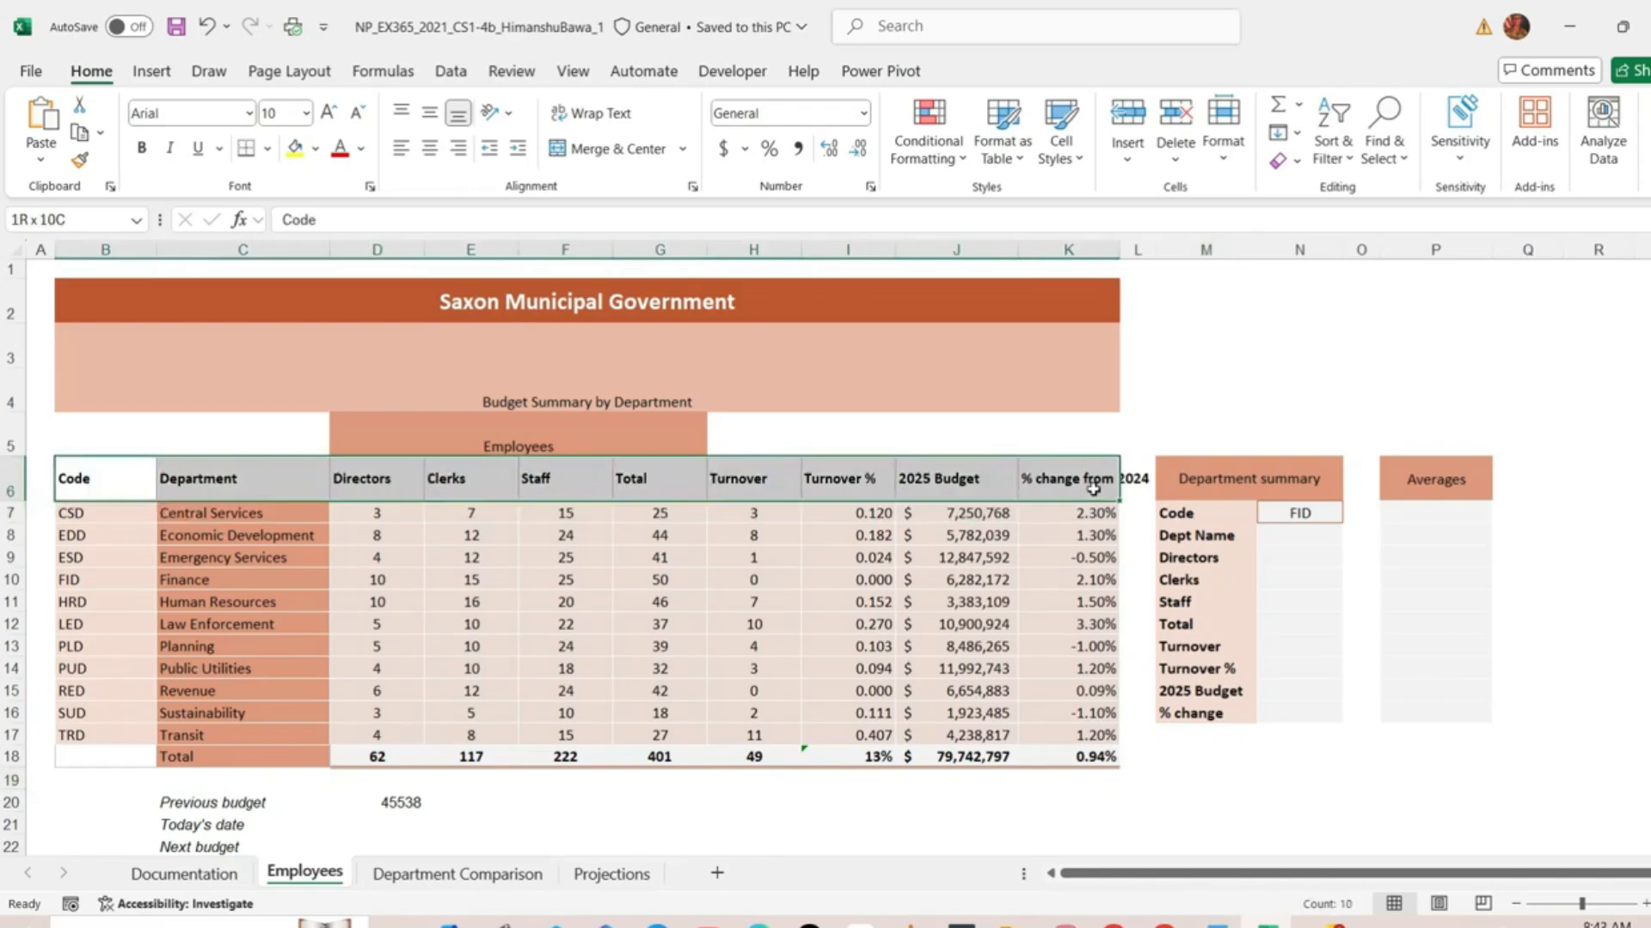
{"action": "left_click", "coordinate": [429, 148]}
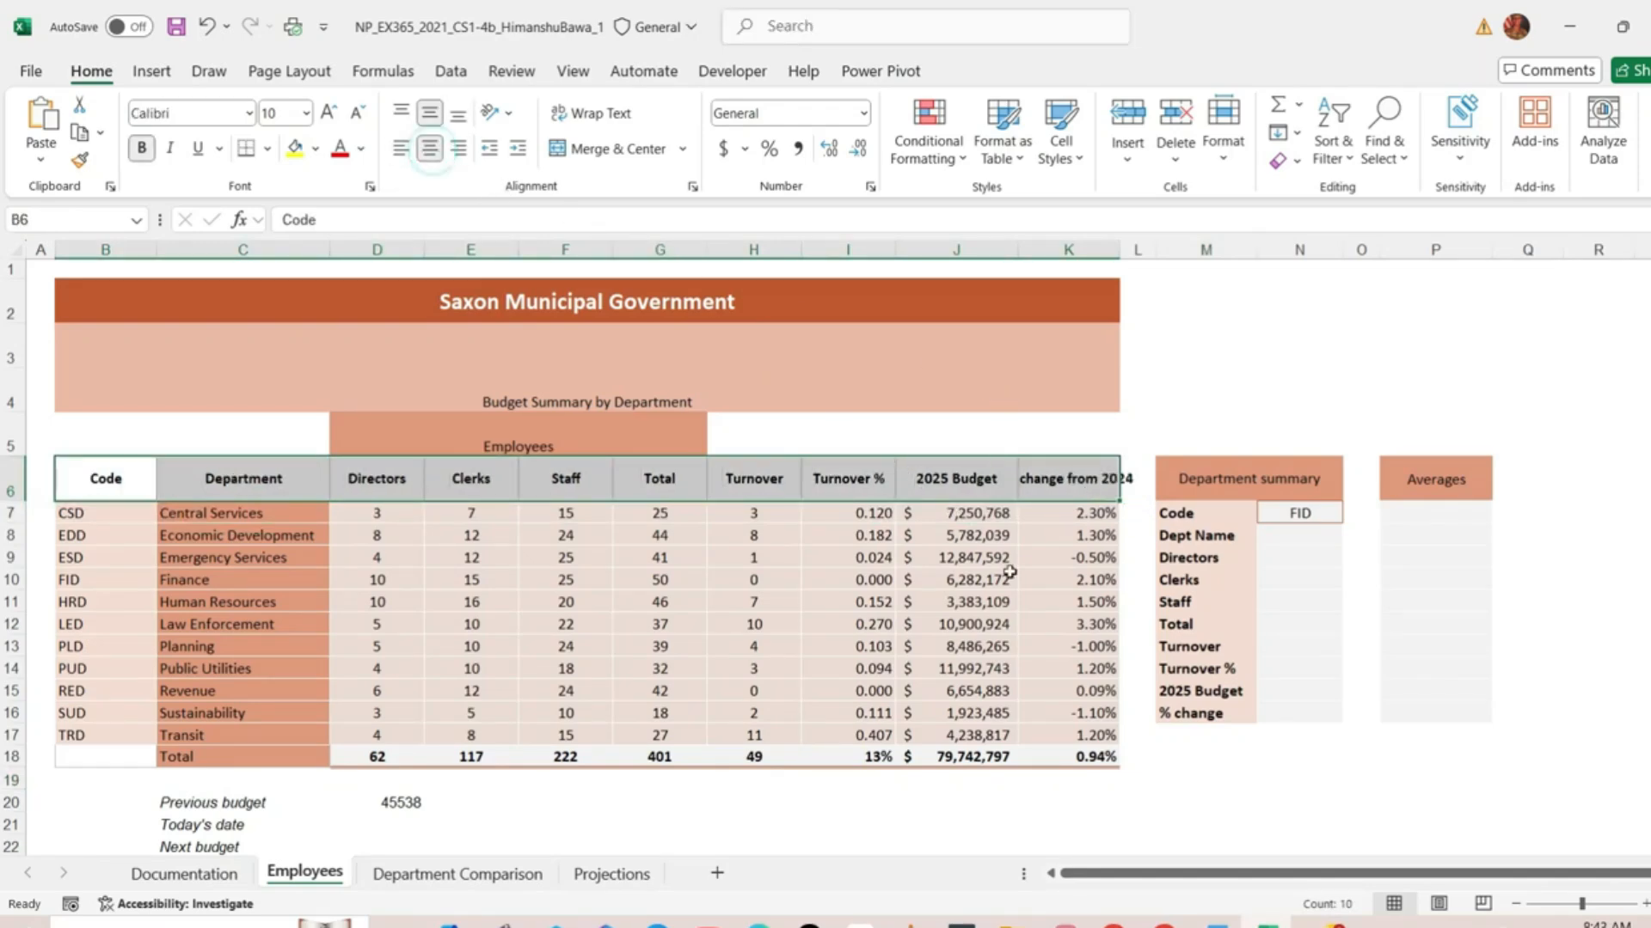
Check instruction 7b in Word and set the font size of range B6:K6 to 11 in Excel
{"action": "left_click", "coordinate": [1217, 923]}
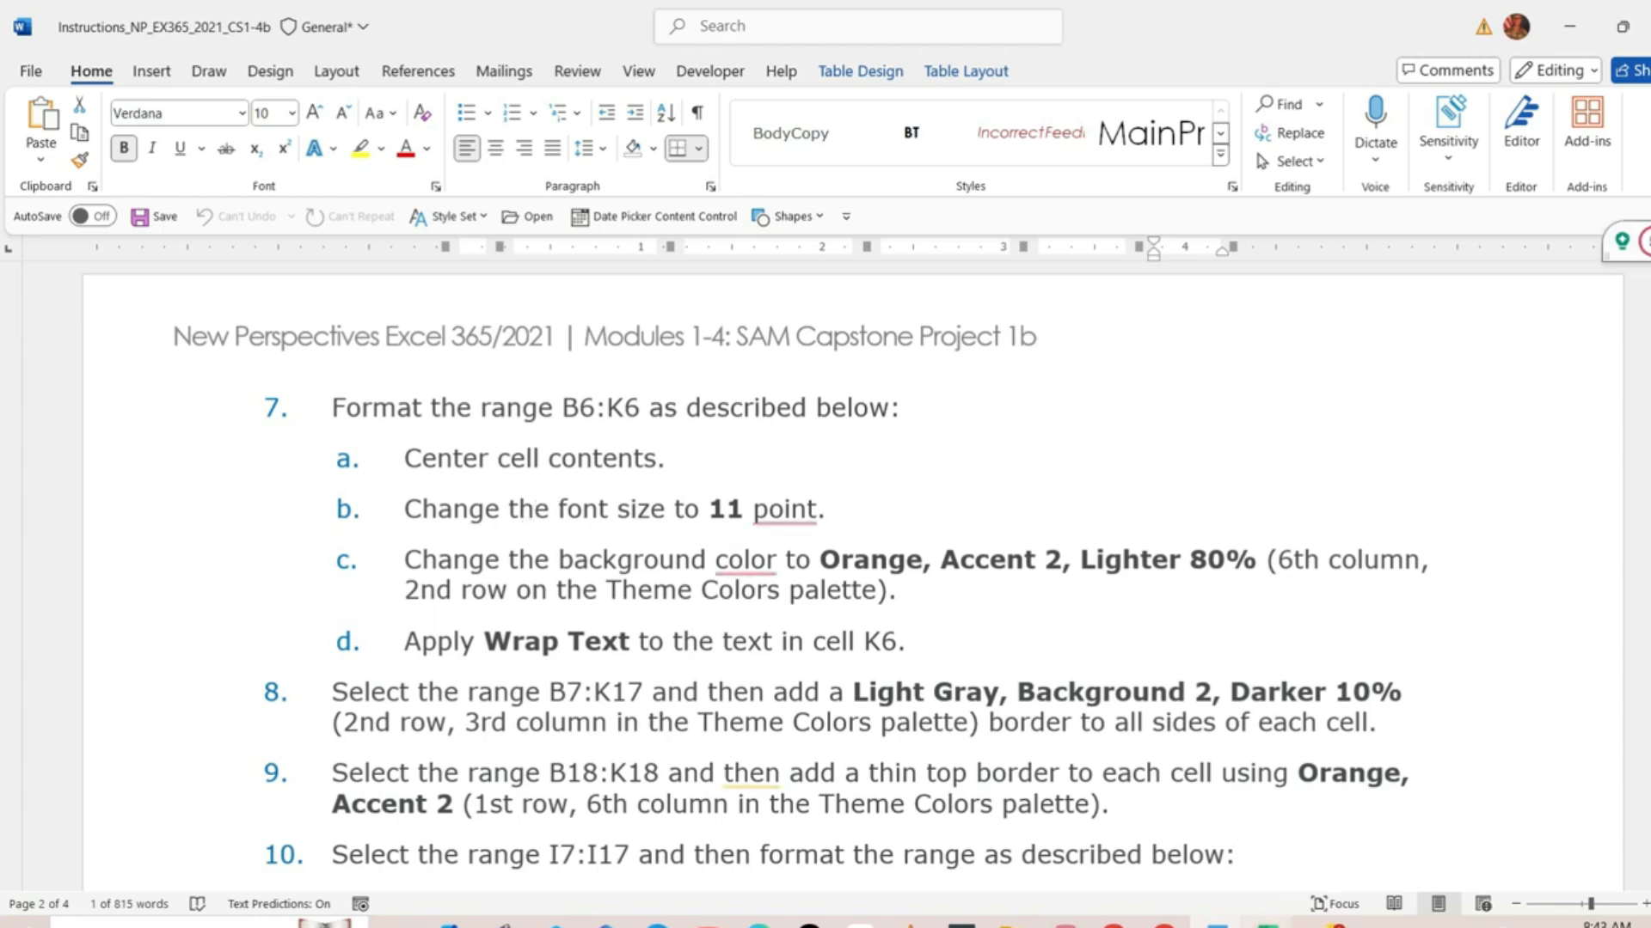
{"action": "mouse_move", "coordinate": [1268, 921]}
{"action": "left_click", "coordinate": [1273, 825]}
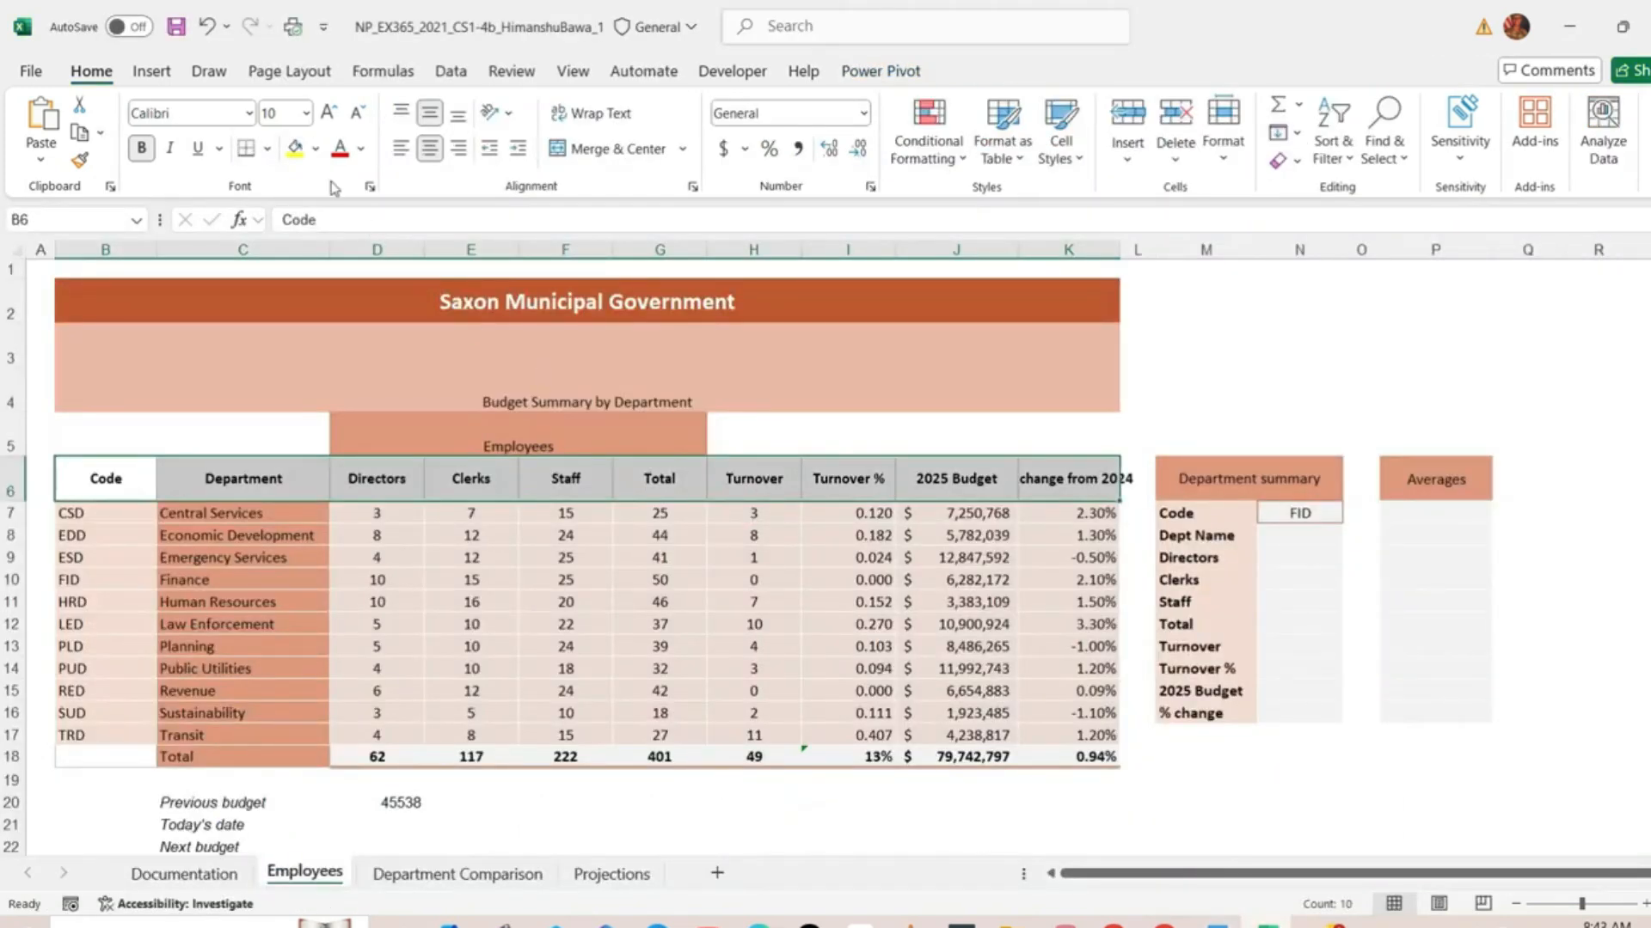
{"action": "left_click", "coordinate": [305, 112]}
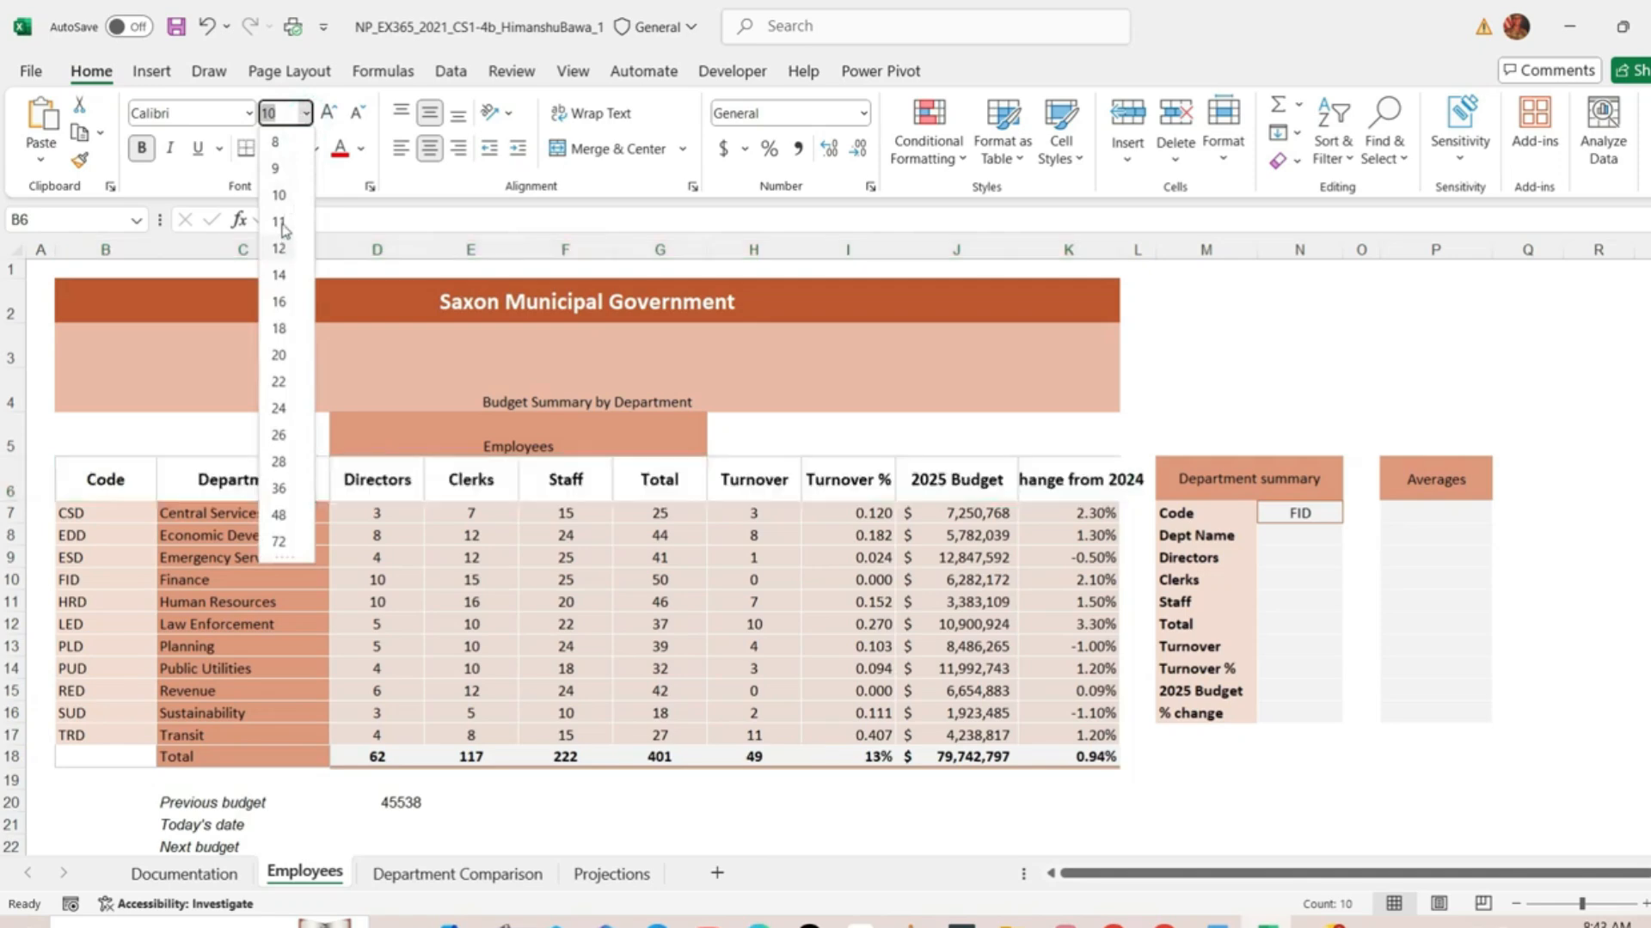
{"action": "left_click", "coordinate": [278, 221]}
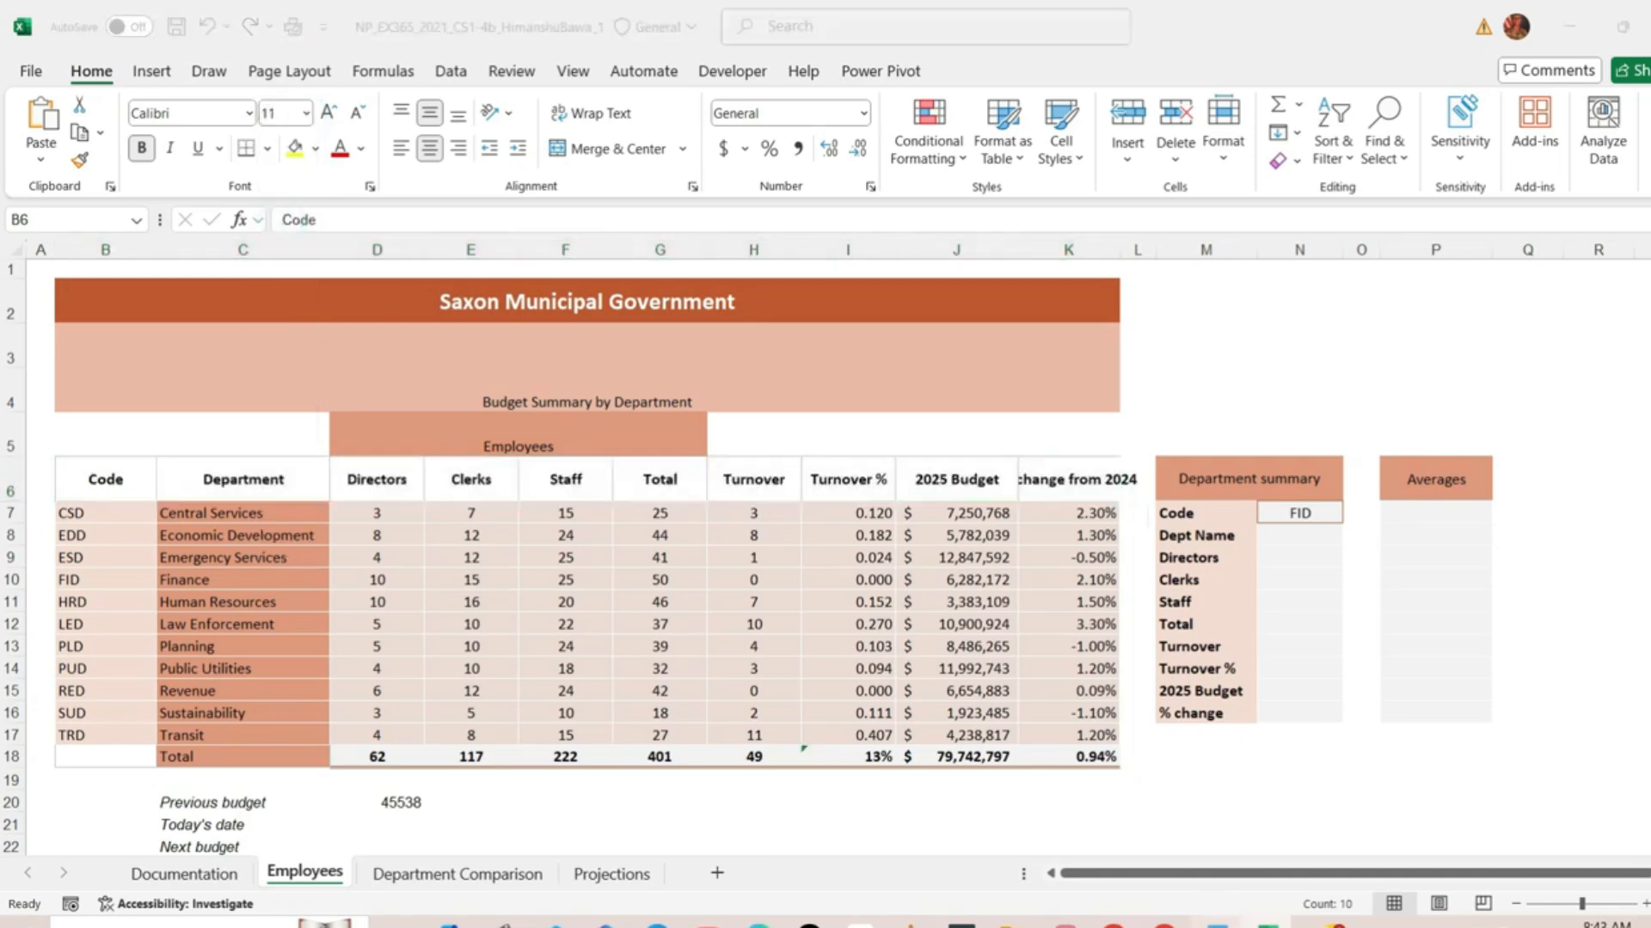
Check instruction 7c in Word and fill range B6:K6 in Excel with Orange, Accent 2, Lighter 80%
{"action": "key", "text": "alt+Tab"}
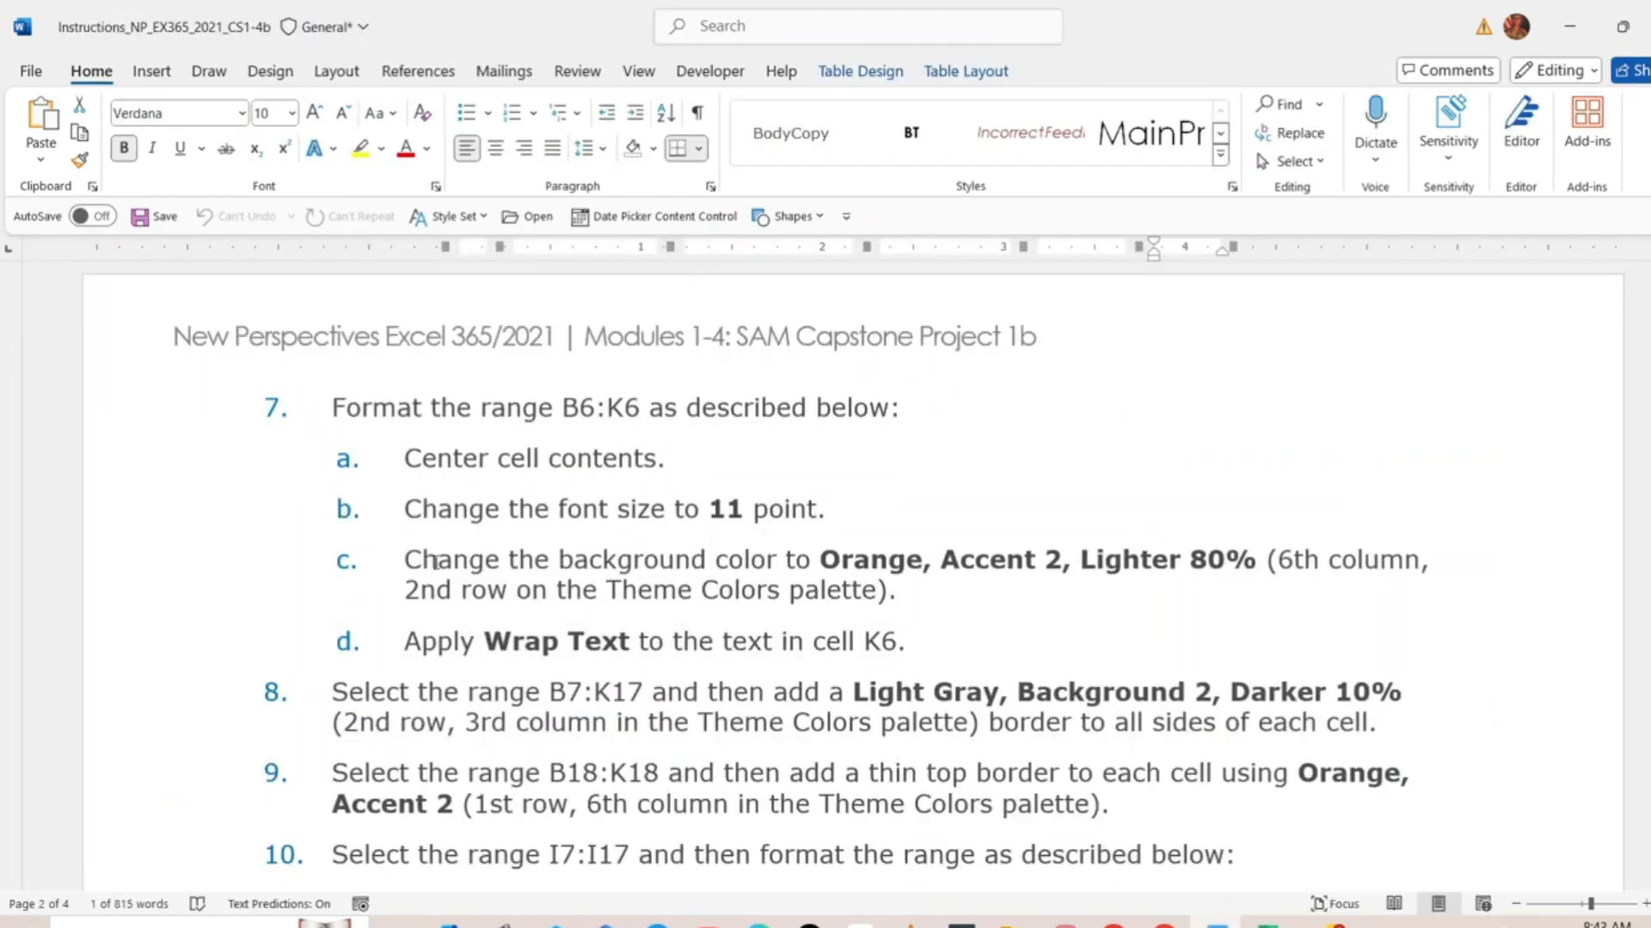
{"action": "triple_click", "coordinate": [414, 560]}
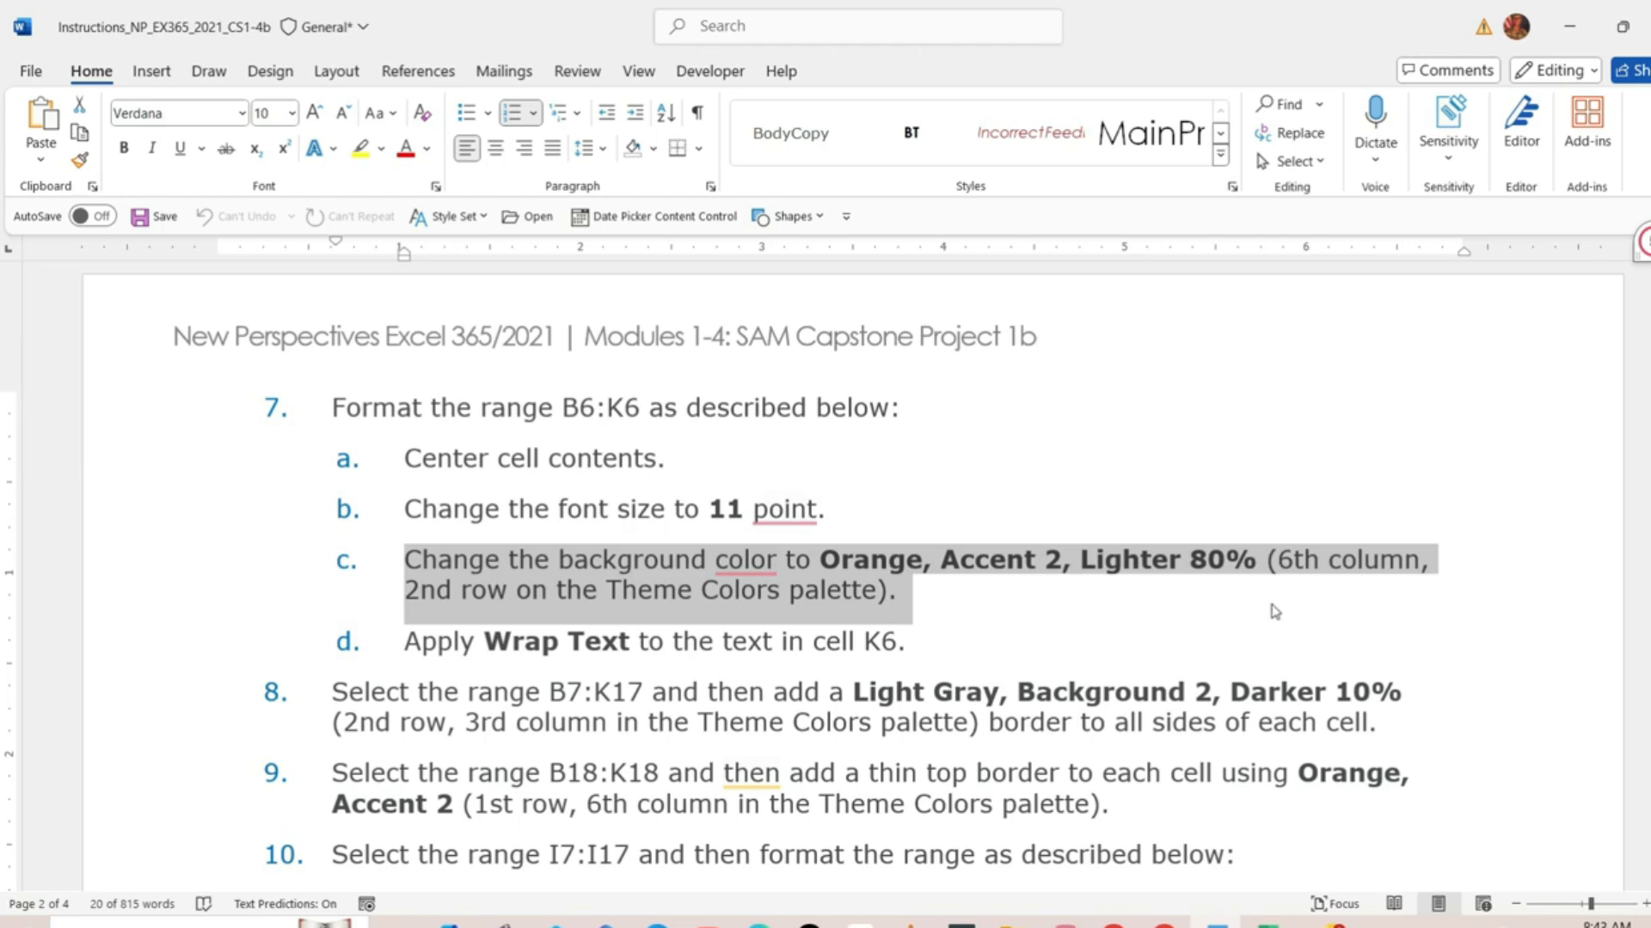
{"action": "left_click", "coordinate": [1281, 924]}
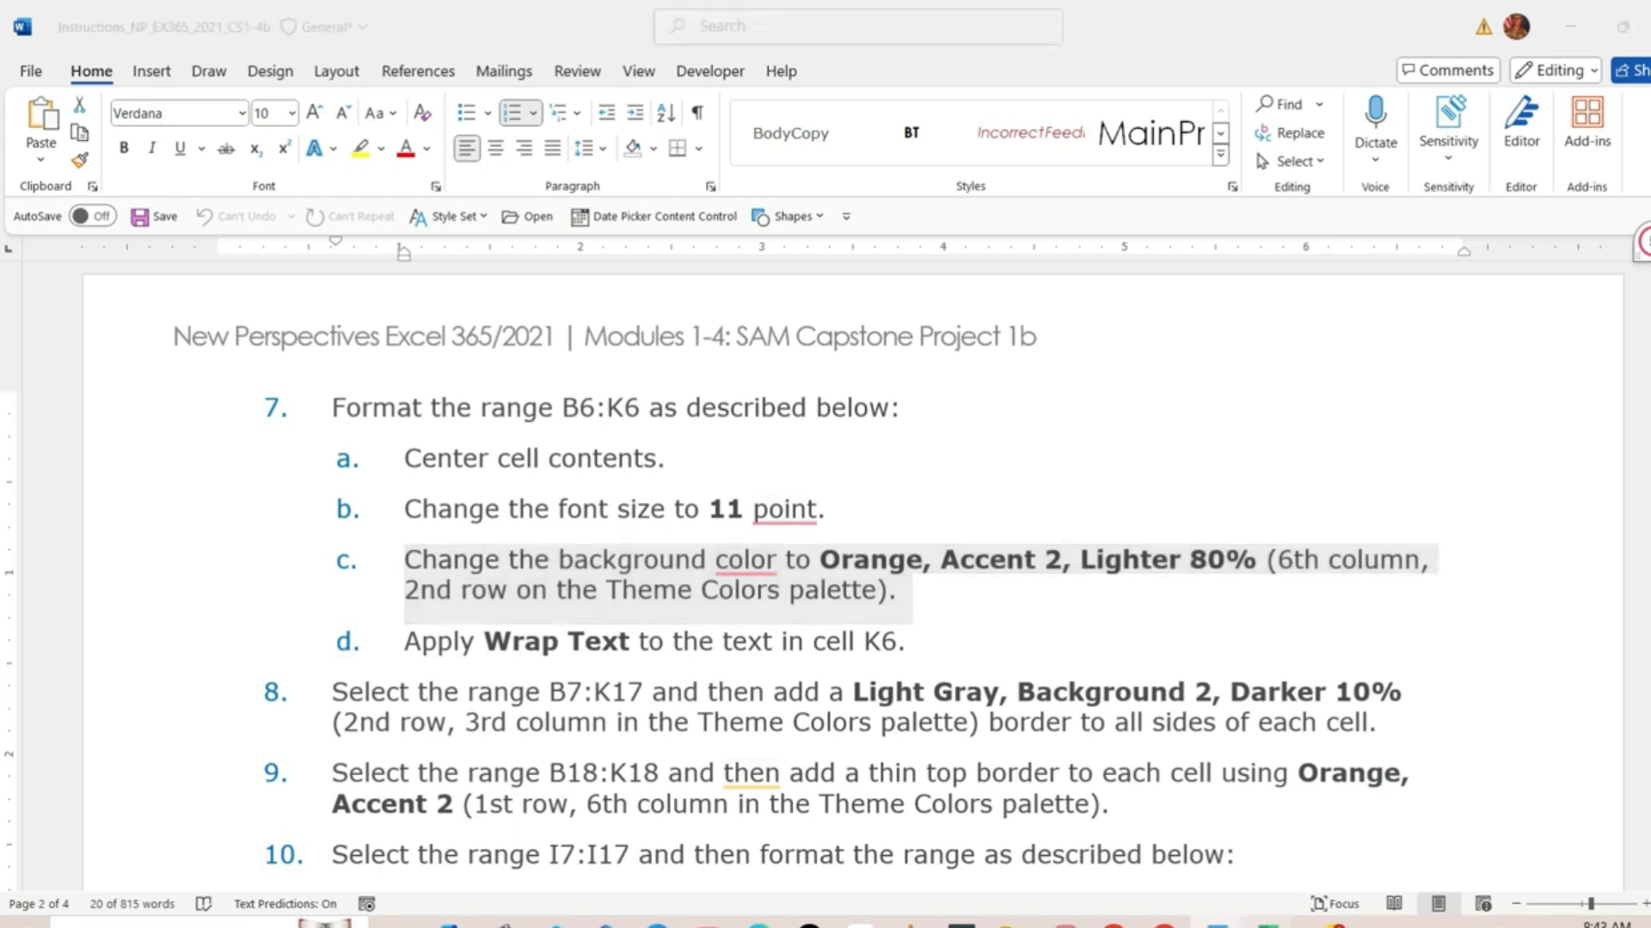
{"action": "left_click", "coordinate": [317, 153]}
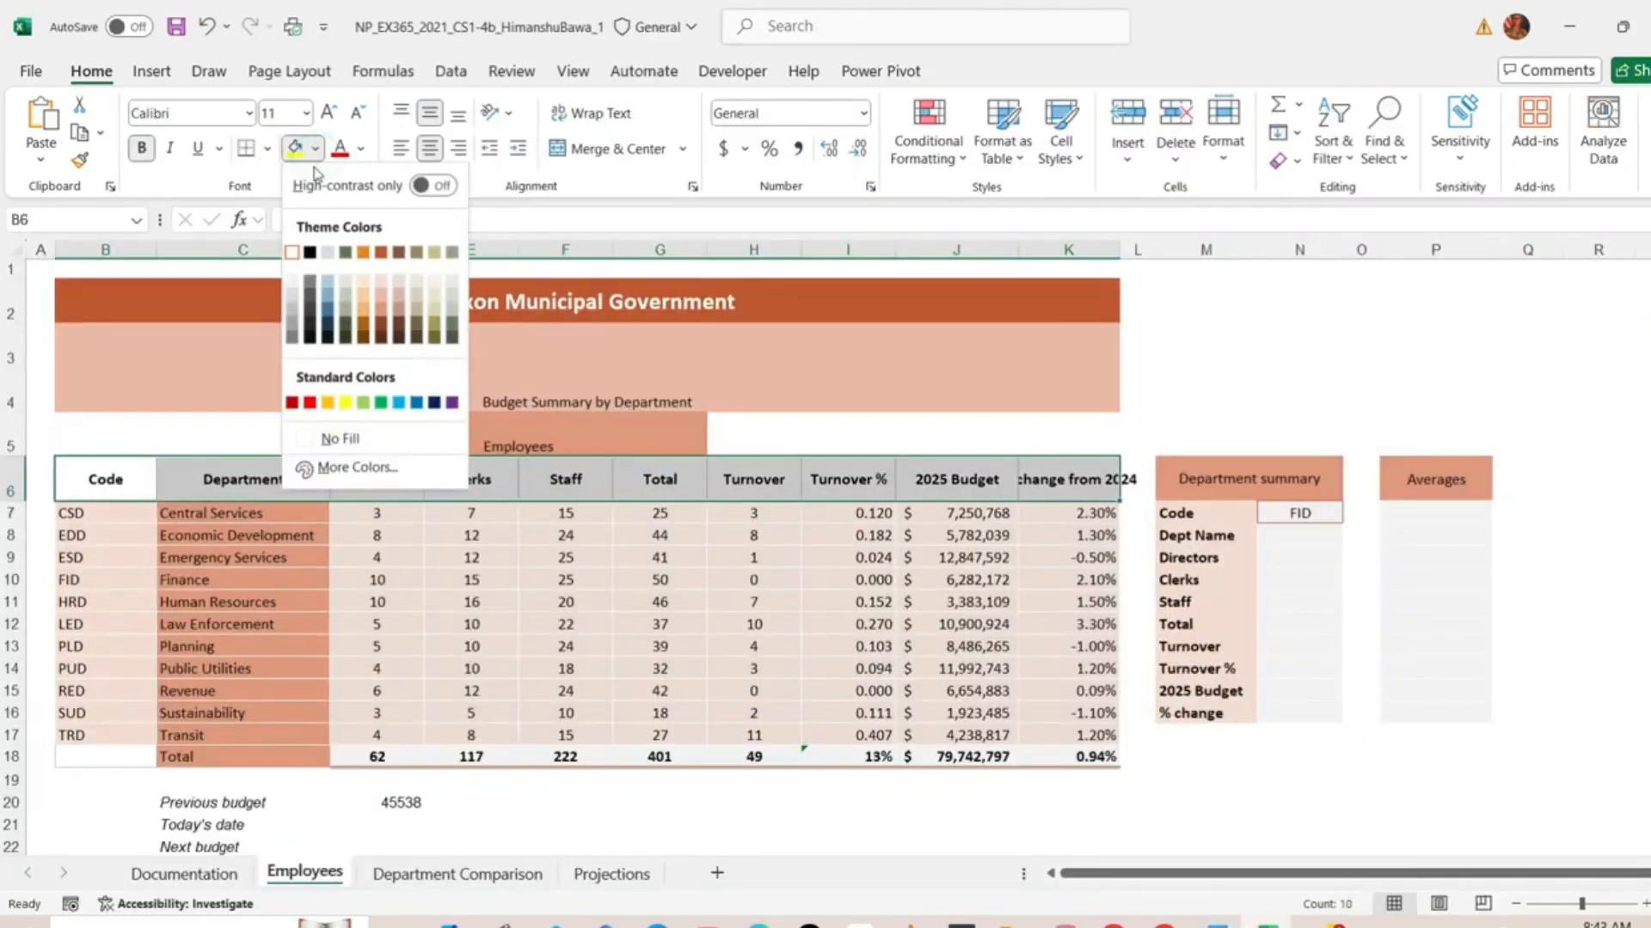
{"action": "left_click", "coordinate": [379, 285]}
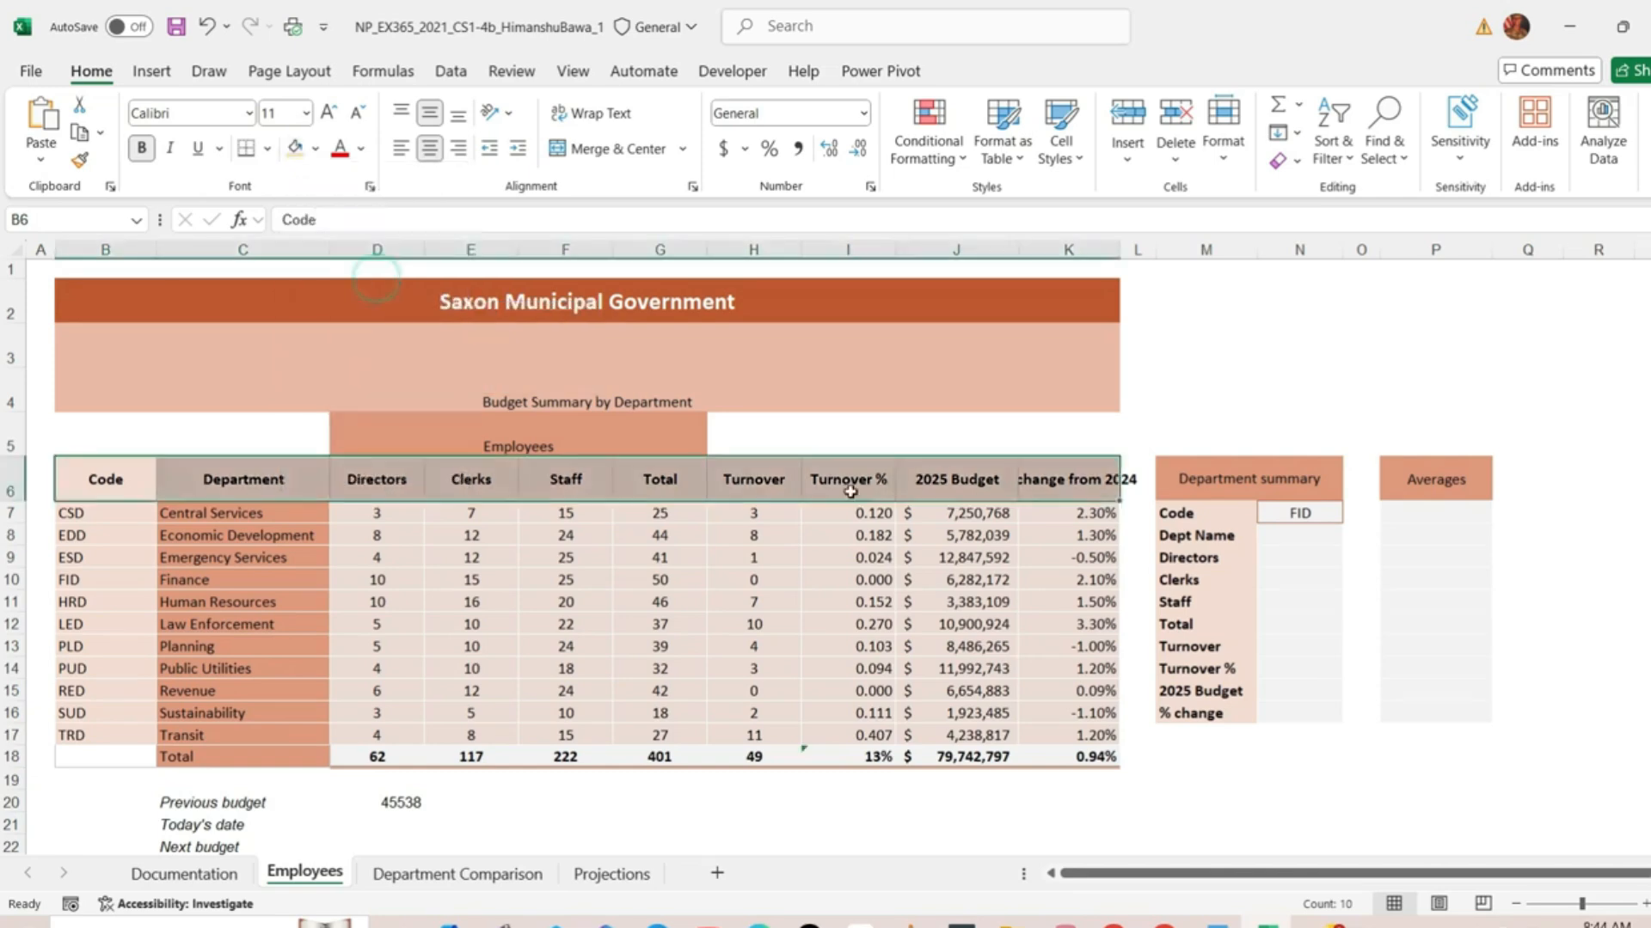
Check instruction 7d in Word and apply Wrap Text to cell K6 in Excel
{"action": "left_click", "coordinate": [1218, 921]}
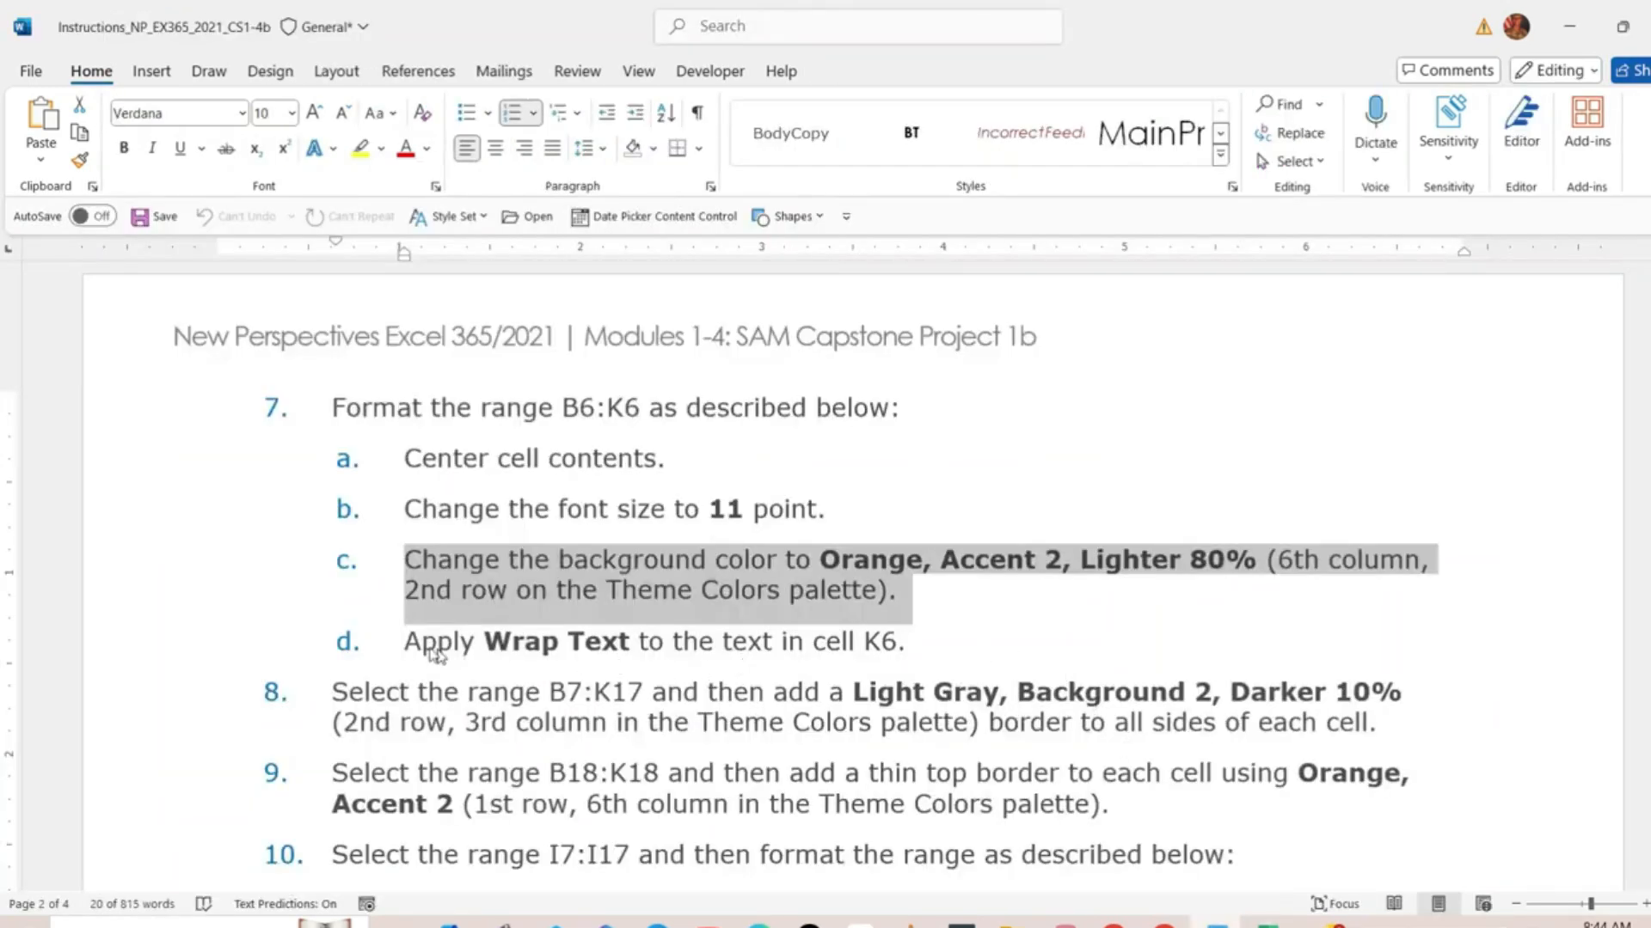
{"action": "left_click", "coordinate": [1268, 922]}
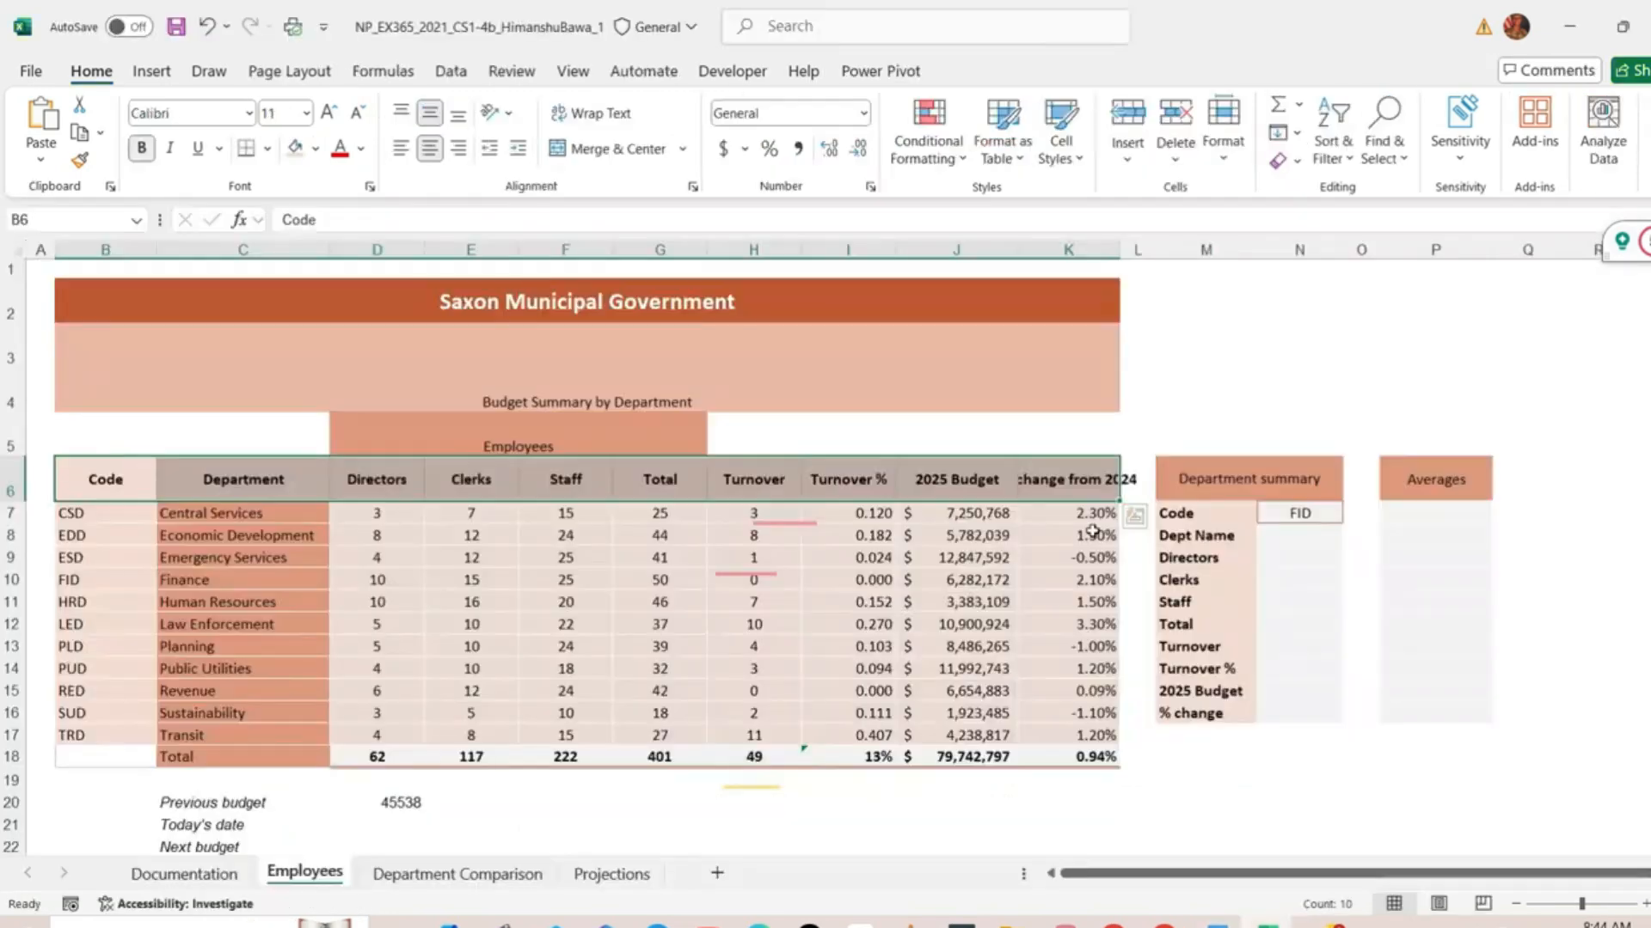
{"action": "left_click", "coordinate": [1073, 479]}
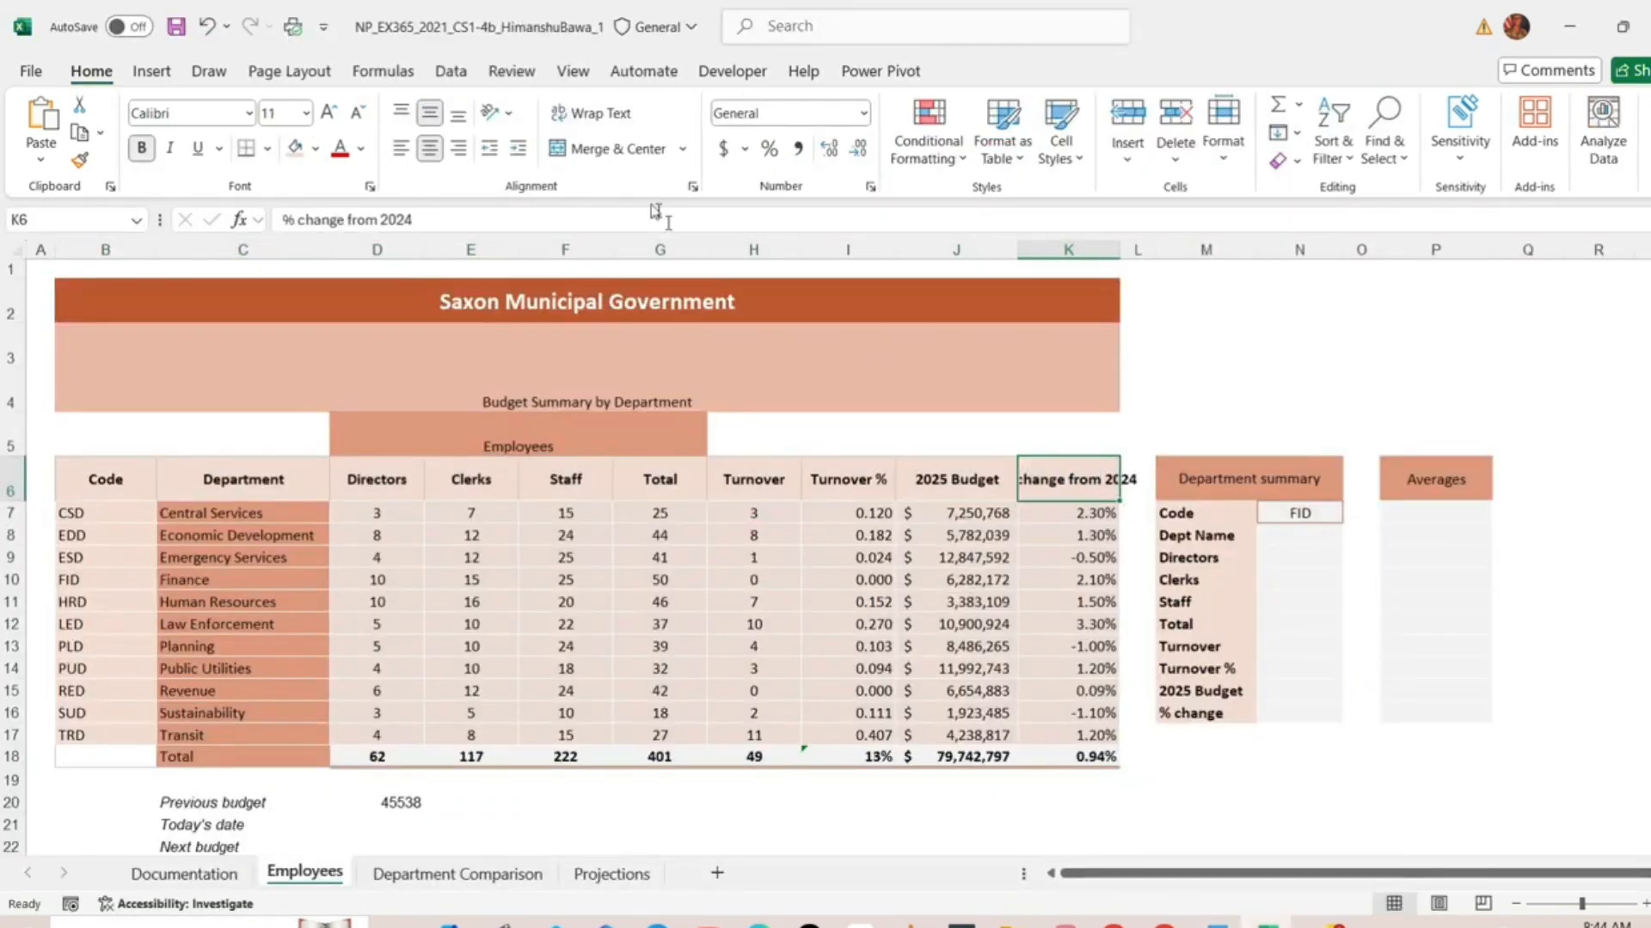
{"action": "left_click", "coordinate": [601, 114]}
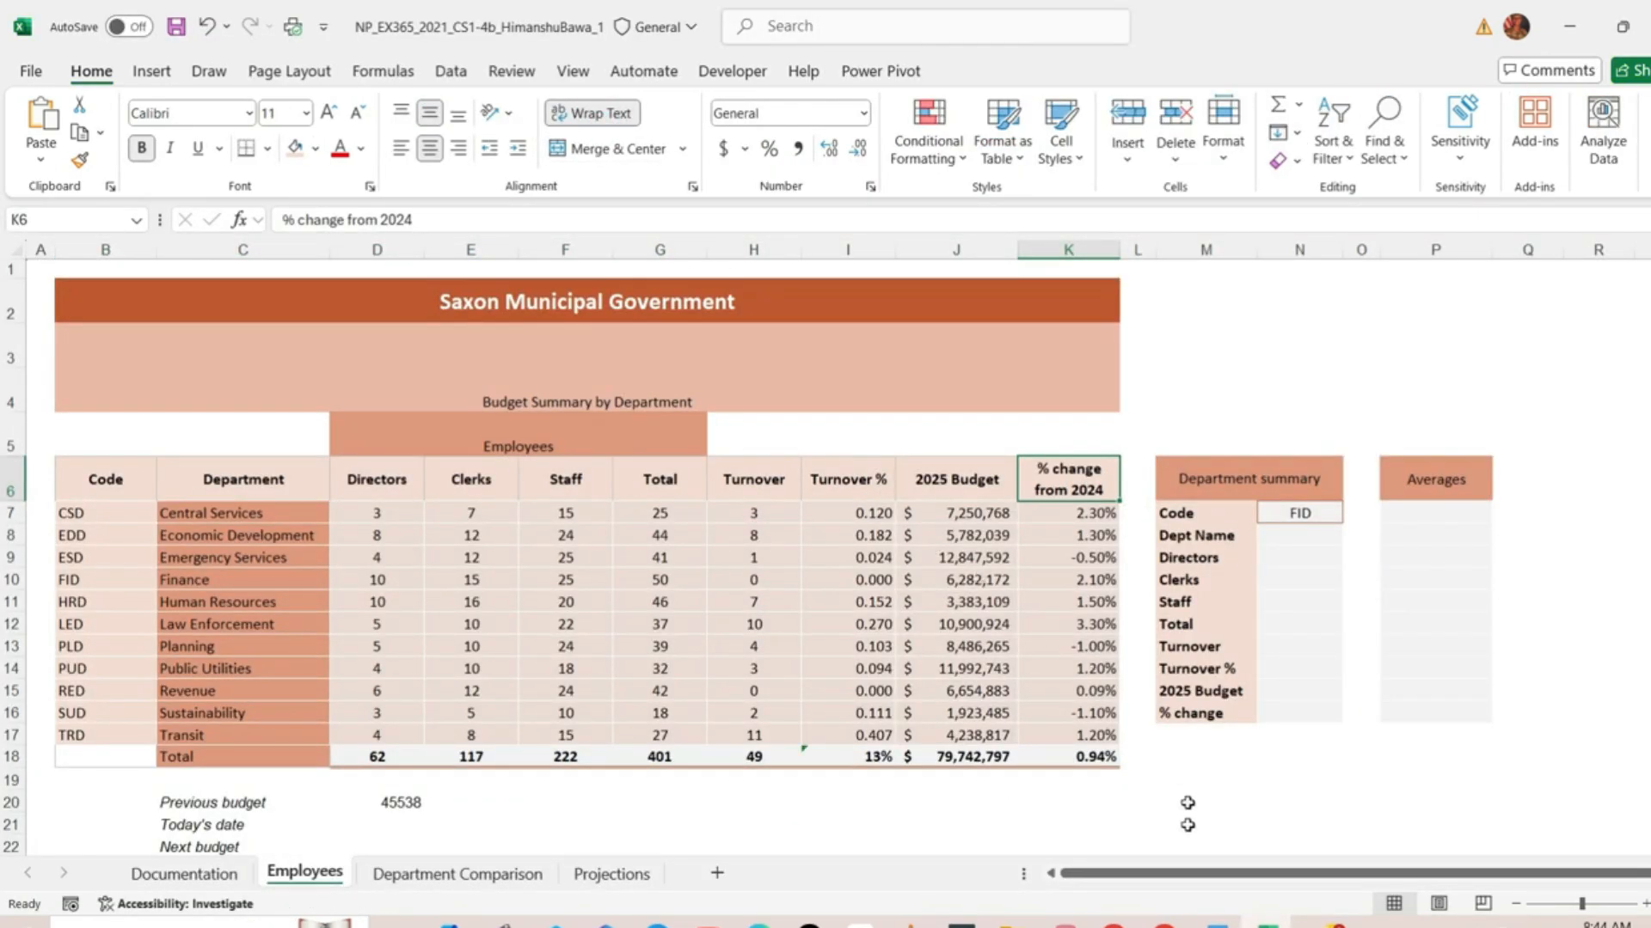
Read instruction 8 in the Word document about adding a border to all sides of each cell in range B7:K17
{"action": "left_click", "coordinate": [1215, 922]}
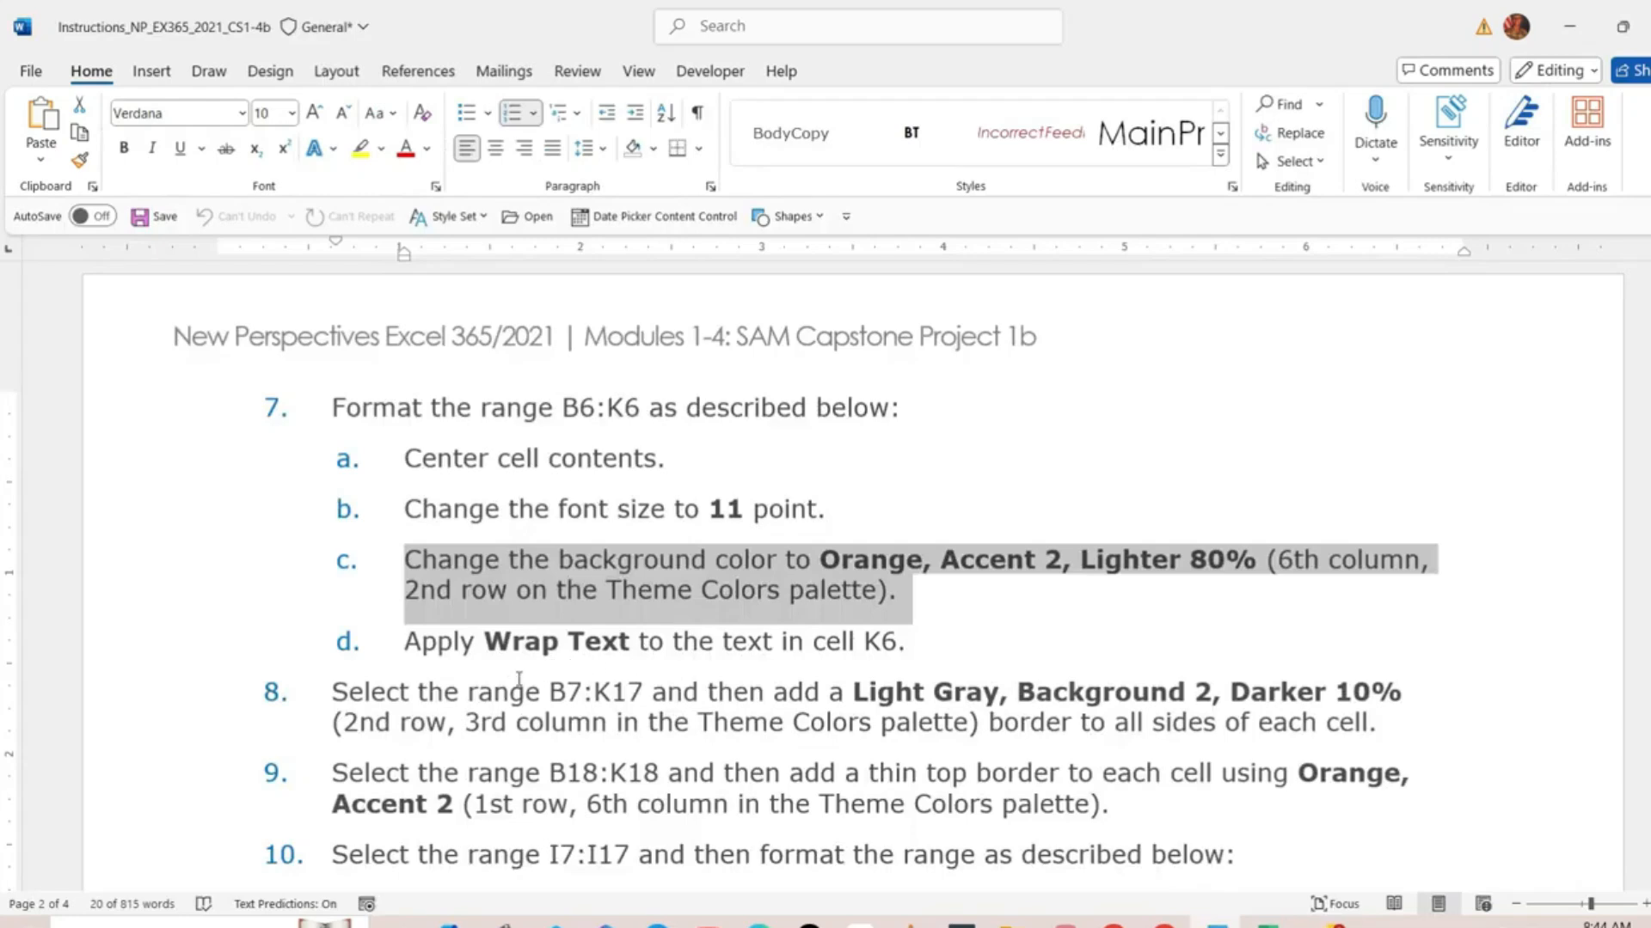
{"action": "left_click", "coordinate": [492, 692]}
{"action": "scroll", "coordinate": [491, 688], "scroll_direction": "down", "scroll_amount": 3}
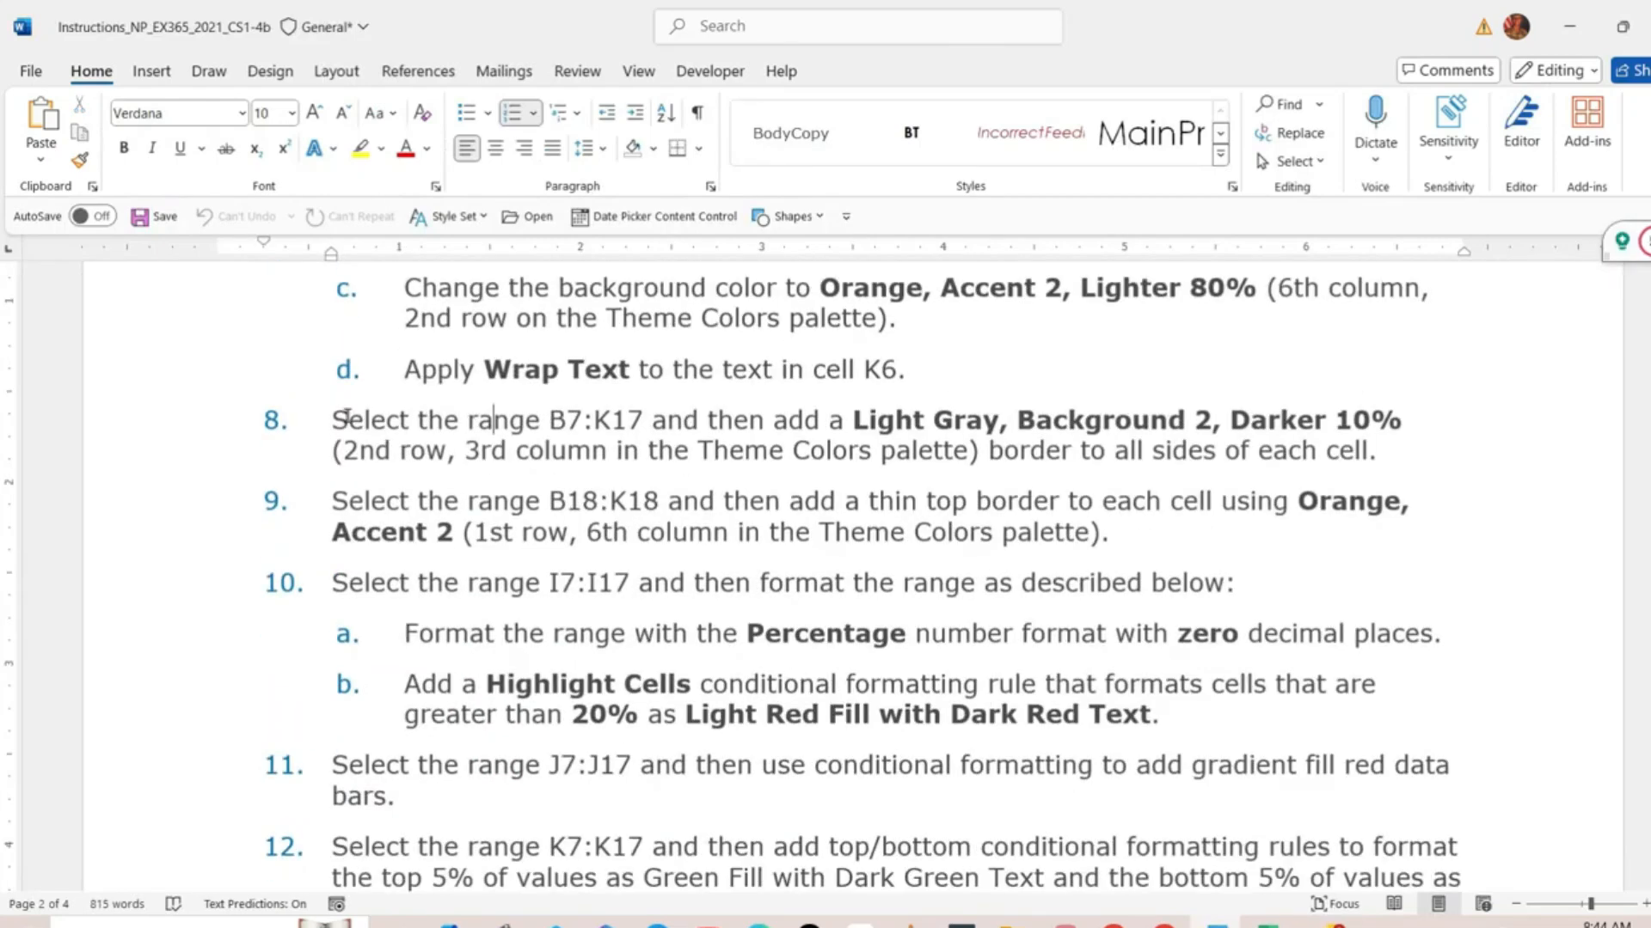
{"action": "left_click_drag", "start_coordinate": [336, 419], "coordinate": [1388, 452]}
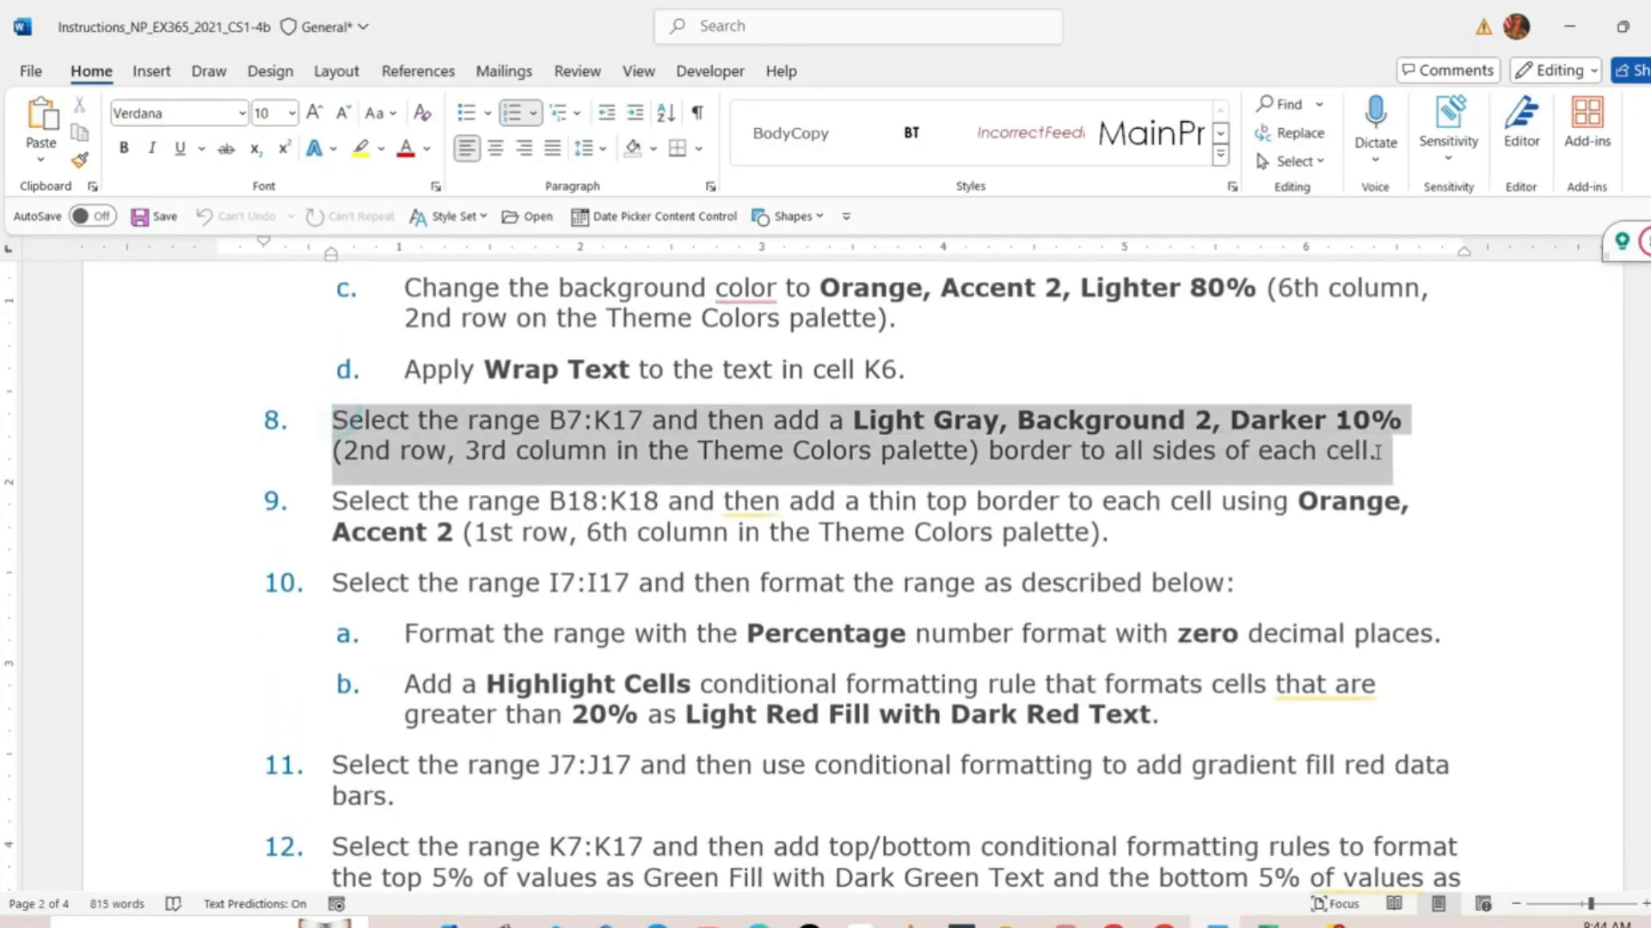
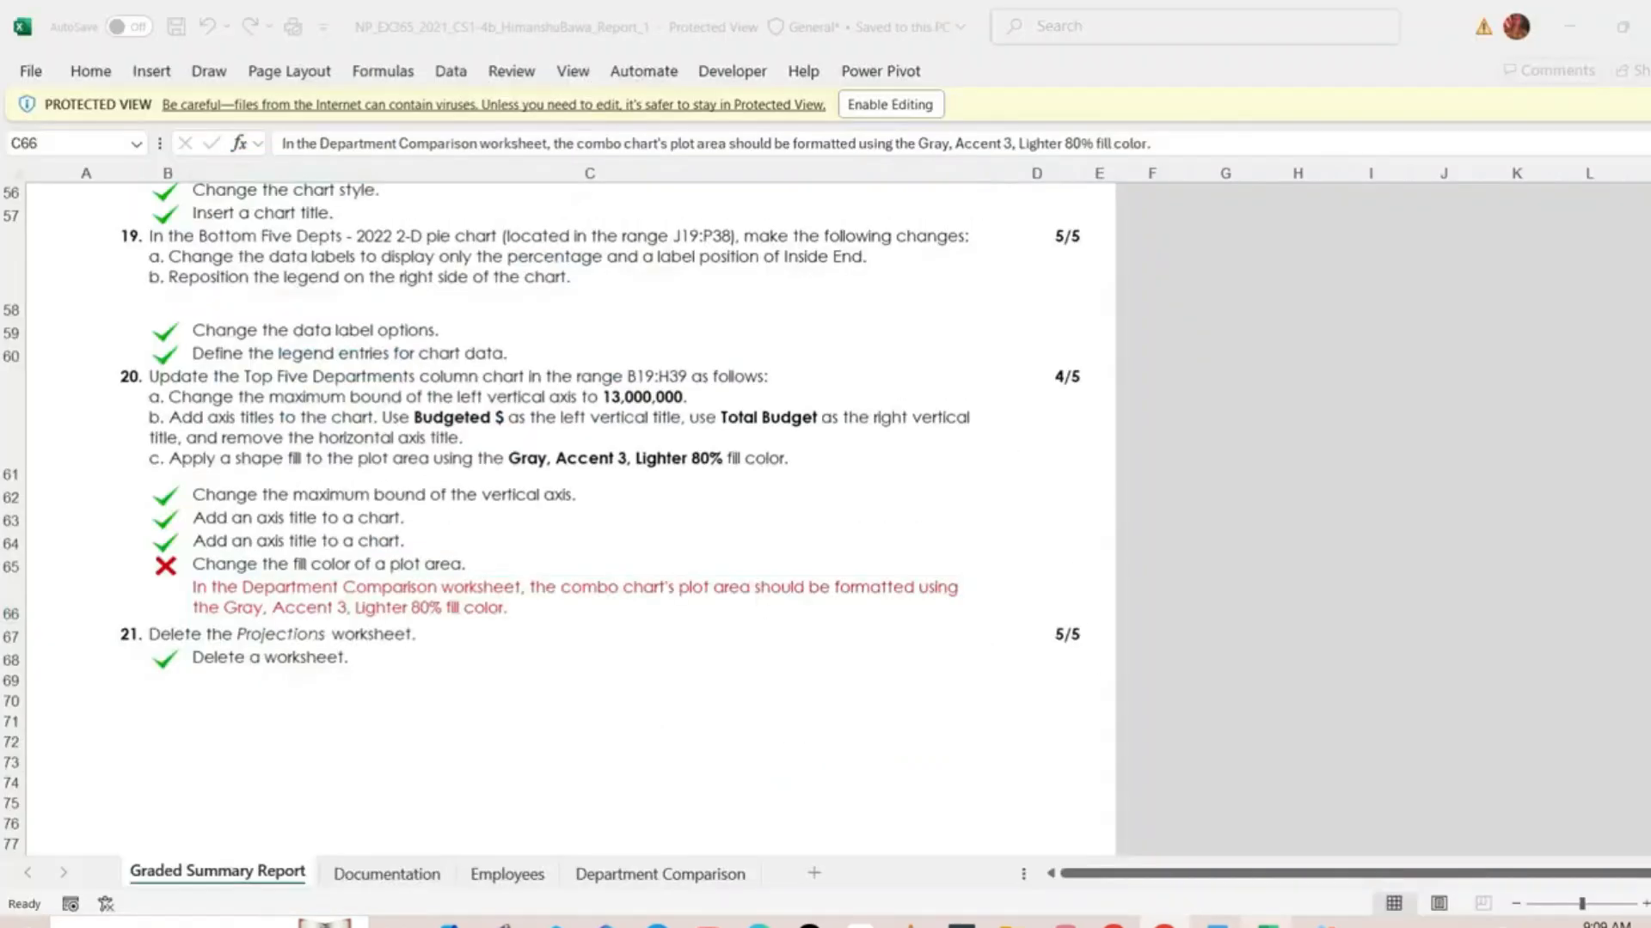
Close the graded report in Excel, then upload the completed _2 workbook from Downloads to the SAM project in MindTap and submit it for grading
{"action": "left_click", "coordinate": [1648, 12]}
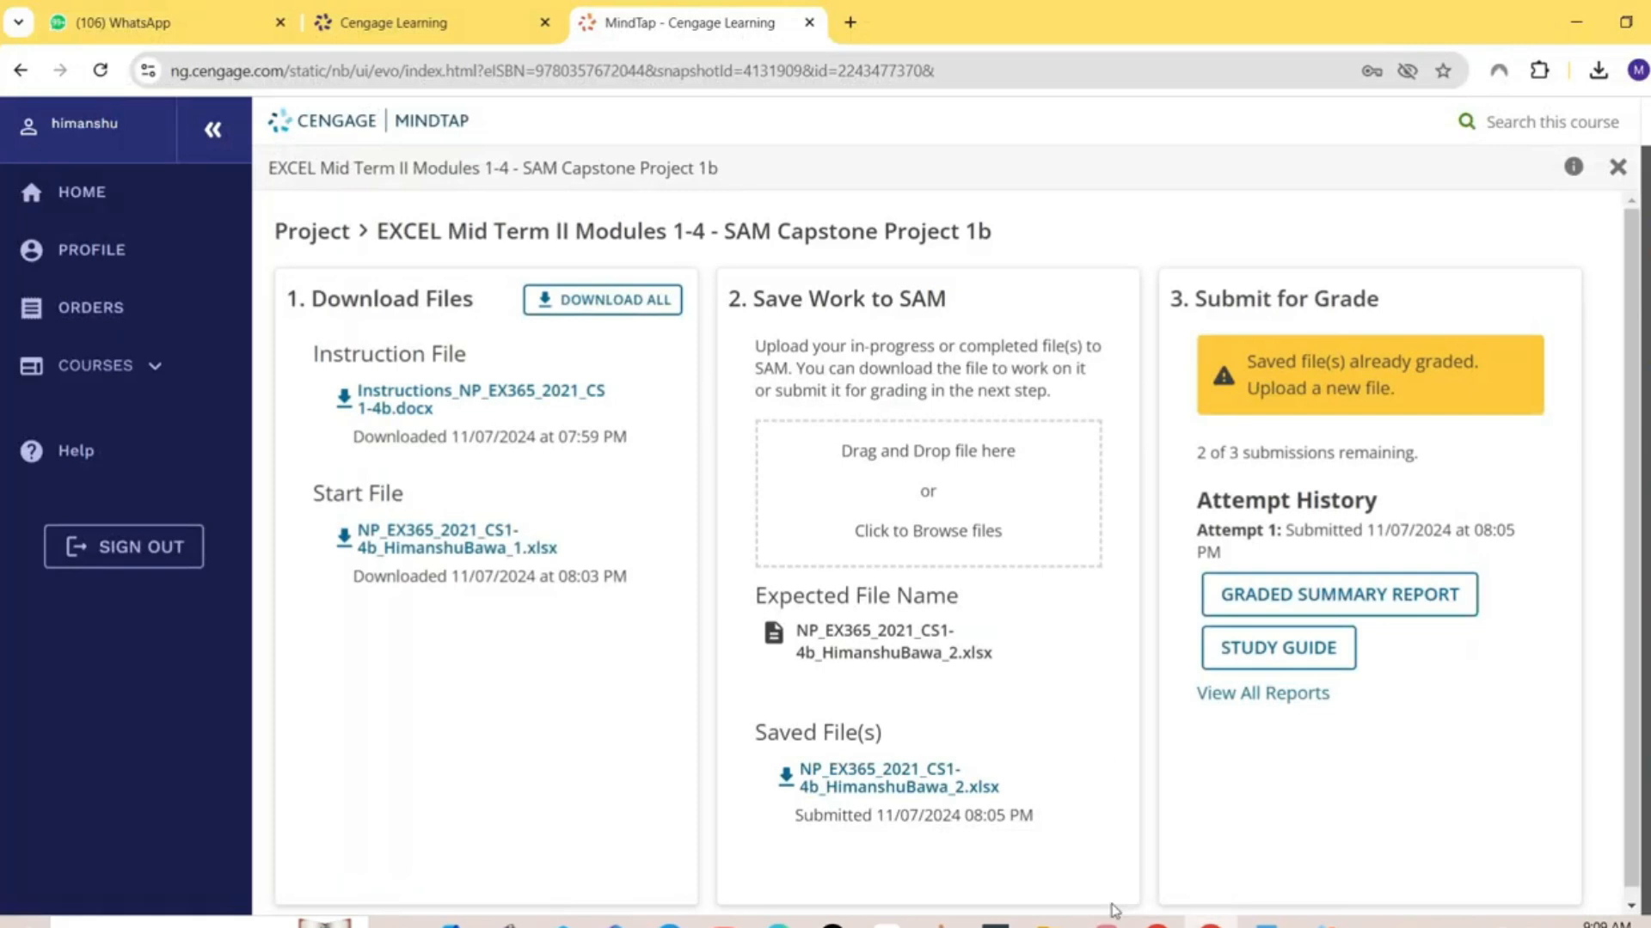
{"action": "left_click", "coordinate": [1047, 925]}
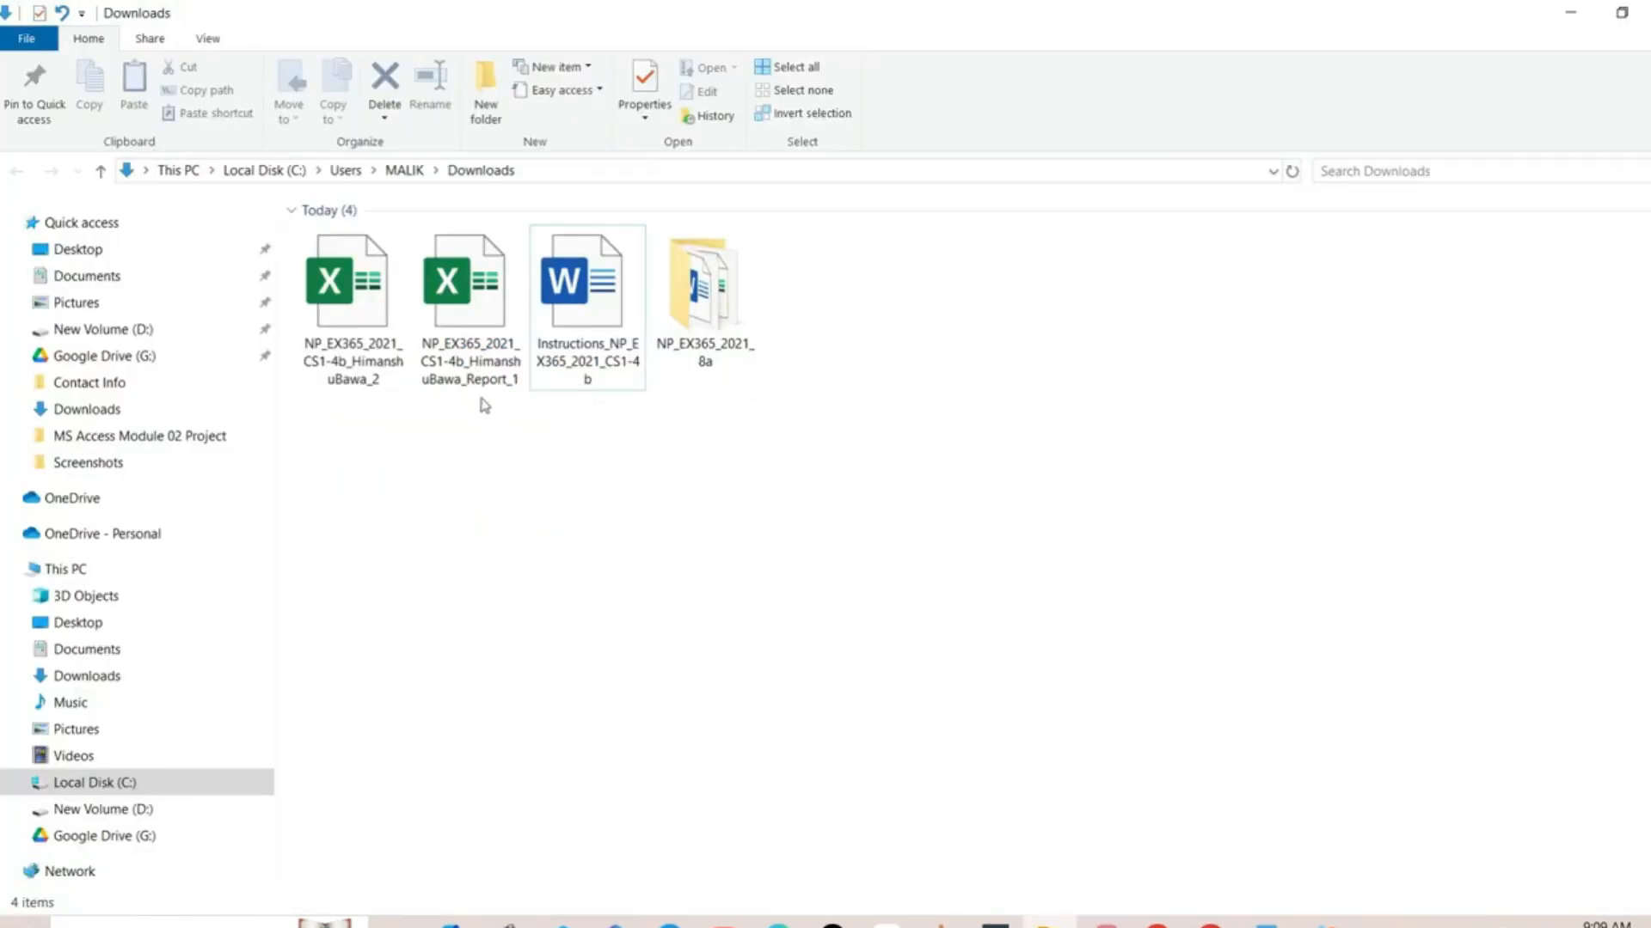
{"action": "left_click_drag", "start_coordinate": [342, 361], "coordinate": [977, 537]}
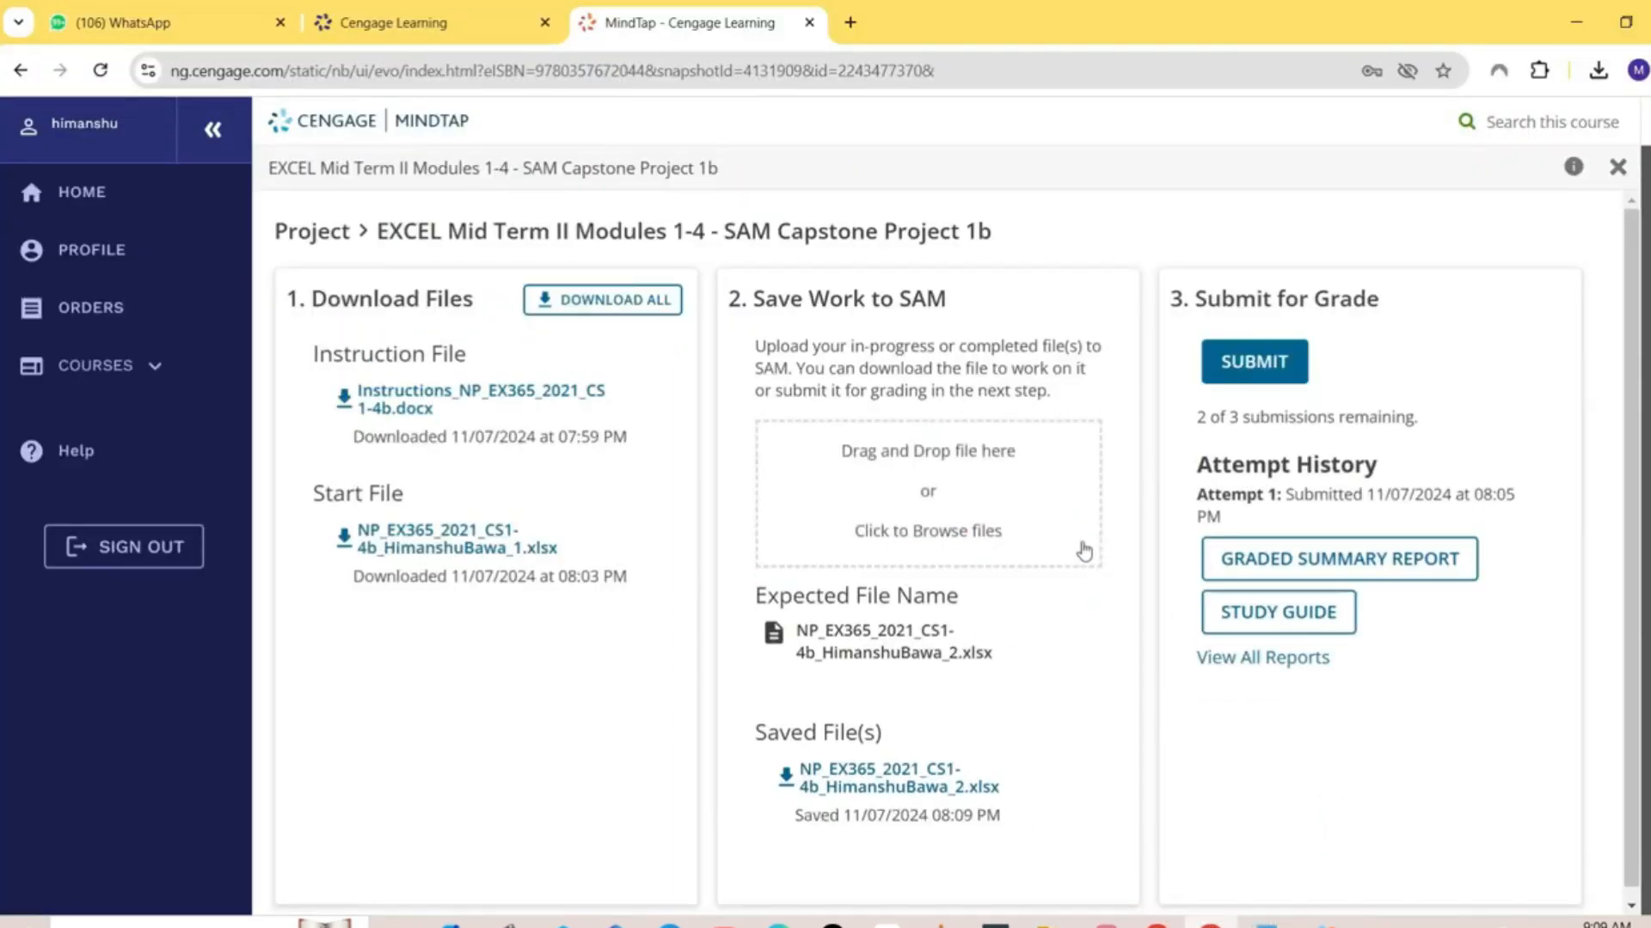
{"action": "left_click", "coordinate": [1303, 353]}
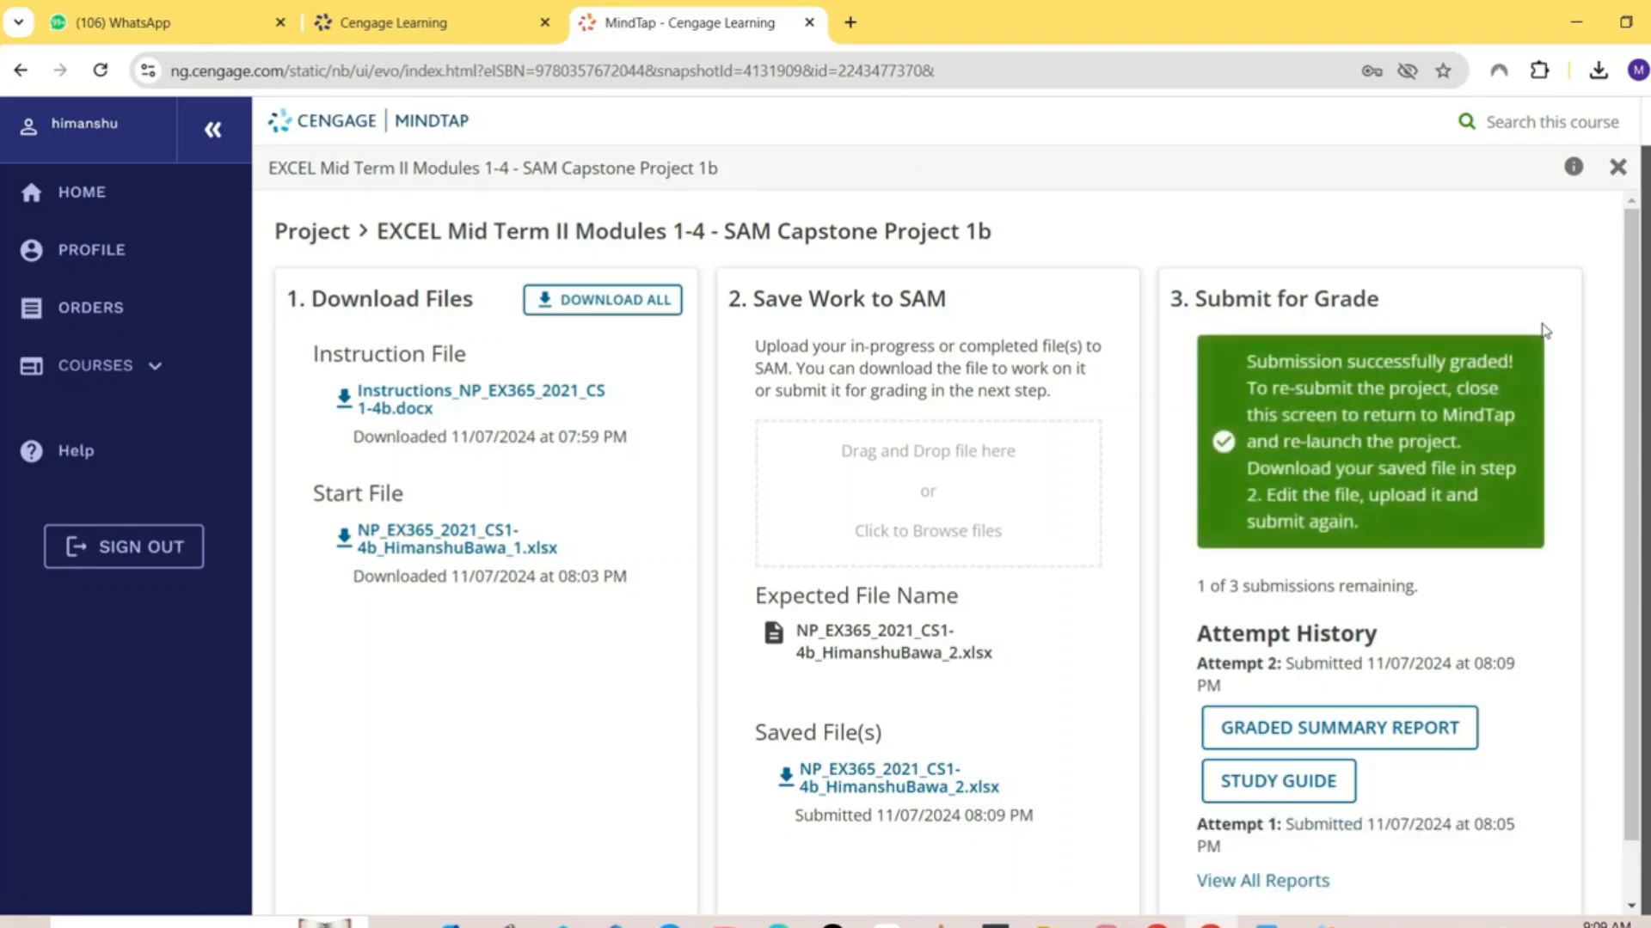
Download the graded summary report for Attempt 2 and close the project page to return to the MindTap course activities
{"action": "left_click", "coordinate": [1424, 724]}
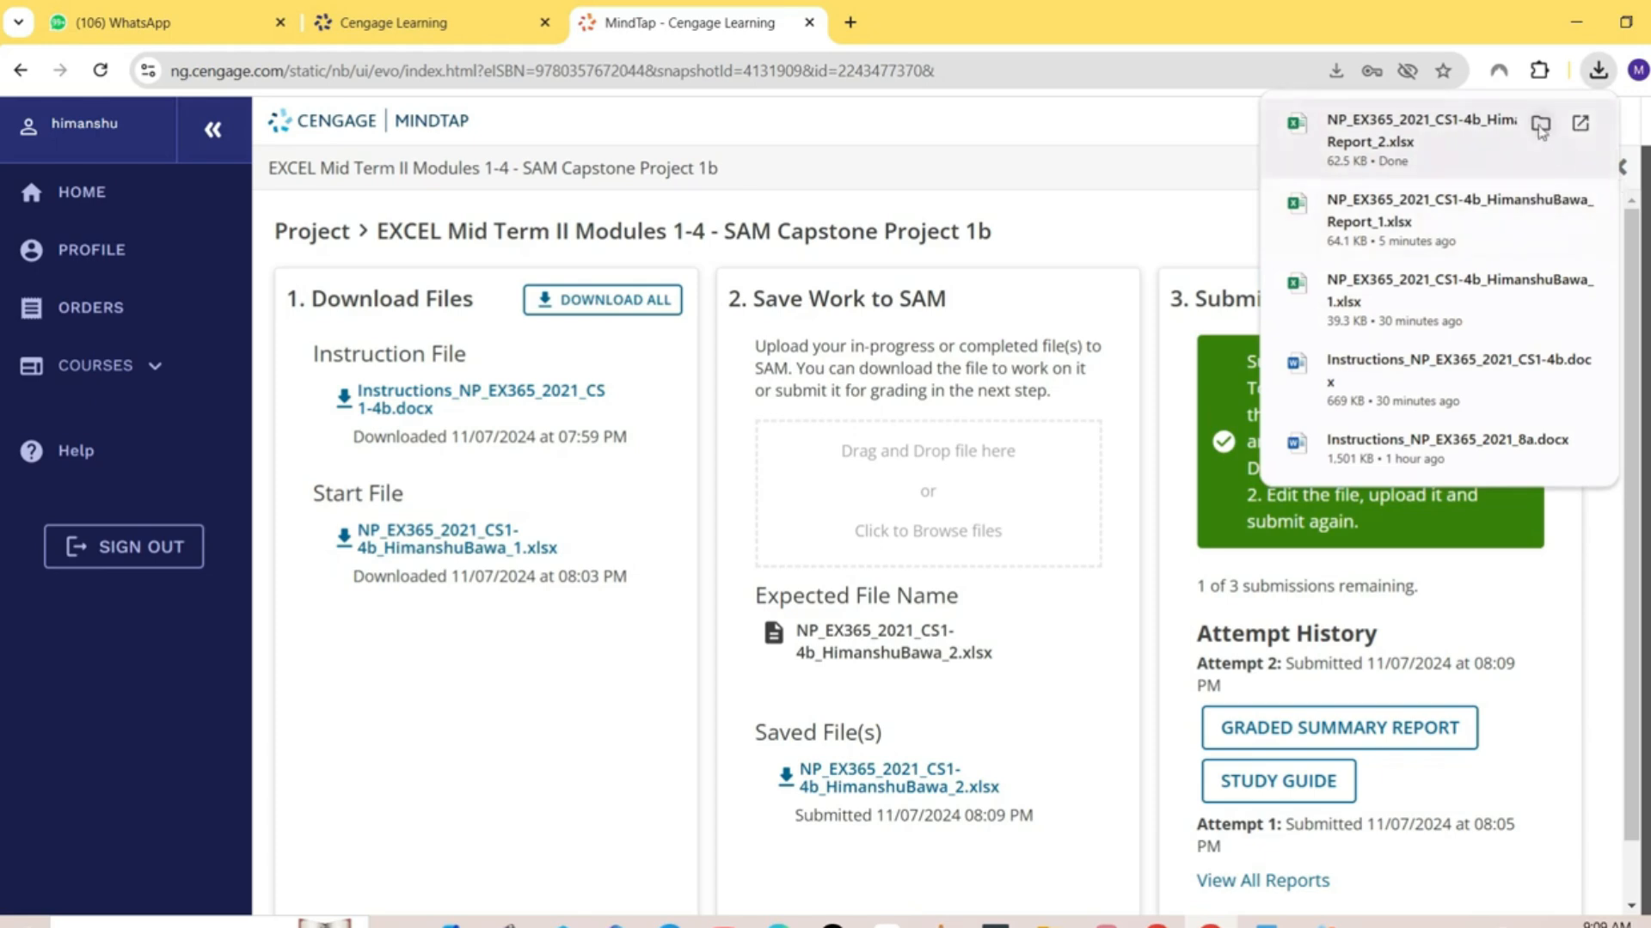
{"action": "left_click", "coordinate": [1540, 123]}
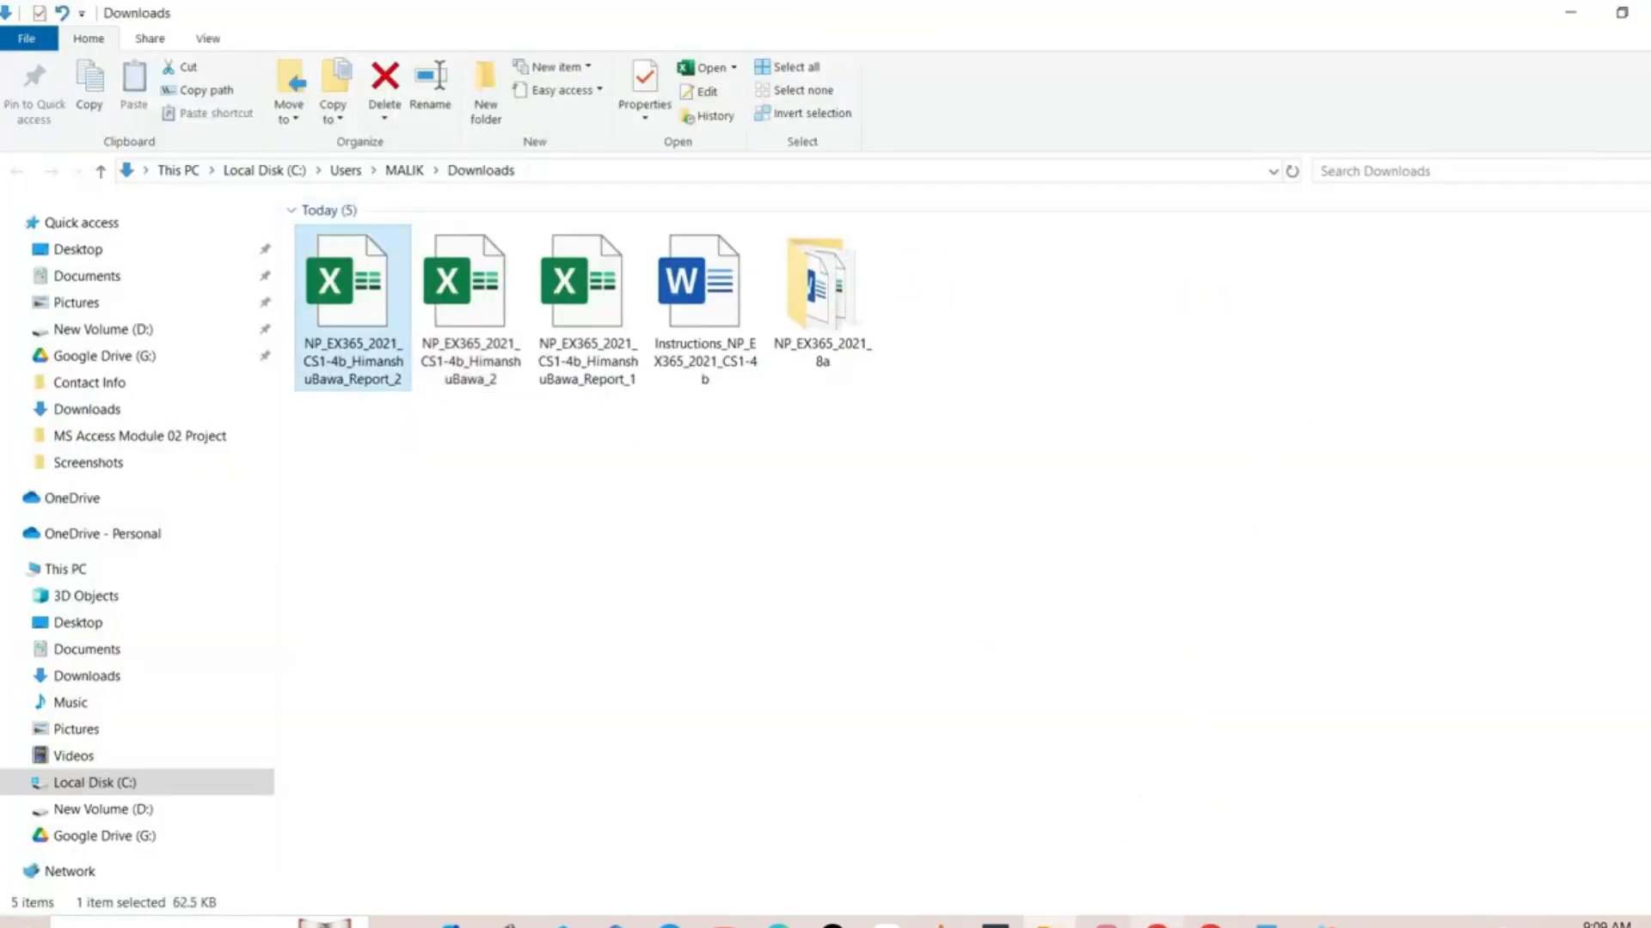
{"action": "left_click", "coordinate": [1210, 925]}
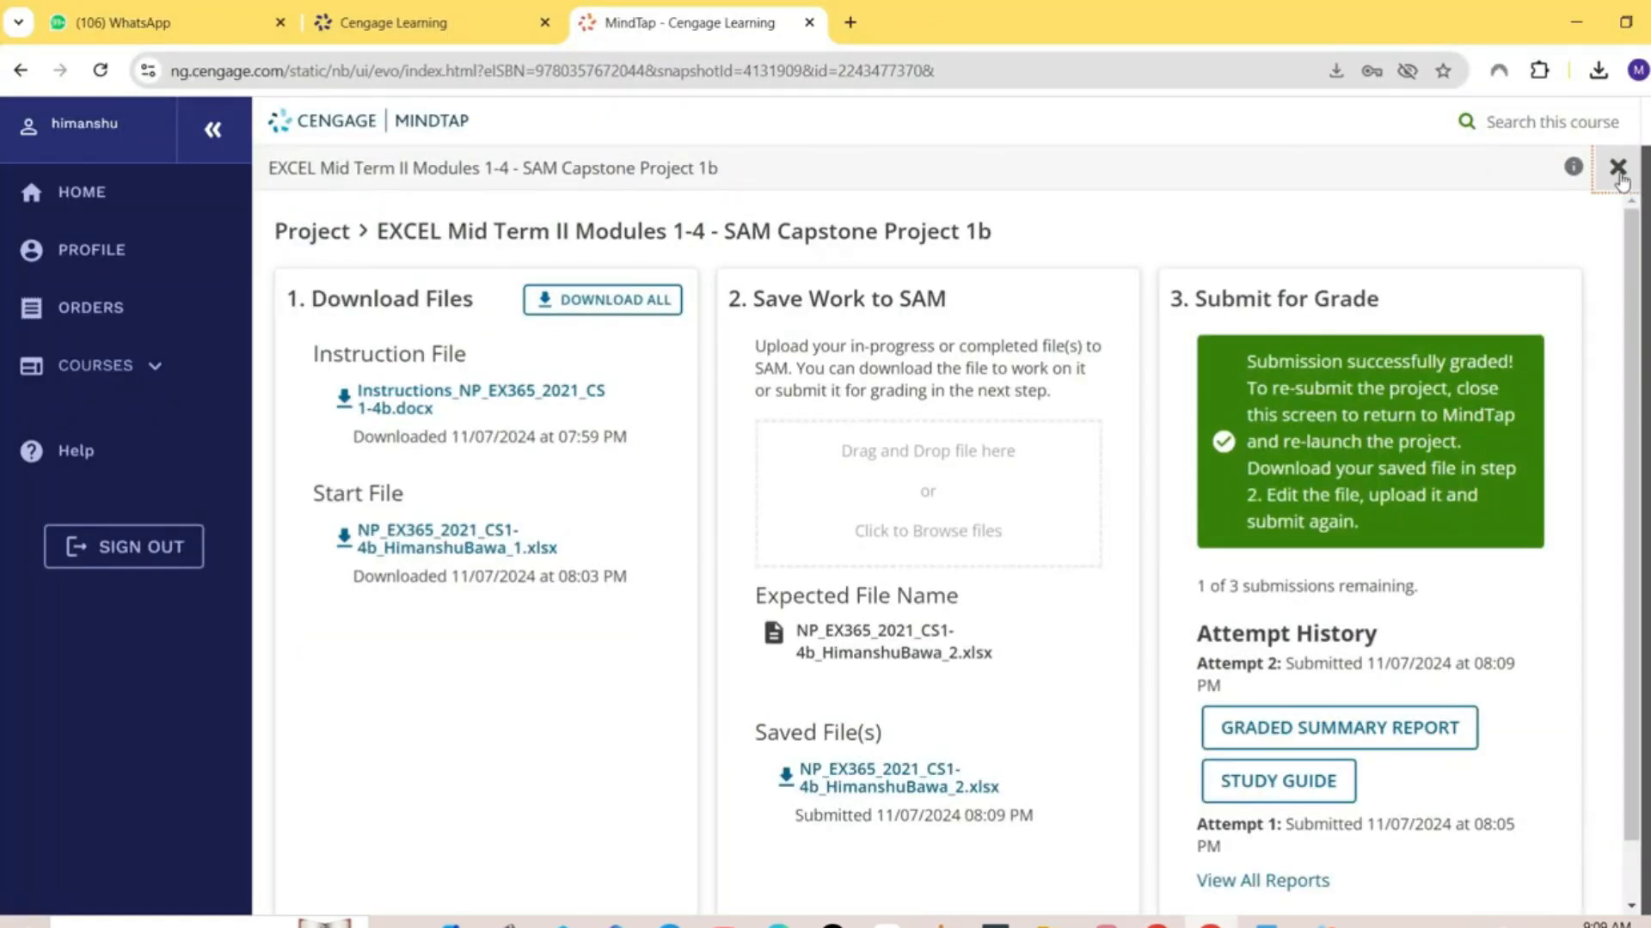
{"action": "left_click", "coordinate": [1617, 167]}
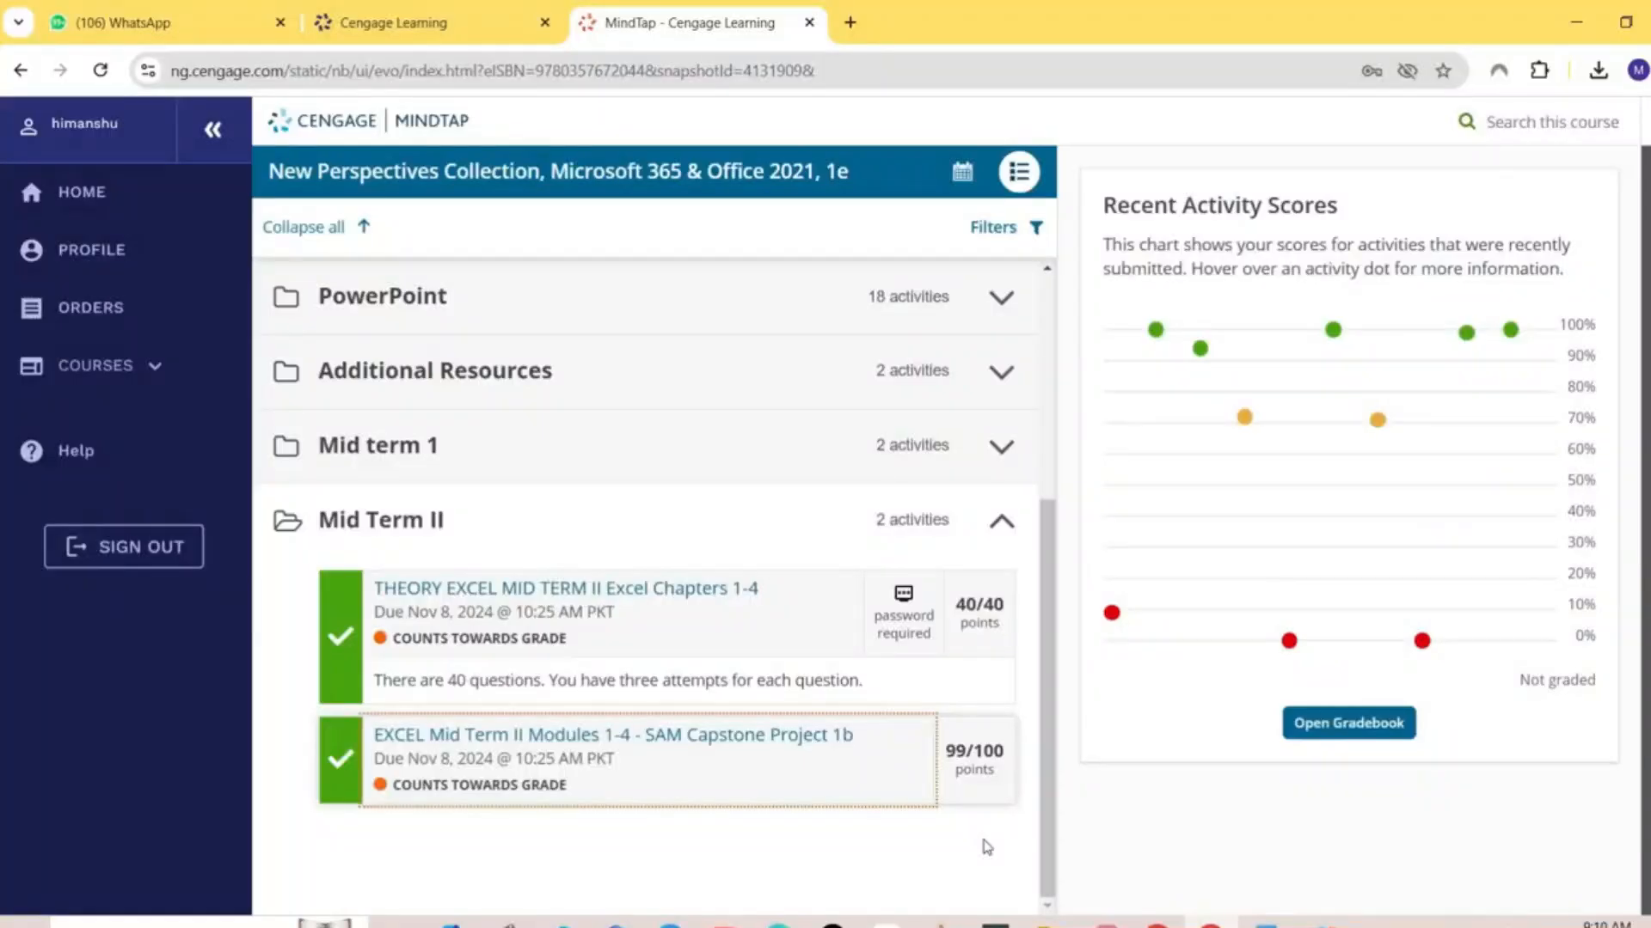
Switch to the client's WhatsApp Web chat and send the copied screenshot of the MindTap scores
{"action": "left_click", "coordinate": [1149, 910]}
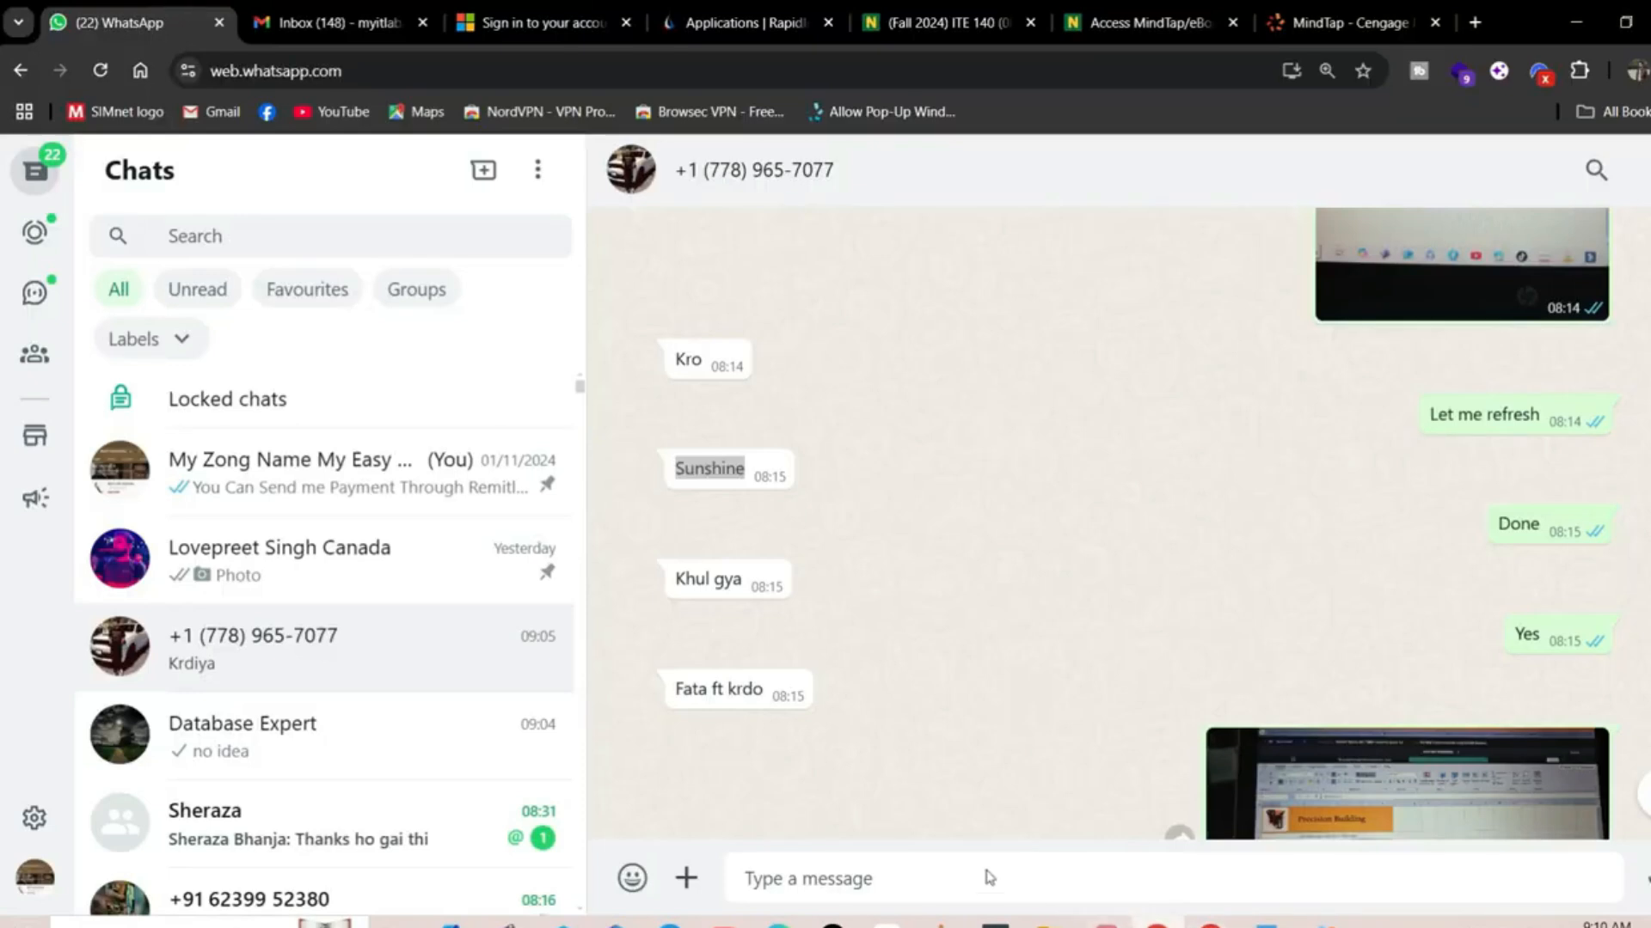
{"action": "left_click", "coordinate": [908, 883]}
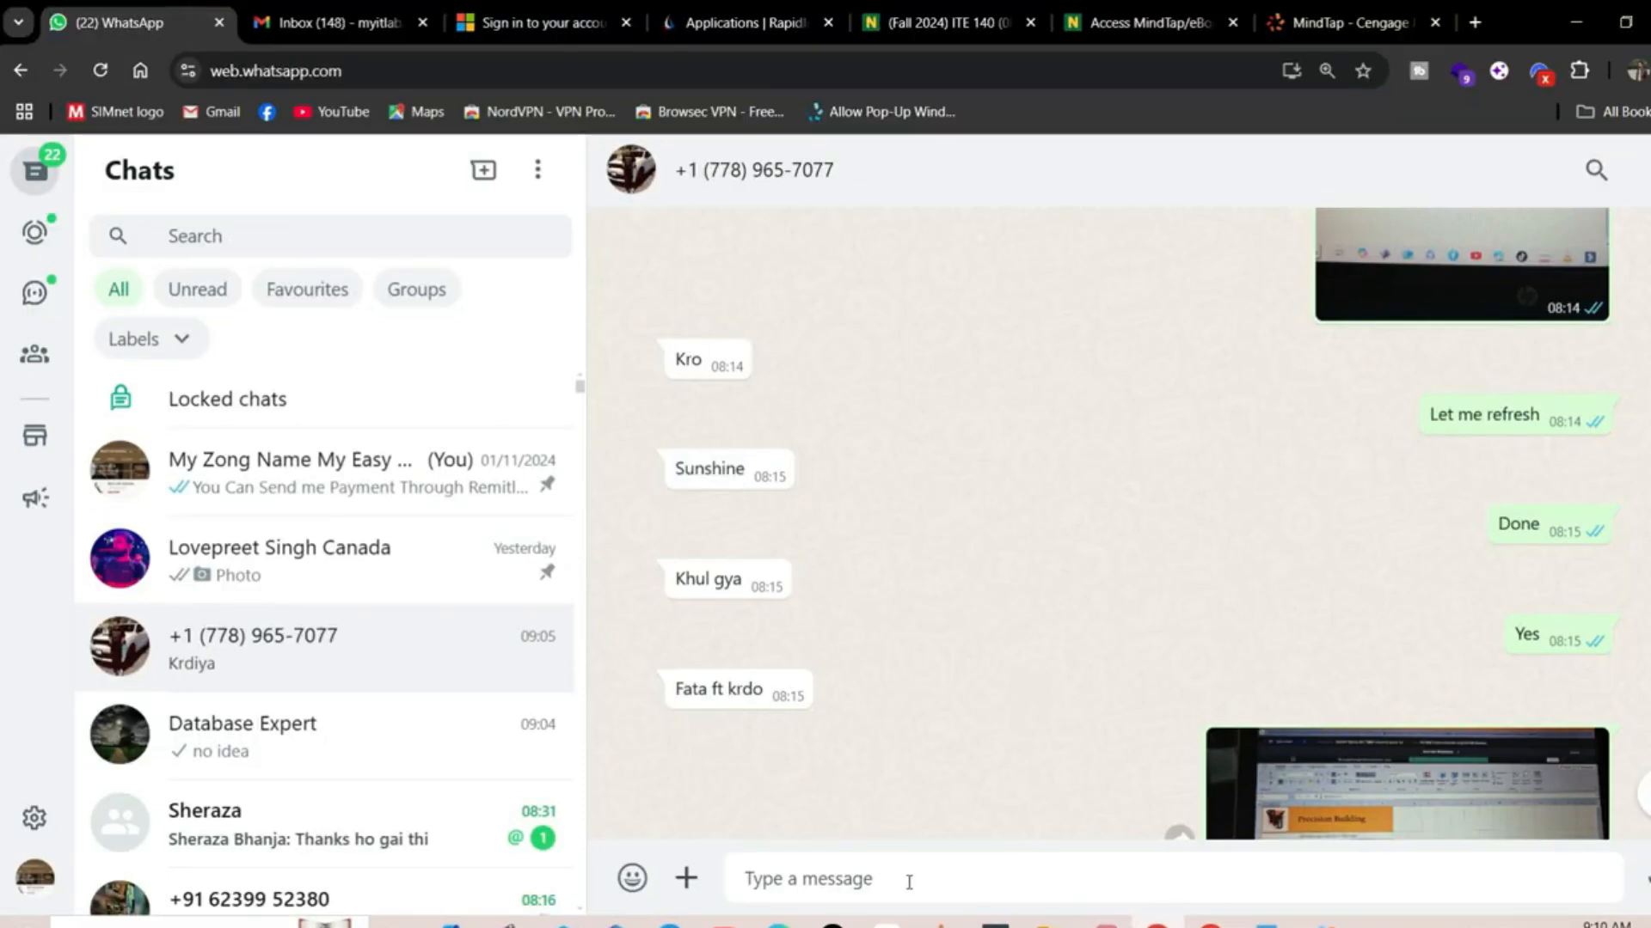
{"action": "key", "text": "ctrl+v"}
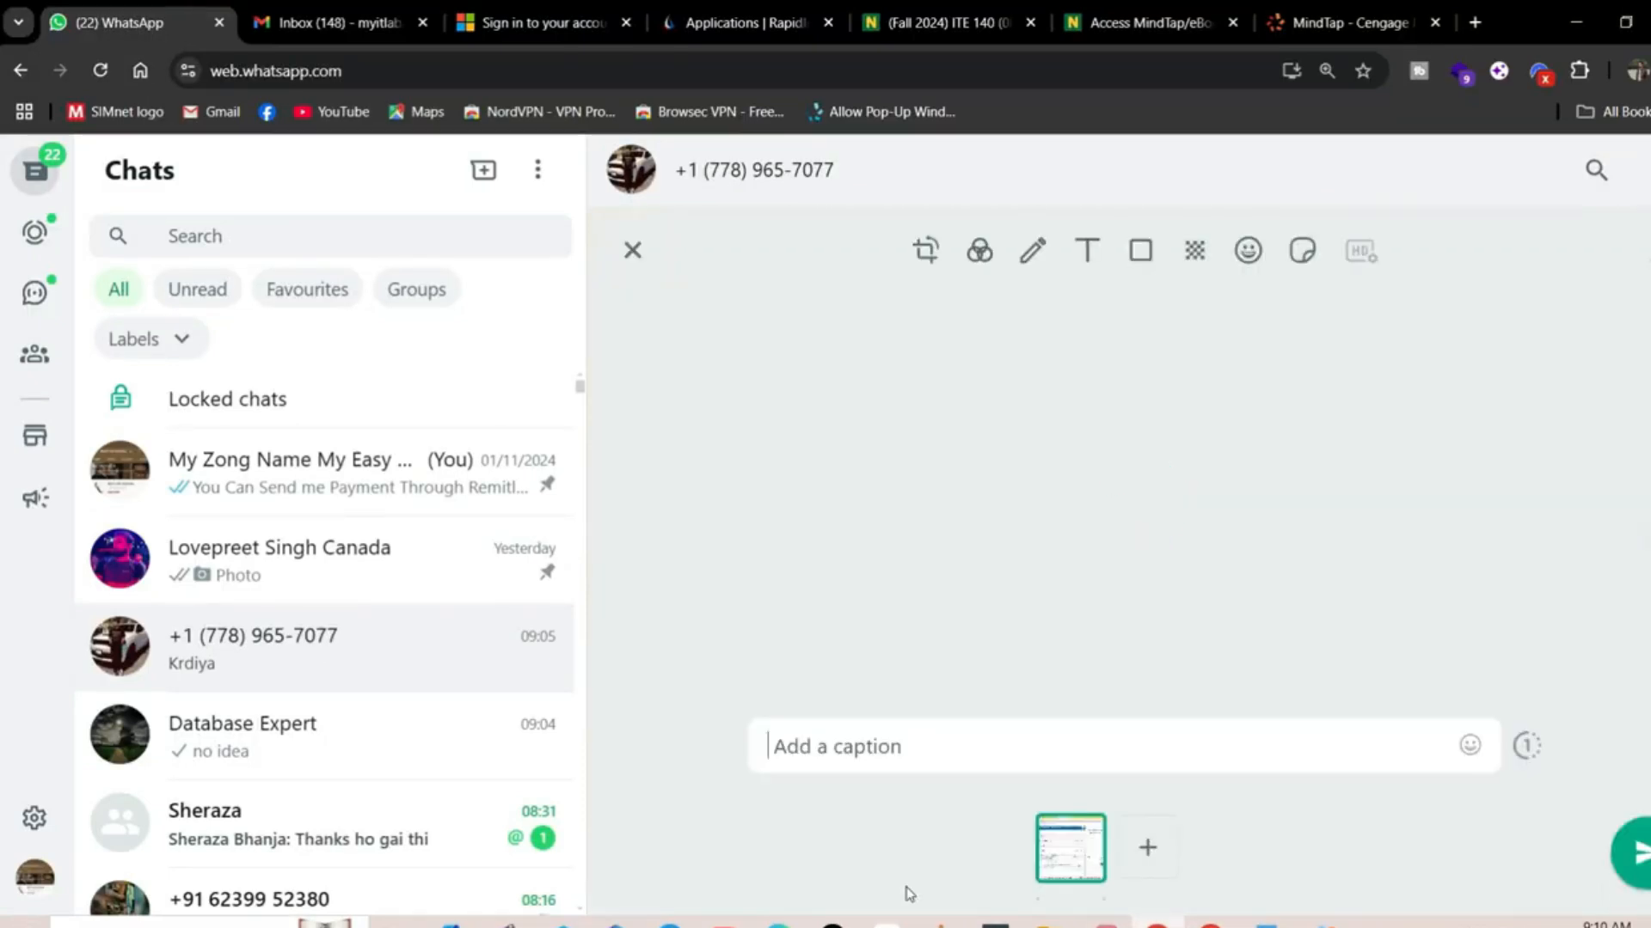
{"action": "key", "text": "Return"}
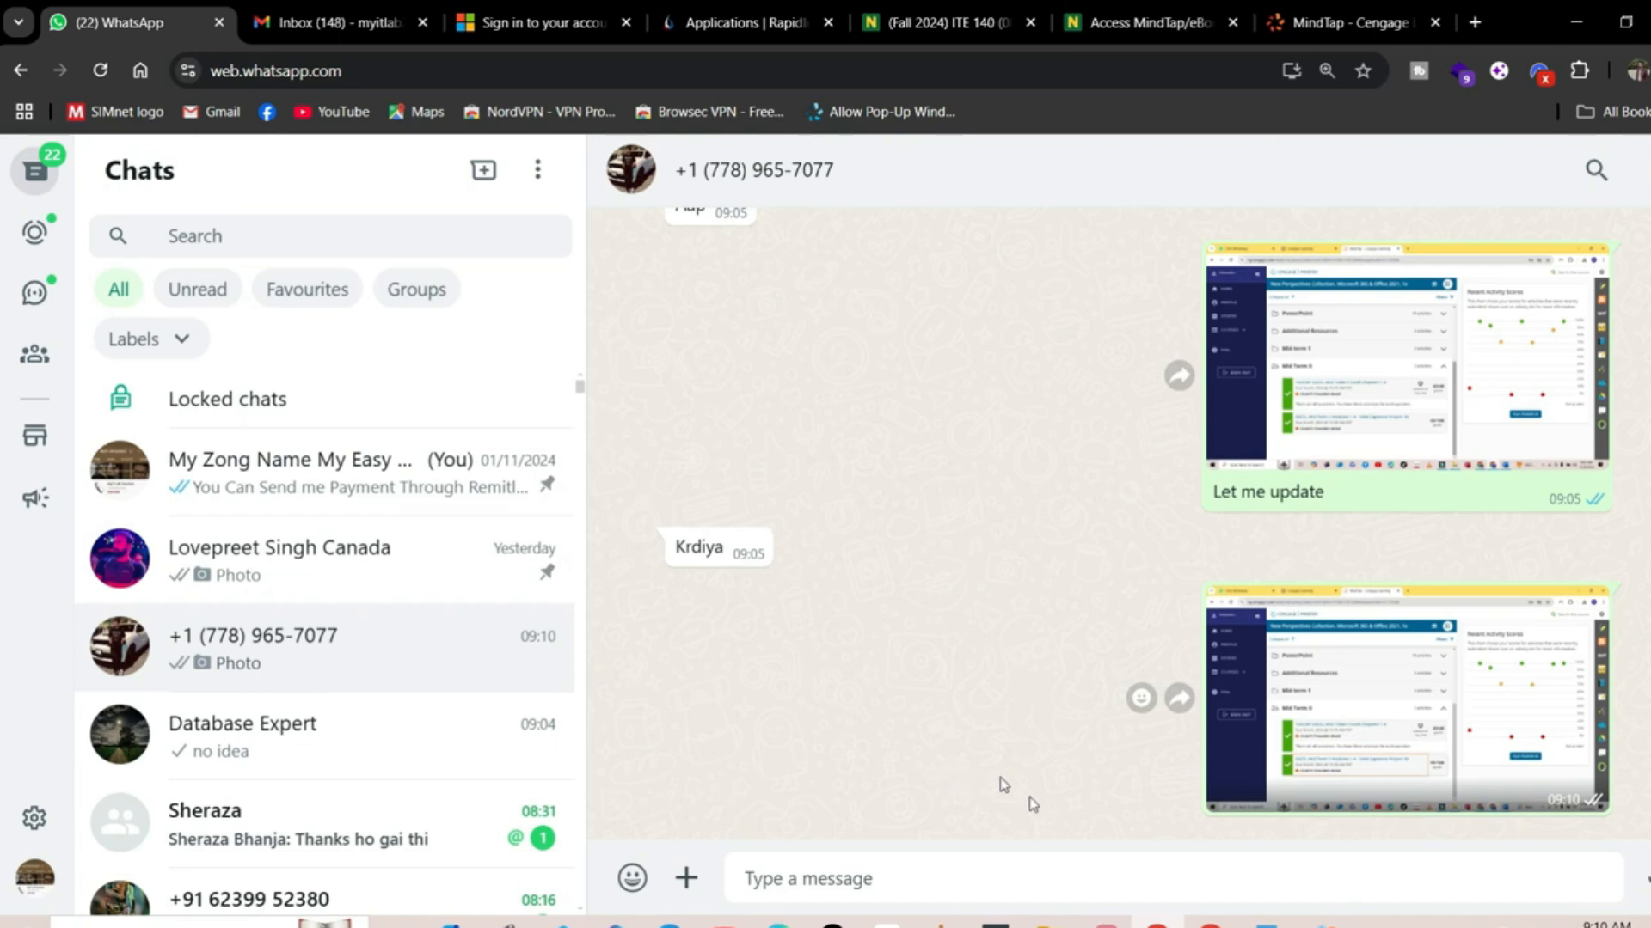
Send the completed _2 workbook and the Report_2 workbook from the Downloads folder to the same WhatsApp chat
{"action": "left_click", "coordinate": [1050, 923]}
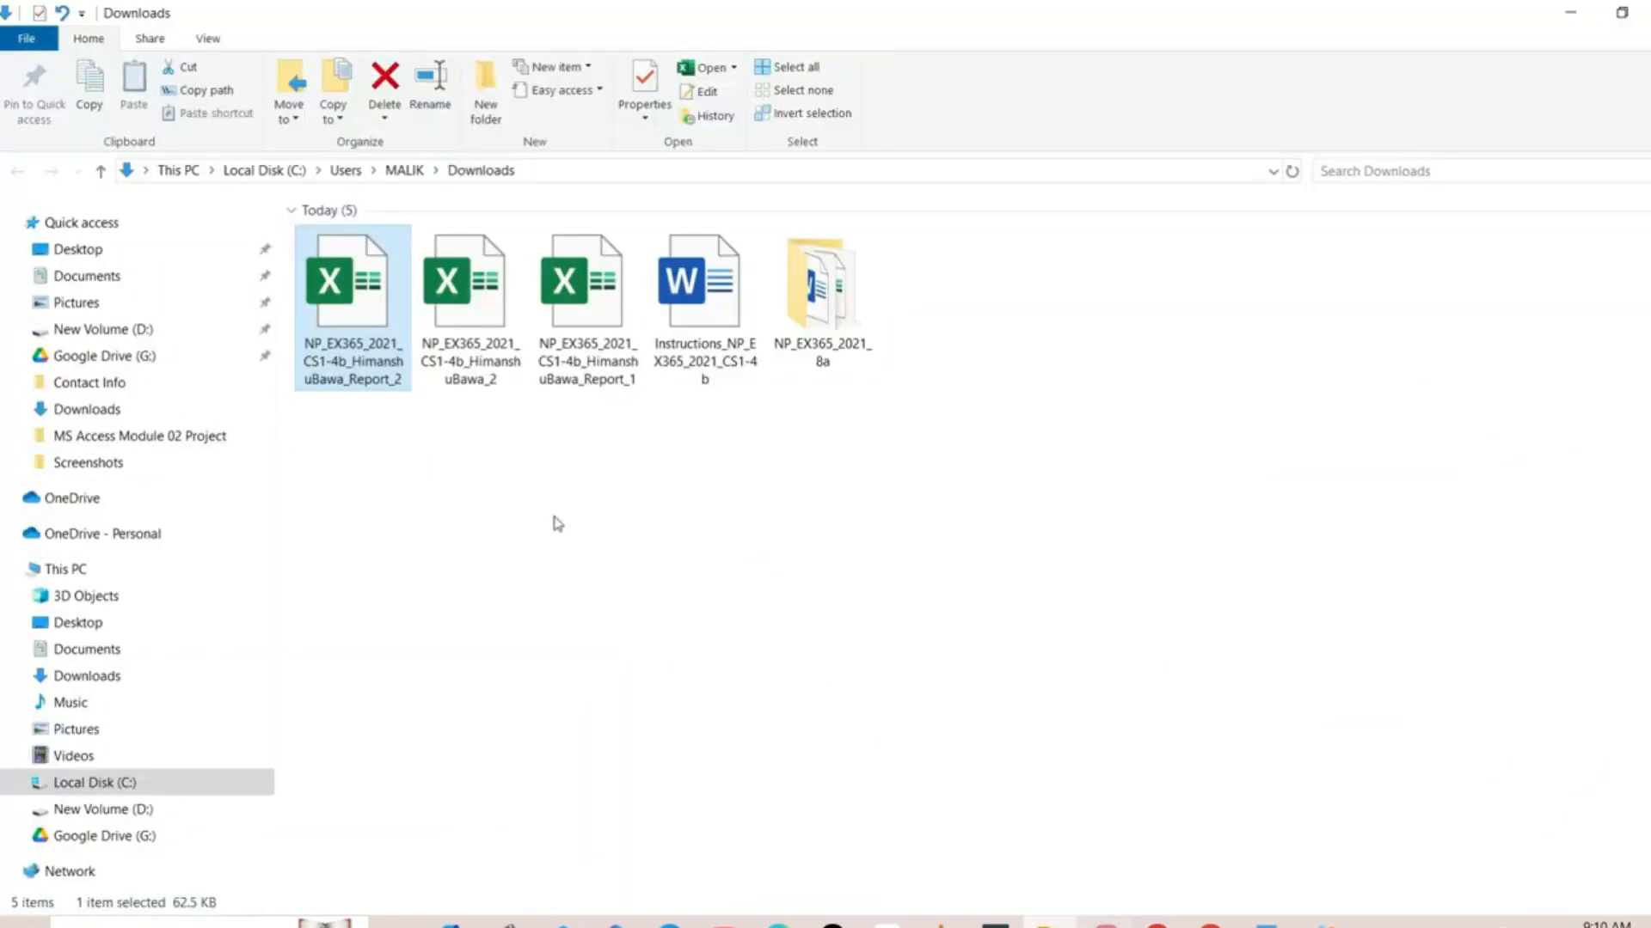
{"action": "left_click", "coordinate": [447, 361], "text": "ctrl"}
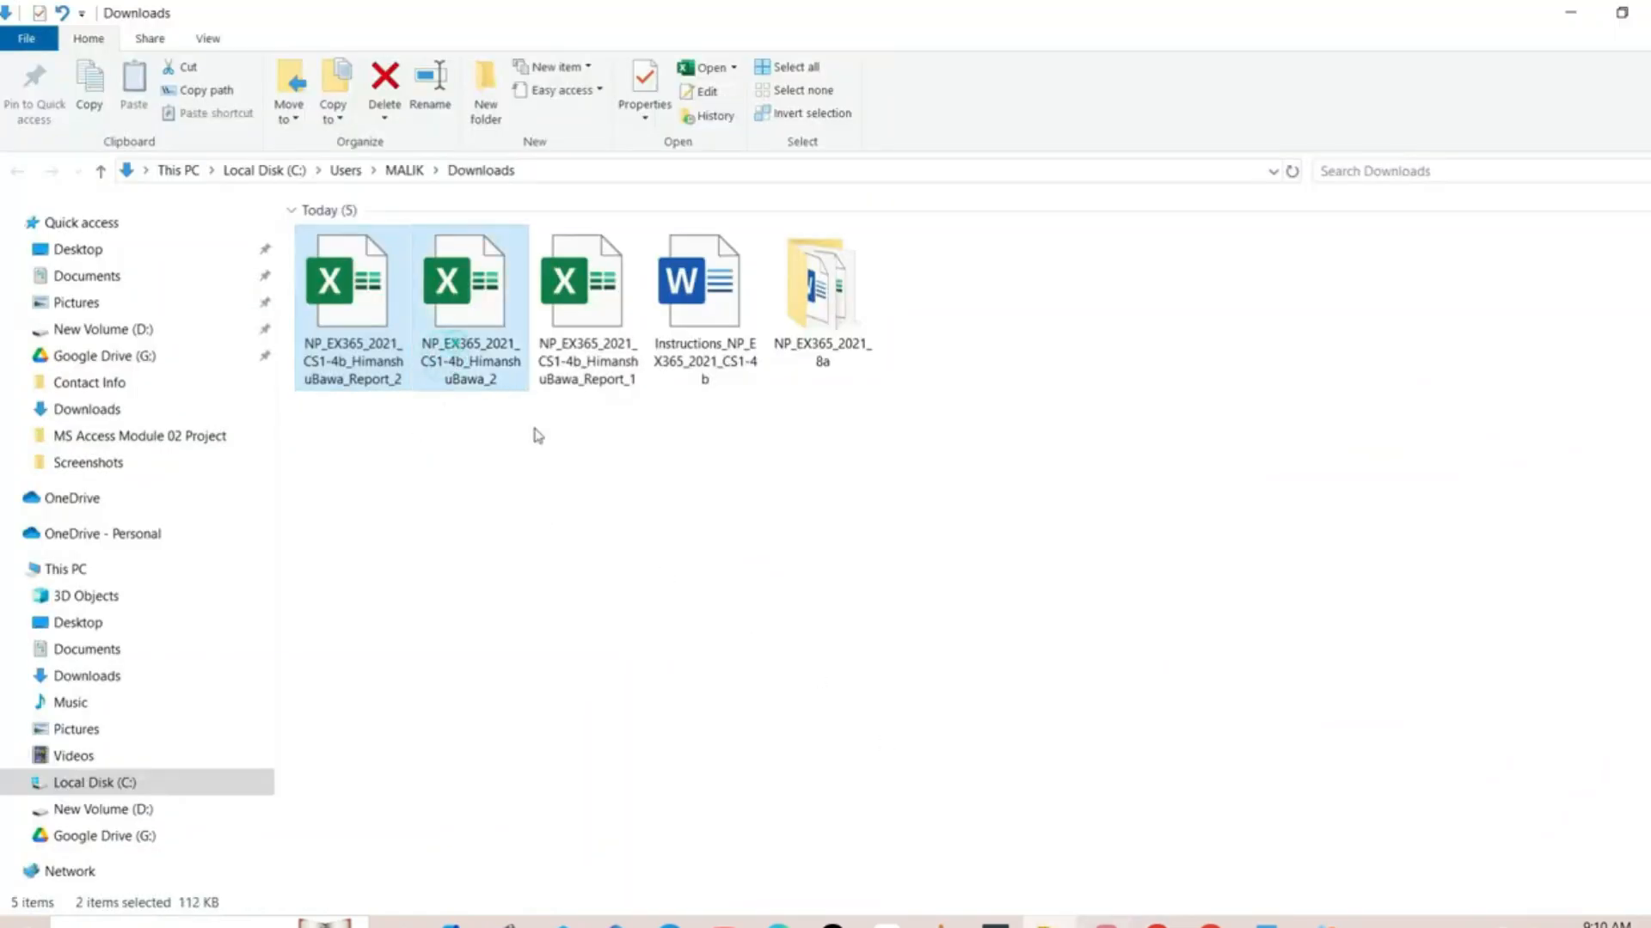
{"action": "left_click_drag", "start_coordinate": [464, 357], "coordinate": [1160, 924]}
{"action": "left_click_drag", "start_coordinate": [1190, 860], "coordinate": [1297, 571]}
{"action": "left_click", "coordinate": [1634, 853]}
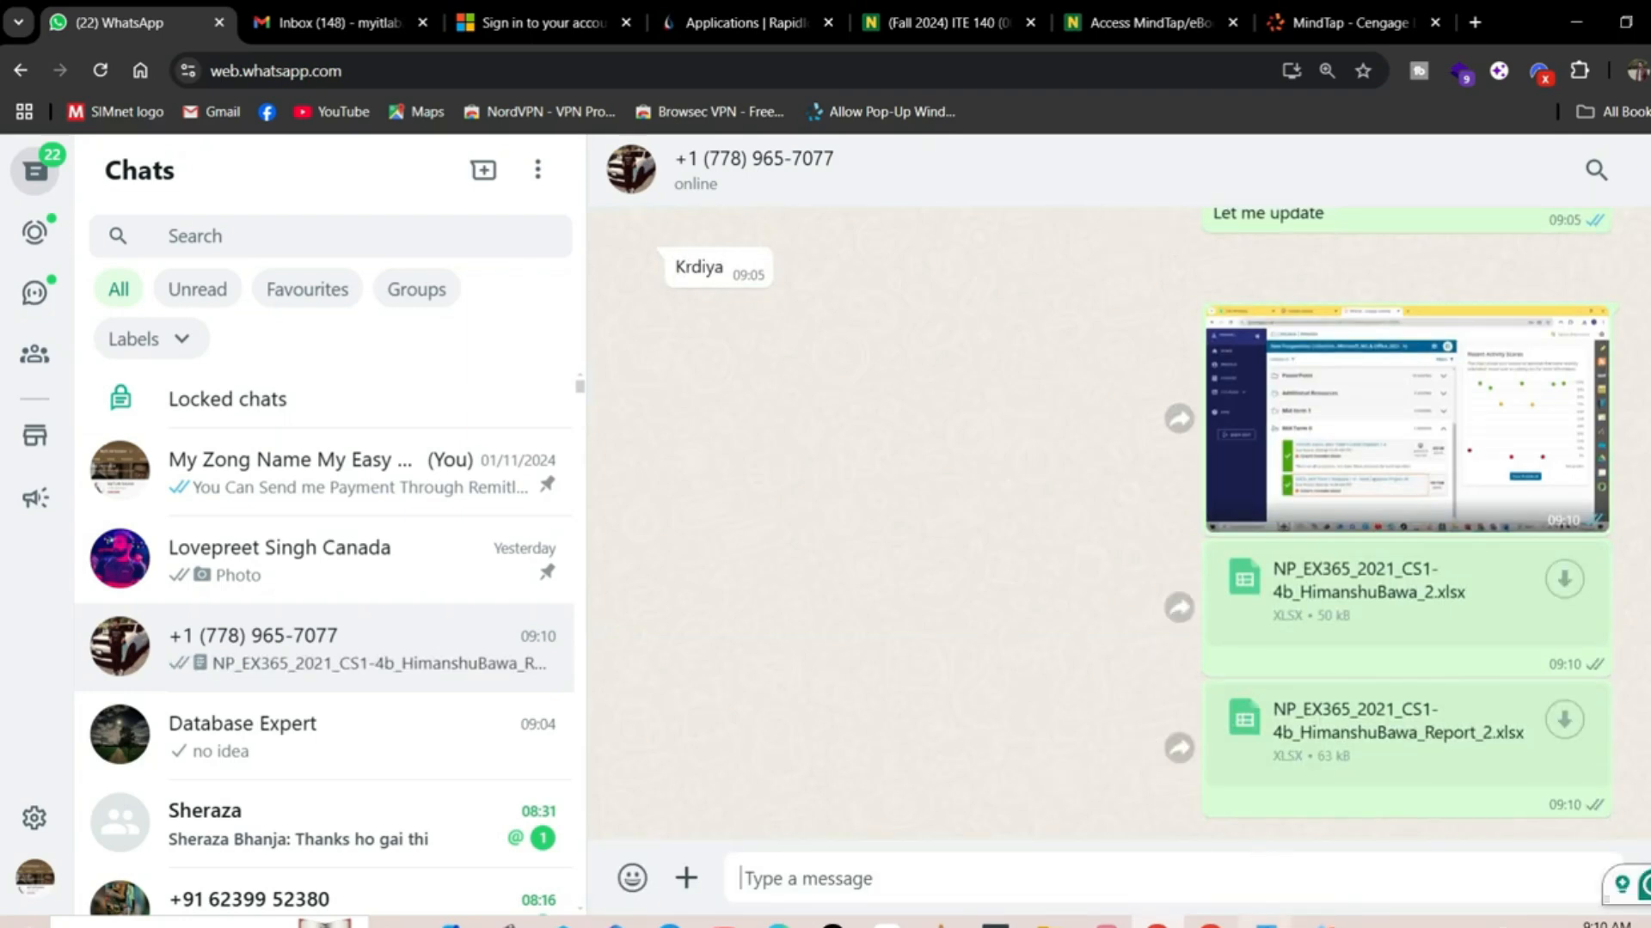
{"action": "left_click", "coordinate": [1266, 924]}
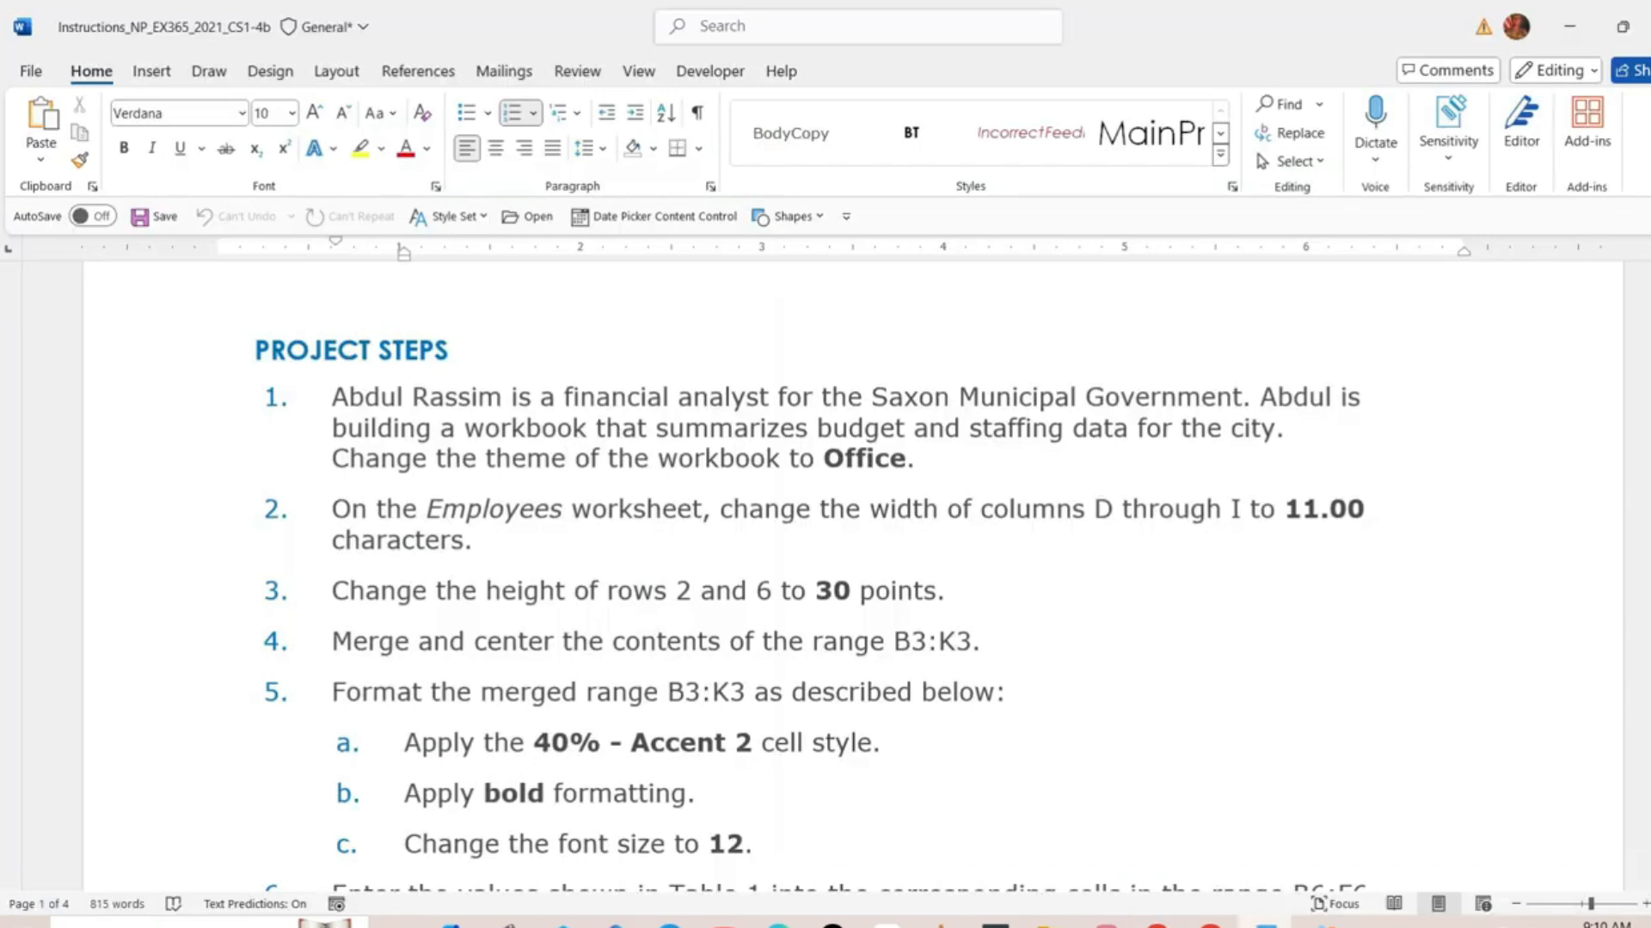
{"action": "scroll", "coordinate": [3, 361], "scroll_direction": "up", "scroll_amount": 10}
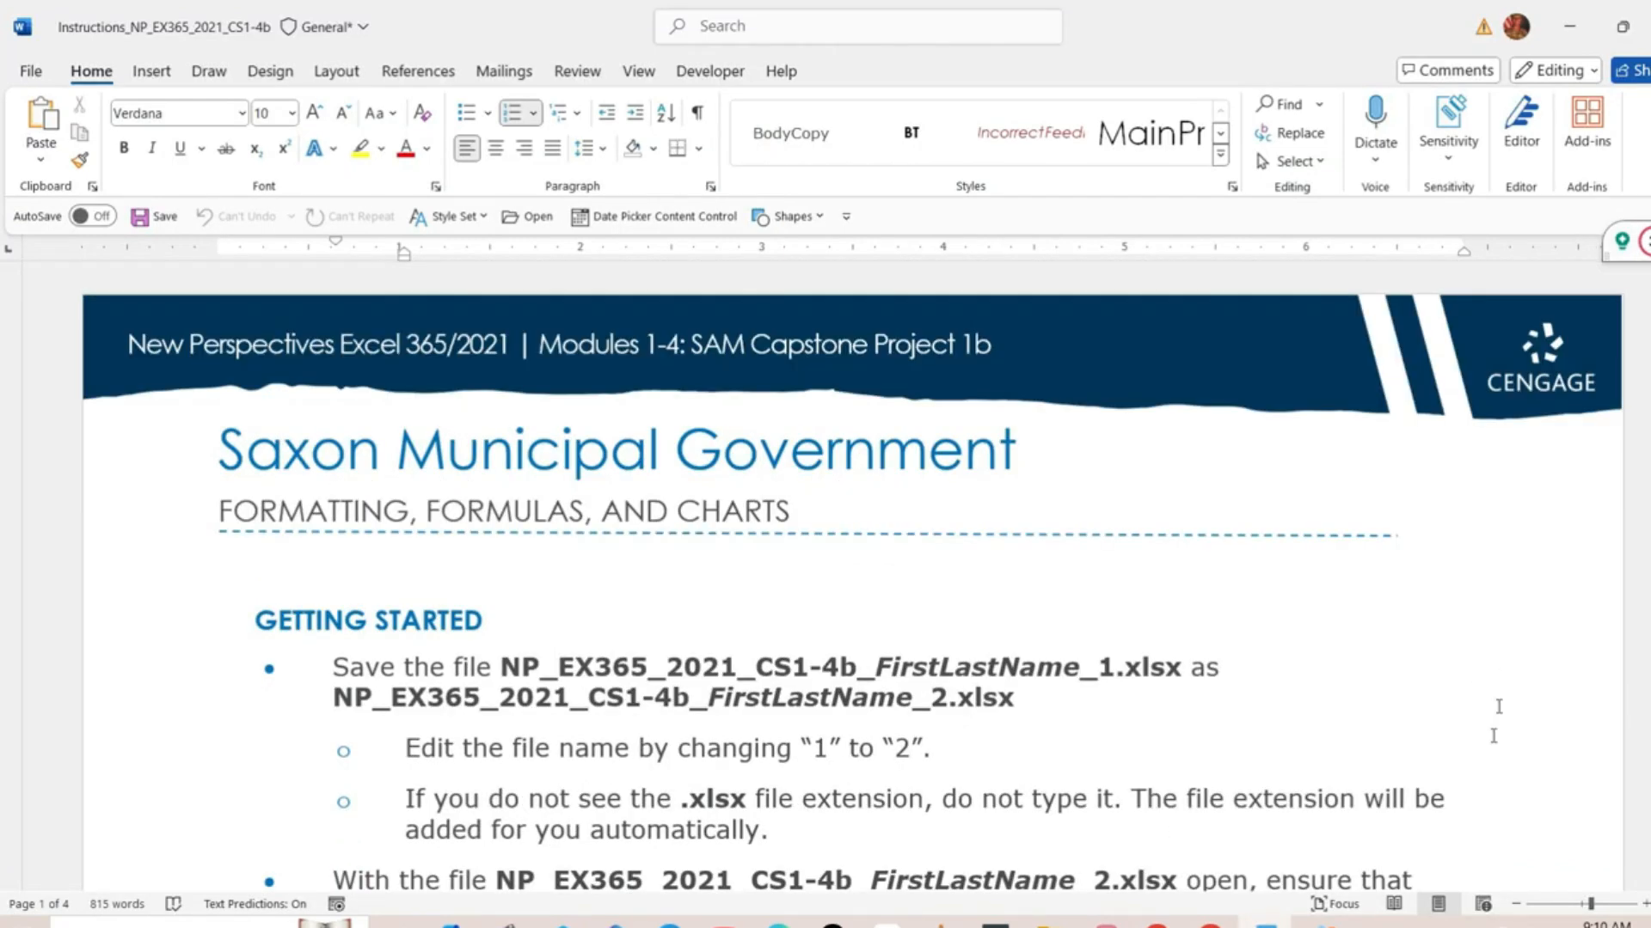
{"action": "left_click", "coordinate": [1423, 924]}
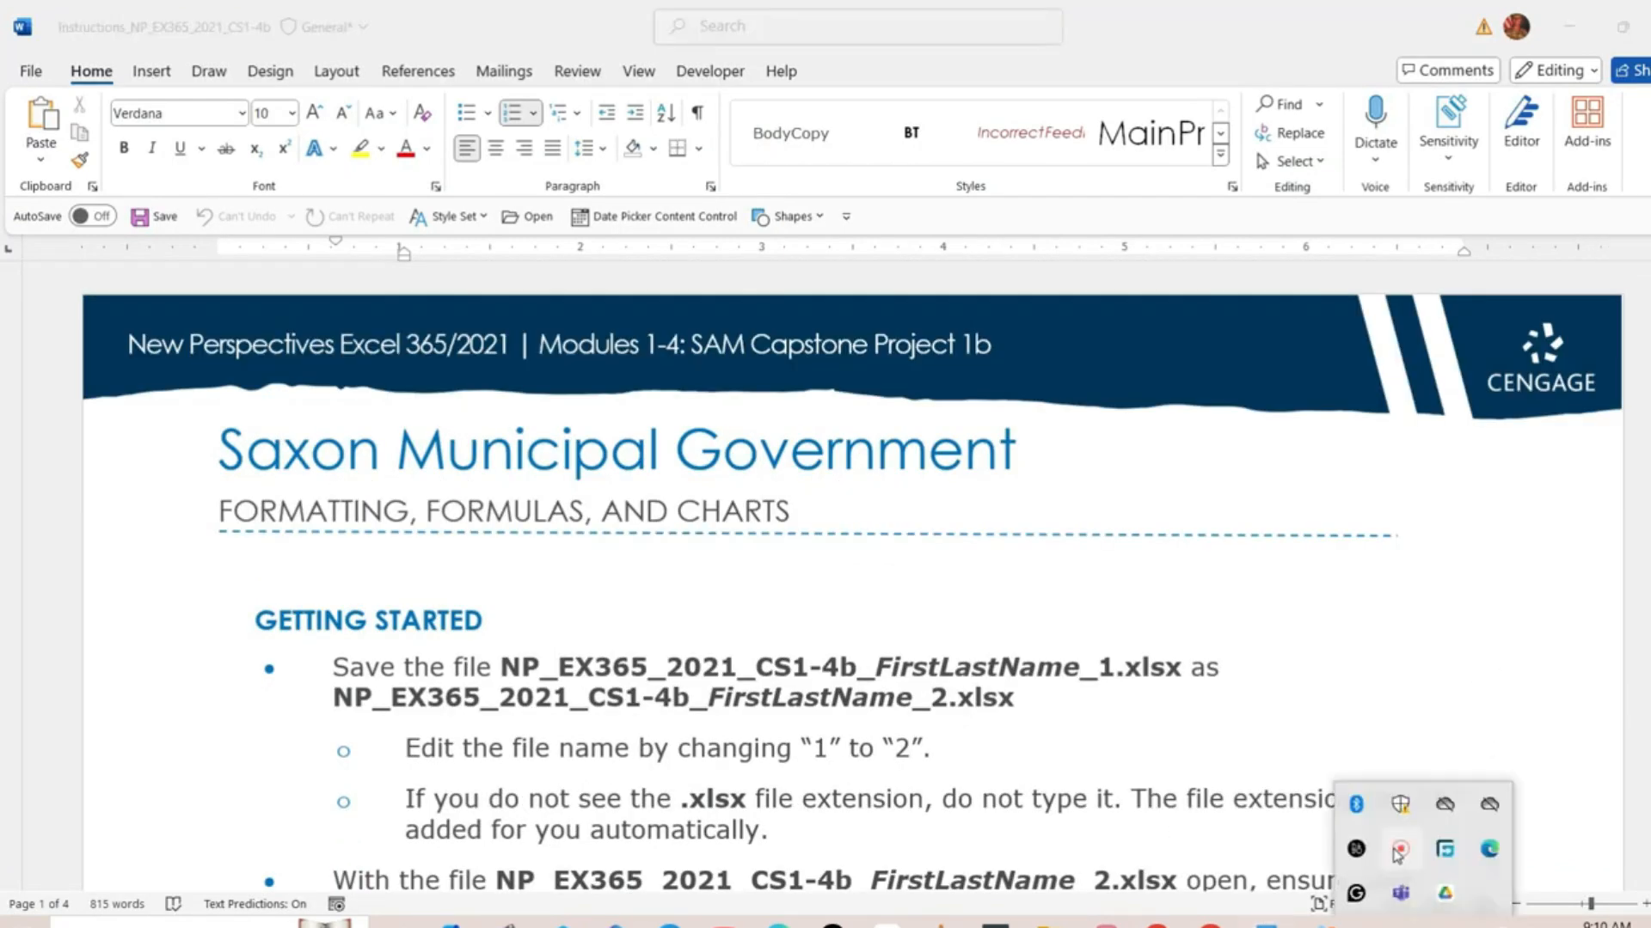
{"action": "left_click", "coordinate": [1395, 853]}
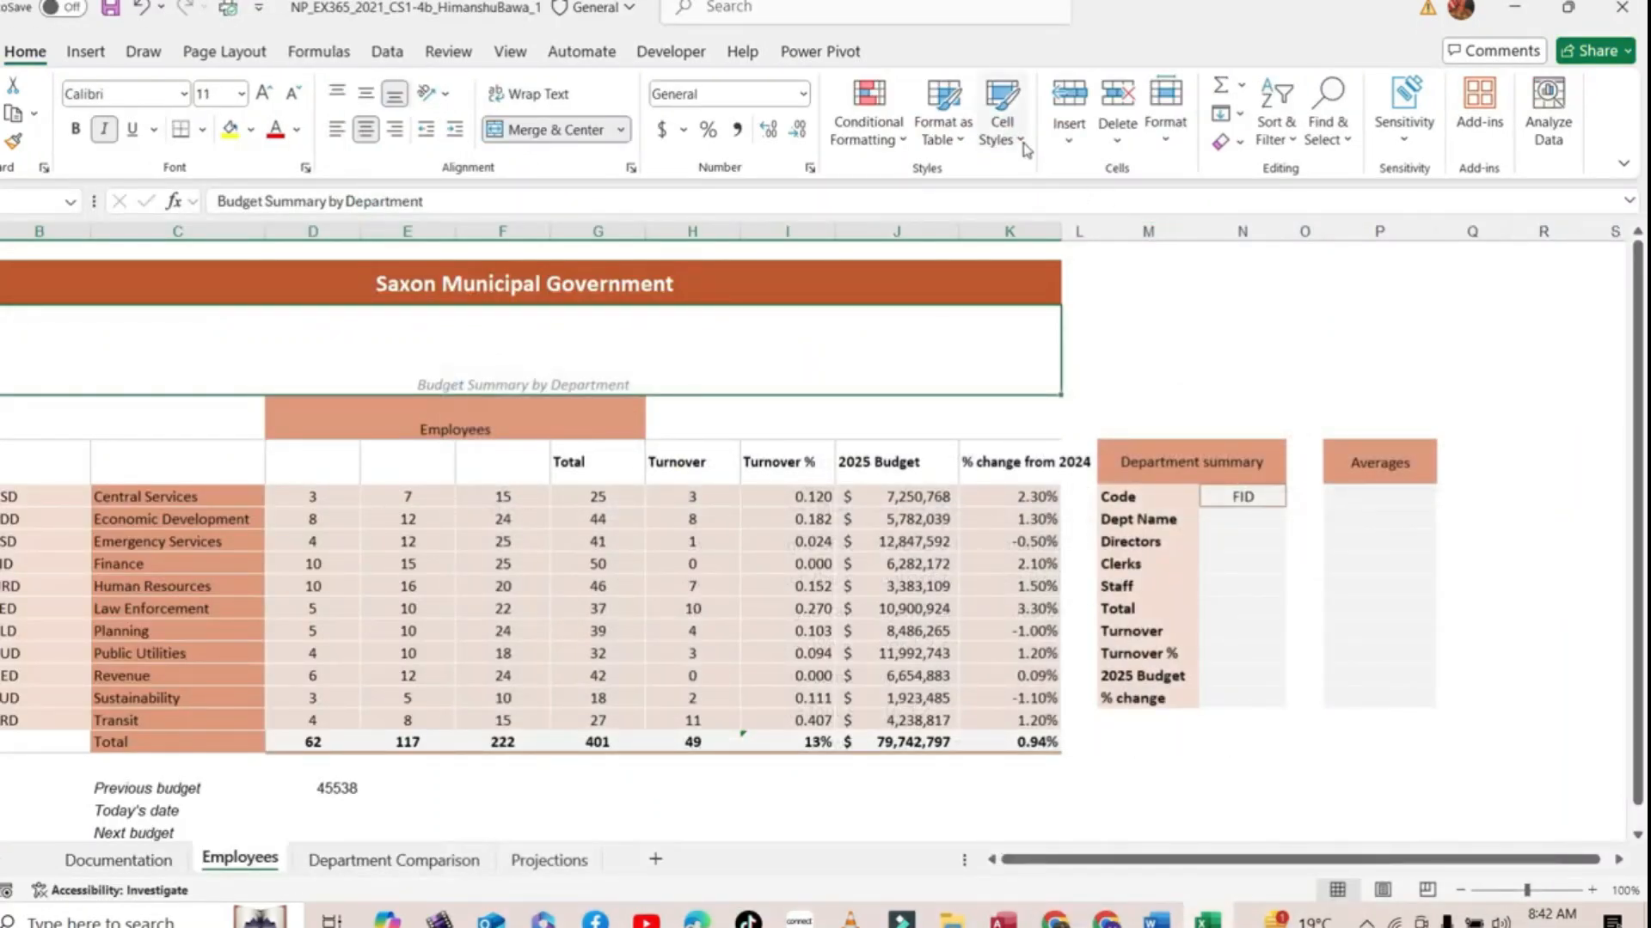
Apply the 40% - Accent2 cell style to the merged Budget Summary by Department range on the Employees worksheet and save the workbook
{"action": "left_click", "coordinate": [1023, 146]}
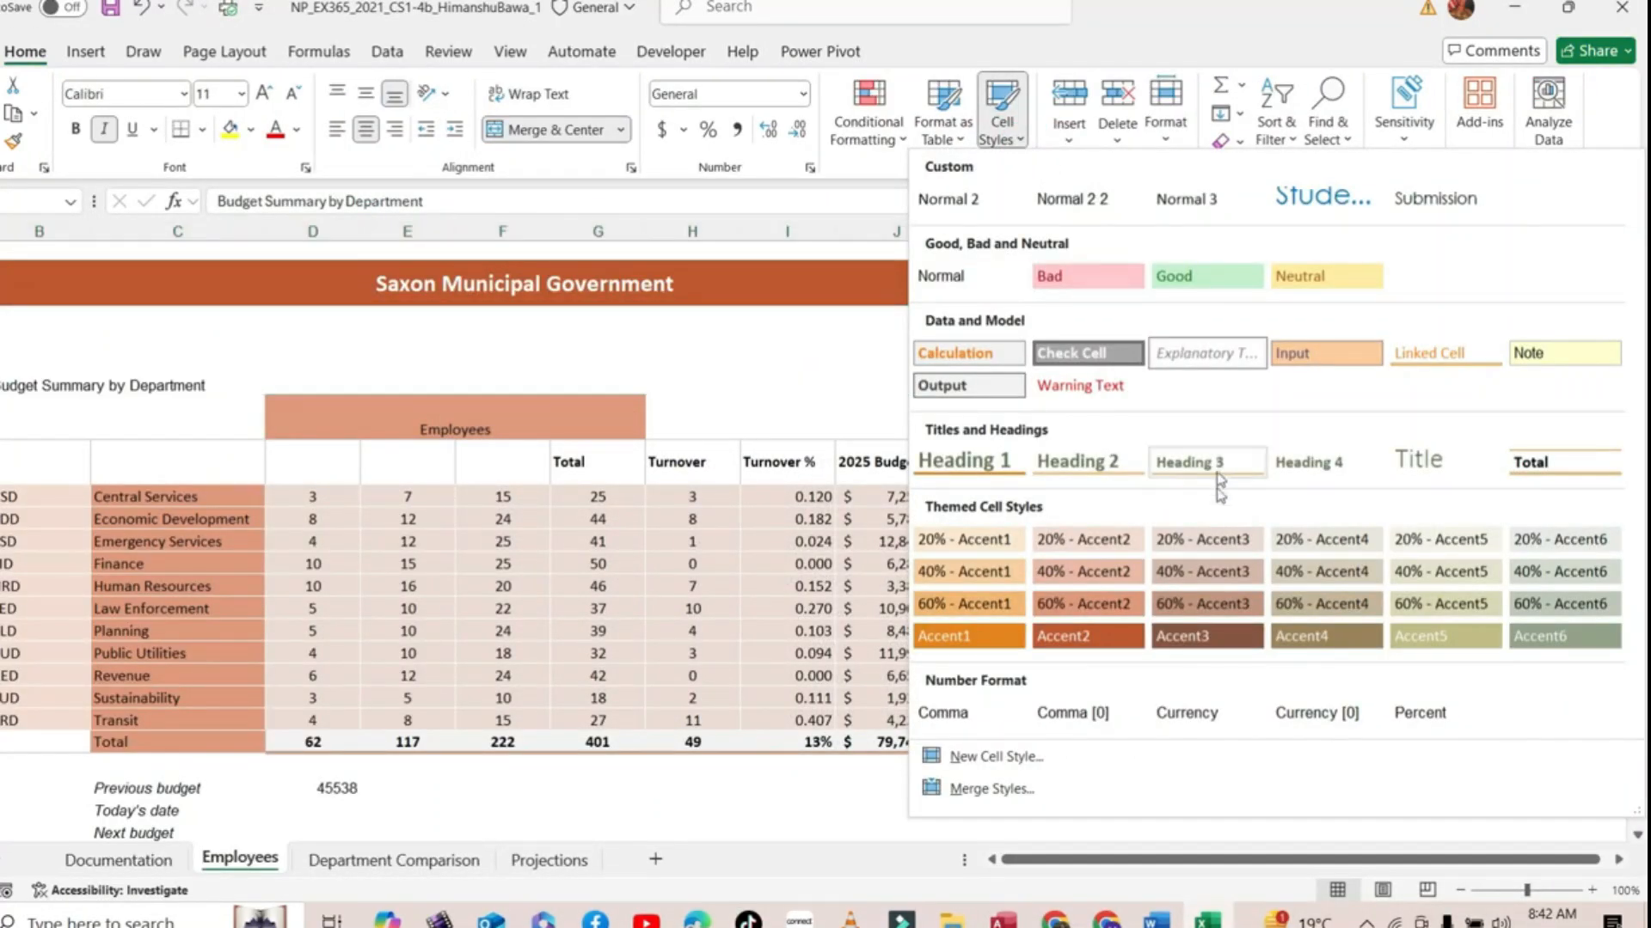
{"action": "left_click", "coordinate": [1068, 570]}
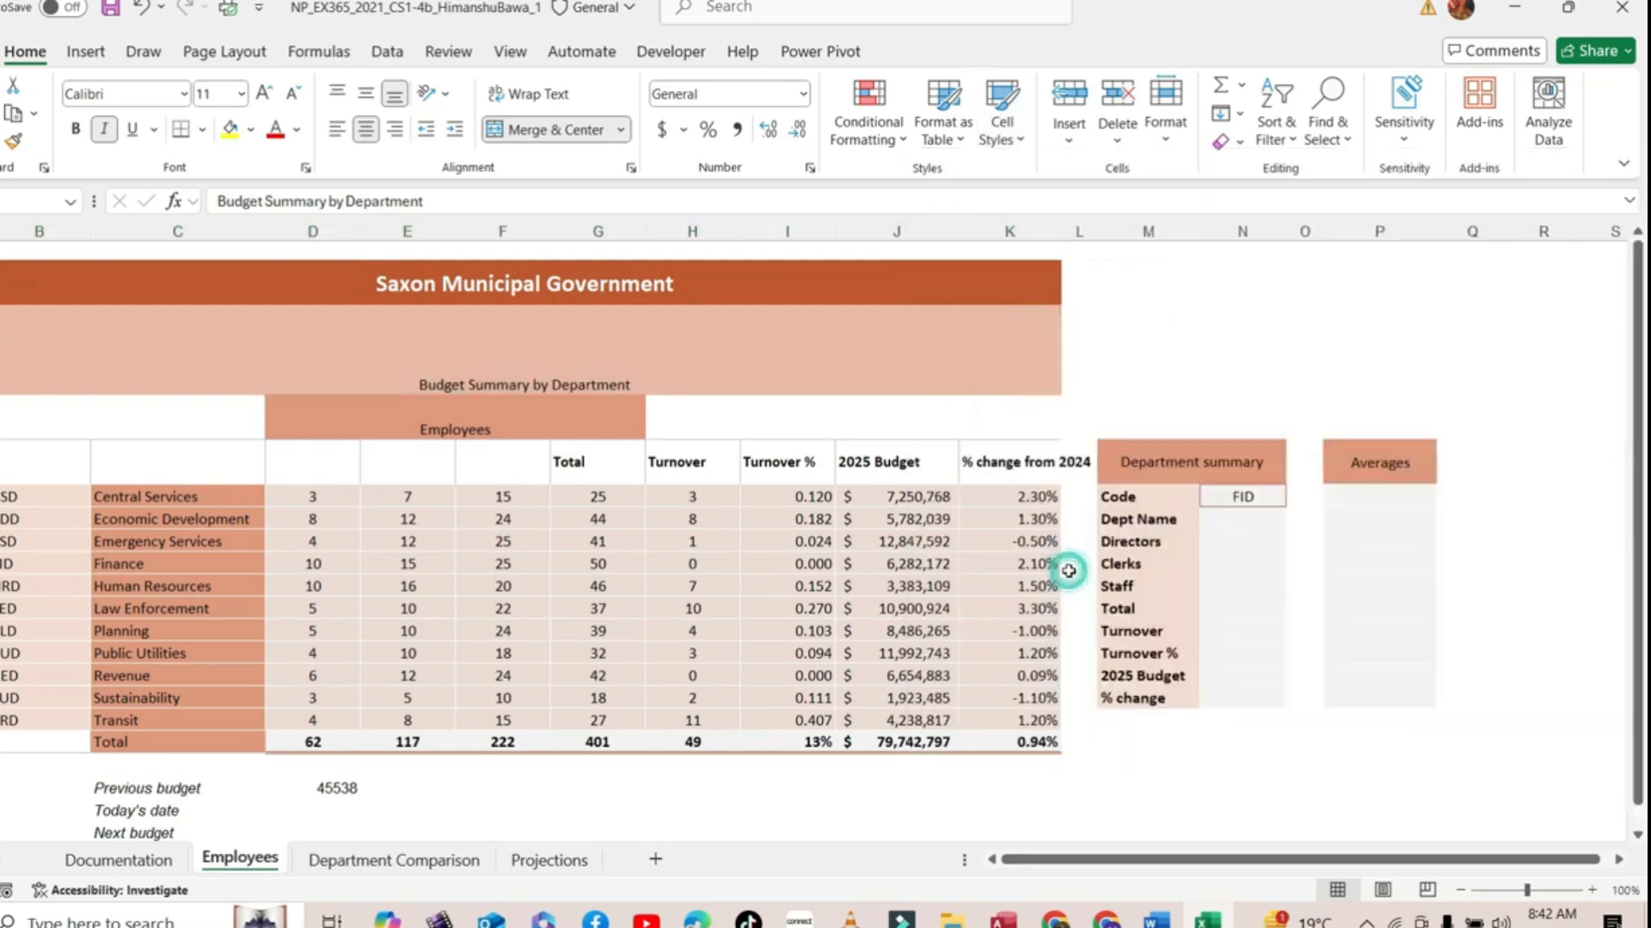
{"action": "left_click", "coordinate": [796, 410]}
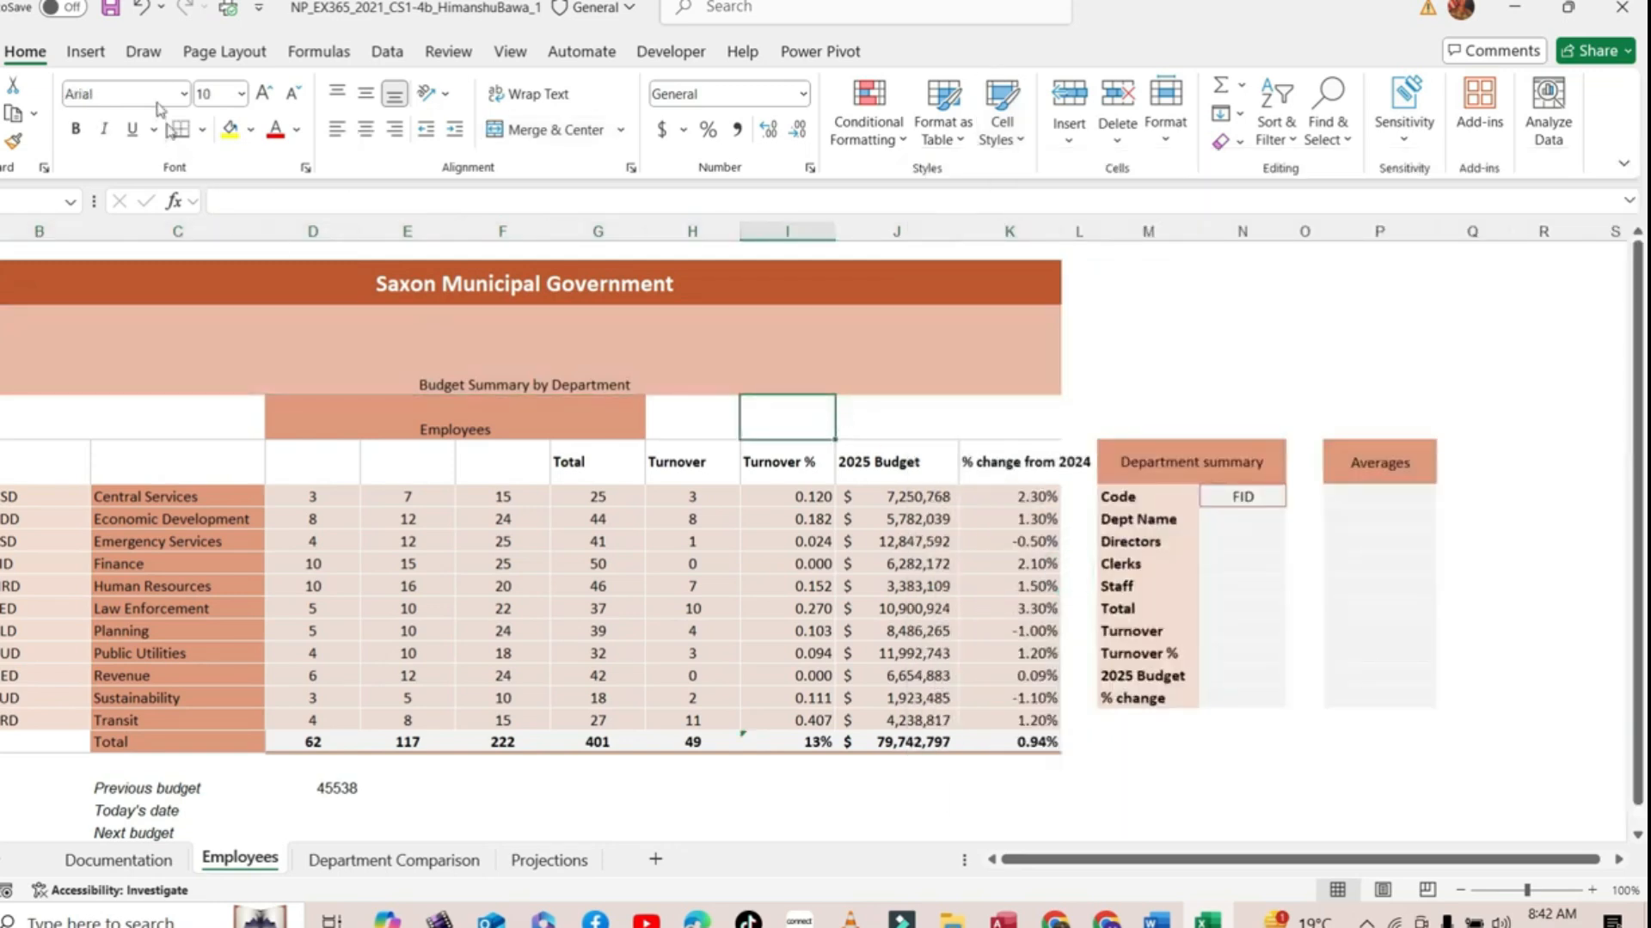
{"action": "left_click", "coordinate": [110, 8]}
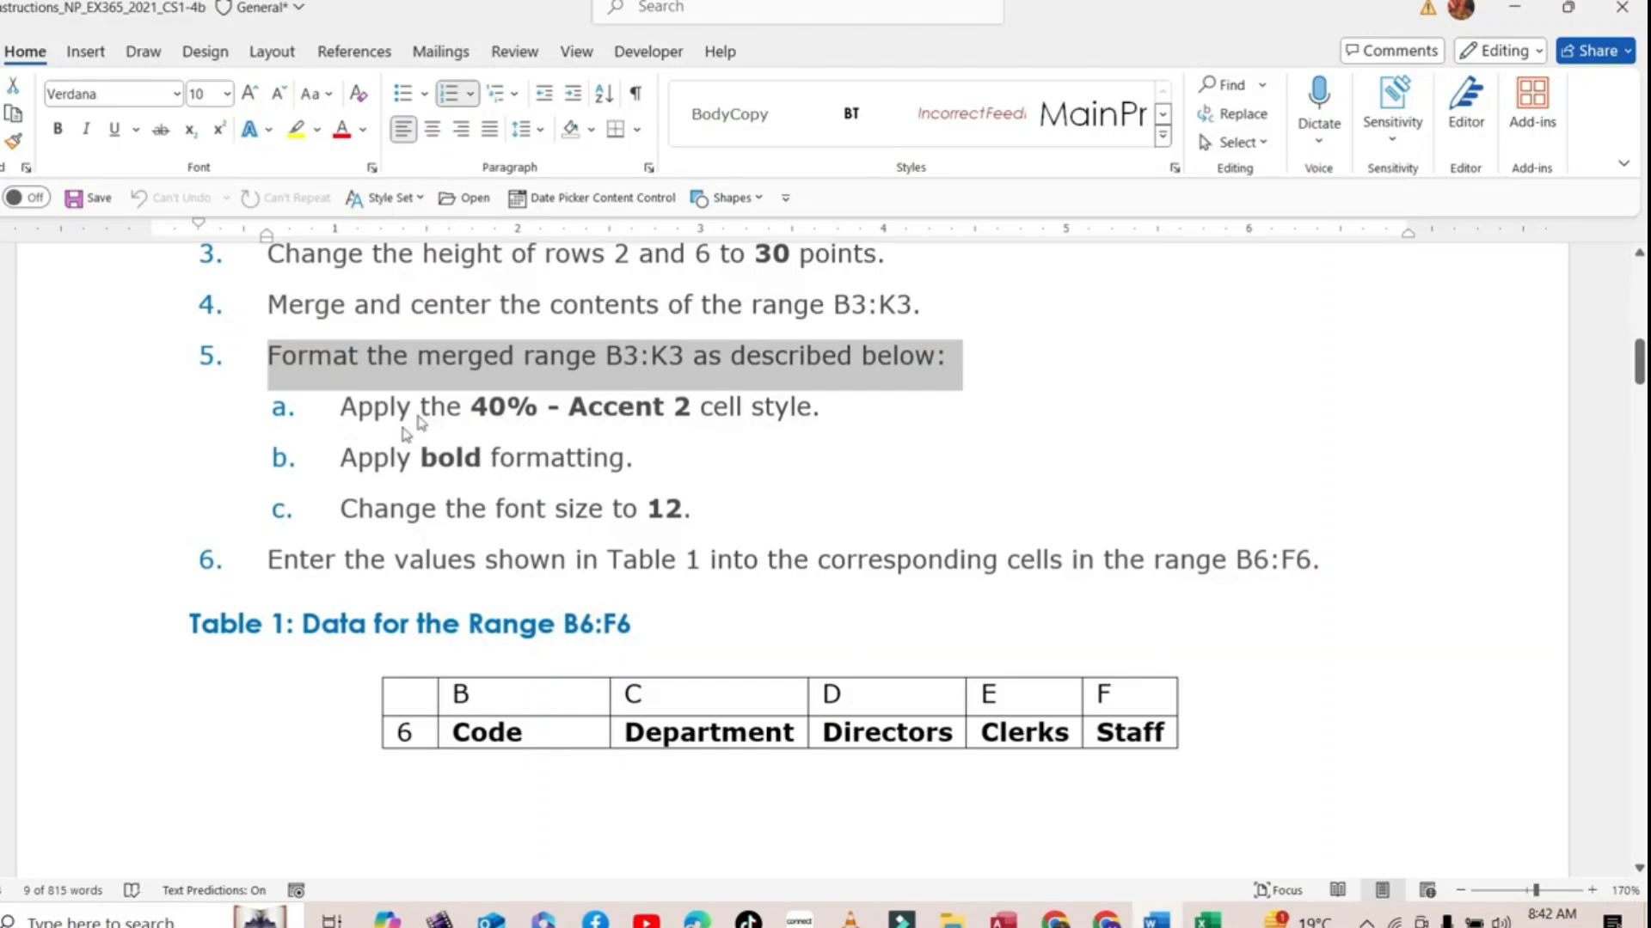
Apply bold formatting and font size 12 to the selected cell above the Turnover % header on the Employees worksheet, and save the workbook
{"action": "left_click_drag", "start_coordinate": [344, 457], "coordinate": [651, 459]}
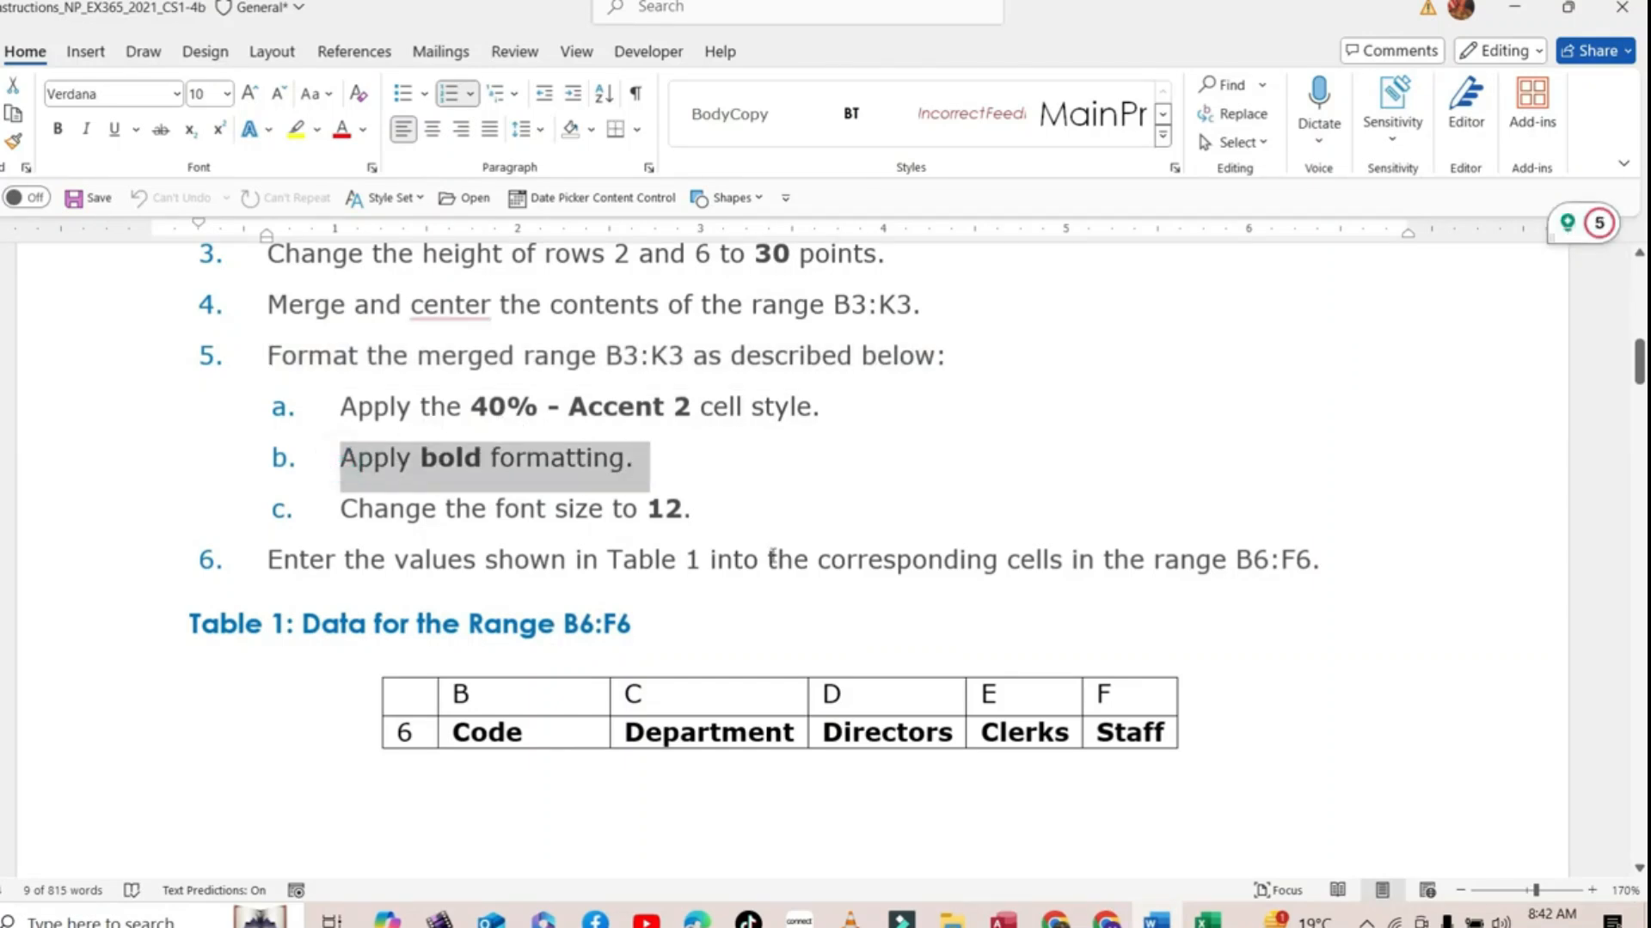
{"action": "left_click", "coordinate": [1208, 921]}
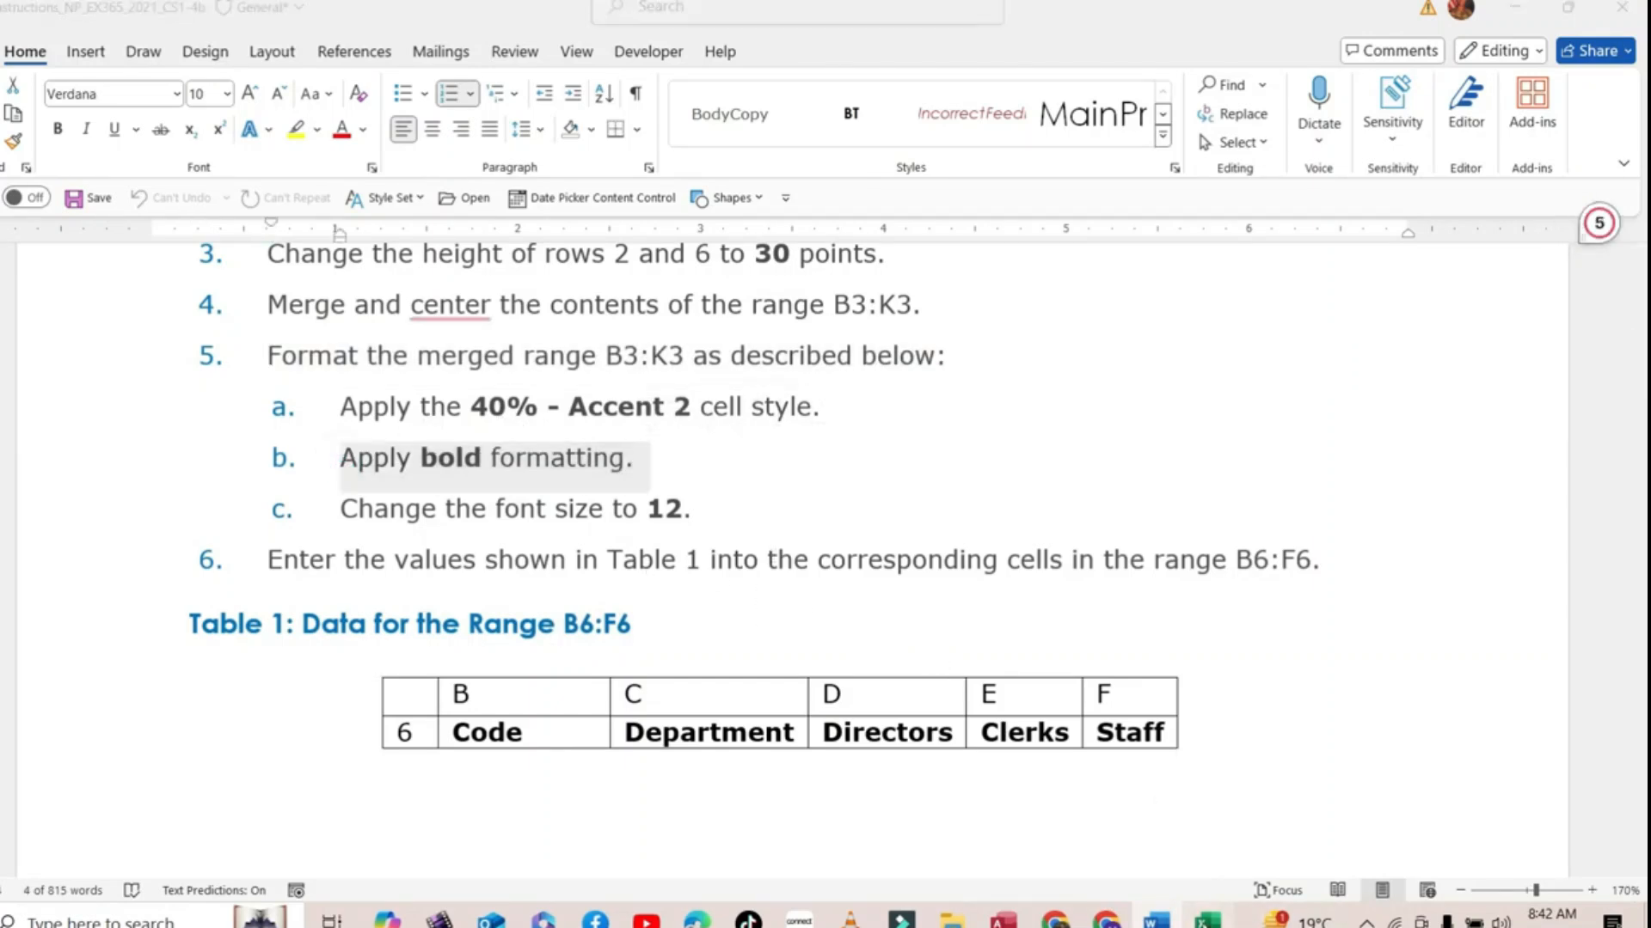
{"action": "left_click", "coordinate": [77, 130]}
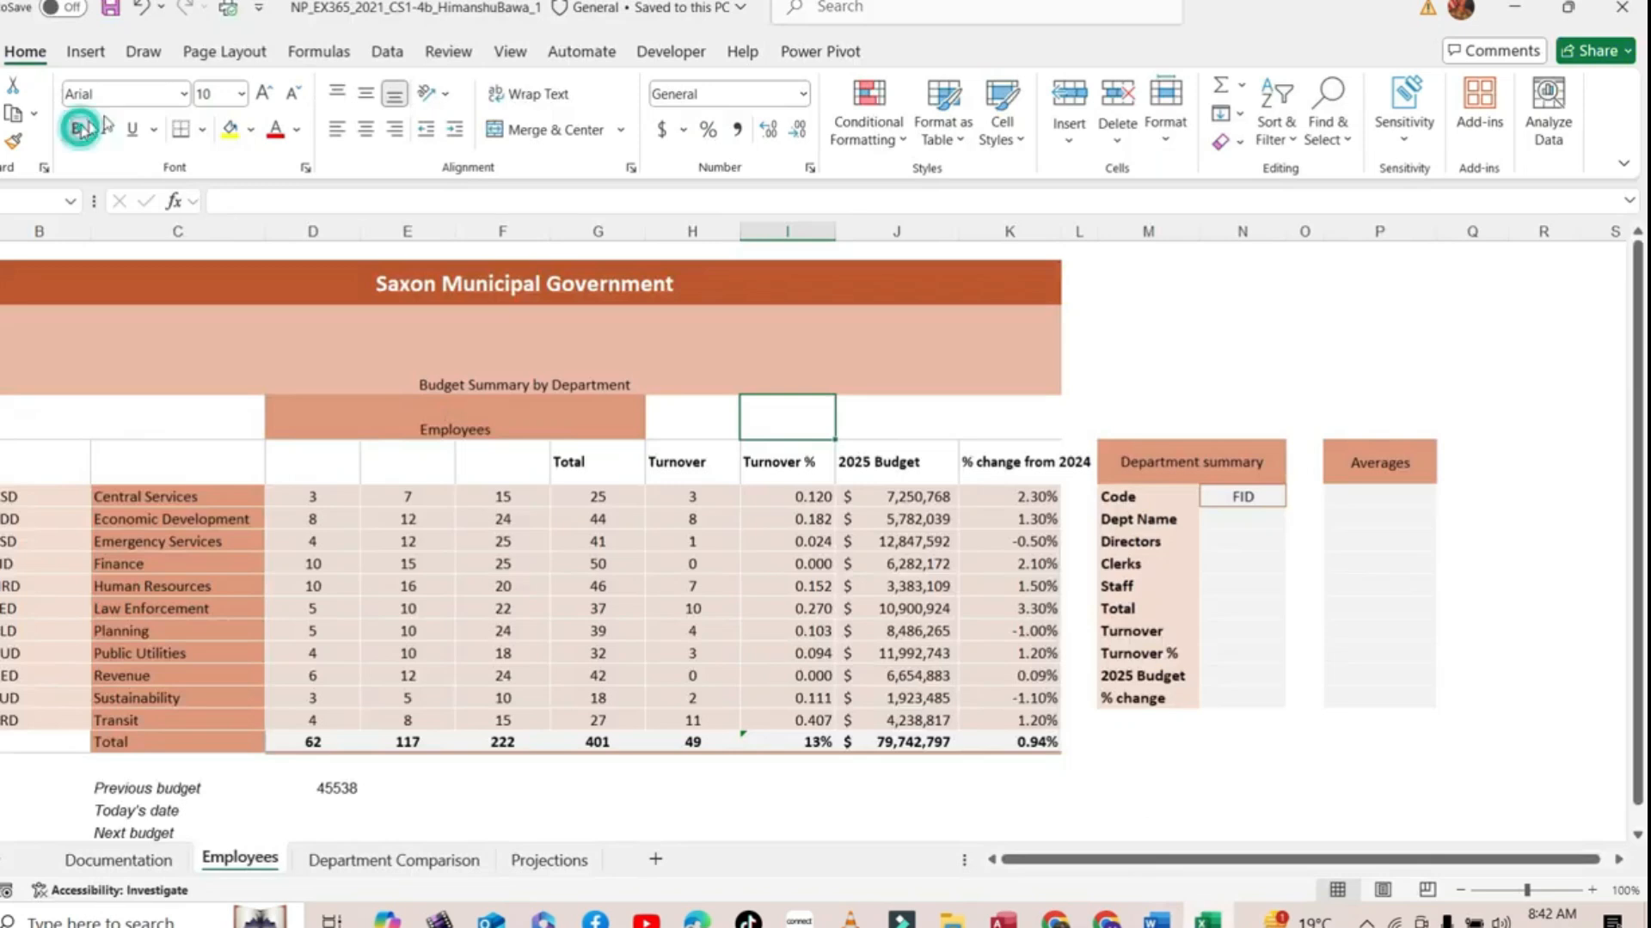
{"action": "left_click", "coordinate": [237, 95]}
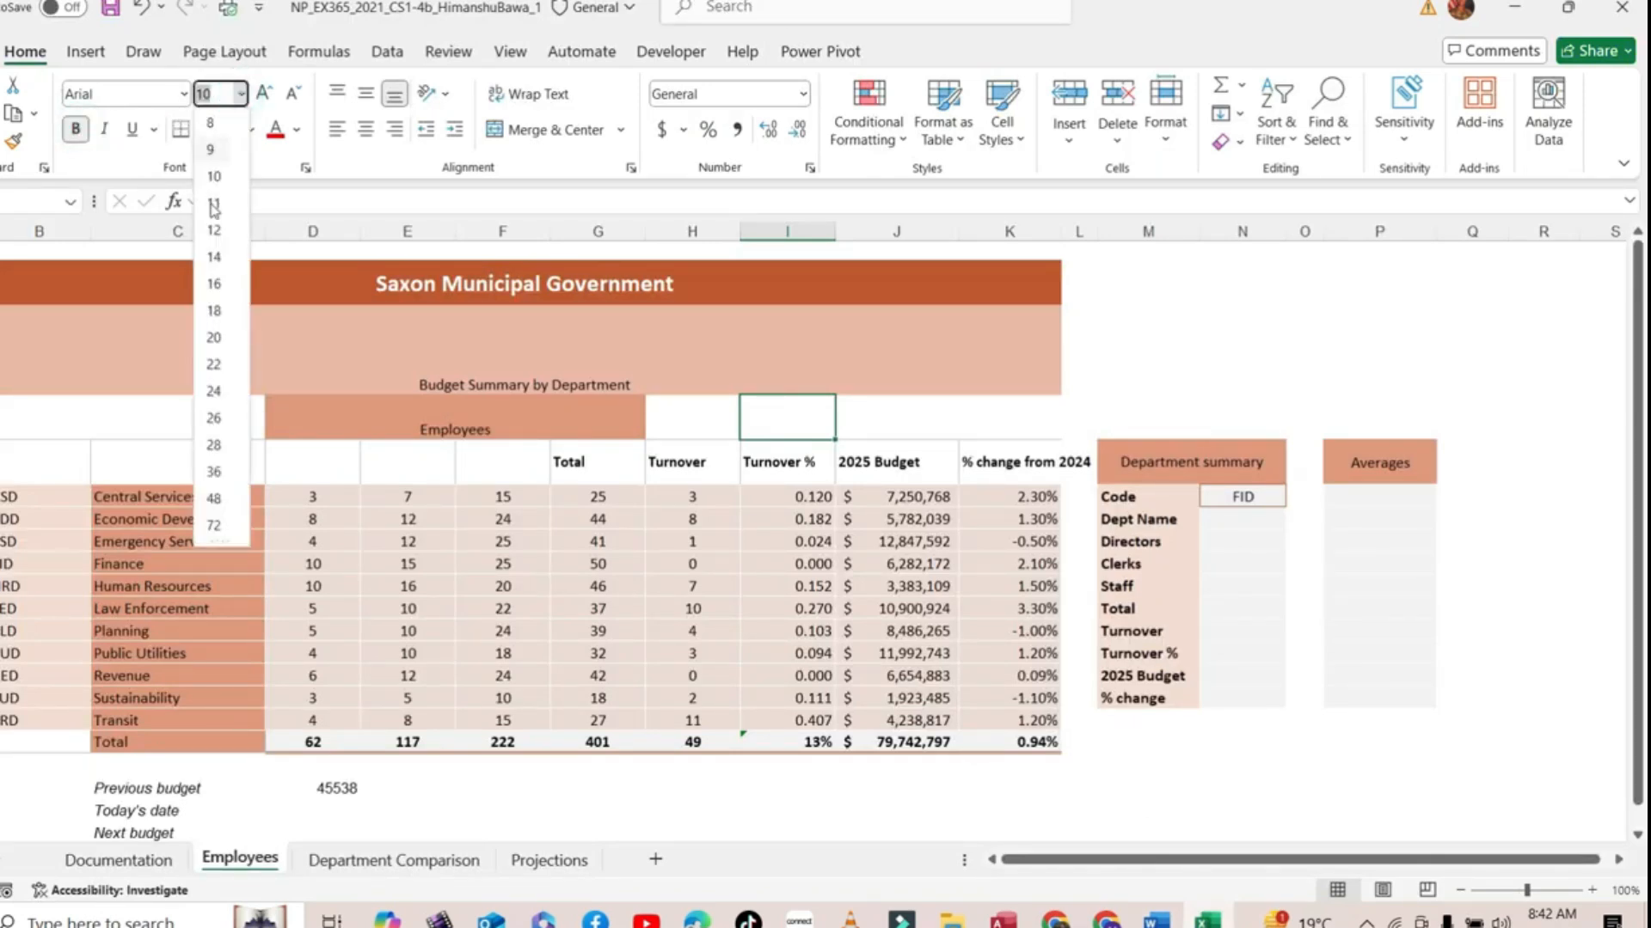
{"action": "left_click", "coordinate": [210, 231]}
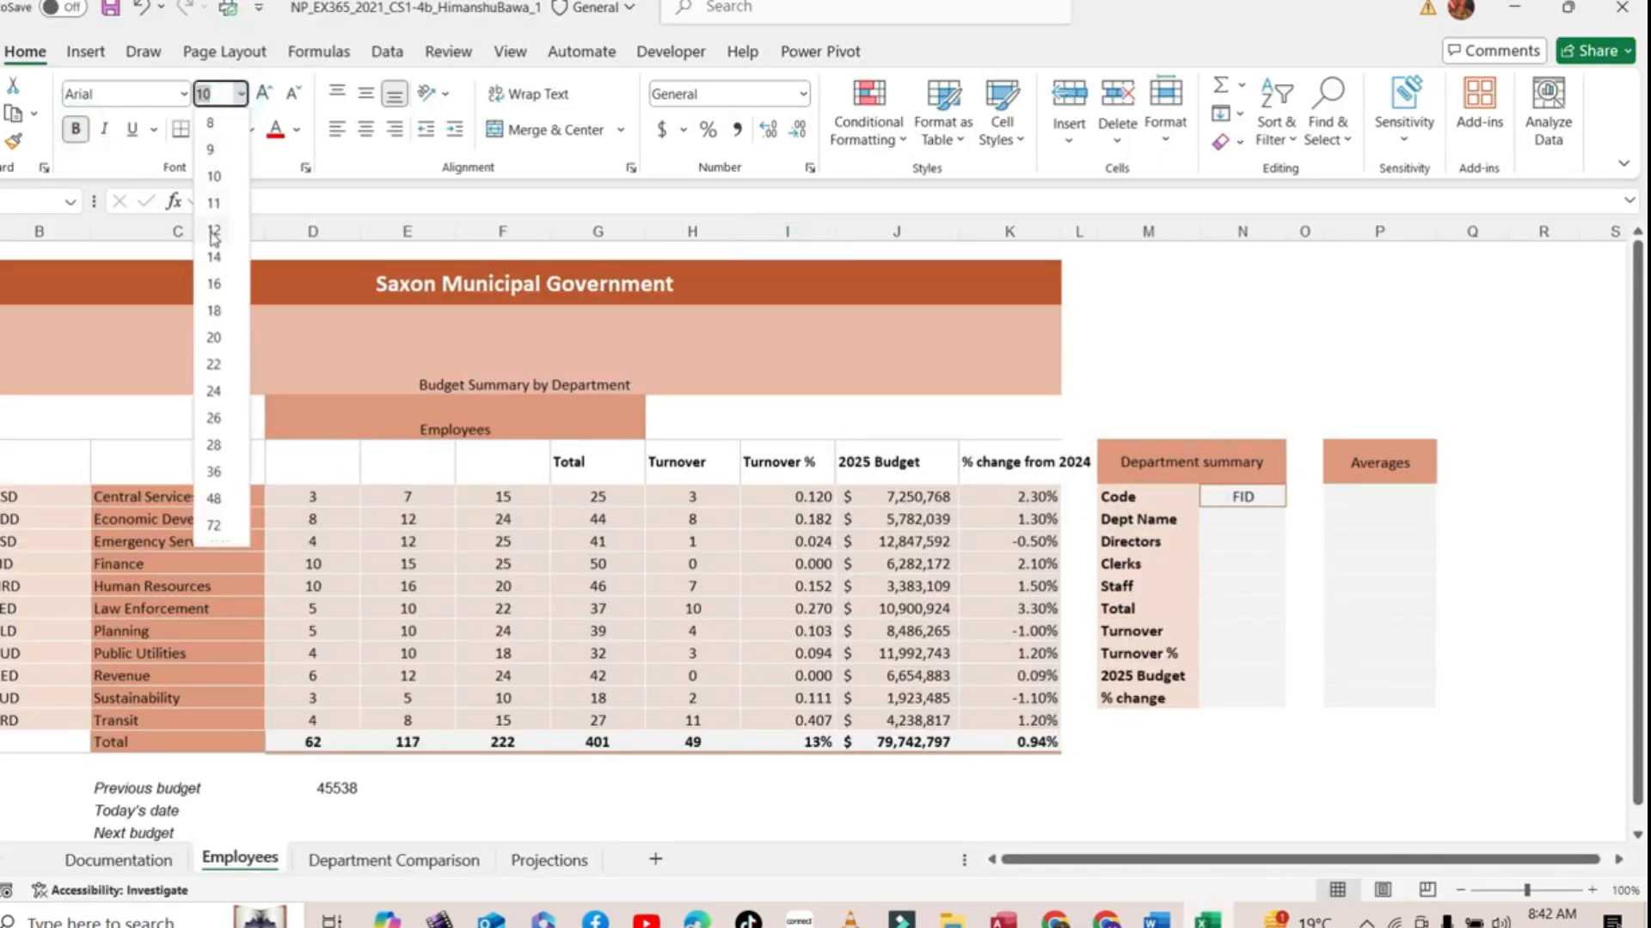
{"action": "left_click", "coordinate": [1224, 761]}
{"action": "left_click", "coordinate": [112, 10]}
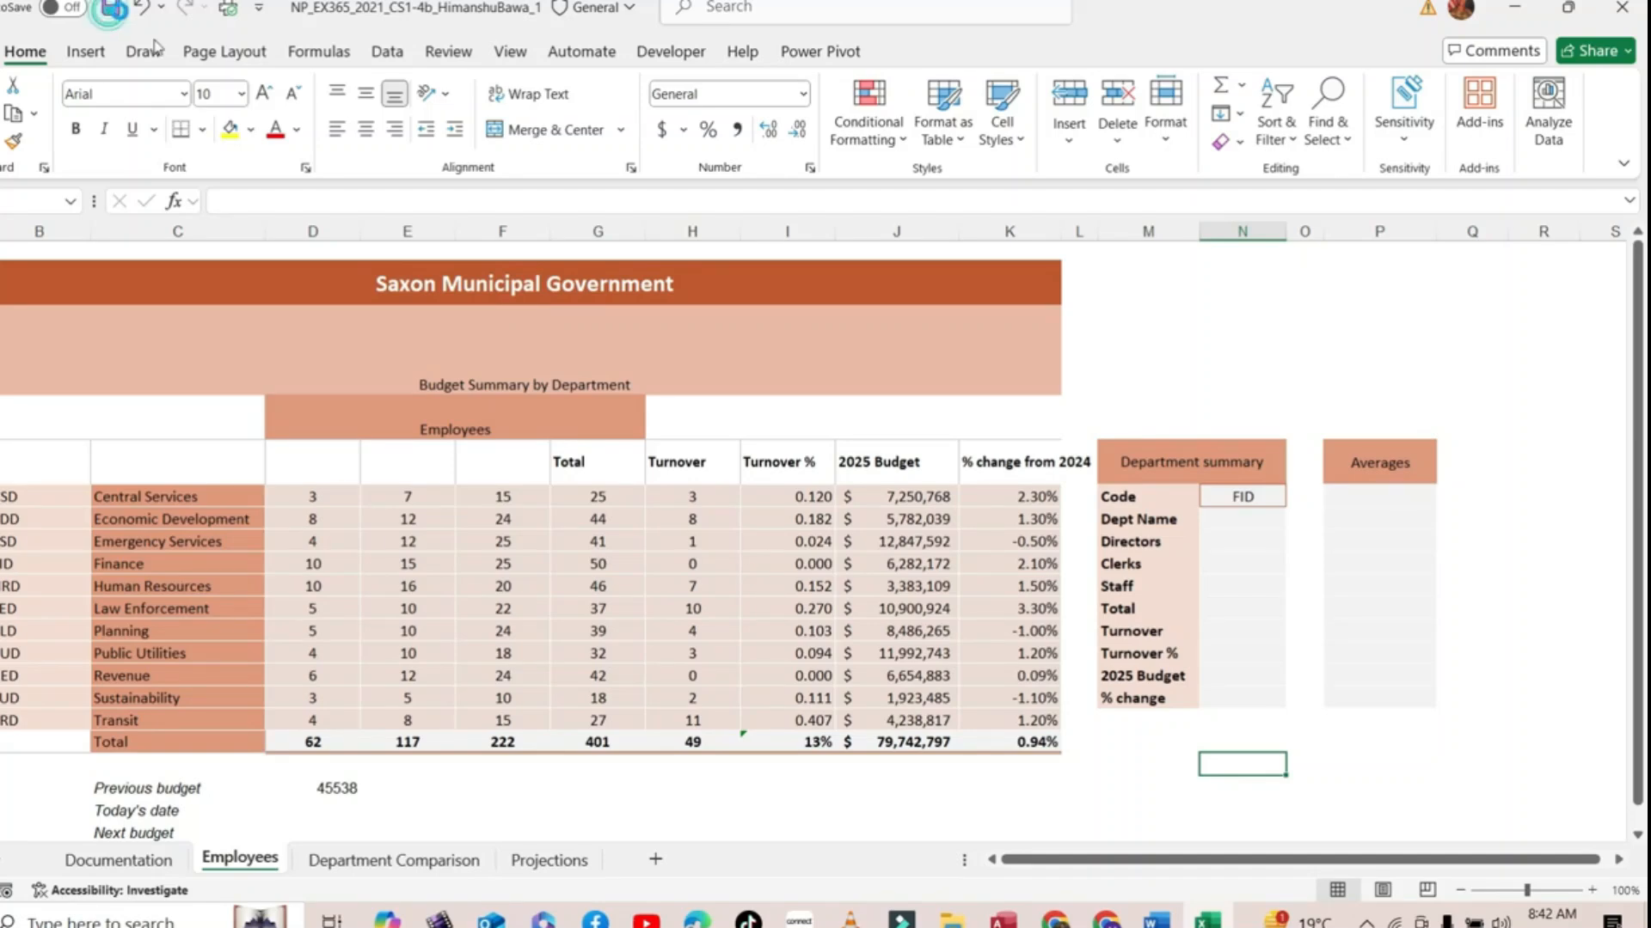
Copy the heading Code from Table 1 in the Word instructions into cell B6 of the Employees worksheet in Excel
{"action": "left_click", "coordinate": [1157, 921]}
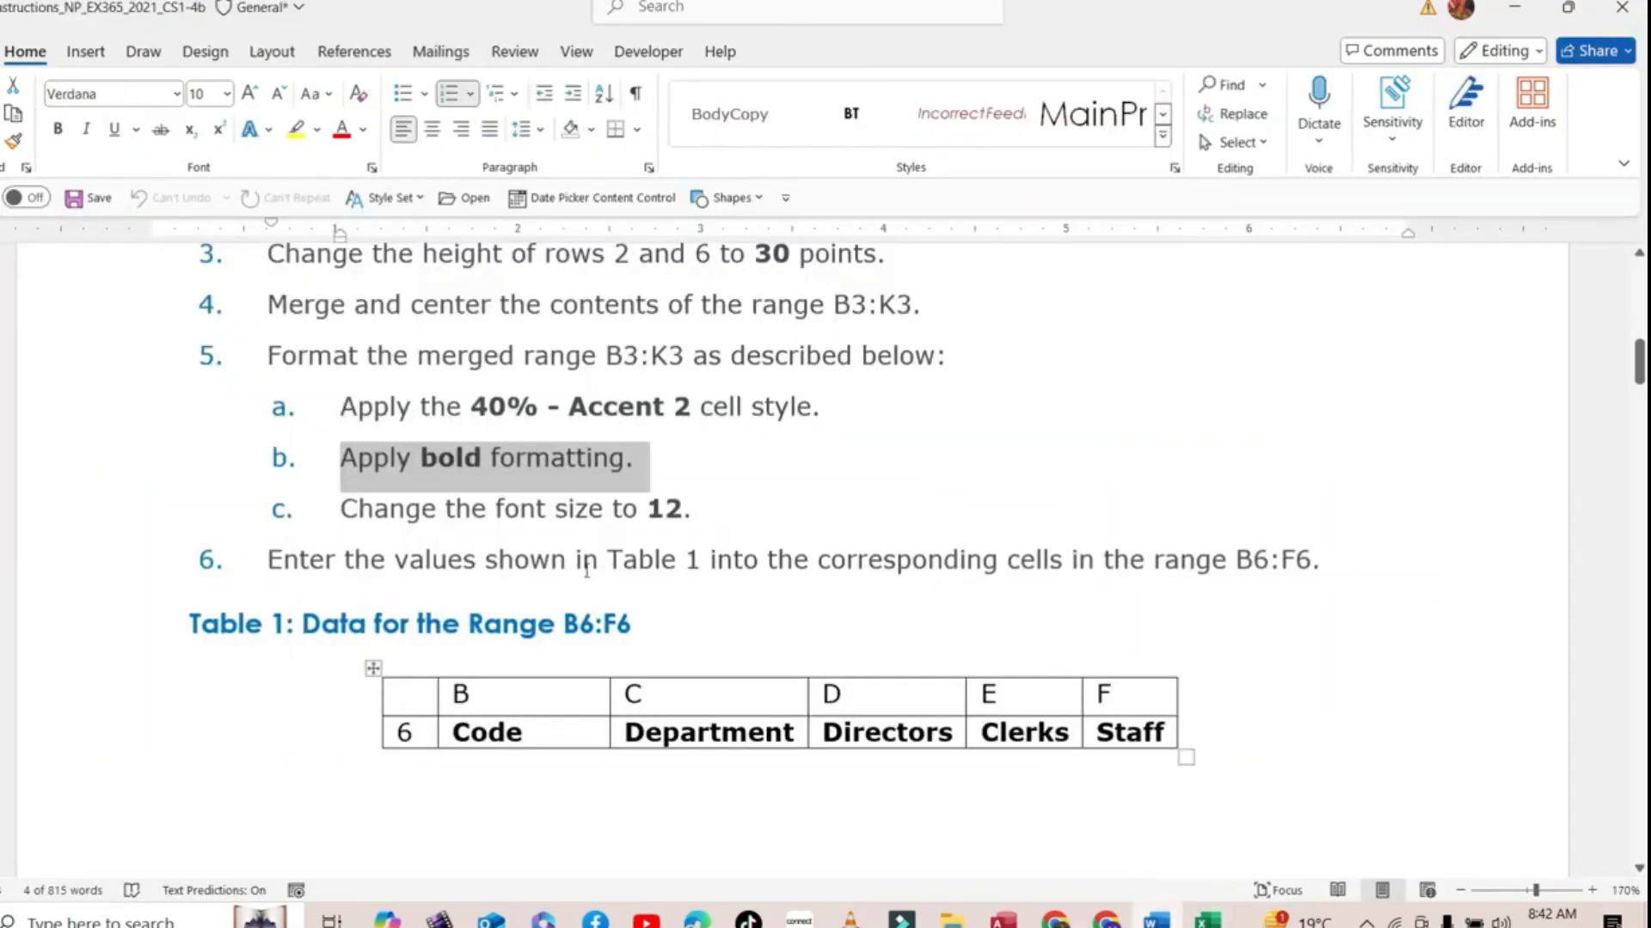
{"action": "scroll", "coordinate": [587, 569], "scroll_direction": "down", "scroll_amount": 1}
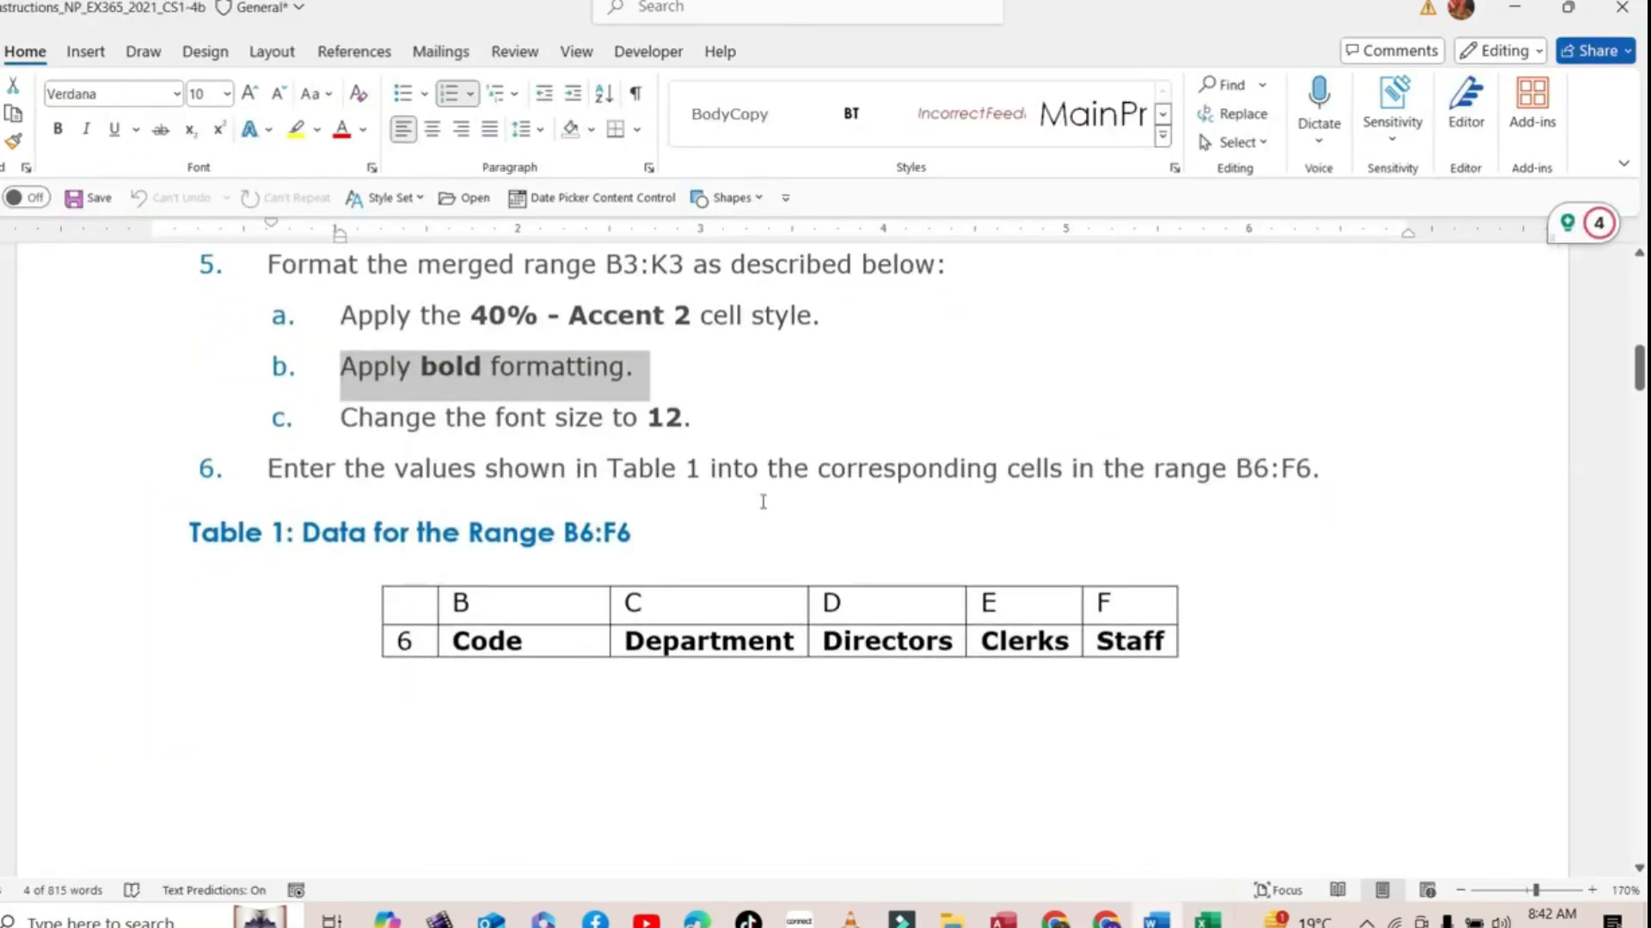
{"action": "left_click", "coordinate": [777, 505]}
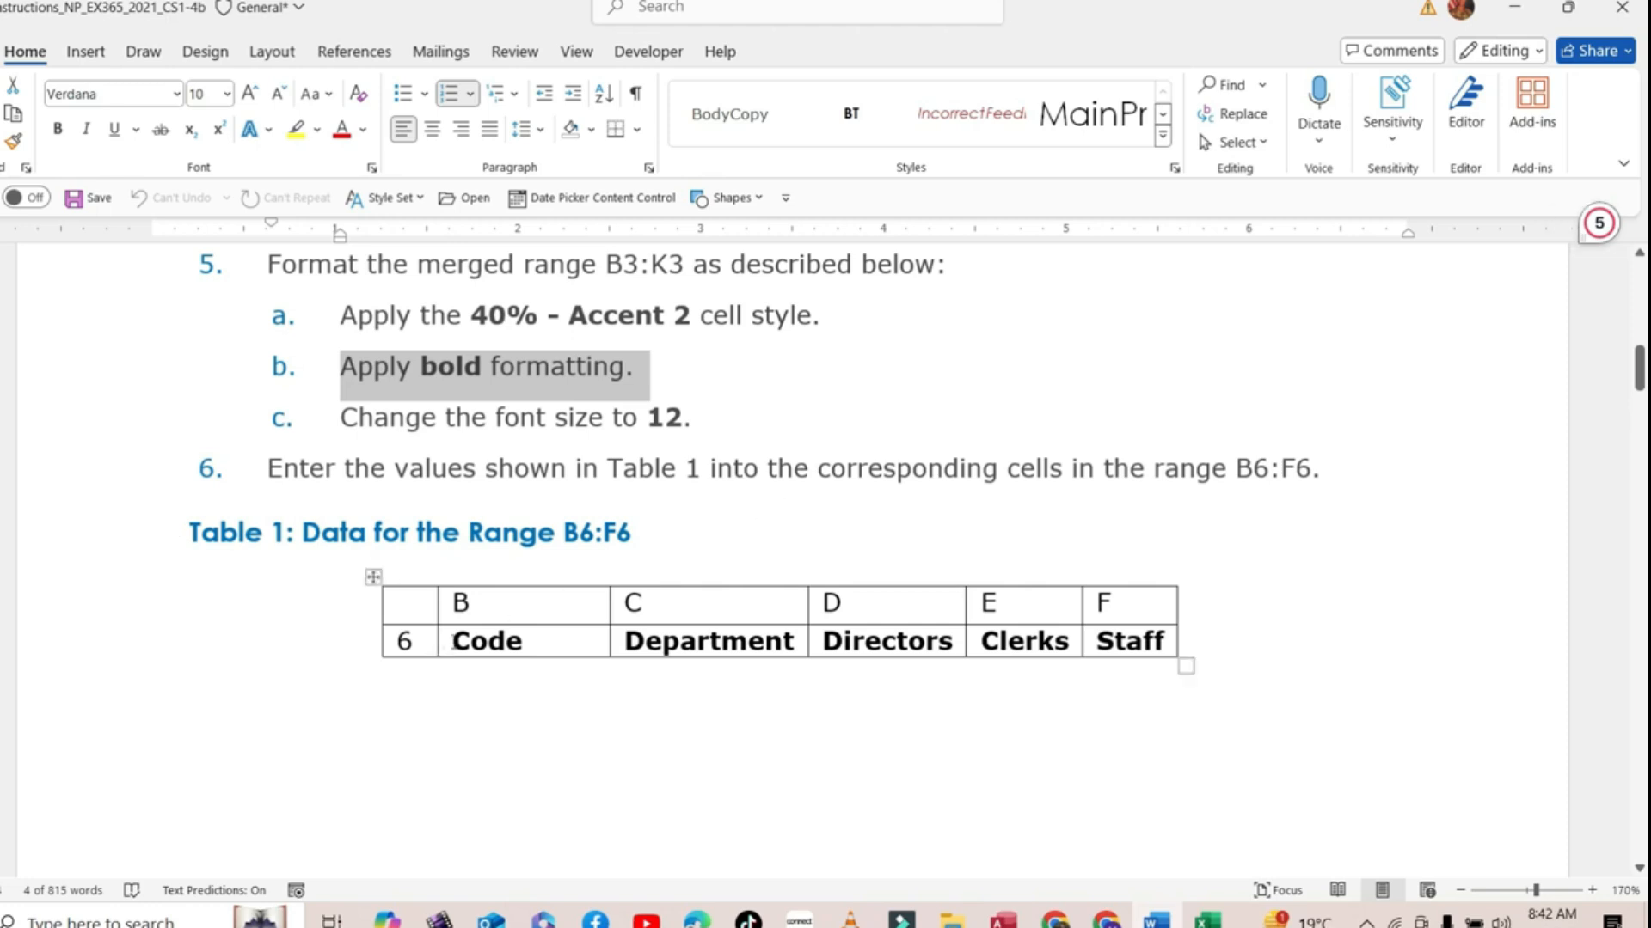
{"action": "left_click_drag", "start_coordinate": [452, 641], "coordinate": [515, 638]}
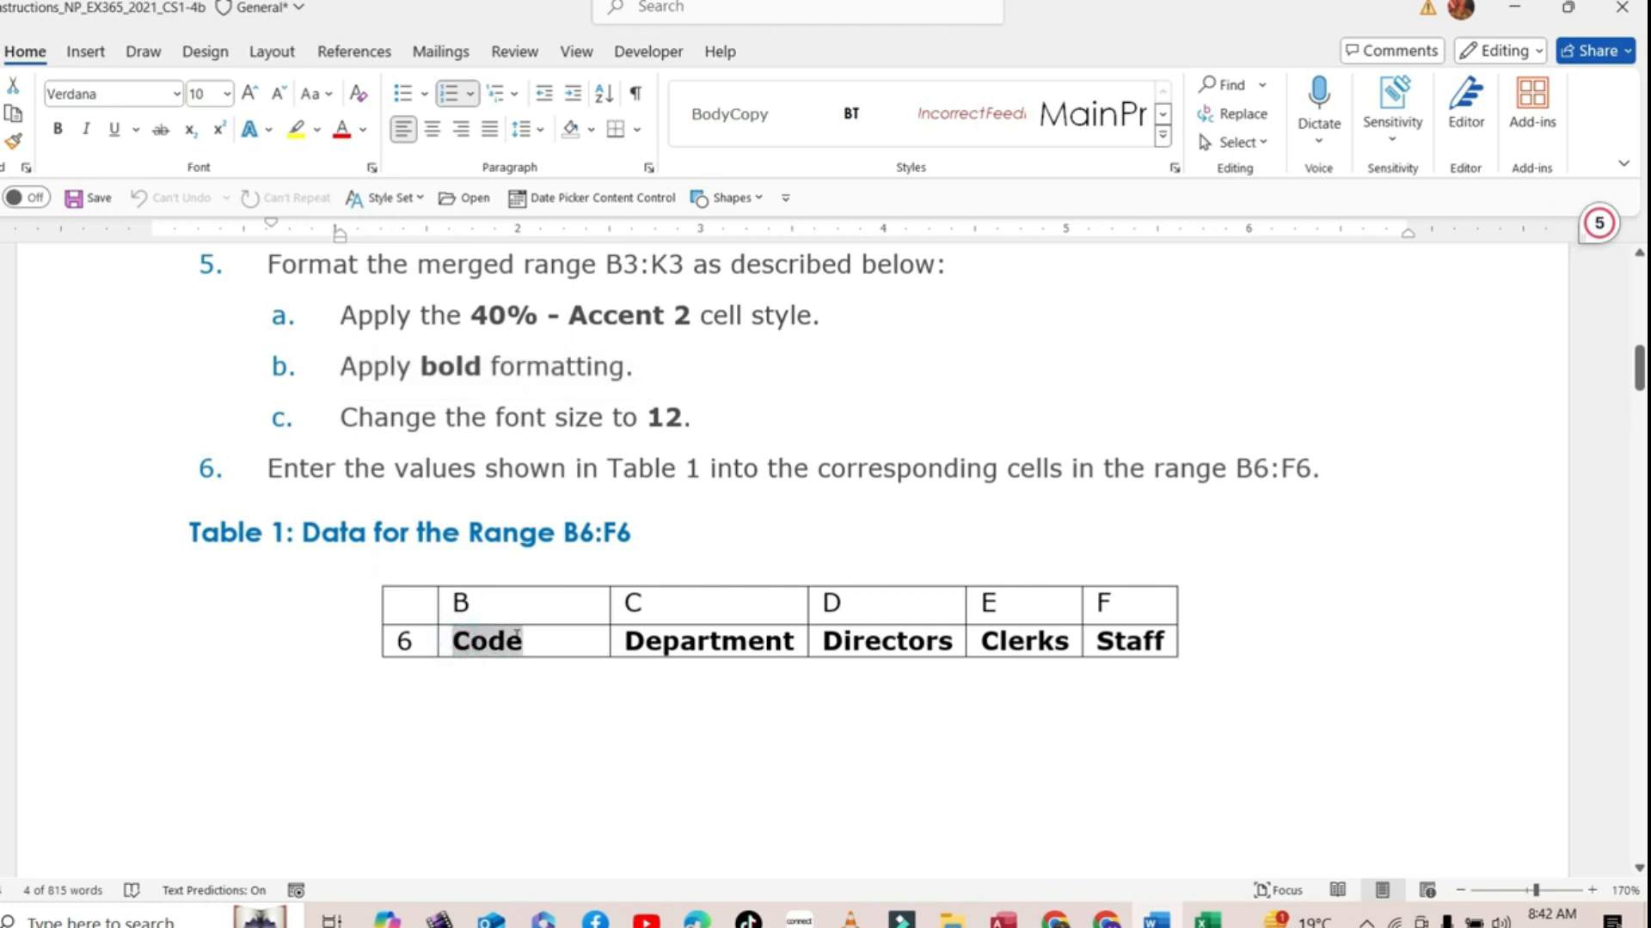
{"action": "right_click", "coordinate": [516, 638]}
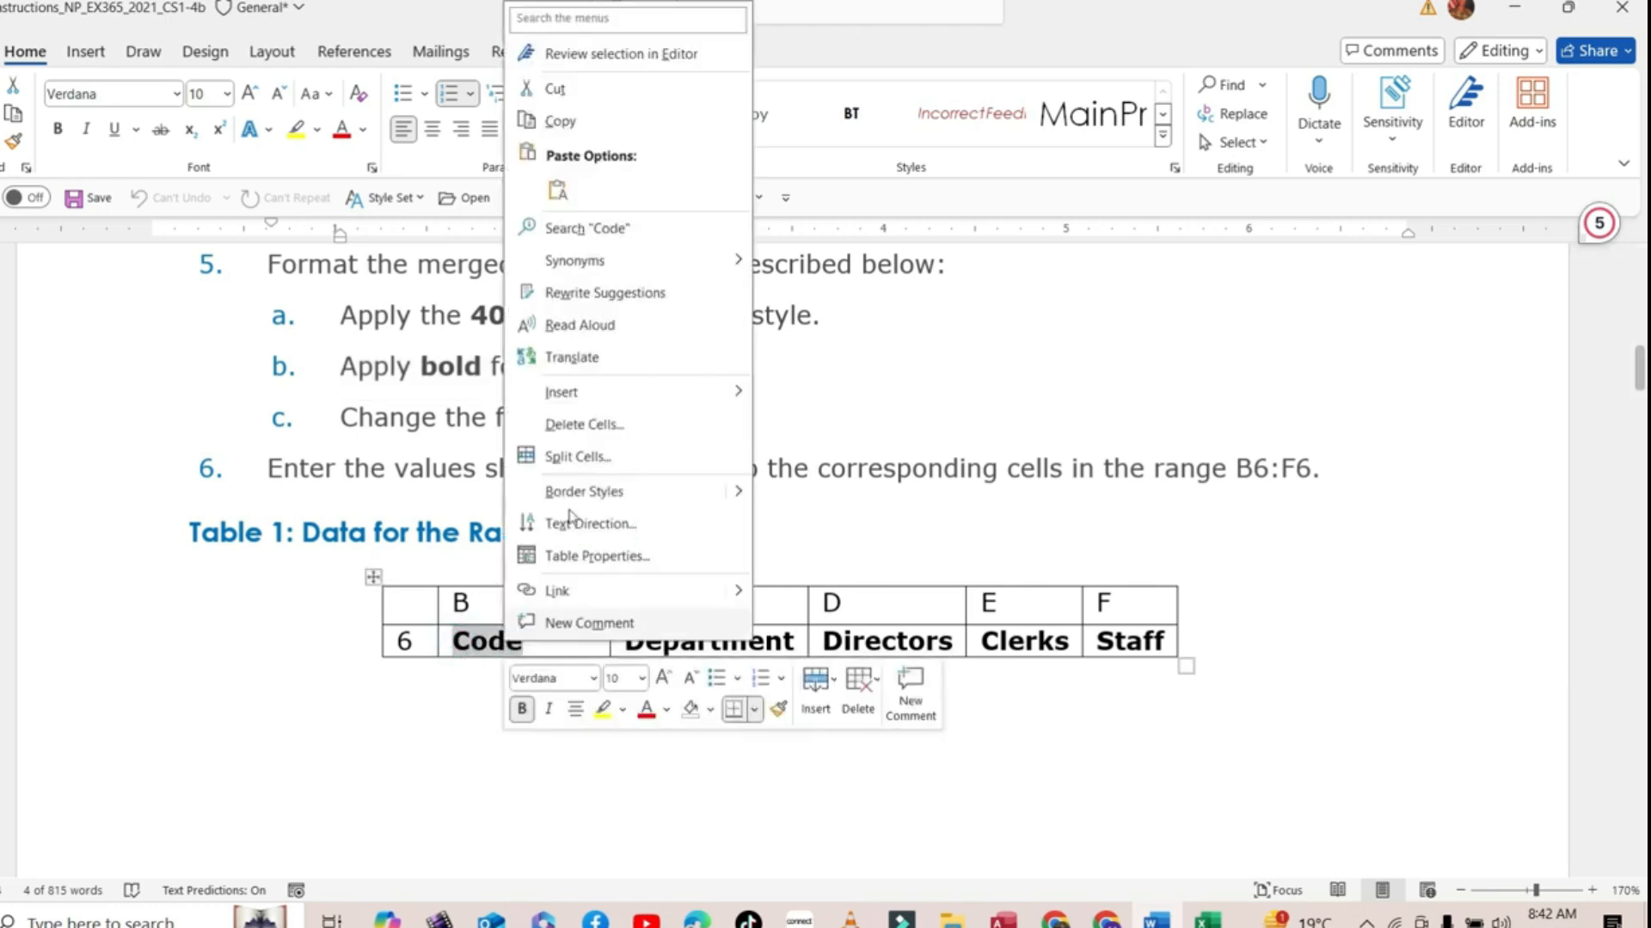
{"action": "left_click", "coordinate": [560, 121]}
{"action": "left_click", "coordinate": [1206, 918]}
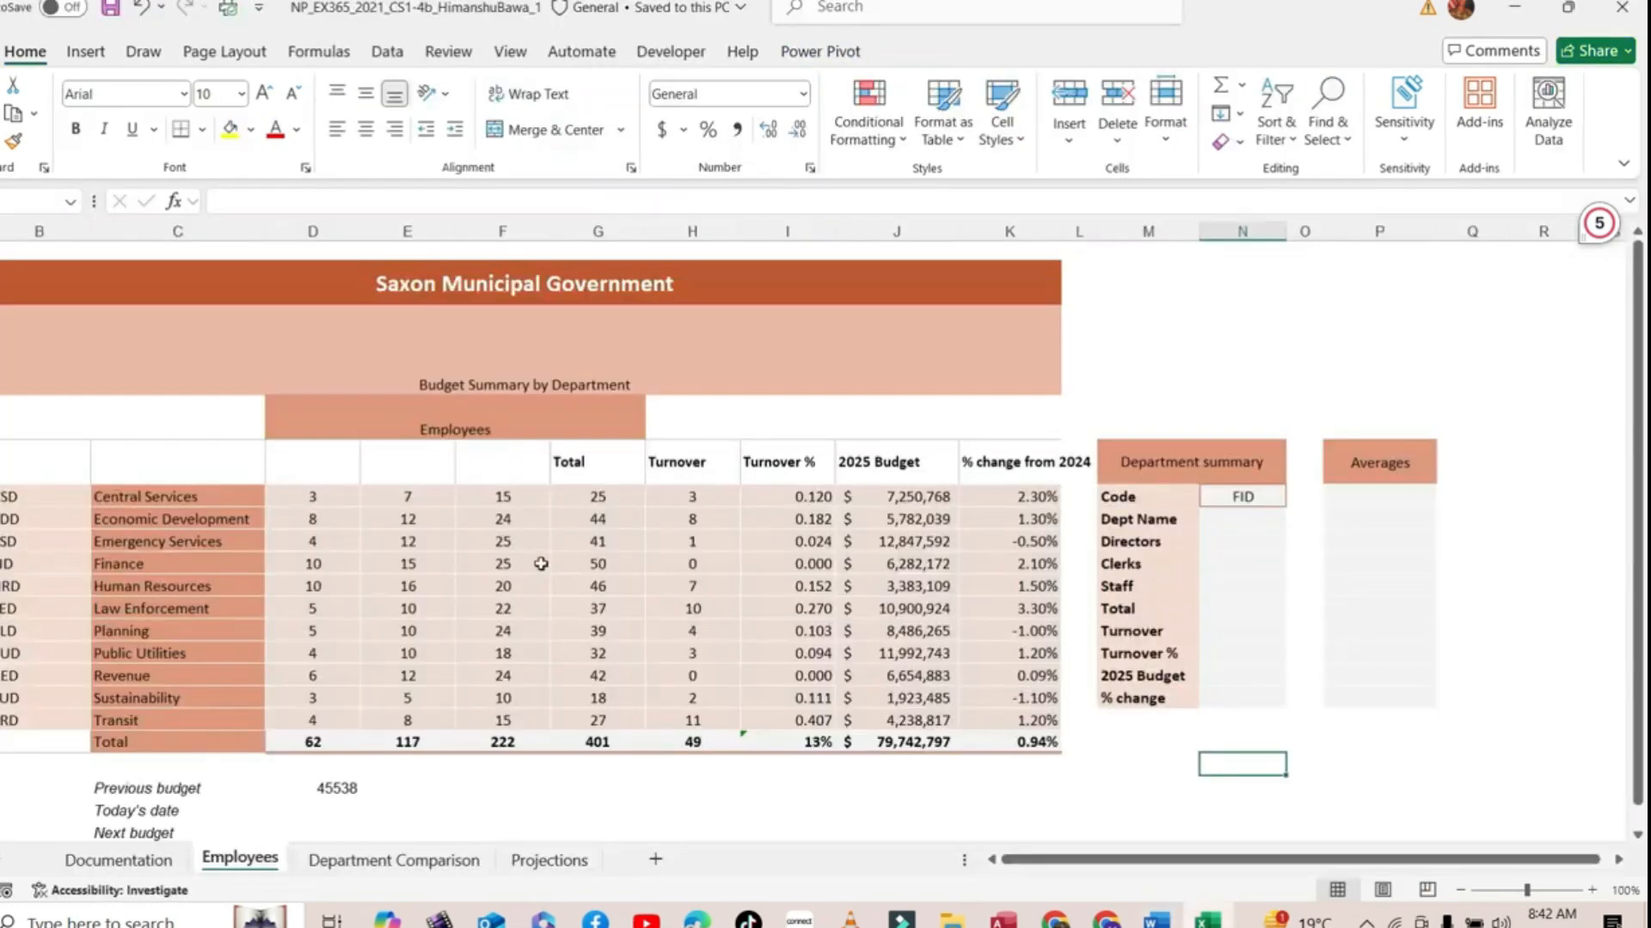
{"action": "left_click", "coordinate": [319, 460]}
{"action": "left_click", "coordinate": [218, 455]}
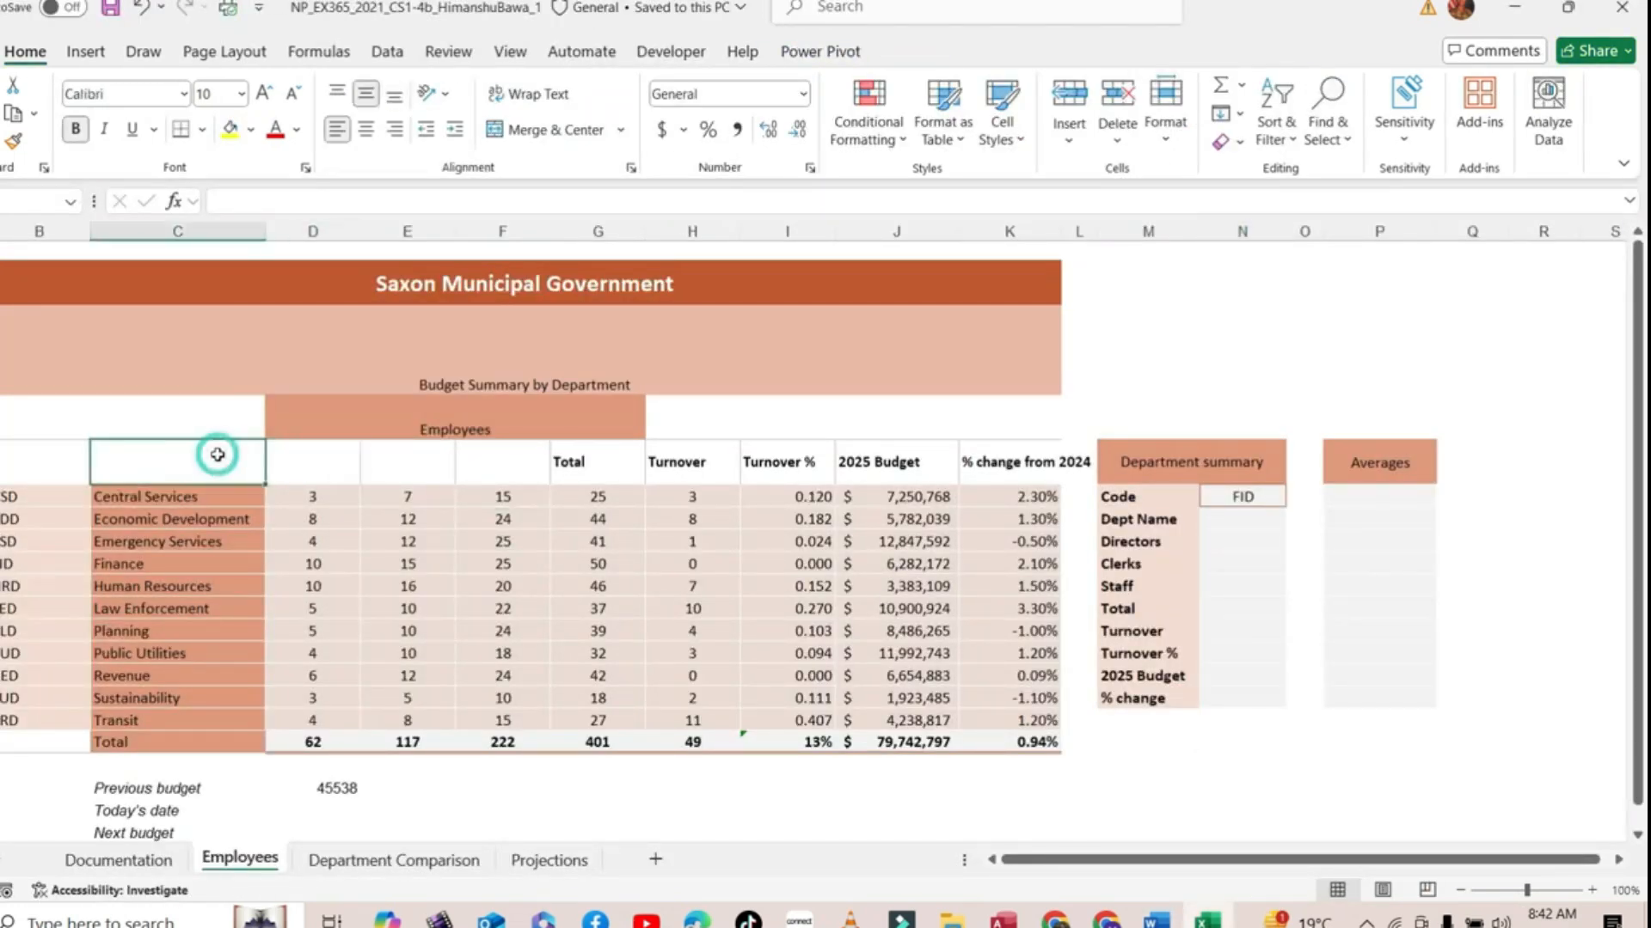
{"action": "left_click", "coordinate": [64, 453]}
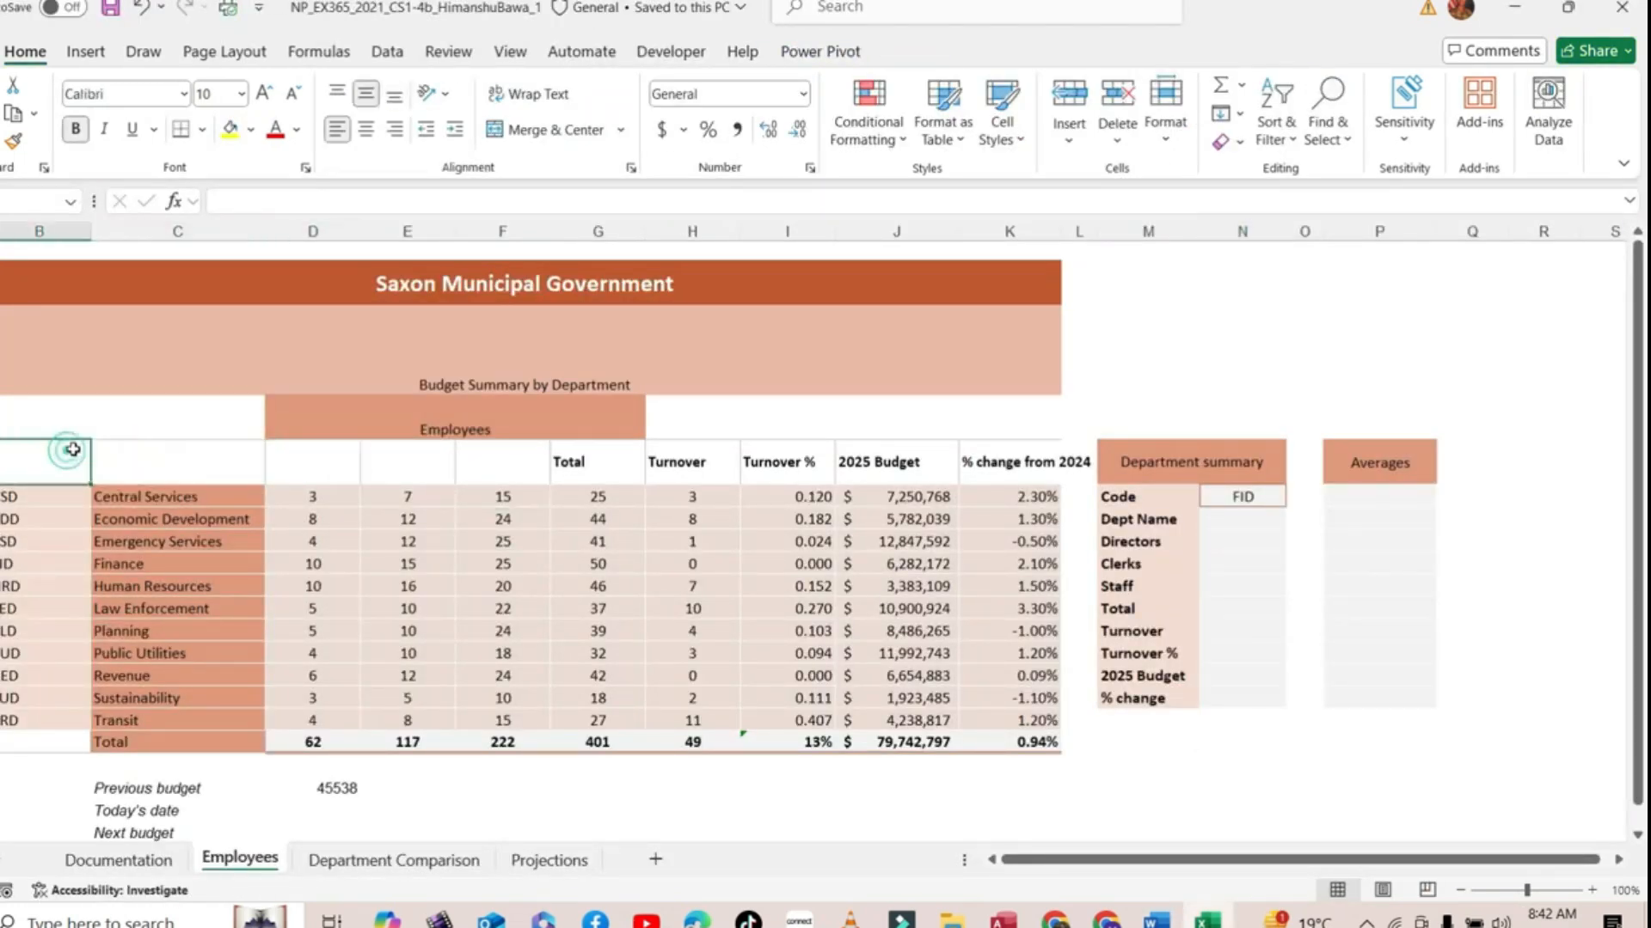
{"action": "left_click", "coordinate": [301, 200]}
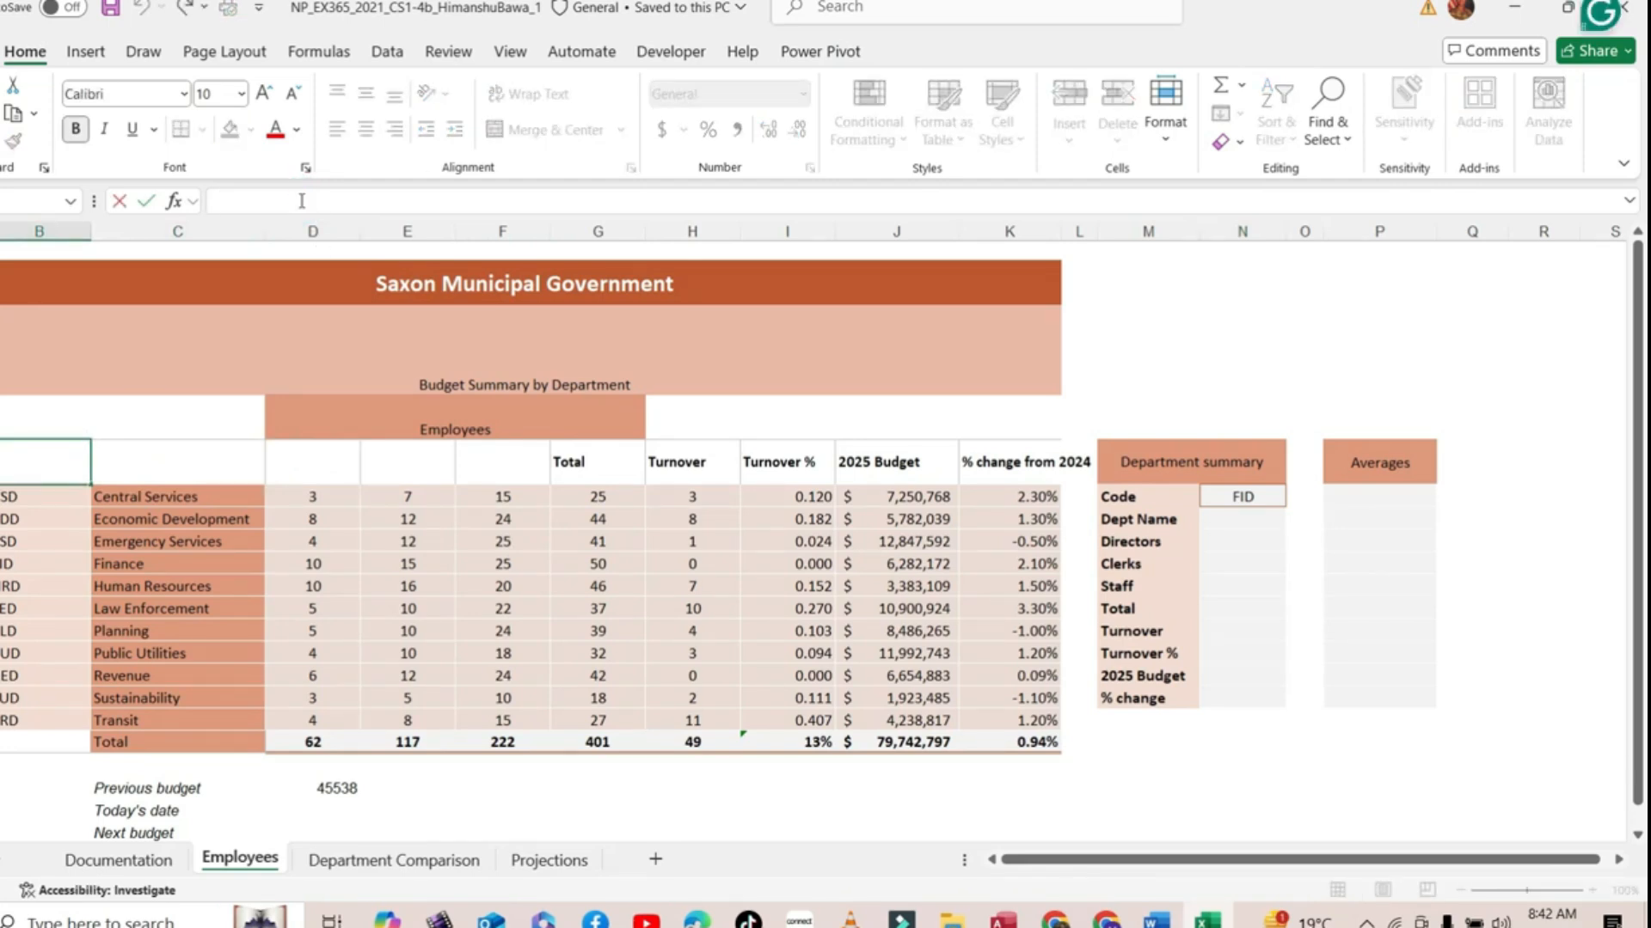
{"action": "key", "text": "Tab"}
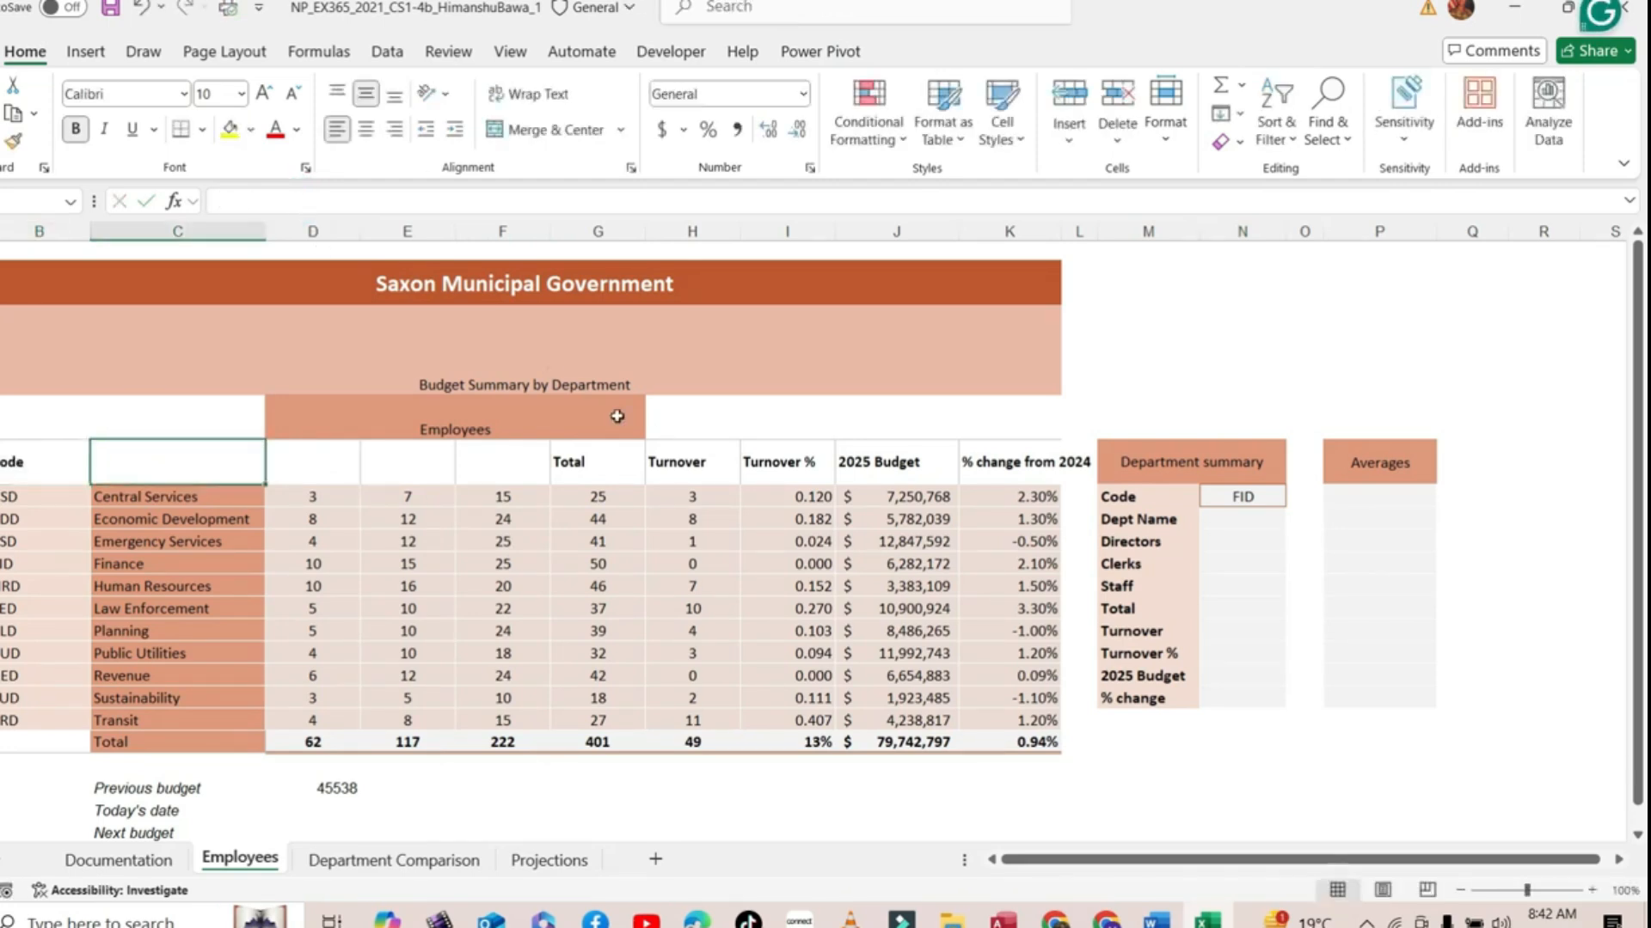
Copy the heading Department from Table 1 in the Word instructions into cell C6 of the Employees worksheet
{"action": "left_click", "coordinate": [1155, 918]}
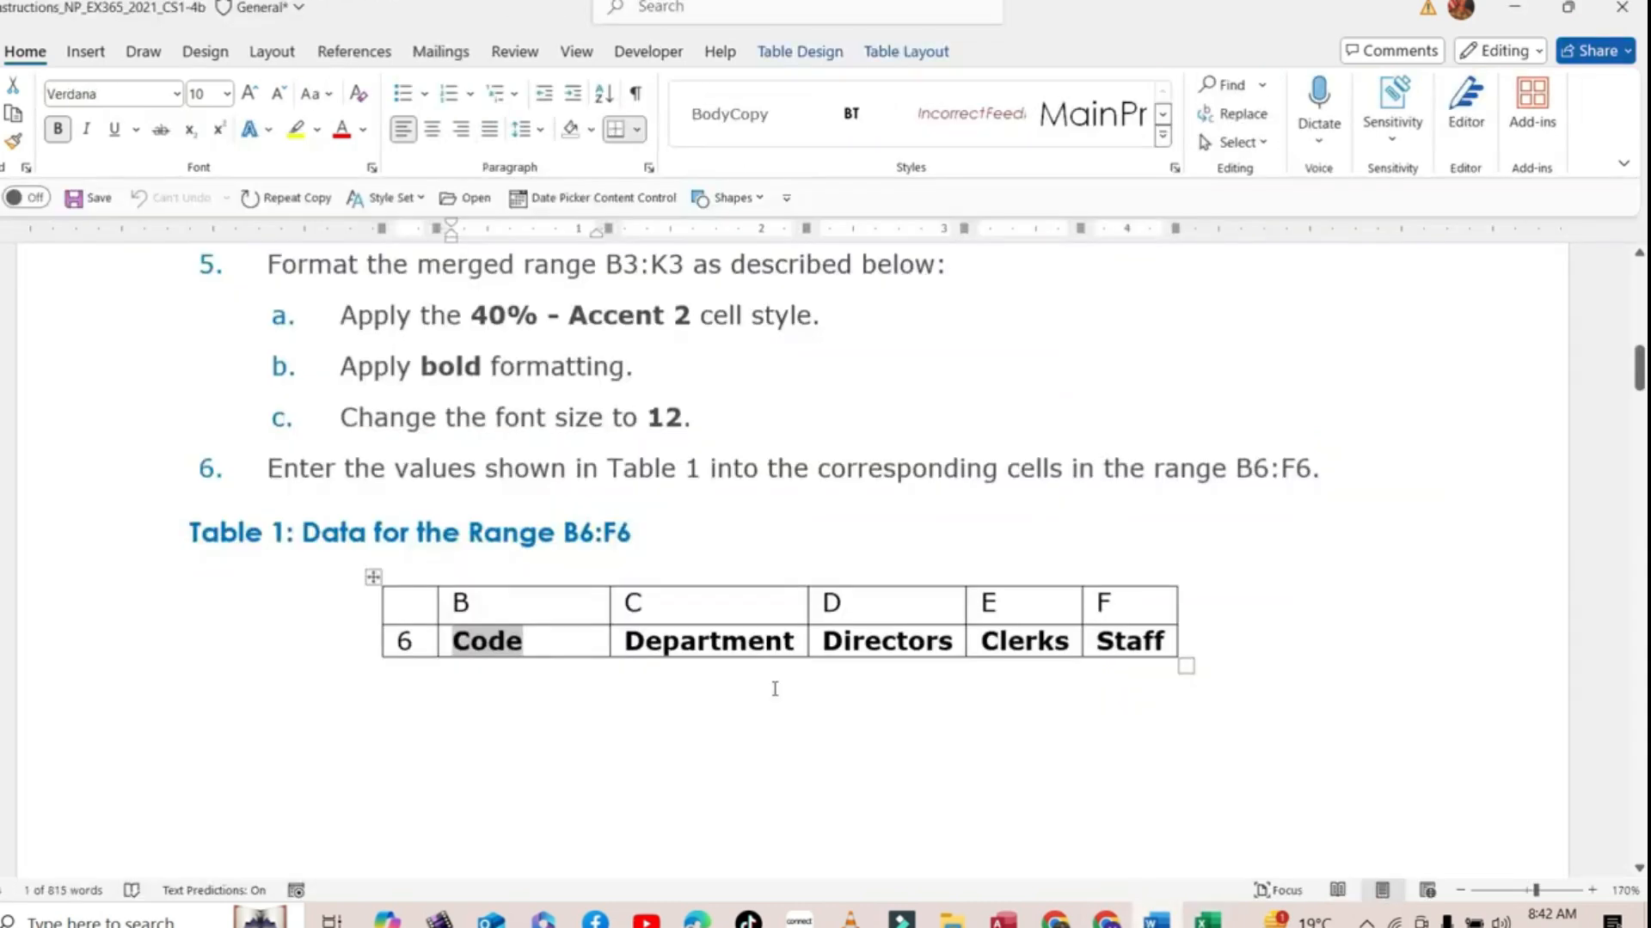
{"action": "left_click_drag", "start_coordinate": [624, 641], "coordinate": [792, 643]}
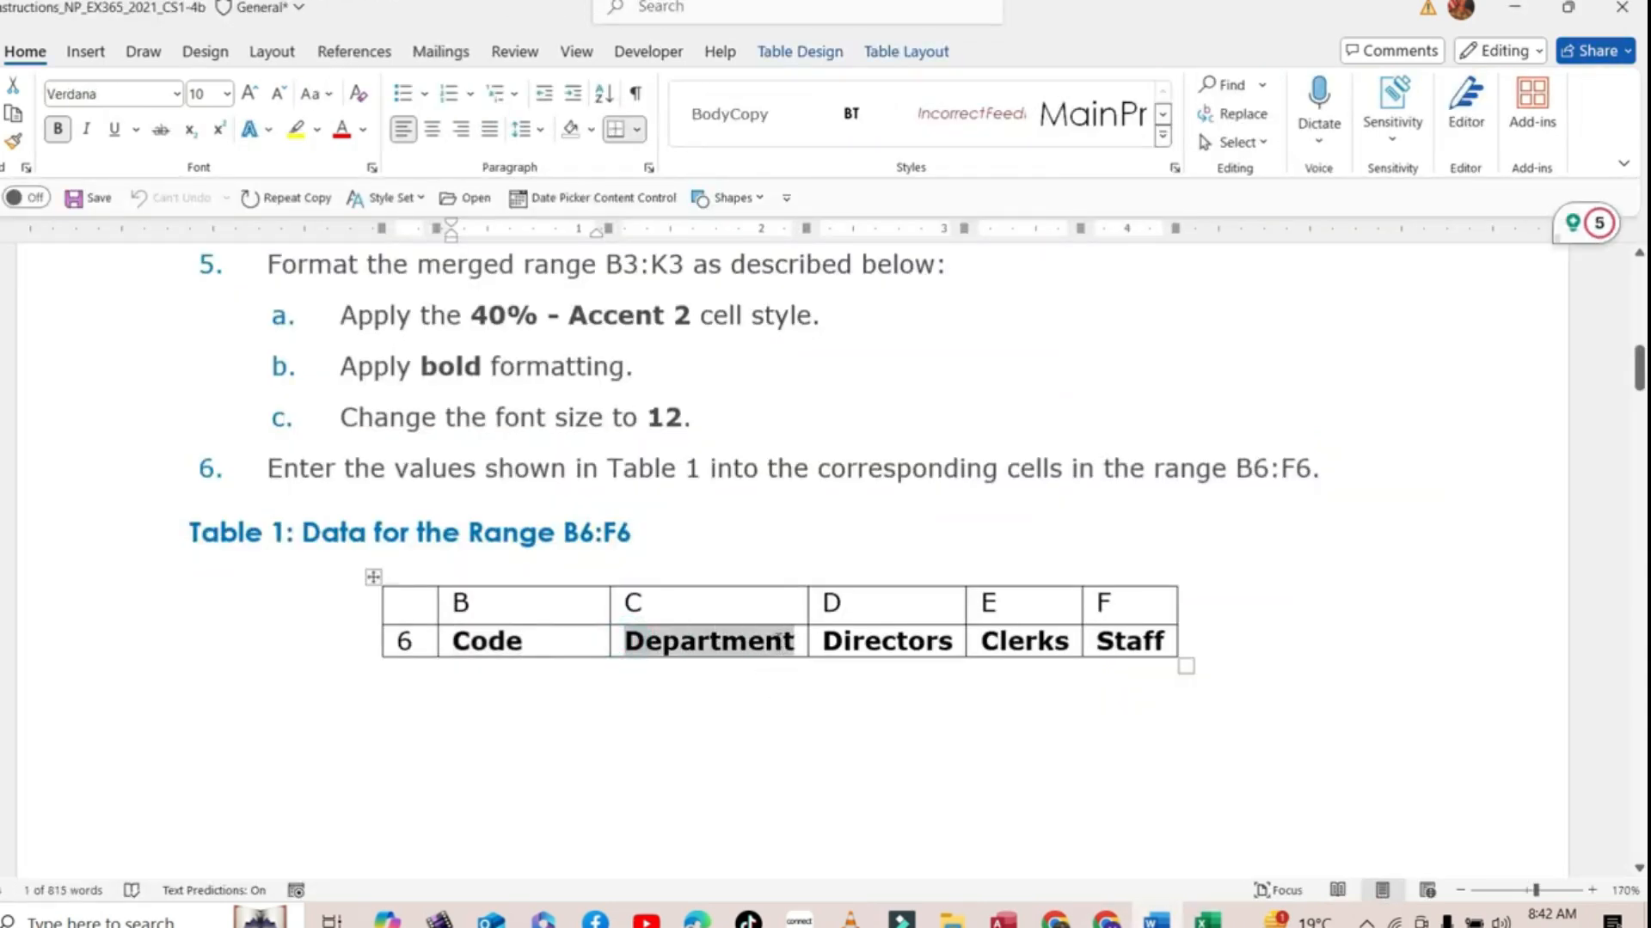
{"action": "key", "text": "ctrl+c"}
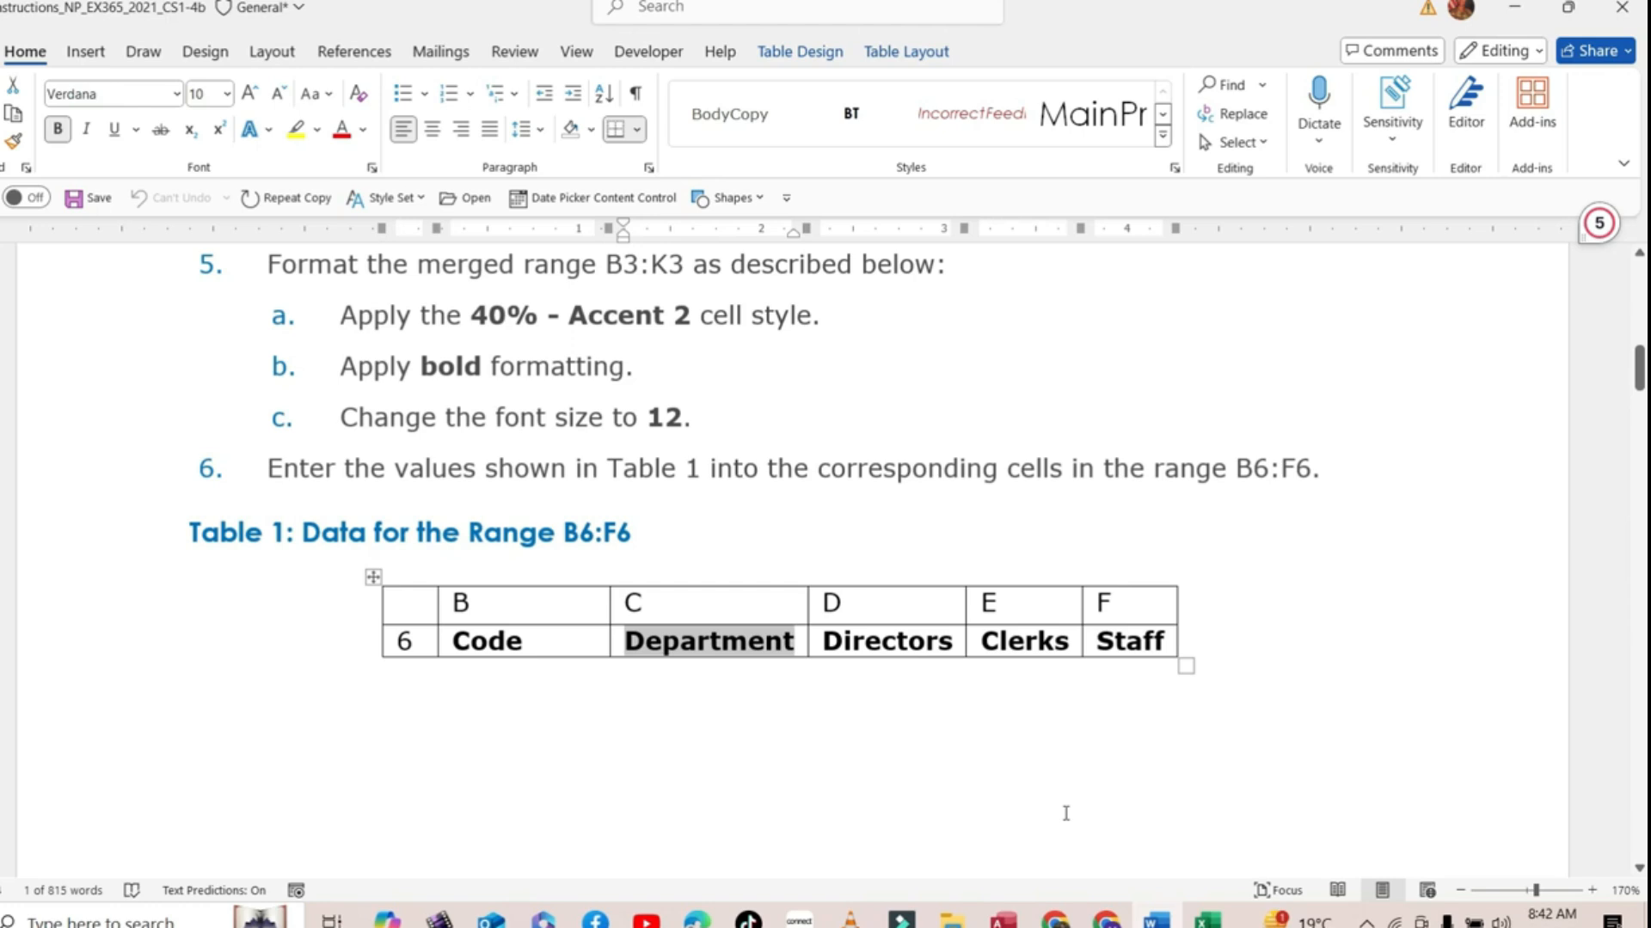
{"action": "left_click", "coordinate": [1195, 918]}
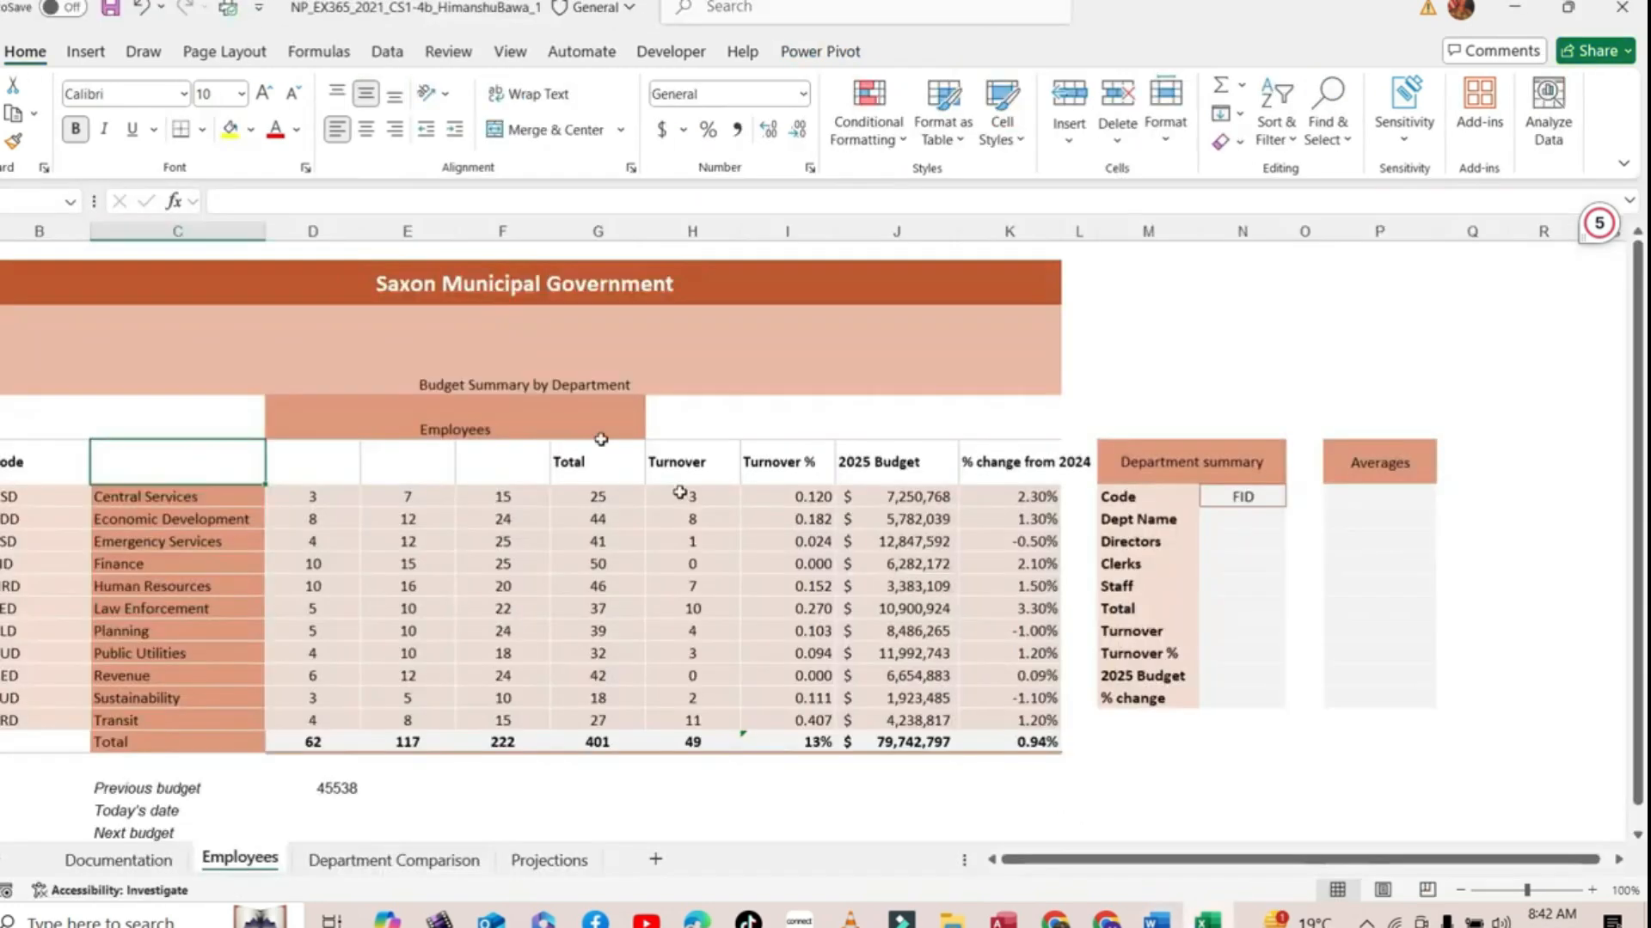
{"action": "left_click", "coordinate": [293, 200]}
{"action": "key", "text": "ctrl+v"}
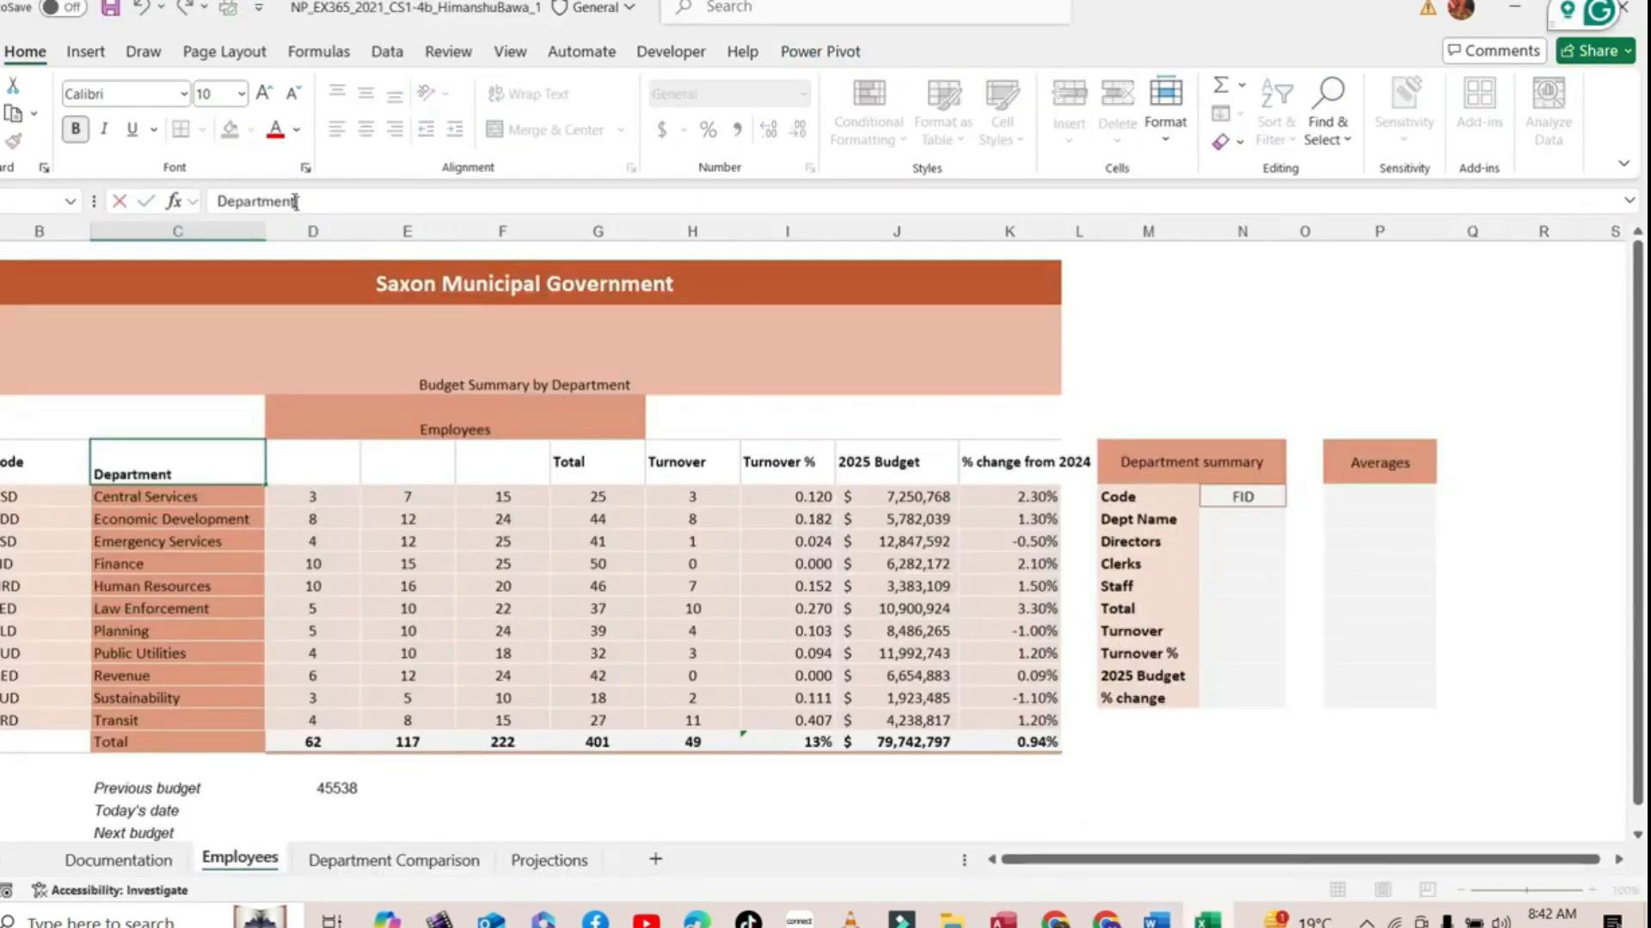
{"action": "key", "text": "Tab"}
Copy the heading Directors from Table 1 in the Word instructions into cell D6 of the Employees worksheet
{"action": "left_click", "coordinate": [1156, 918]}
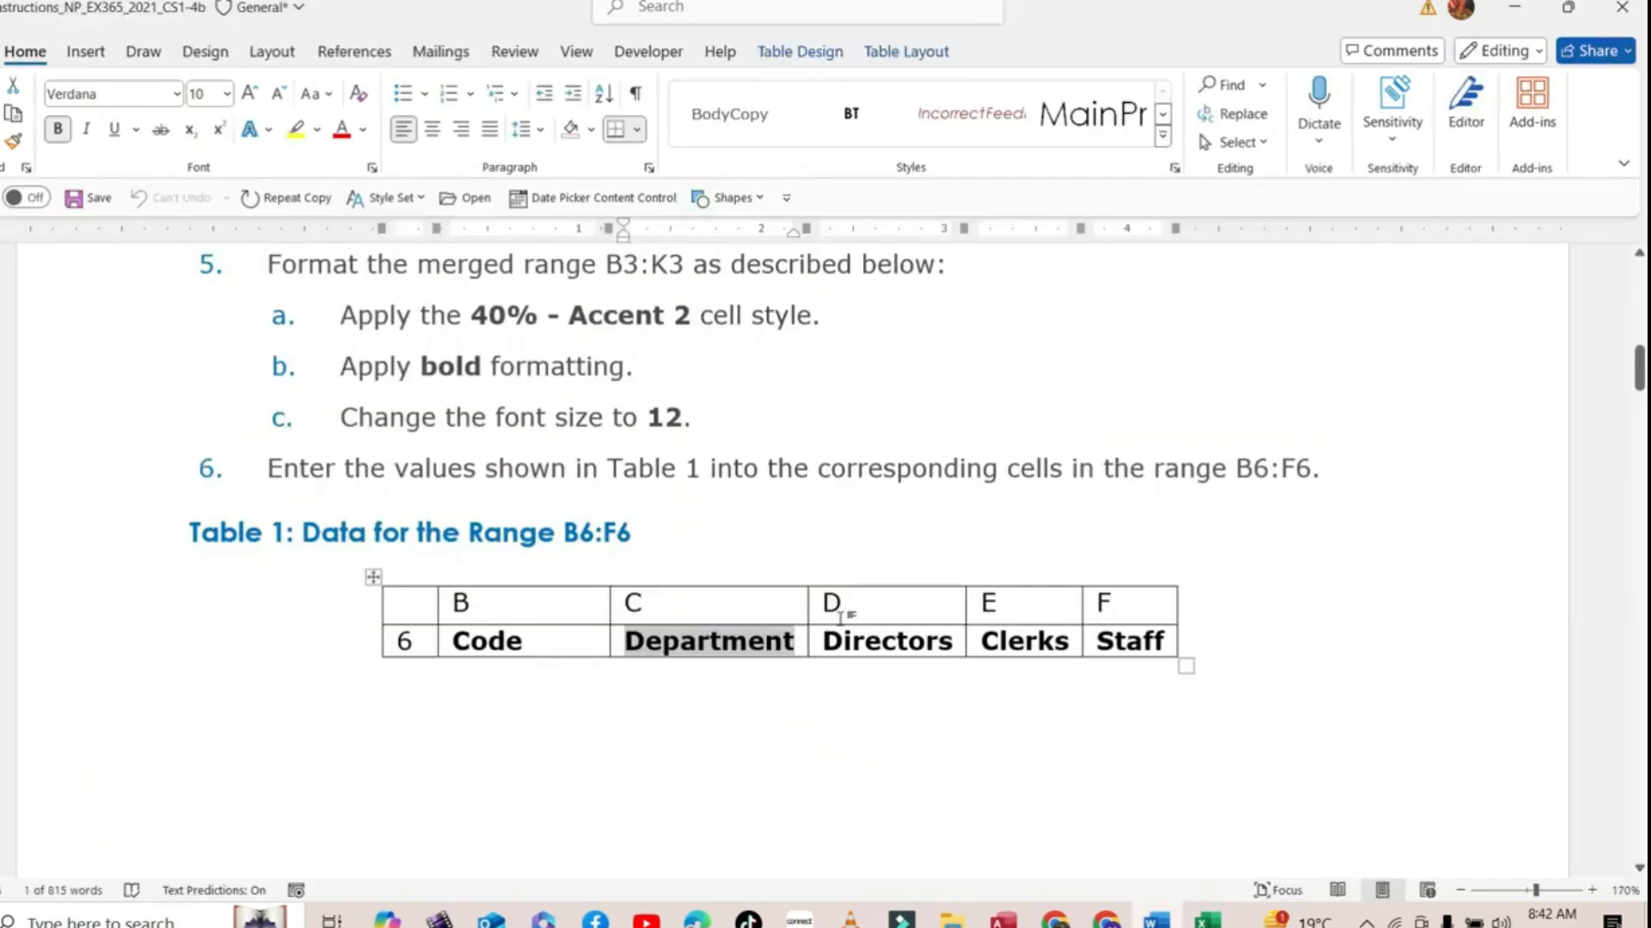
{"action": "left_click_drag", "start_coordinate": [823, 645], "coordinate": [948, 655]}
{"action": "key", "text": "ctrl+c"}
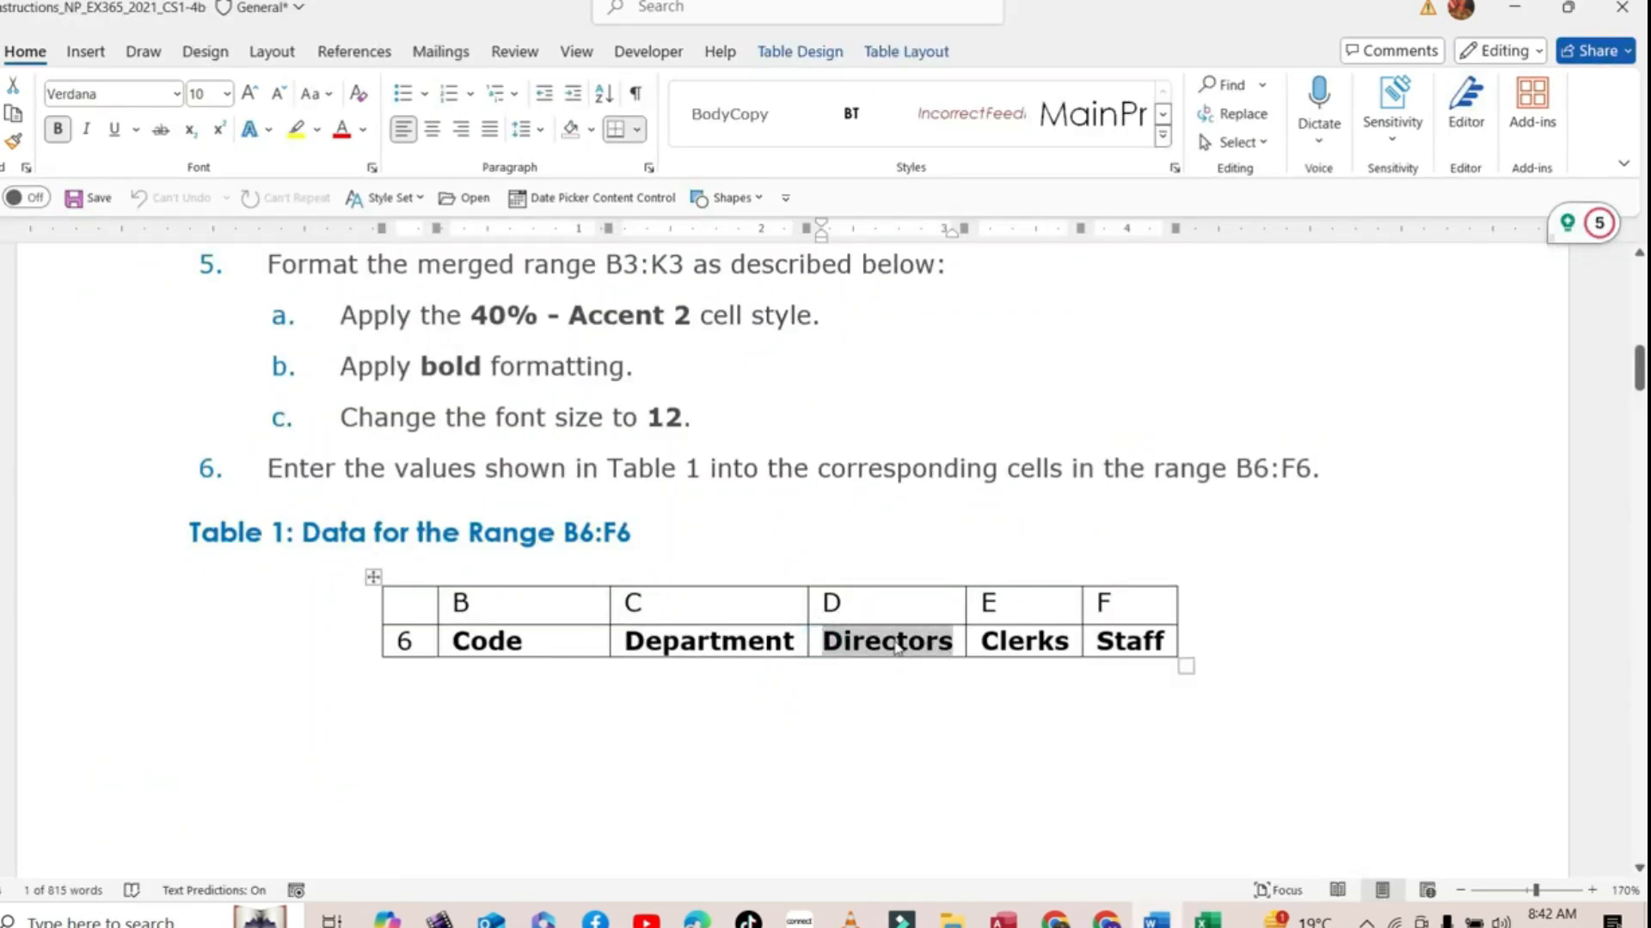
{"action": "left_click", "coordinate": [1207, 918]}
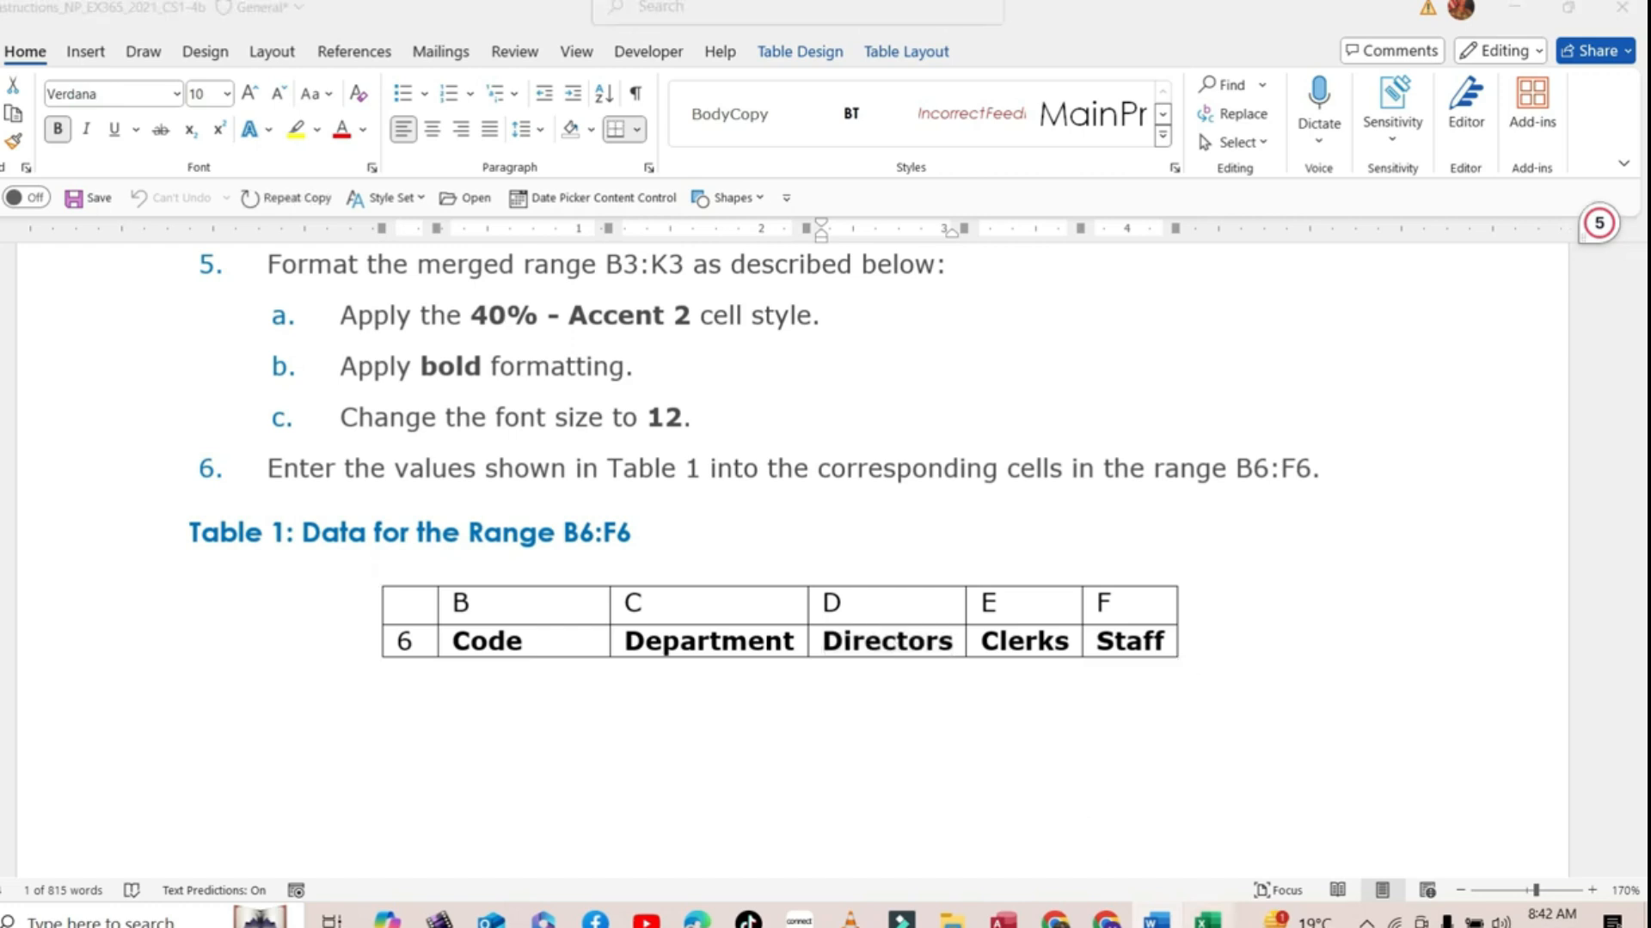
{"action": "left_click", "coordinate": [378, 199]}
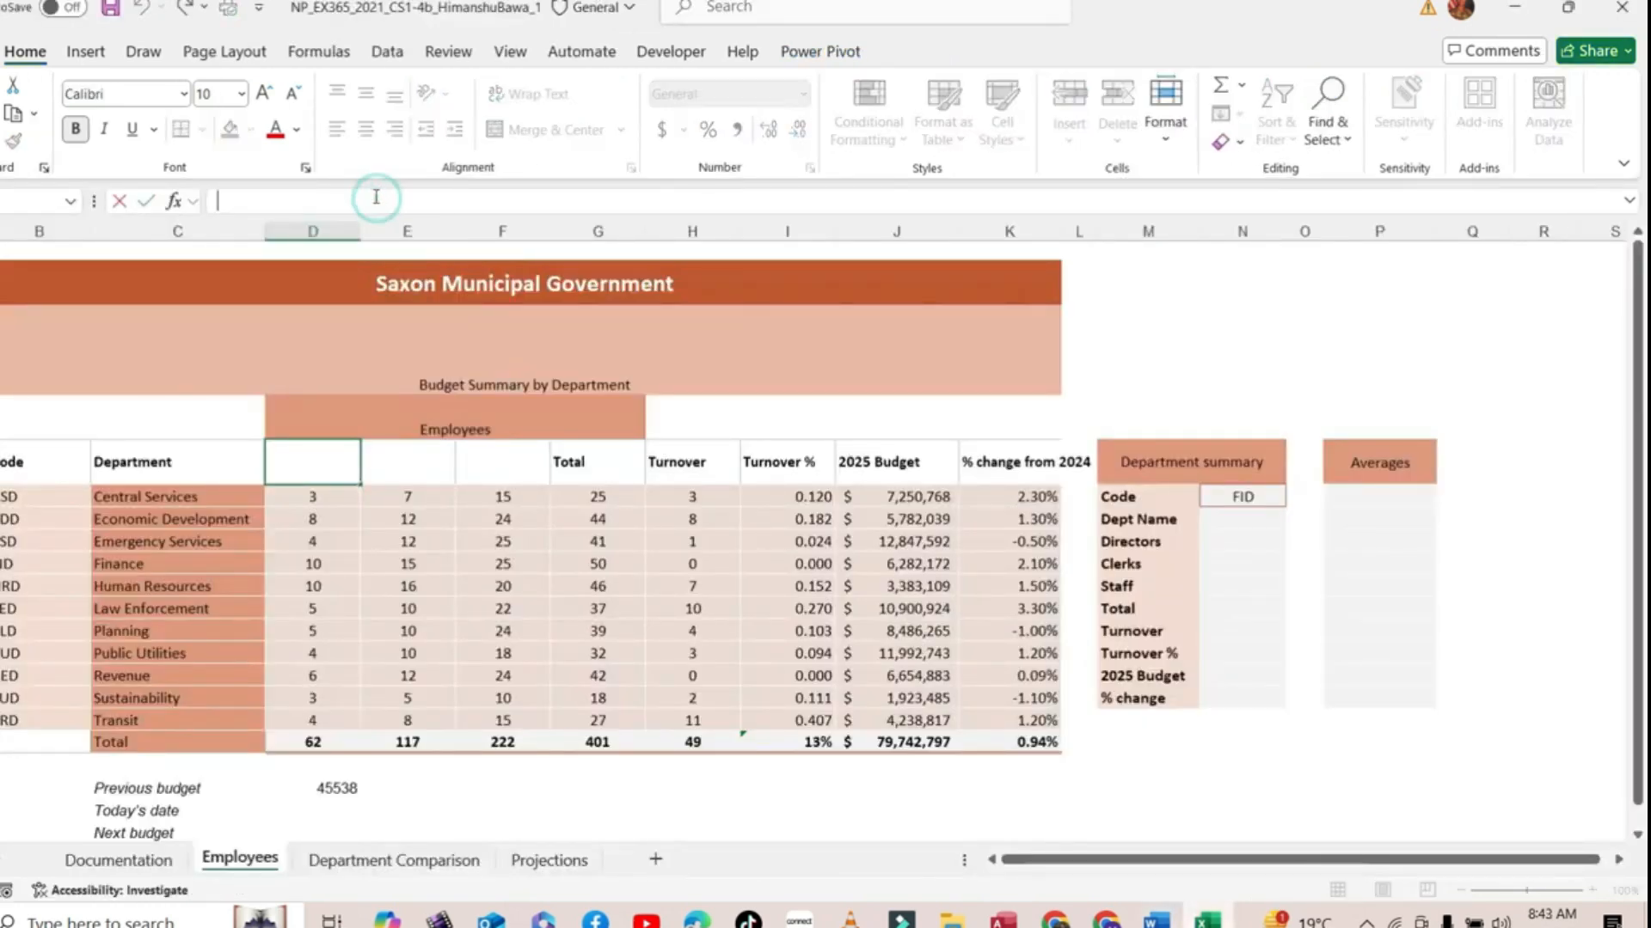
{"action": "key", "text": "ctrl+v"}
{"action": "key", "text": "Tab"}
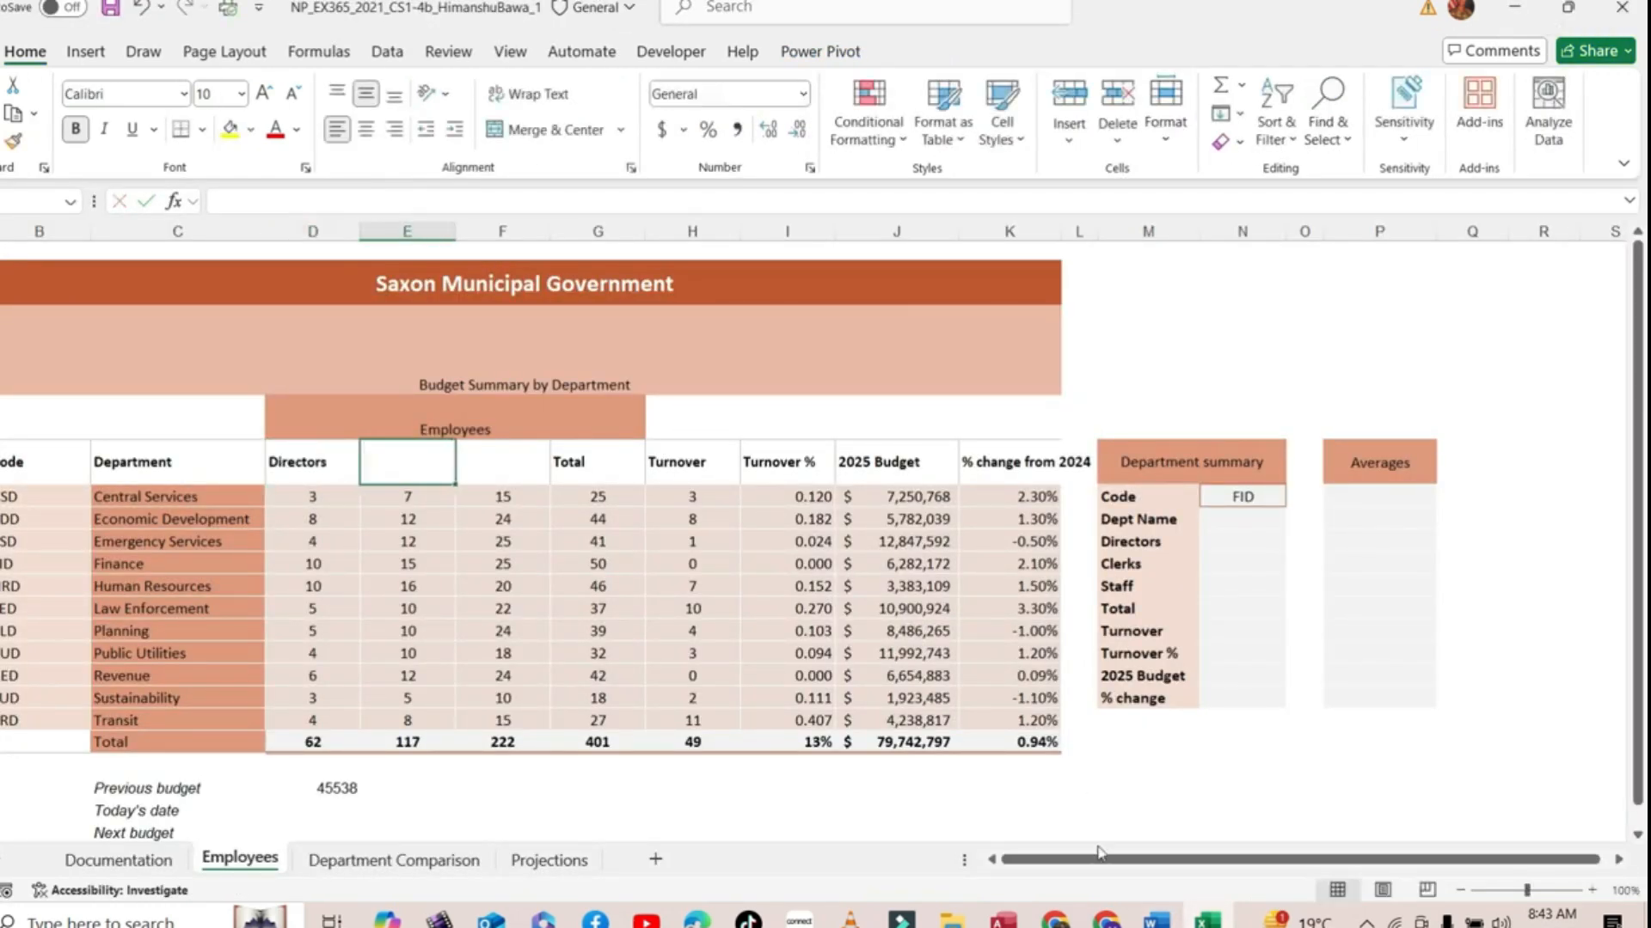
Copy the heading Clerks from Table 1 in the Word instructions into cell E6 of the Employees worksheet
{"action": "left_click", "coordinate": [1157, 918]}
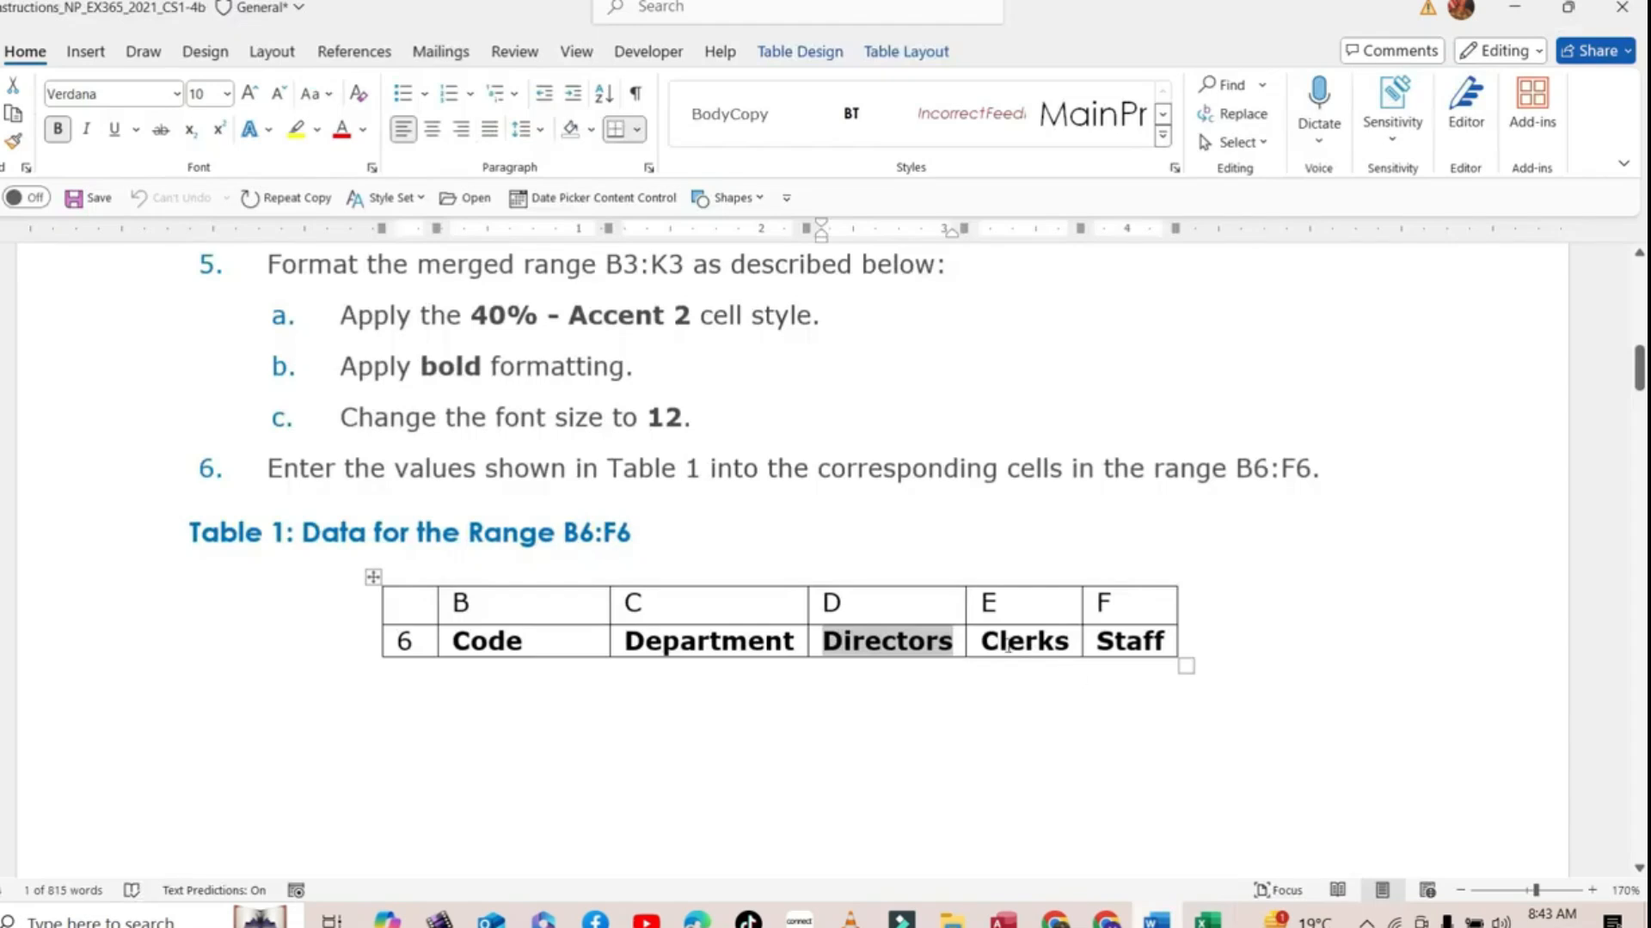
{"action": "left_click_drag", "start_coordinate": [985, 649], "coordinate": [1068, 641]}
{"action": "key", "text": "ctrl+c"}
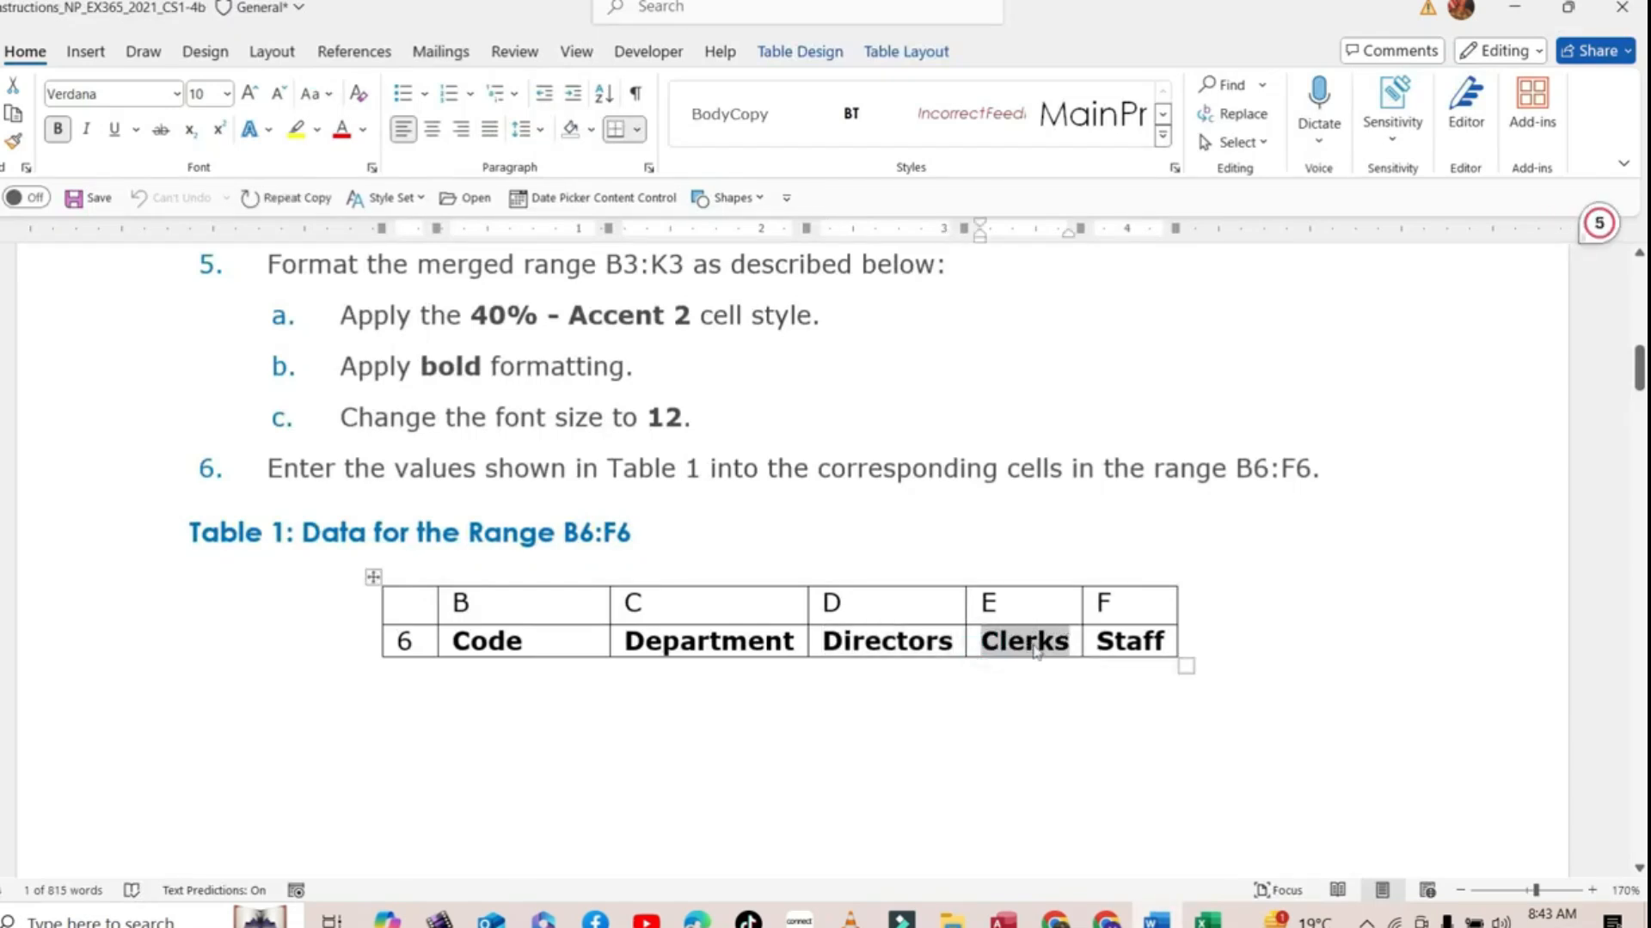
{"action": "left_click", "coordinate": [1208, 918]}
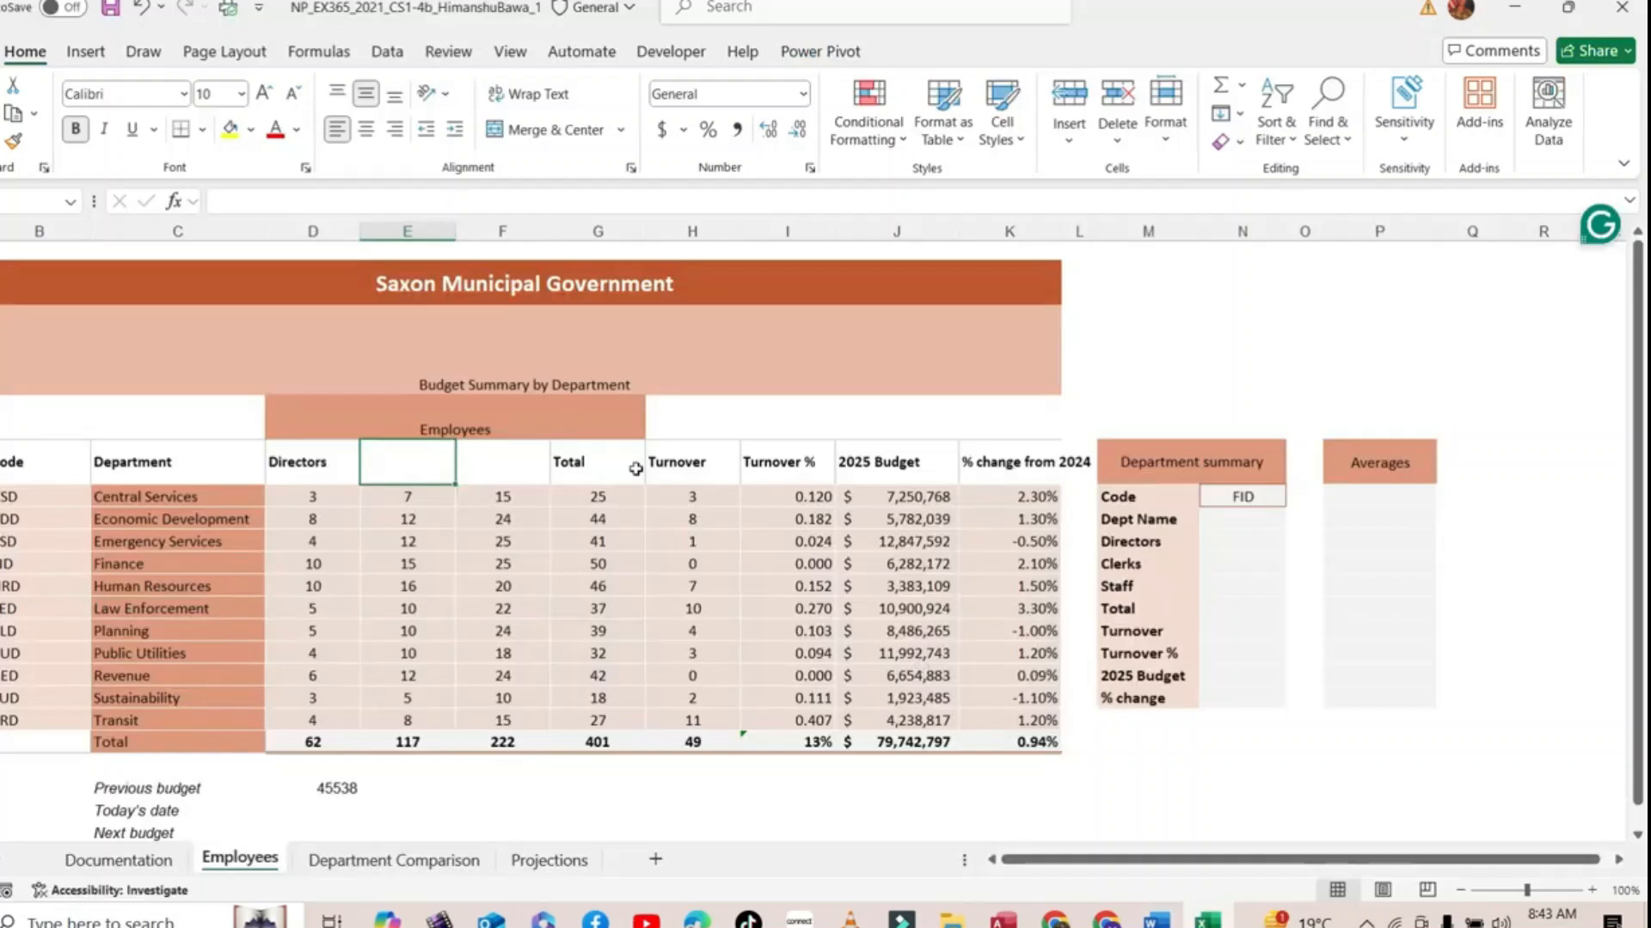
{"action": "left_click", "coordinate": [305, 200]}
{"action": "key", "text": "ctrl+v"}
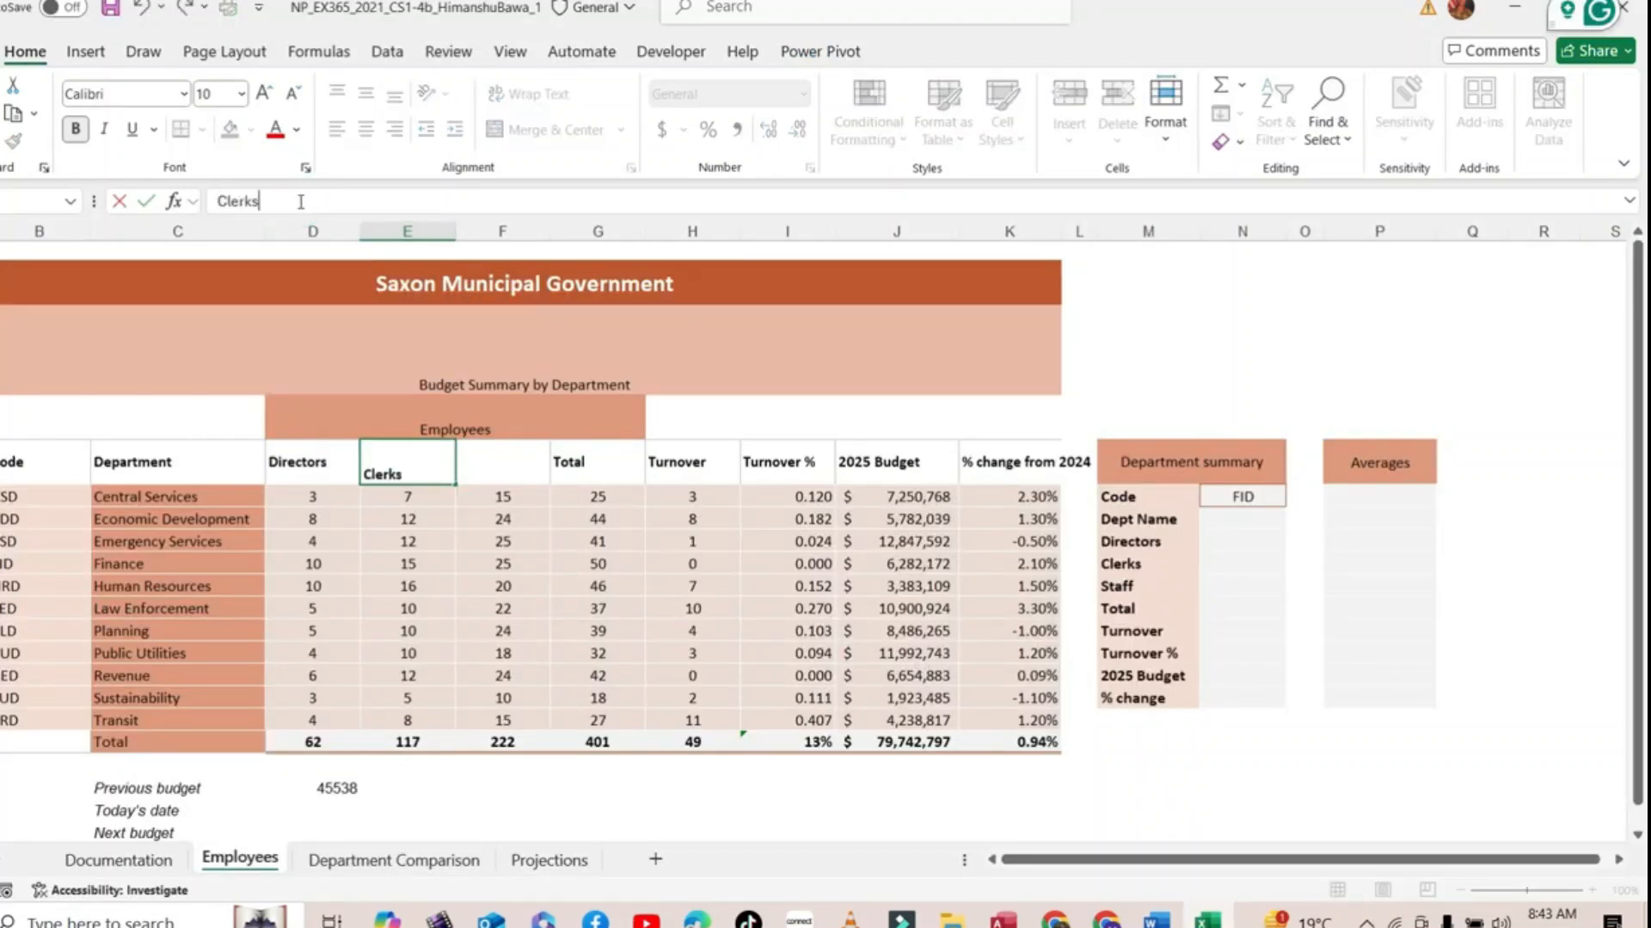
{"action": "key", "text": "Tab"}
Copy the heading Staff from Table 1 in the Word instructions into cell F6 of the Employees worksheet
{"action": "left_click", "coordinate": [1156, 918]}
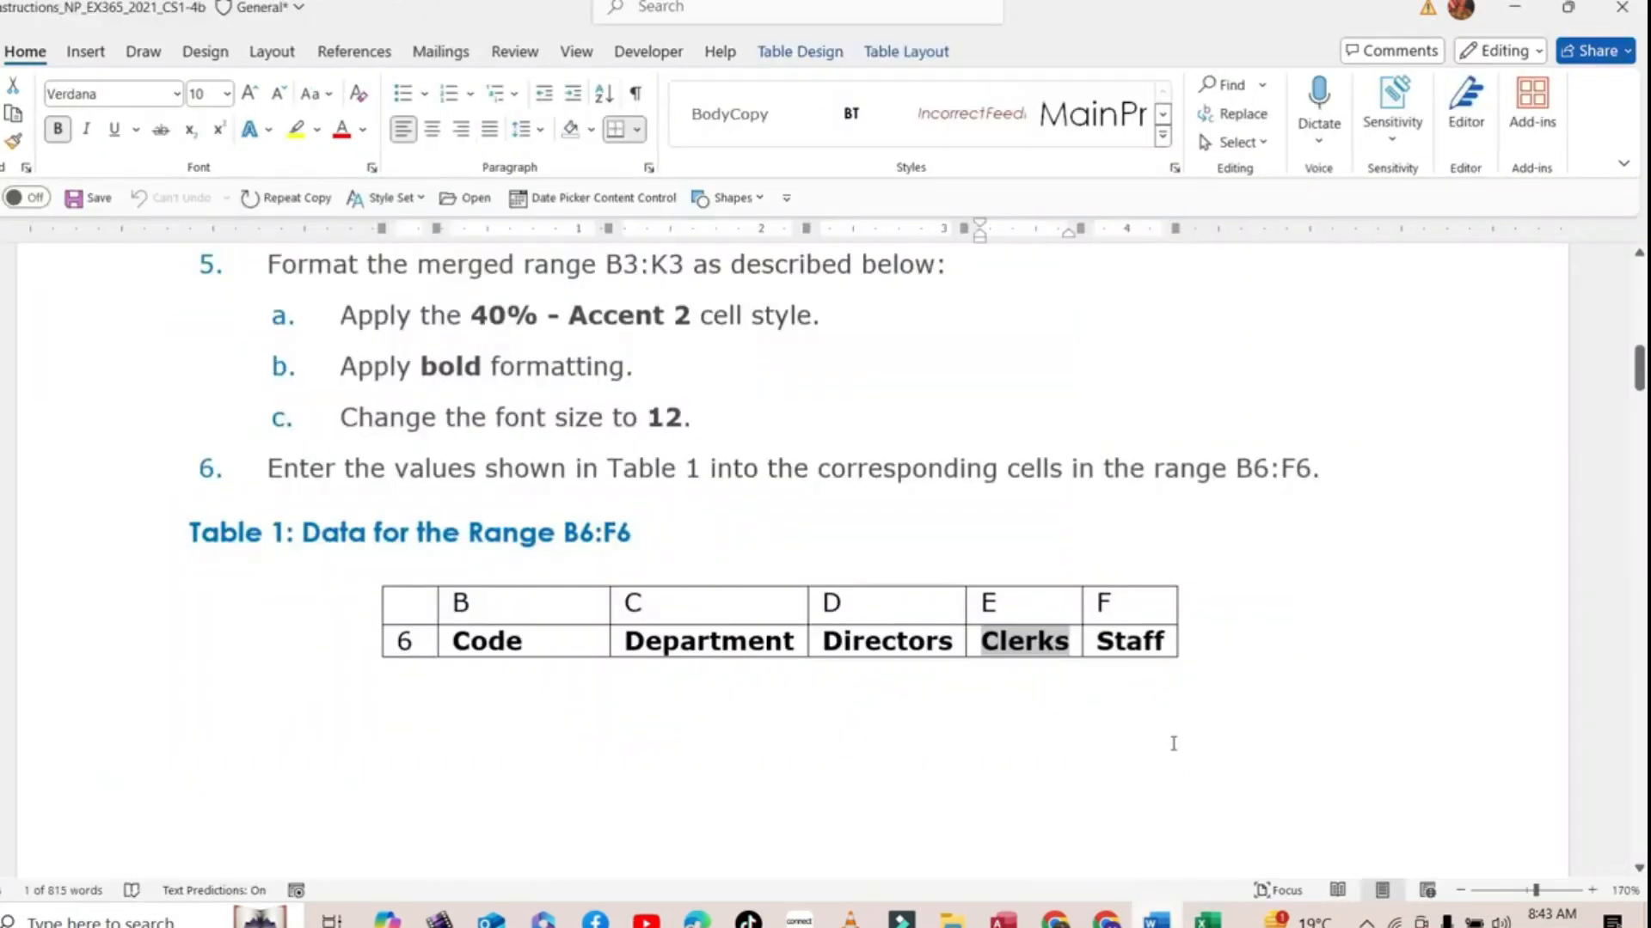
{"action": "double_click", "coordinate": [1101, 637]}
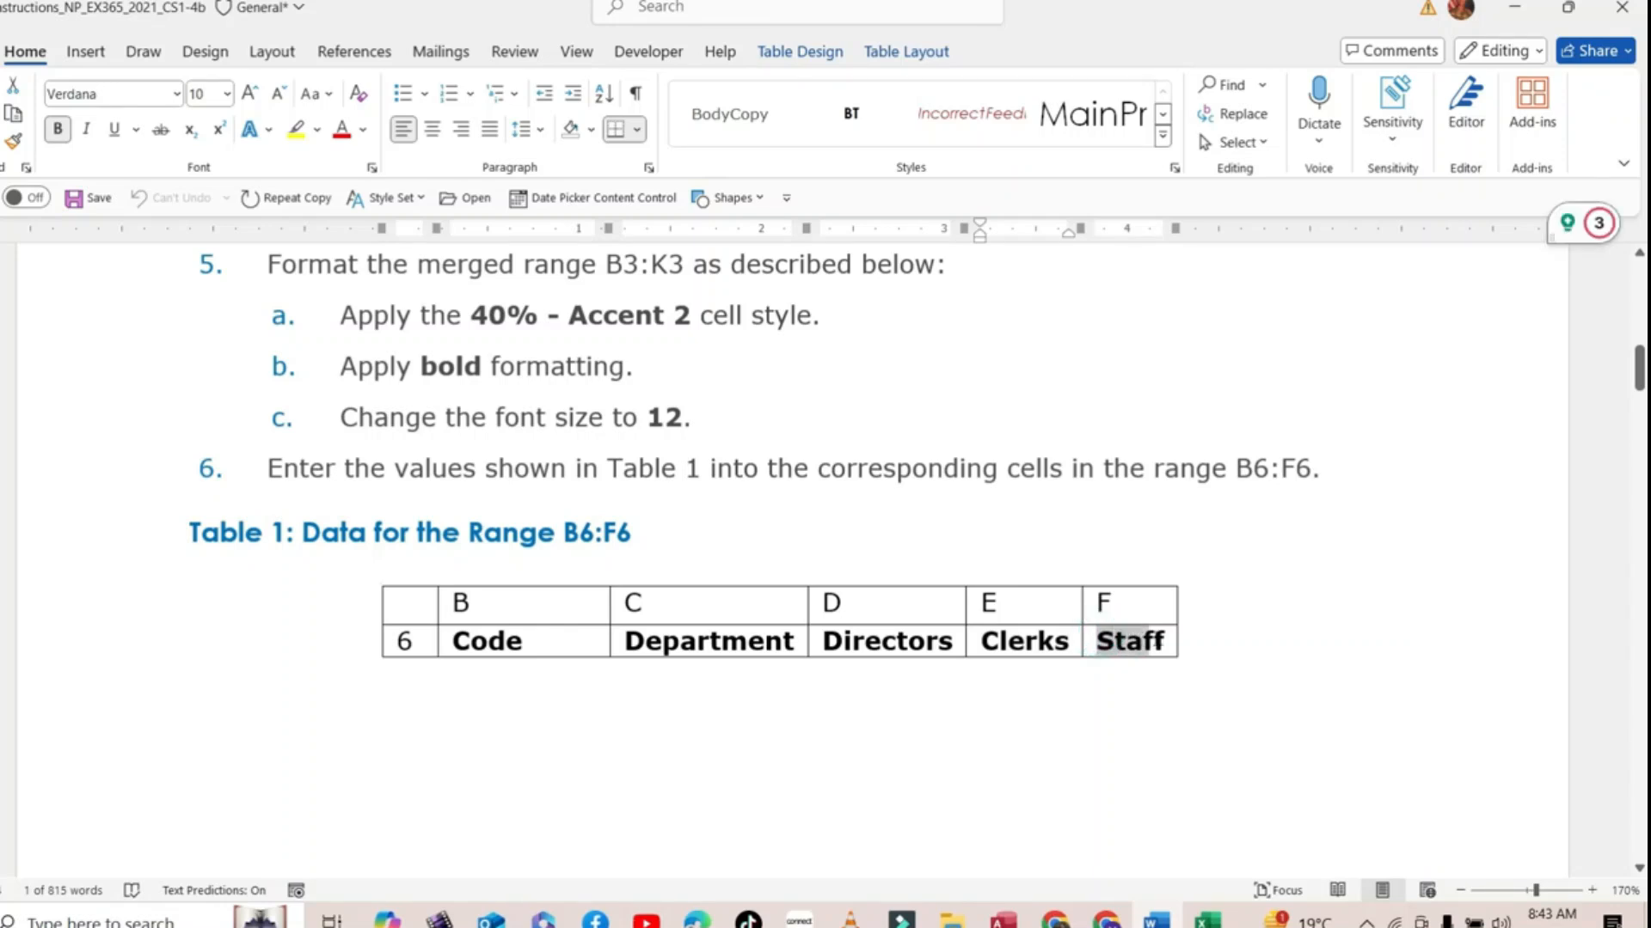
{"action": "key", "text": "ctrl+c"}
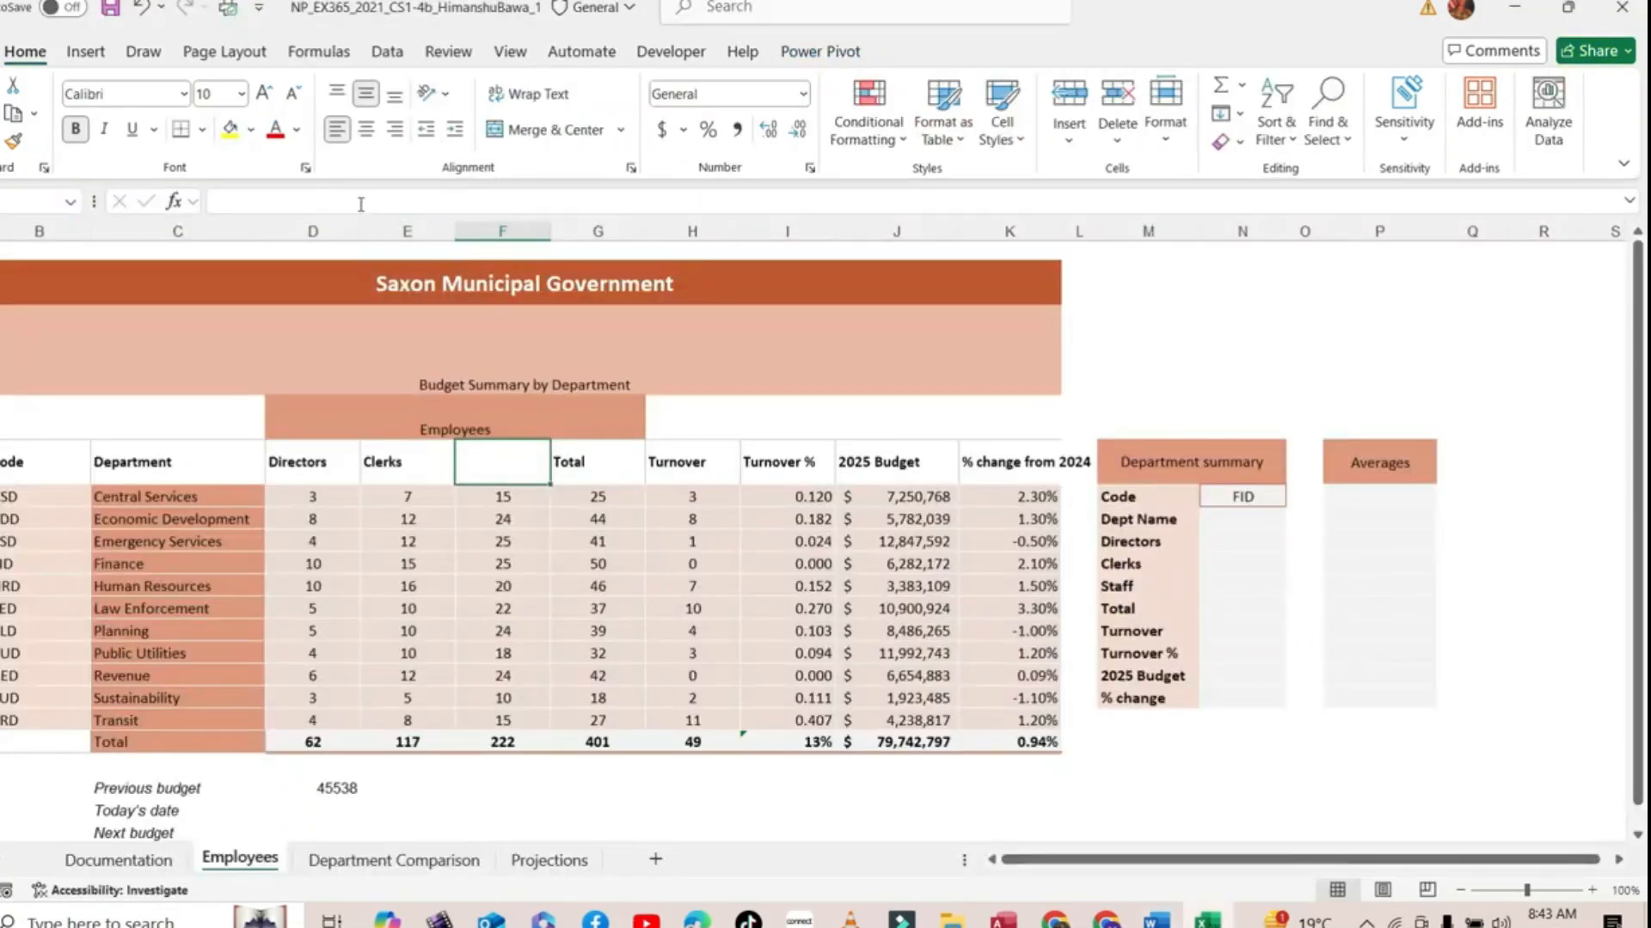
{"action": "left_click", "coordinate": [359, 203]}
{"action": "key", "text": "ctrl+v"}
{"action": "key", "text": "Tab"}
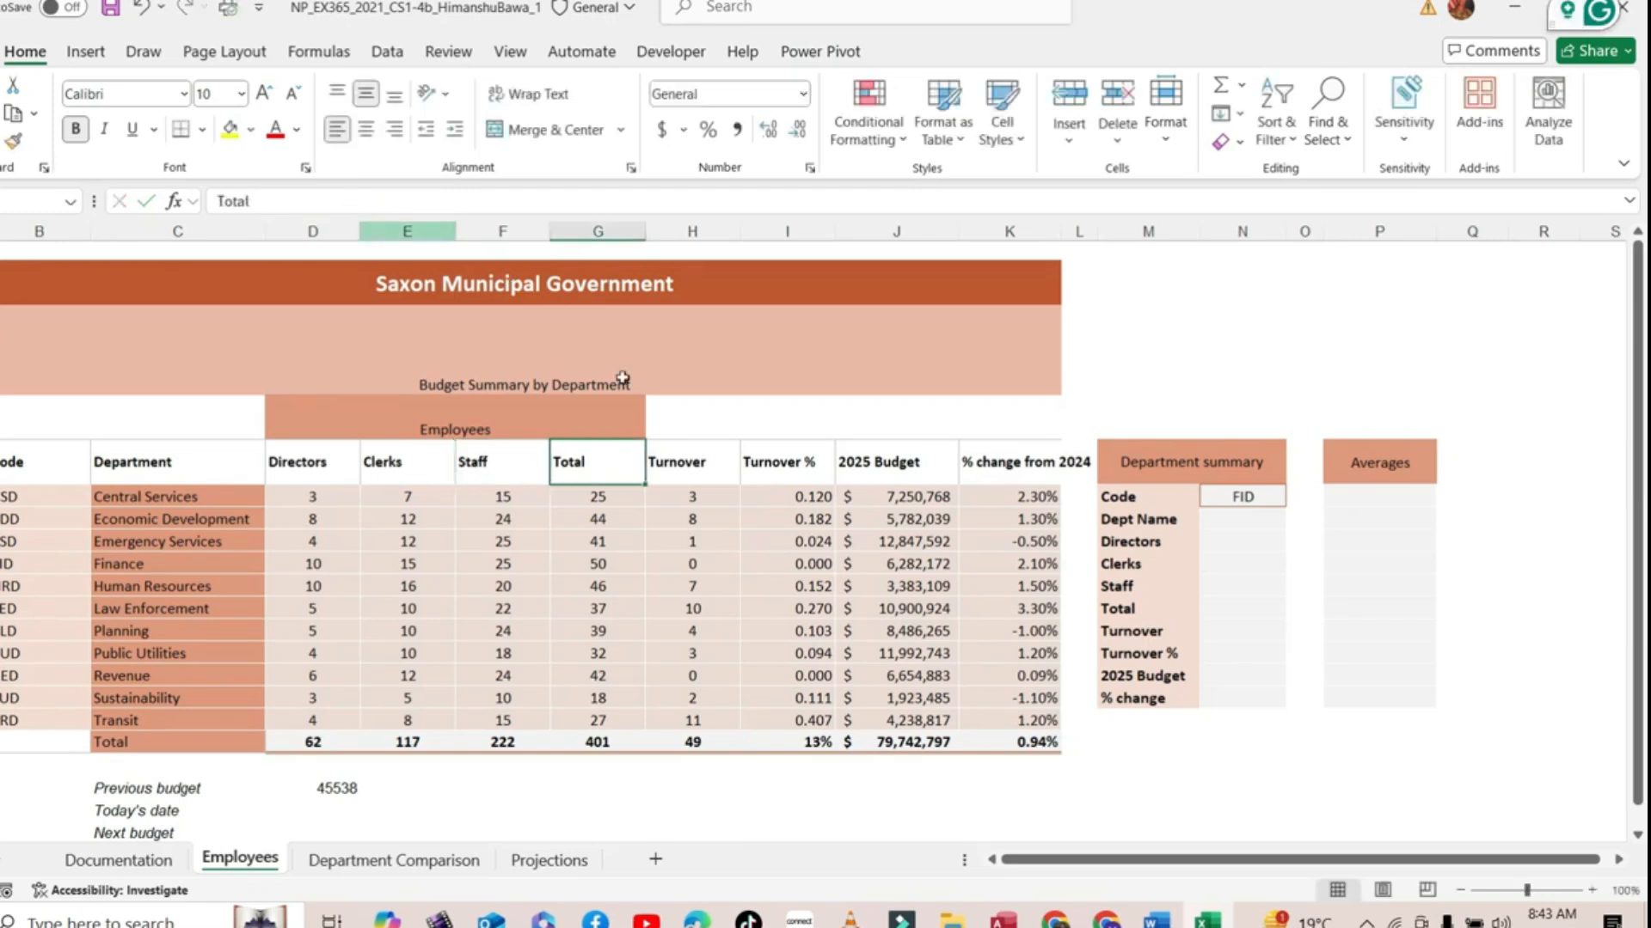
{"action": "left_click", "coordinate": [1195, 774]}
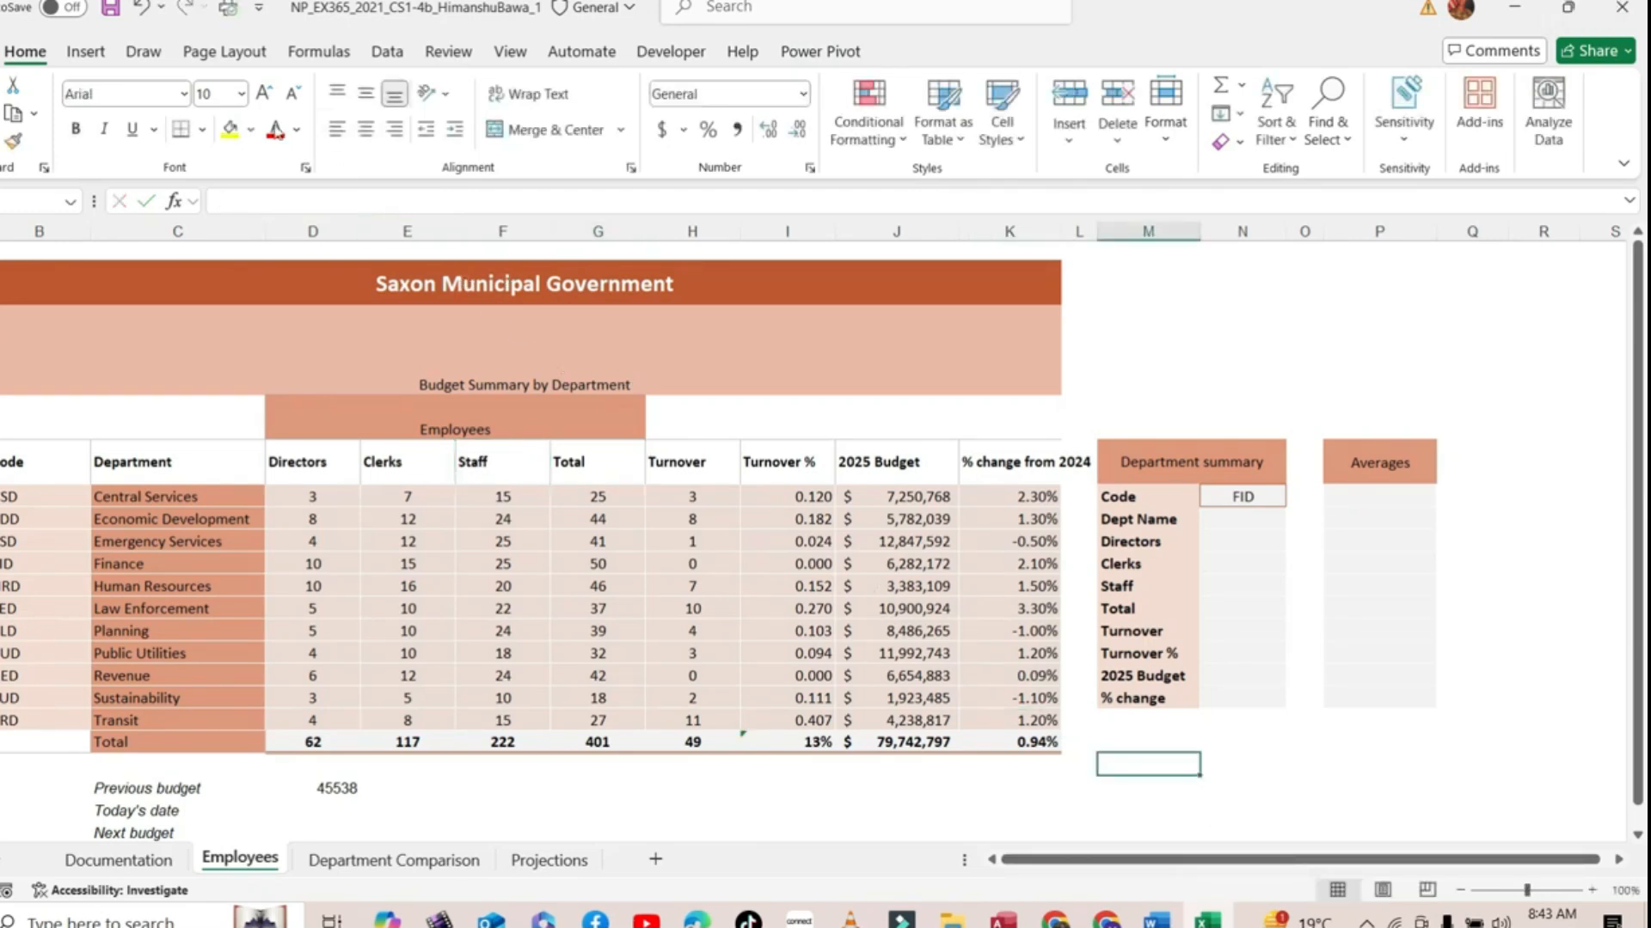
Save the workbook, then switch to the Word instructions and bring up step 7 on formatting the range B6:K6
{"action": "left_click", "coordinate": [111, 11]}
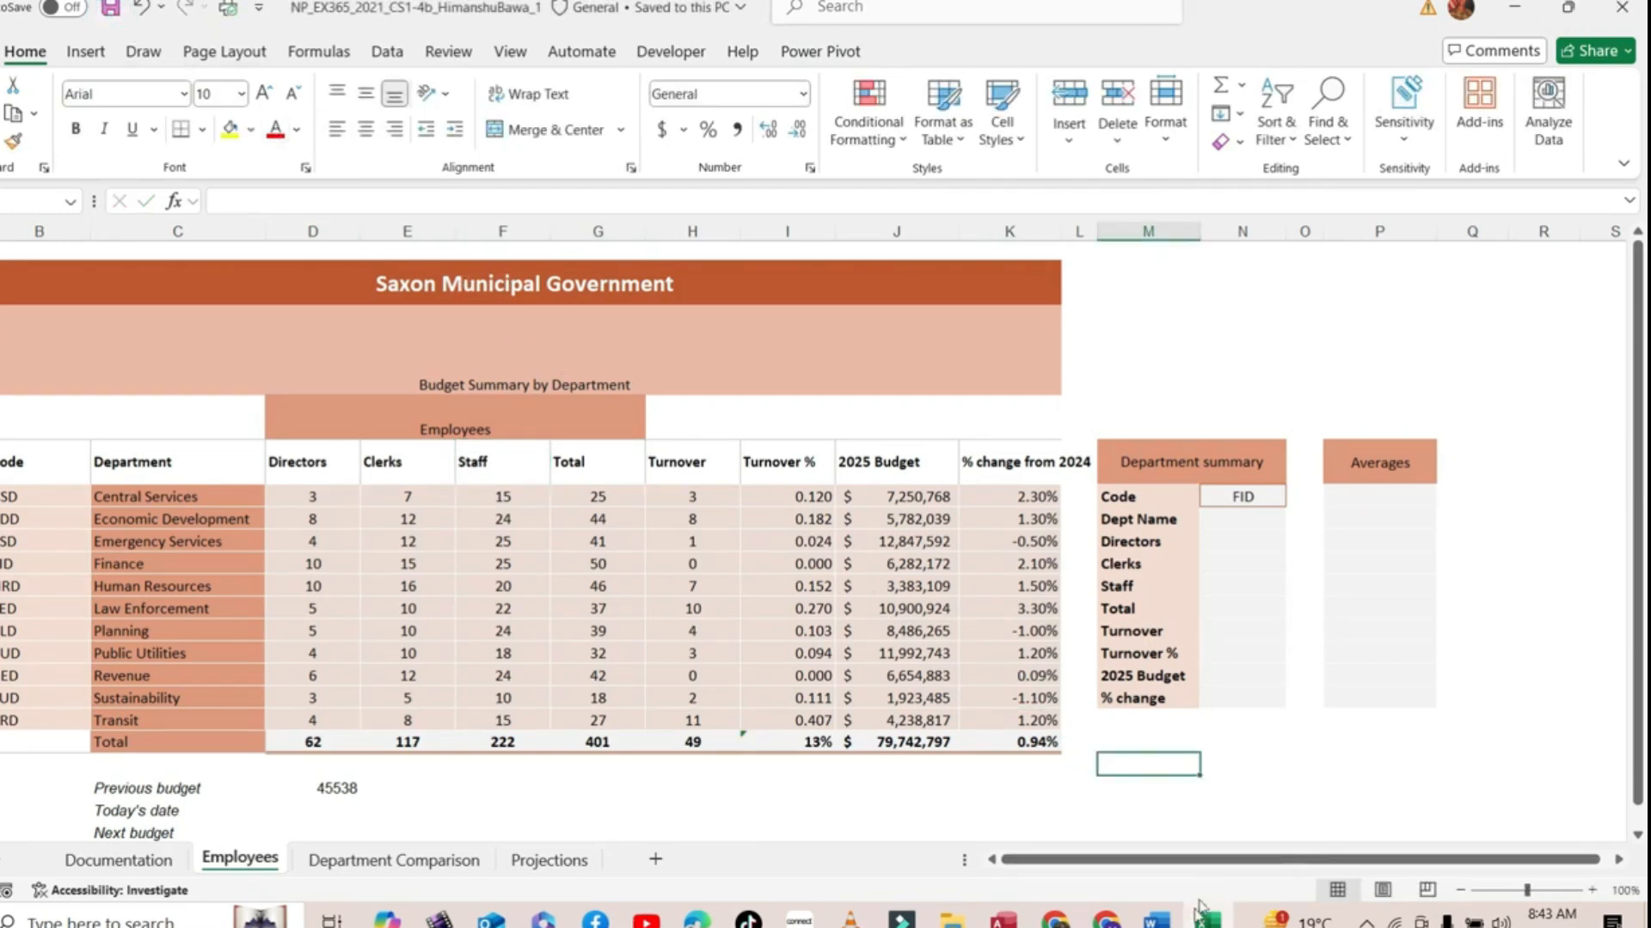
{"action": "key", "text": "alt+Tab"}
{"action": "scroll", "coordinate": [754, 669], "scroll_direction": "down", "scroll_amount": 10}
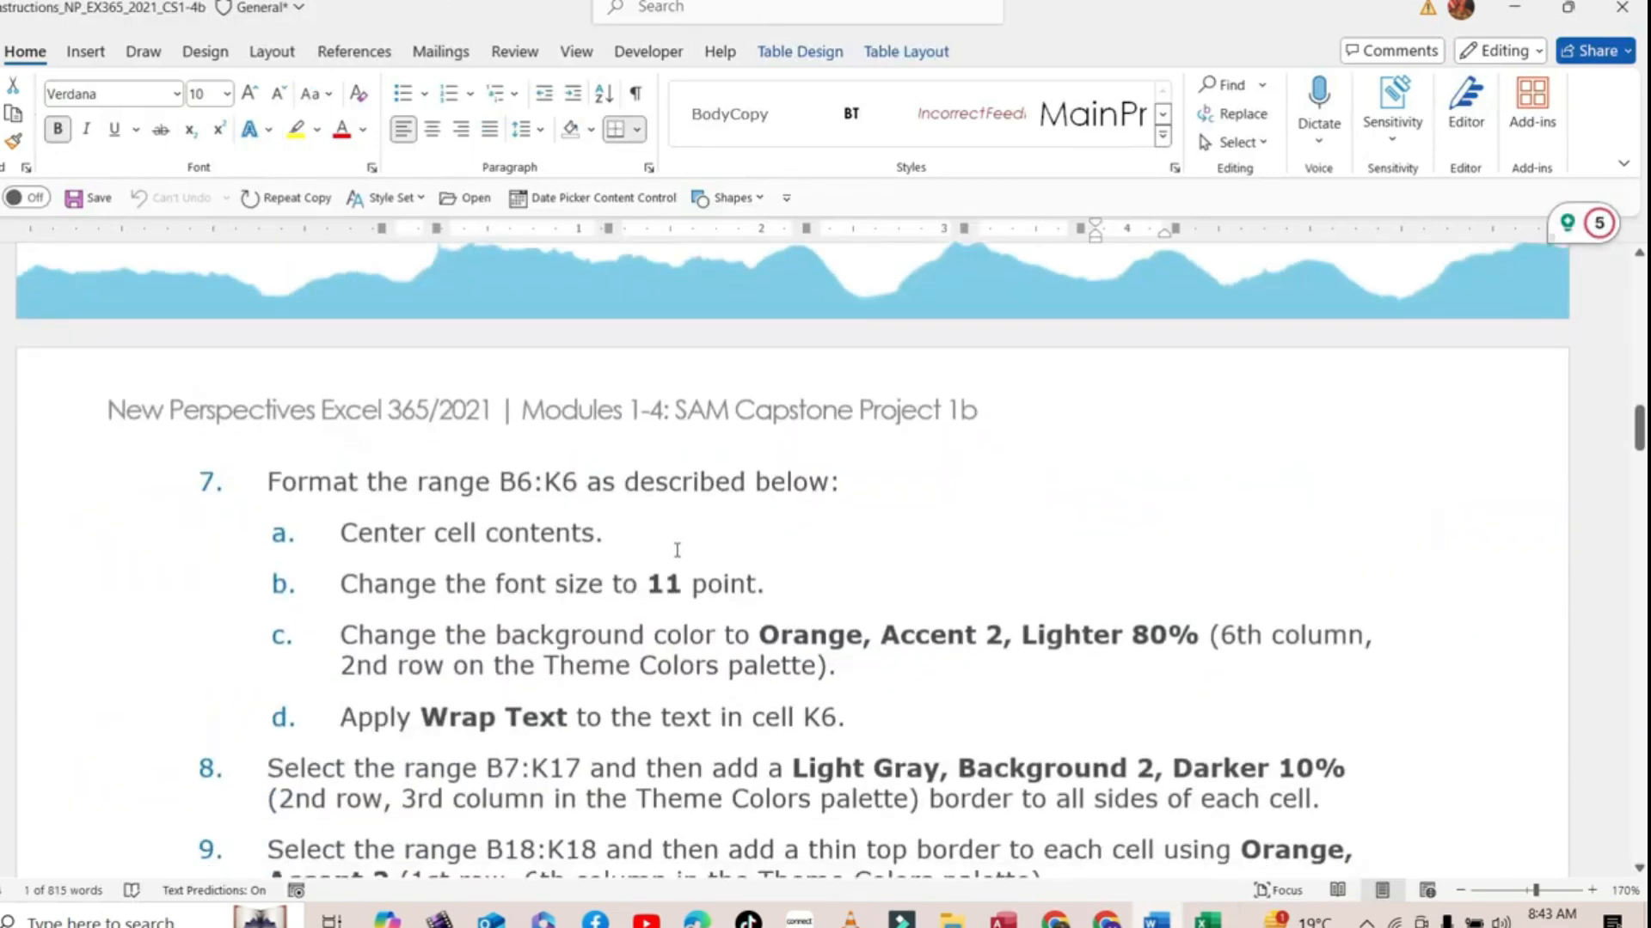
{"action": "scroll", "coordinate": [653, 465], "scroll_direction": "down", "scroll_amount": 1}
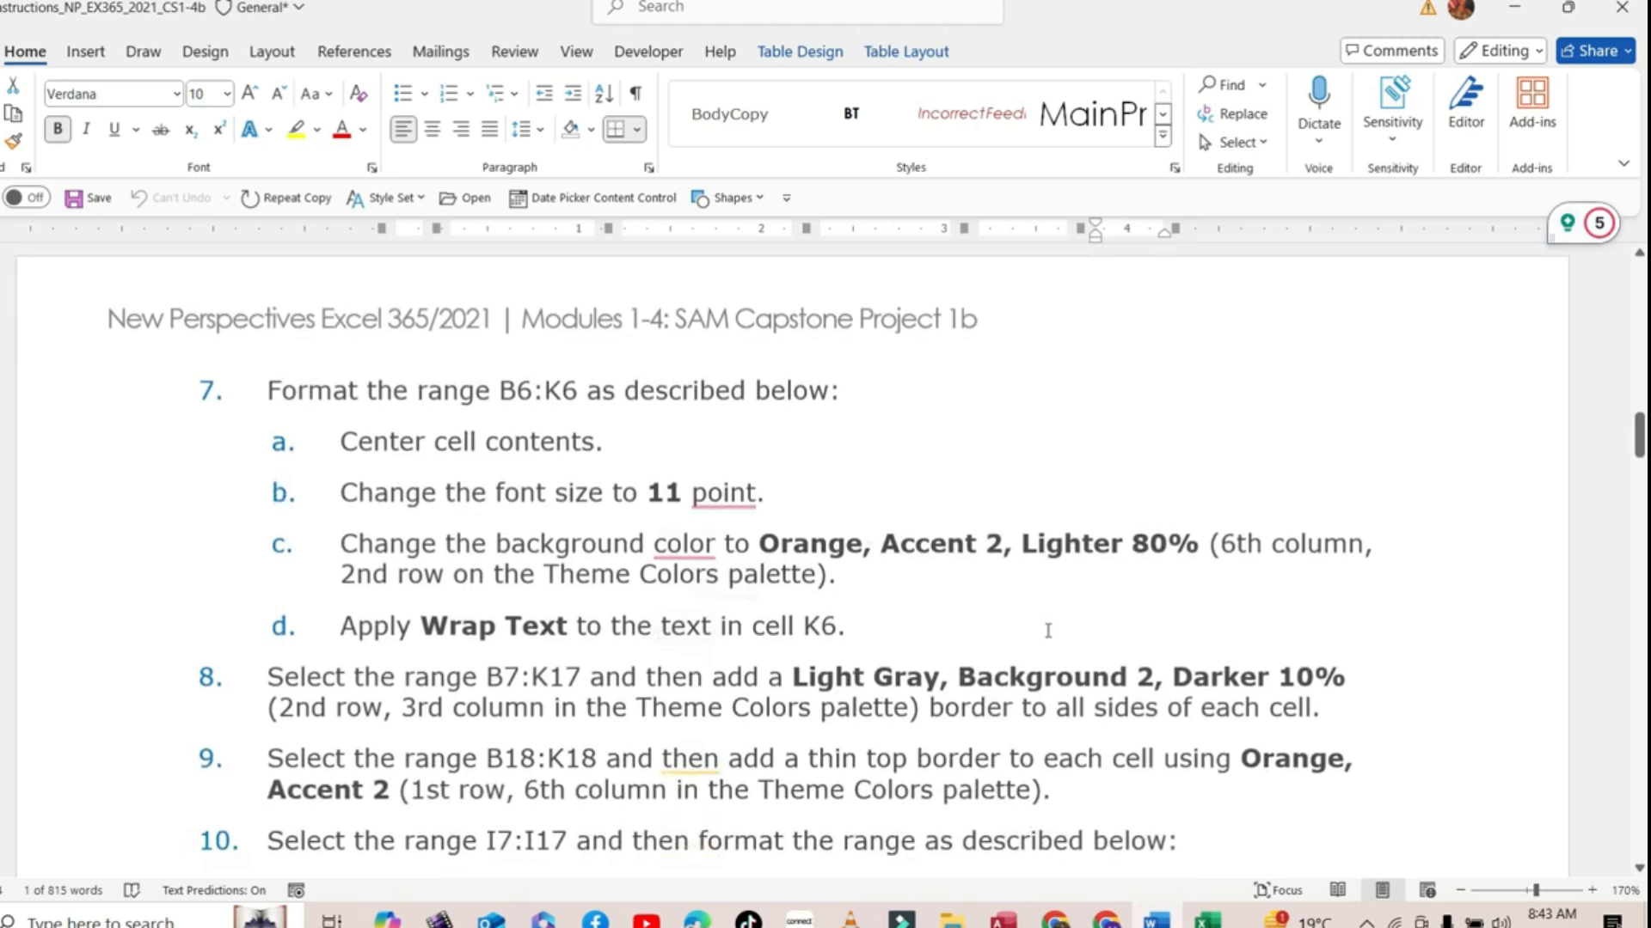
Back in the Excel workbook, center the contents of the heading range B6:K6 on the Employees worksheet
{"action": "left_click", "coordinate": [1206, 918]}
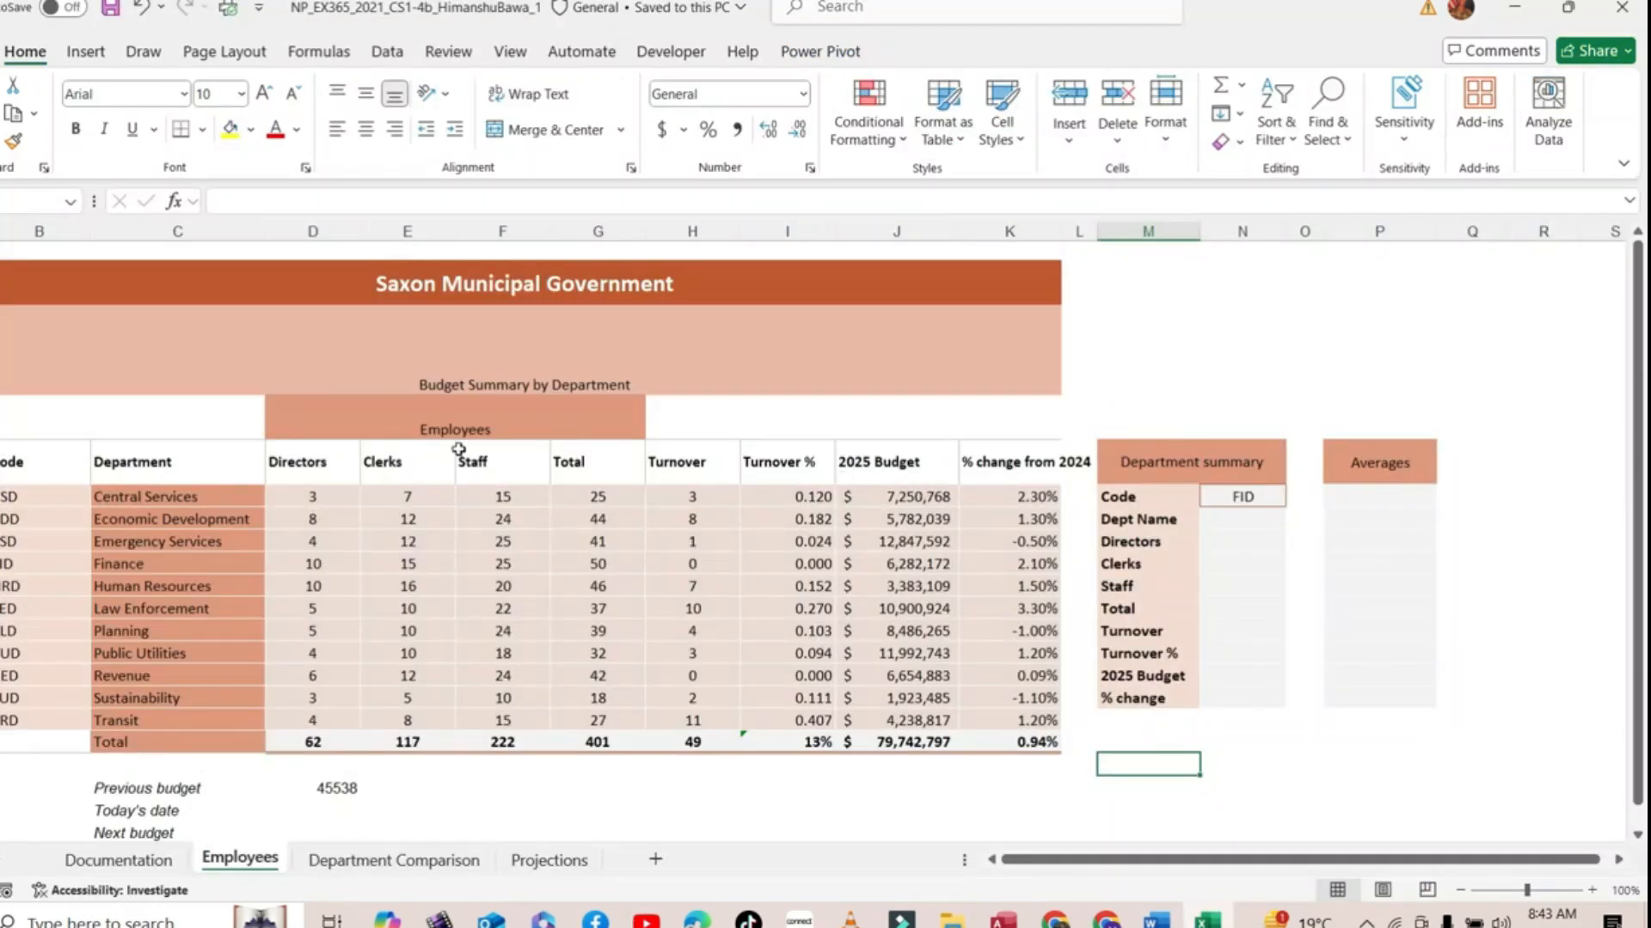
{"action": "left_click_drag", "start_coordinate": [44, 462], "coordinate": [1035, 472]}
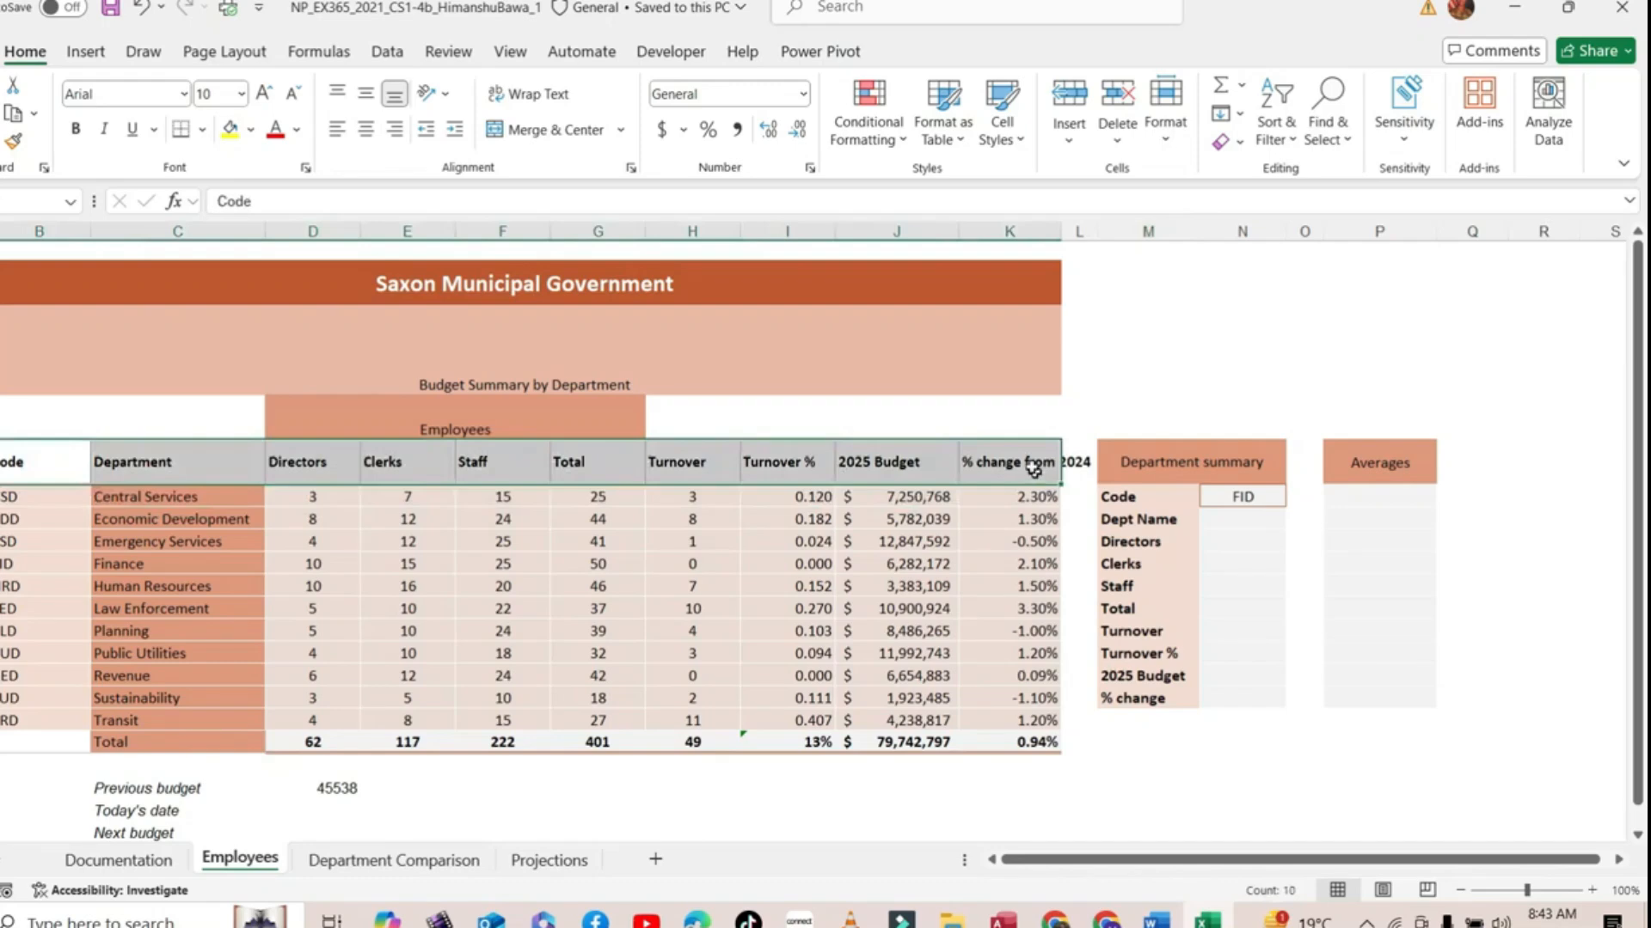
{"action": "left_click", "coordinate": [367, 131]}
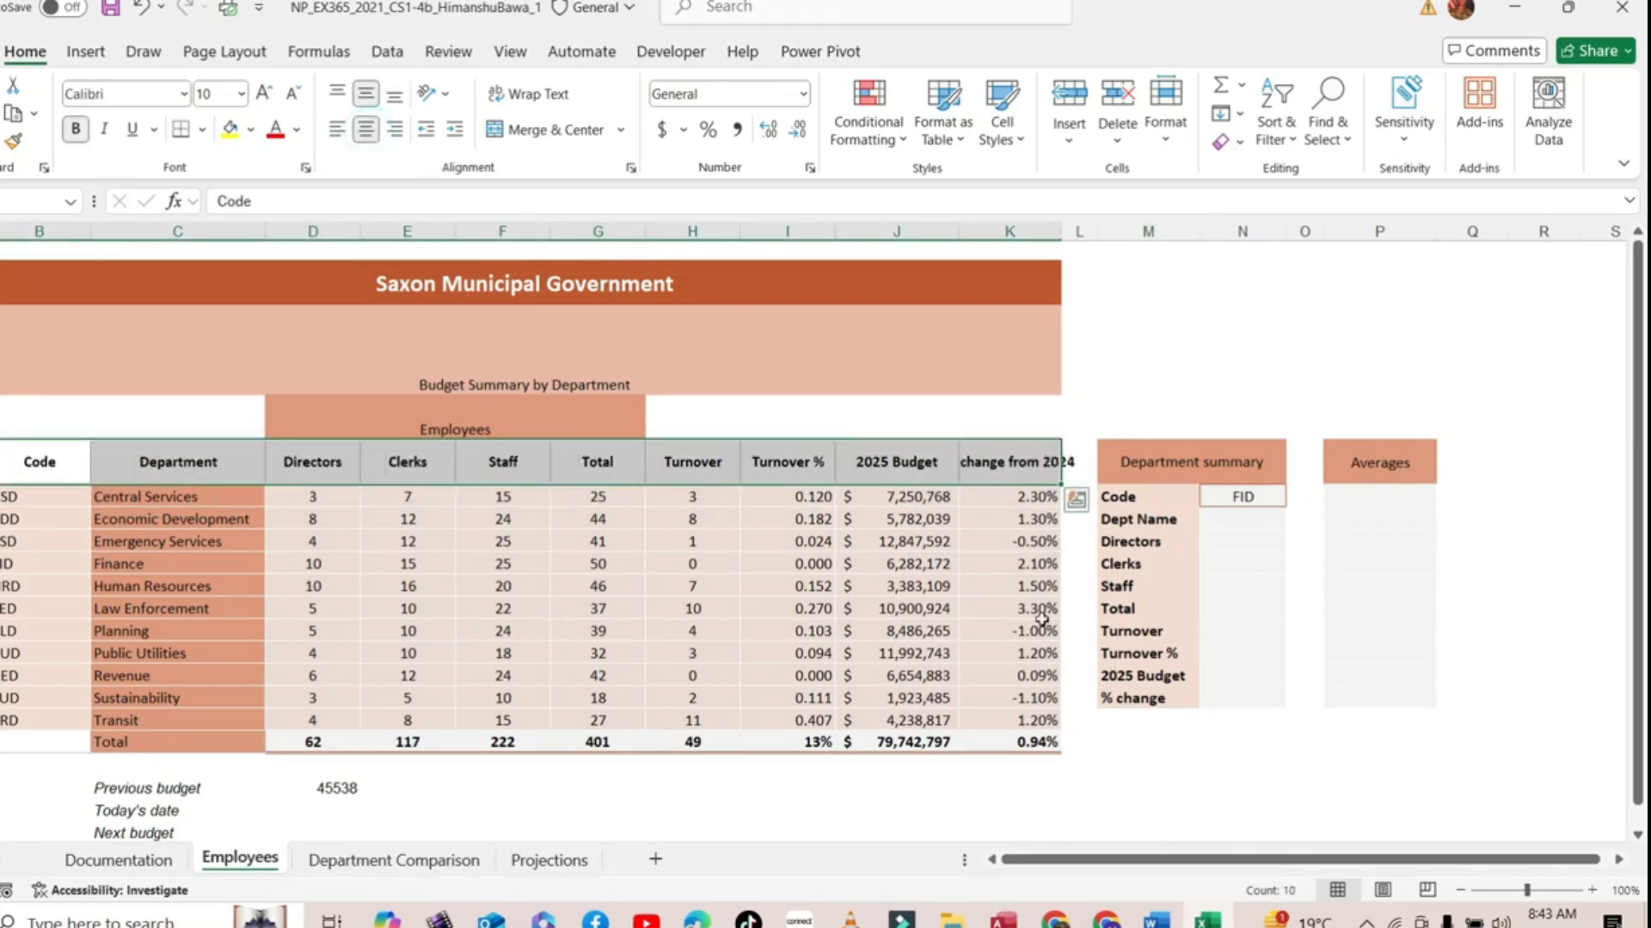
Check step 7b in the Word instructions and set the font size of B6:K6 in Excel to 11 point
{"action": "left_click", "coordinate": [1159, 921]}
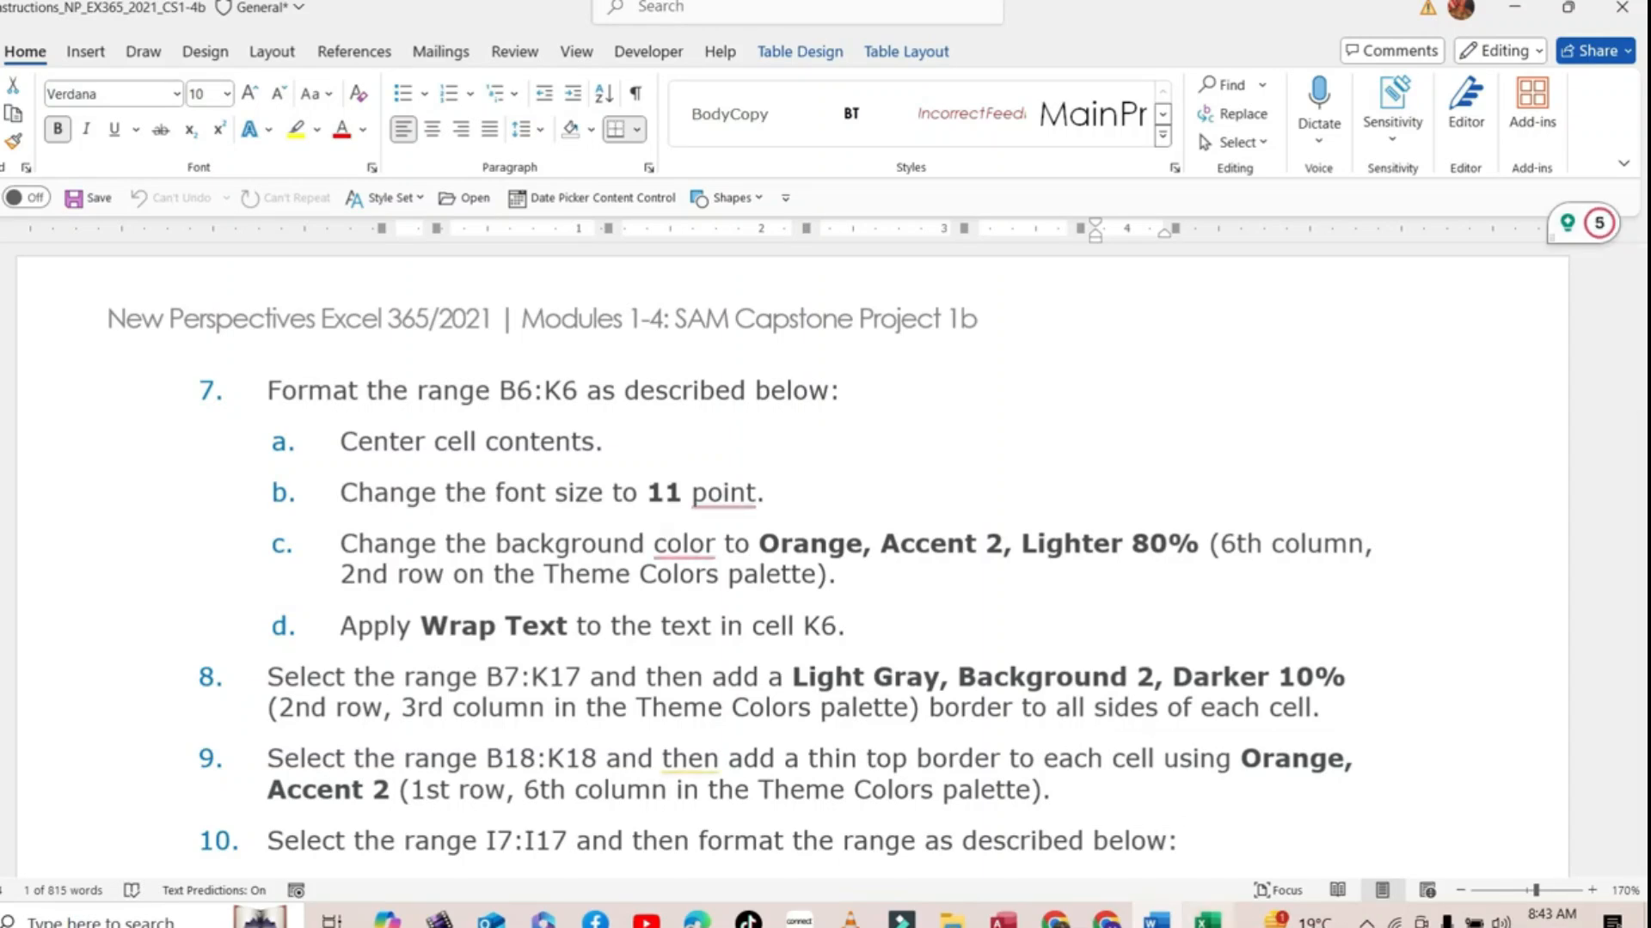
{"action": "left_click", "coordinate": [1204, 808]}
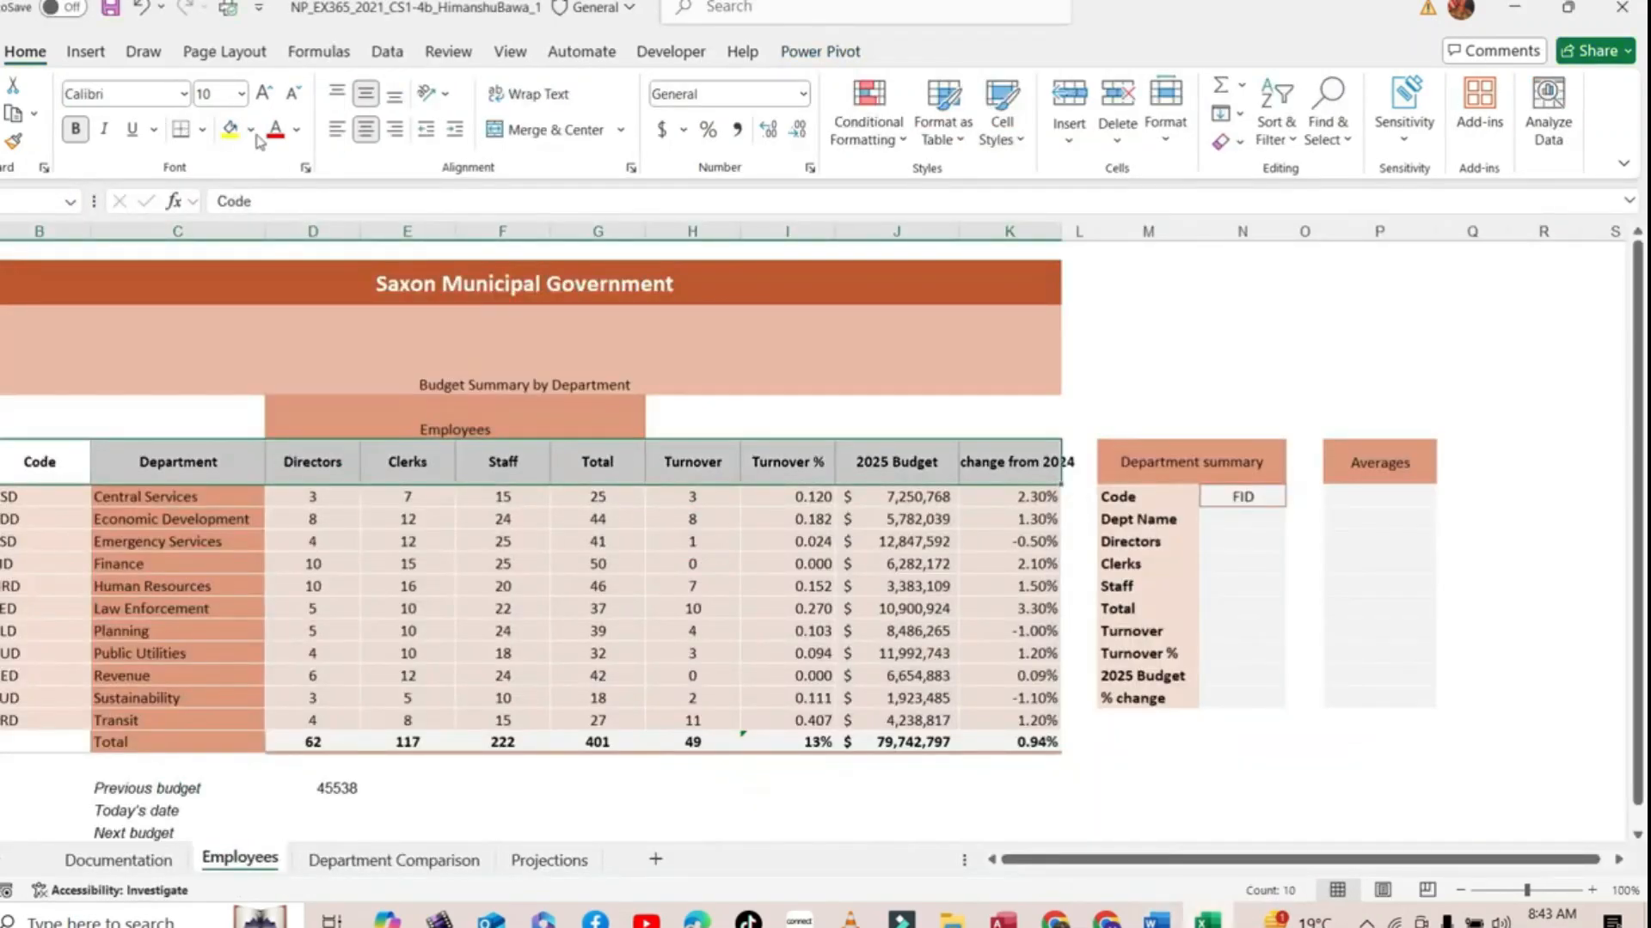
{"action": "left_click", "coordinate": [241, 93]}
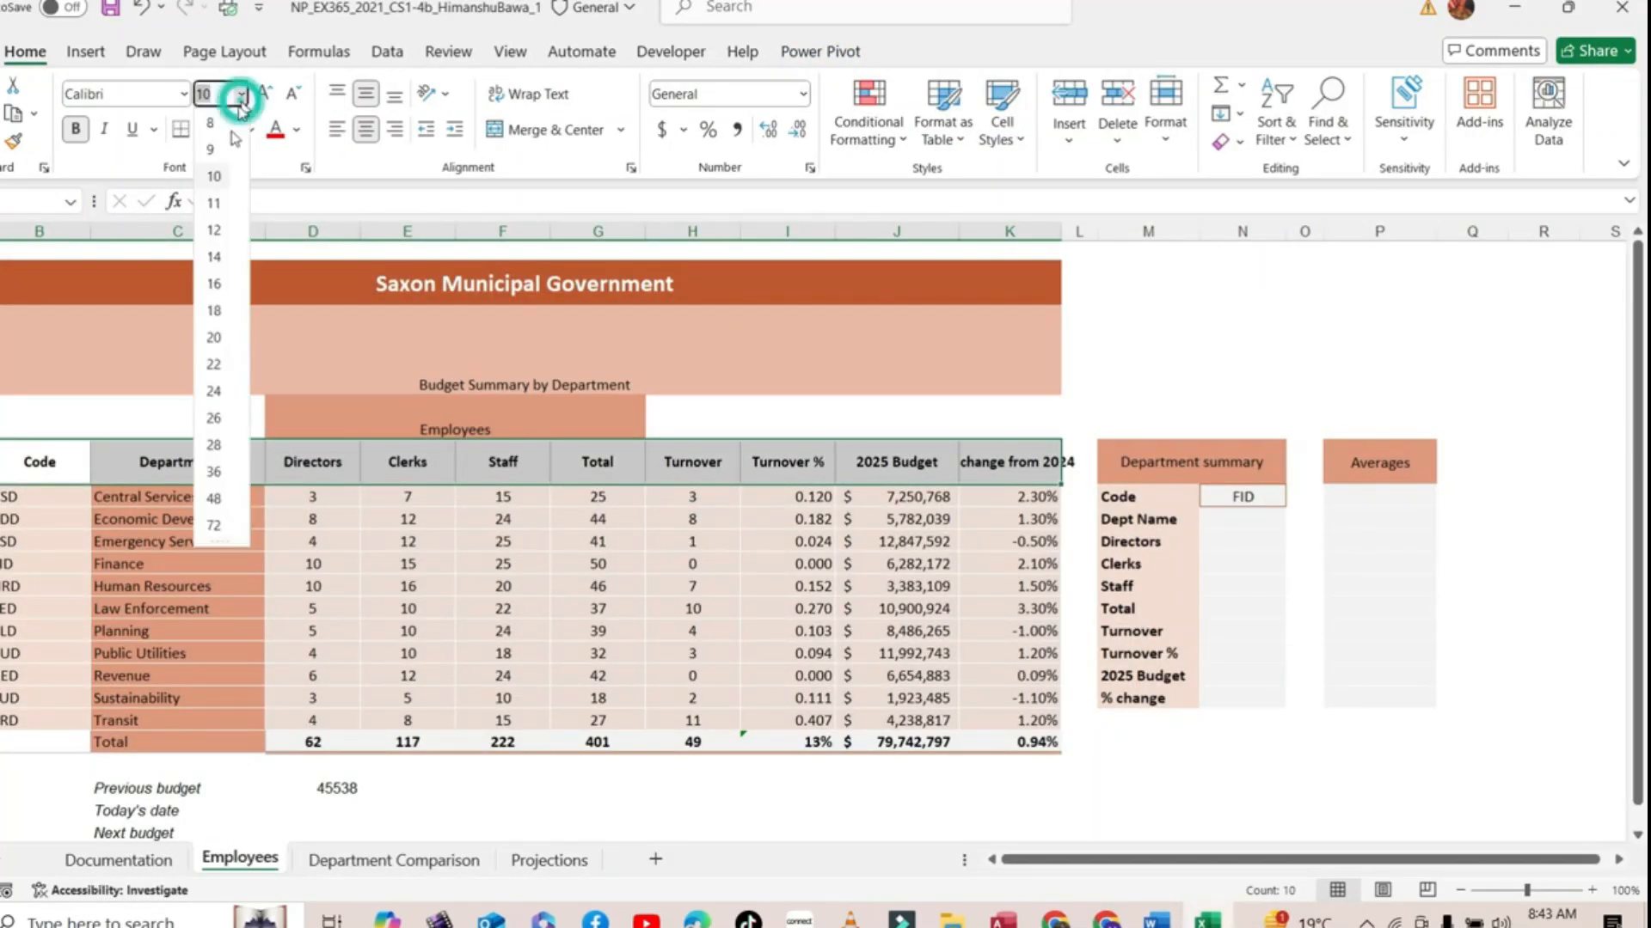
{"action": "left_click", "coordinate": [215, 205]}
Consult step 7c in the Word instructions and fill B6:K6 in Excel with Orange, Accent 2, Lighter 80%
{"action": "key", "text": "alt+Tab"}
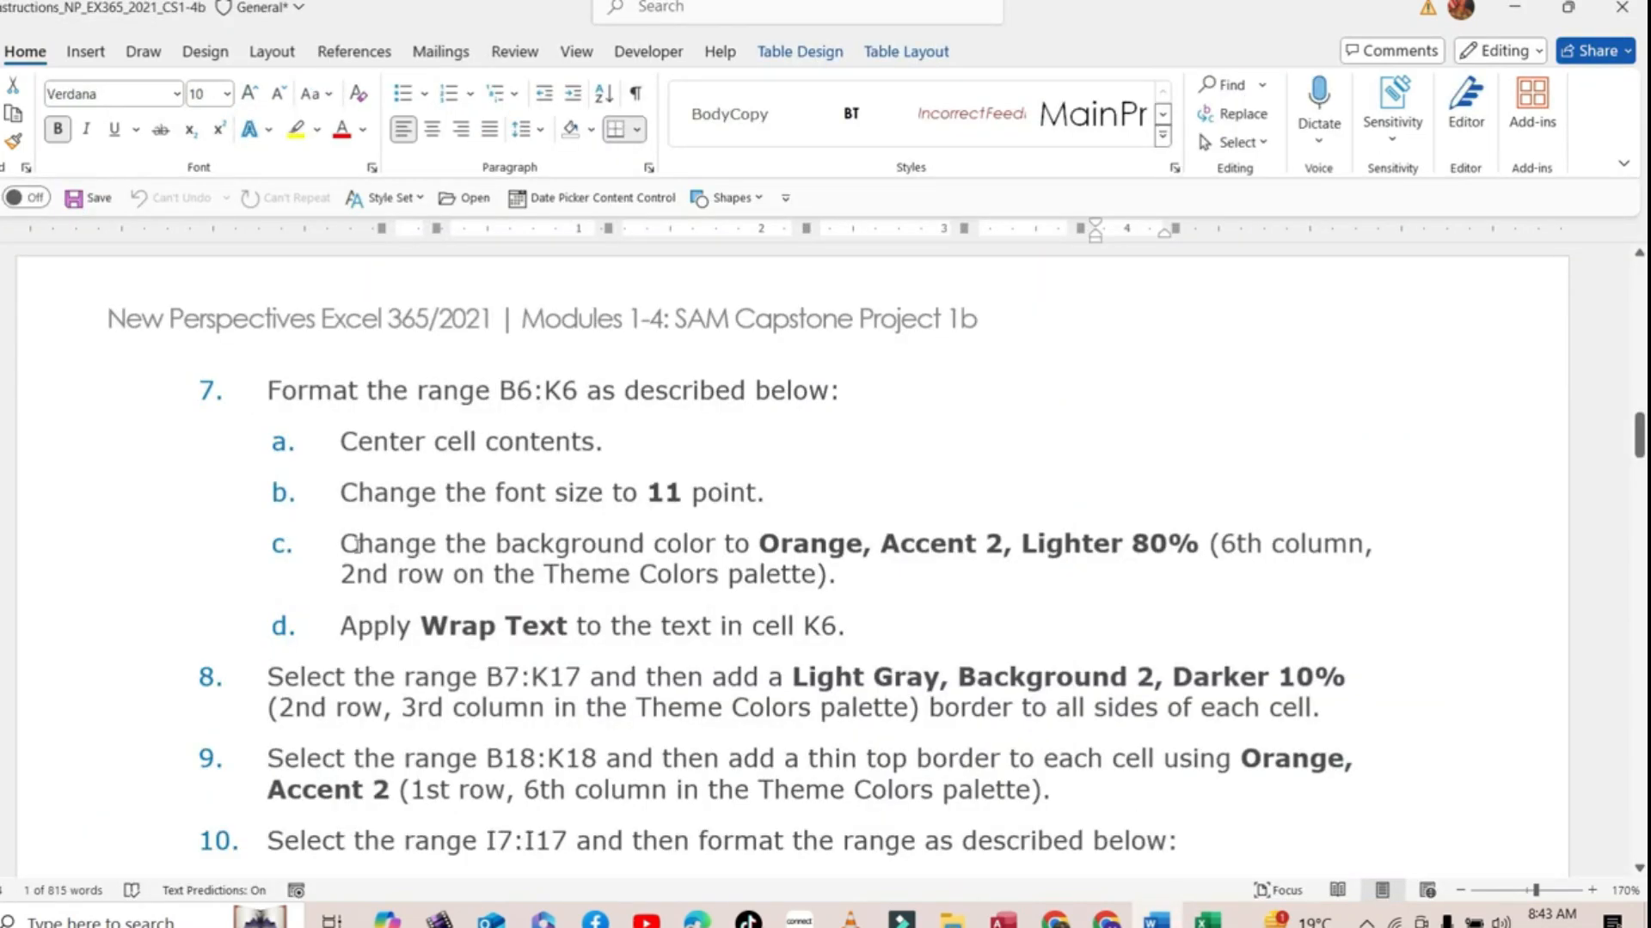
{"action": "left_click_drag", "start_coordinate": [353, 545], "coordinate": [1074, 597]}
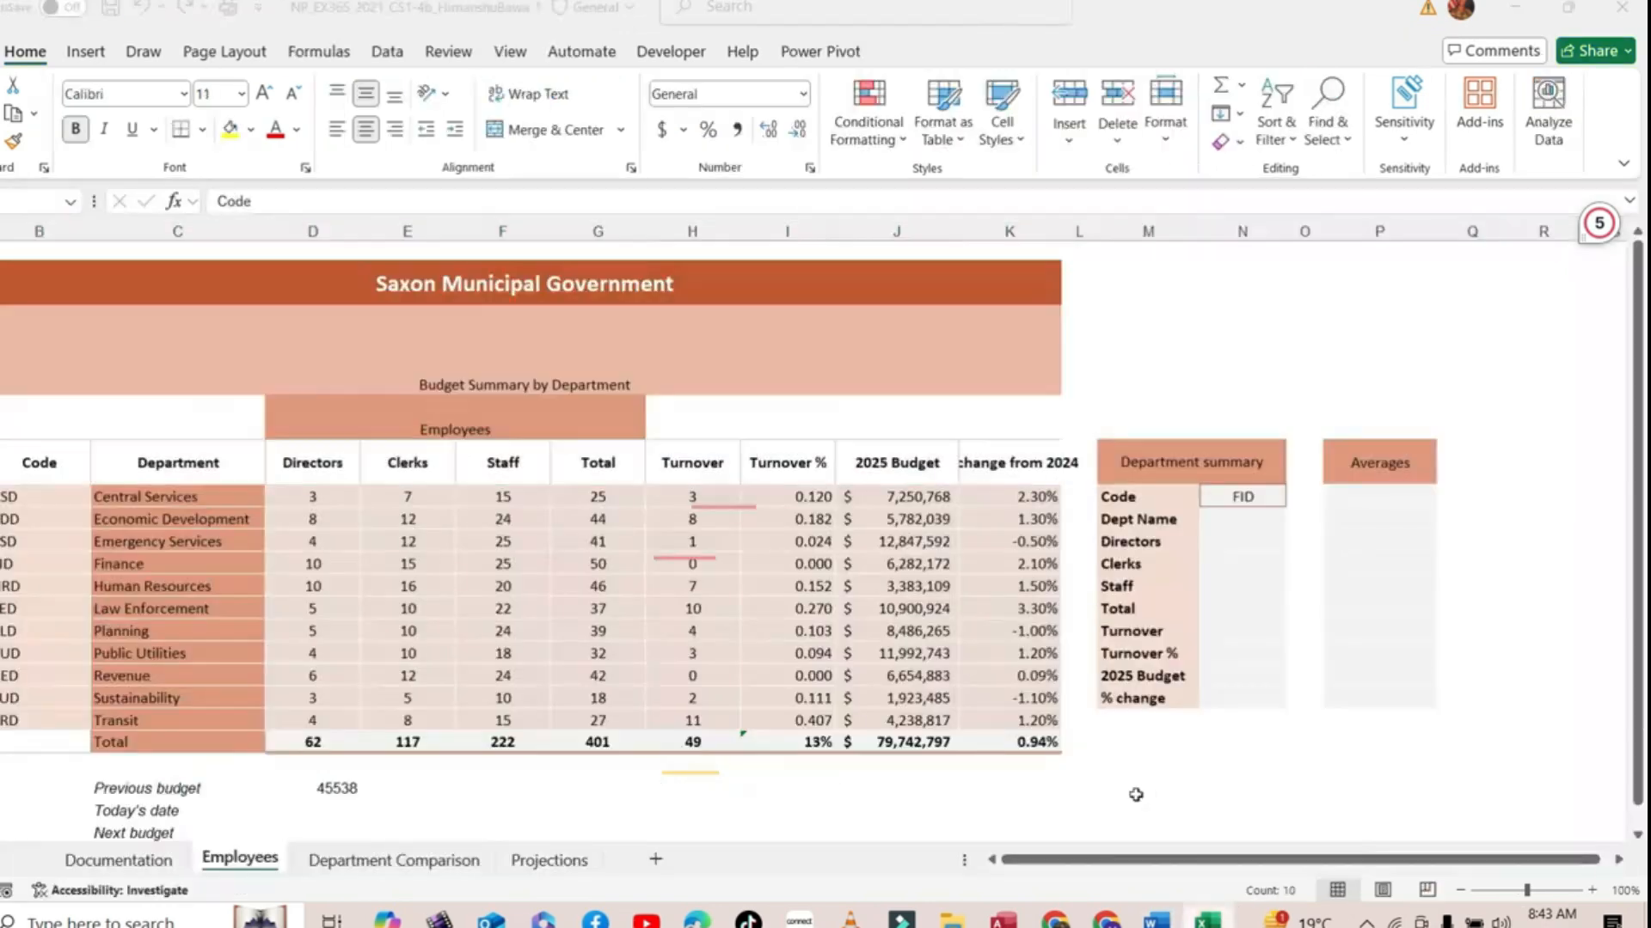
{"action": "left_click", "coordinate": [1207, 922]}
{"action": "left_click", "coordinate": [251, 129]}
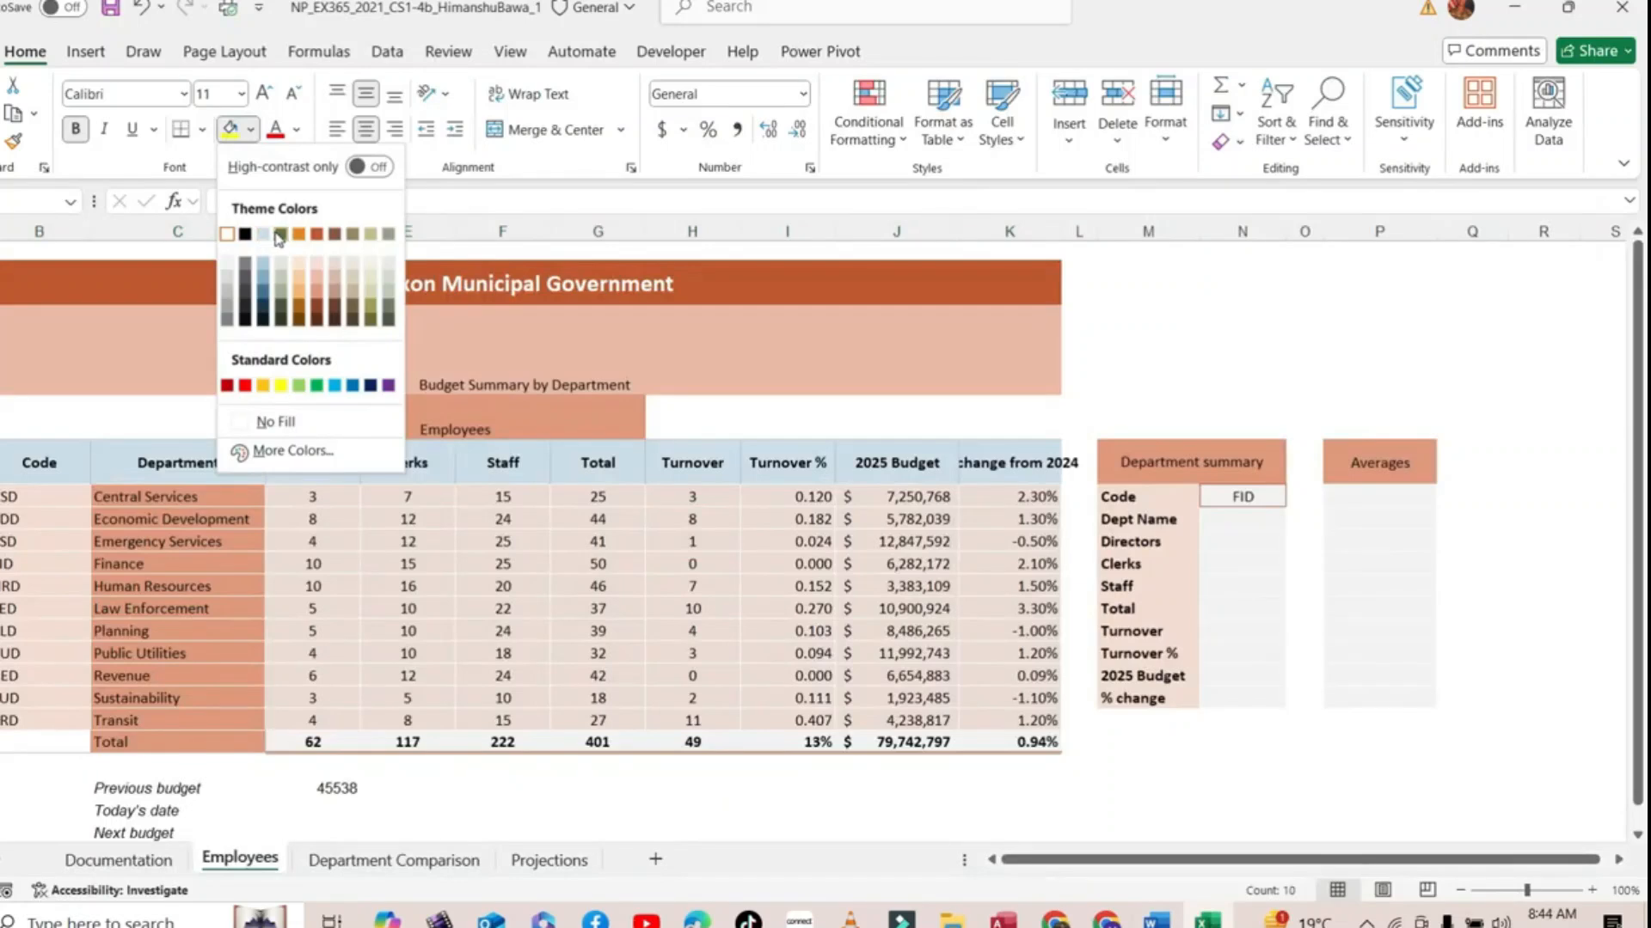
{"action": "left_click", "coordinate": [316, 267]}
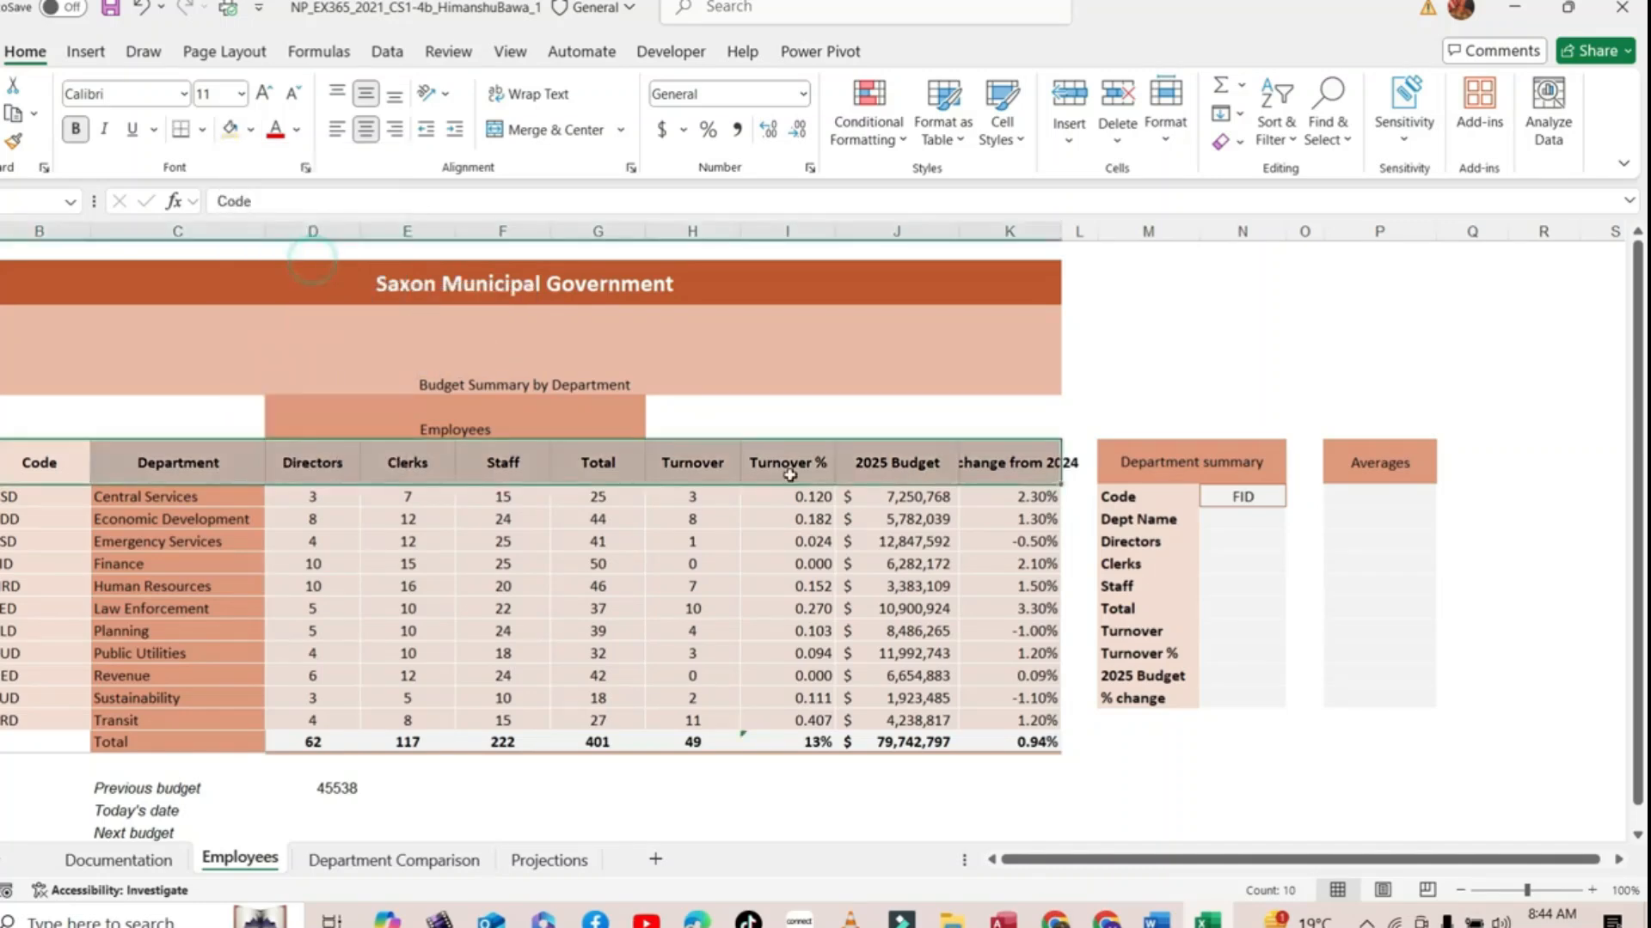
Check step 7d in the Word instructions and apply Wrap Text to cell K6 in Excel
{"action": "left_click", "coordinate": [1158, 920]}
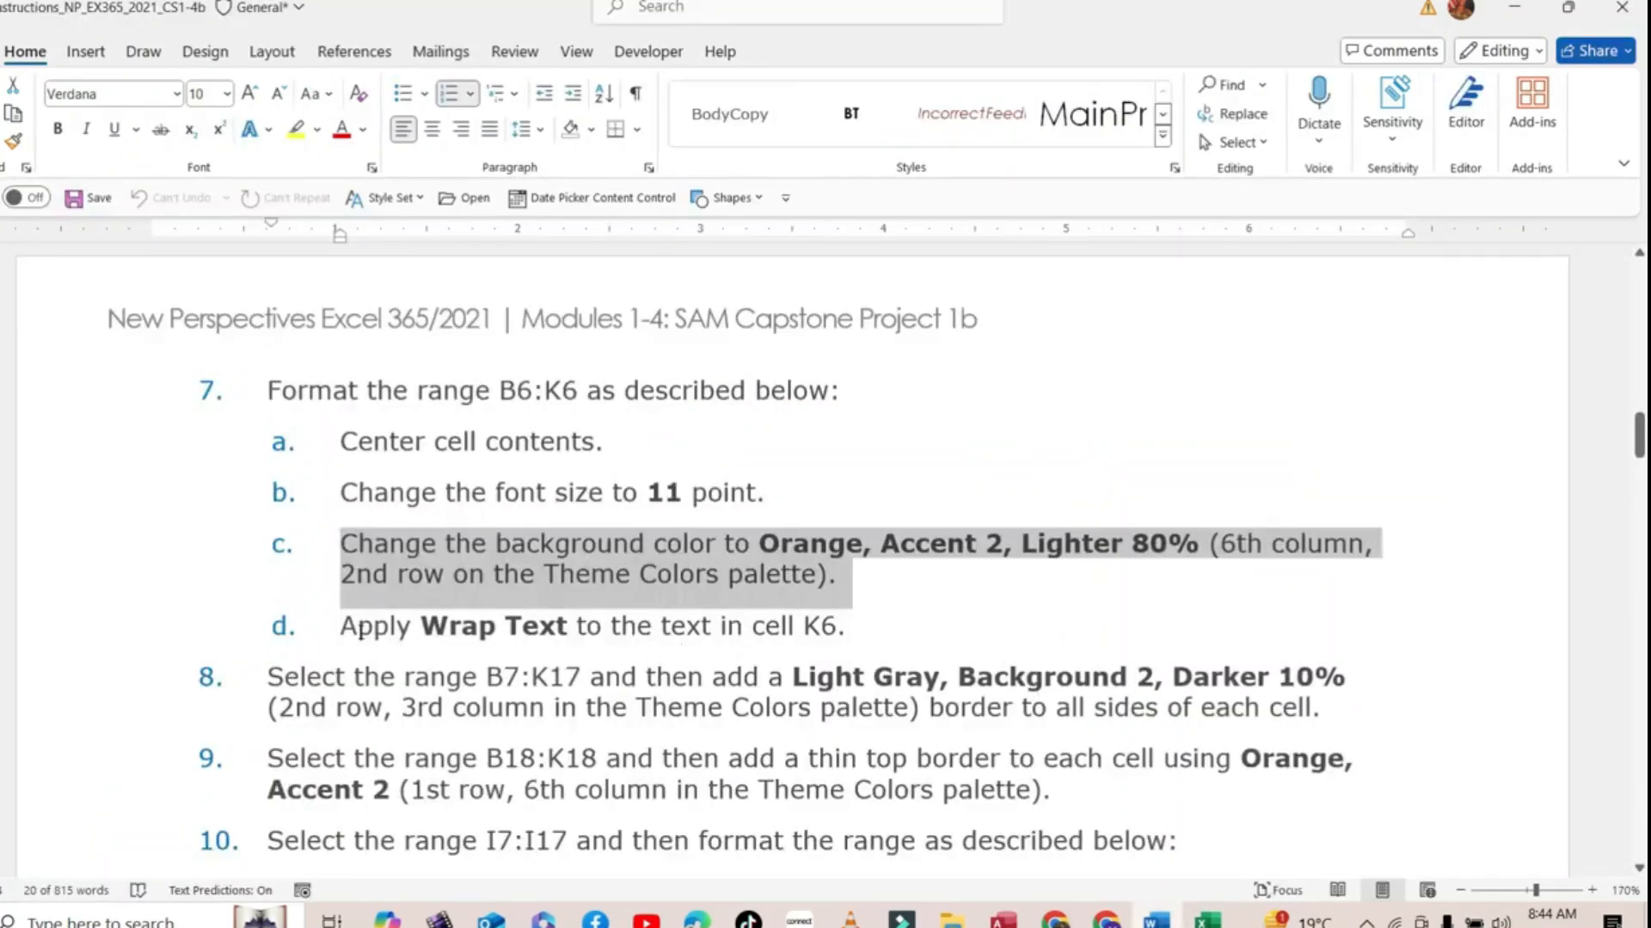
{"action": "left_click", "coordinate": [1207, 919]}
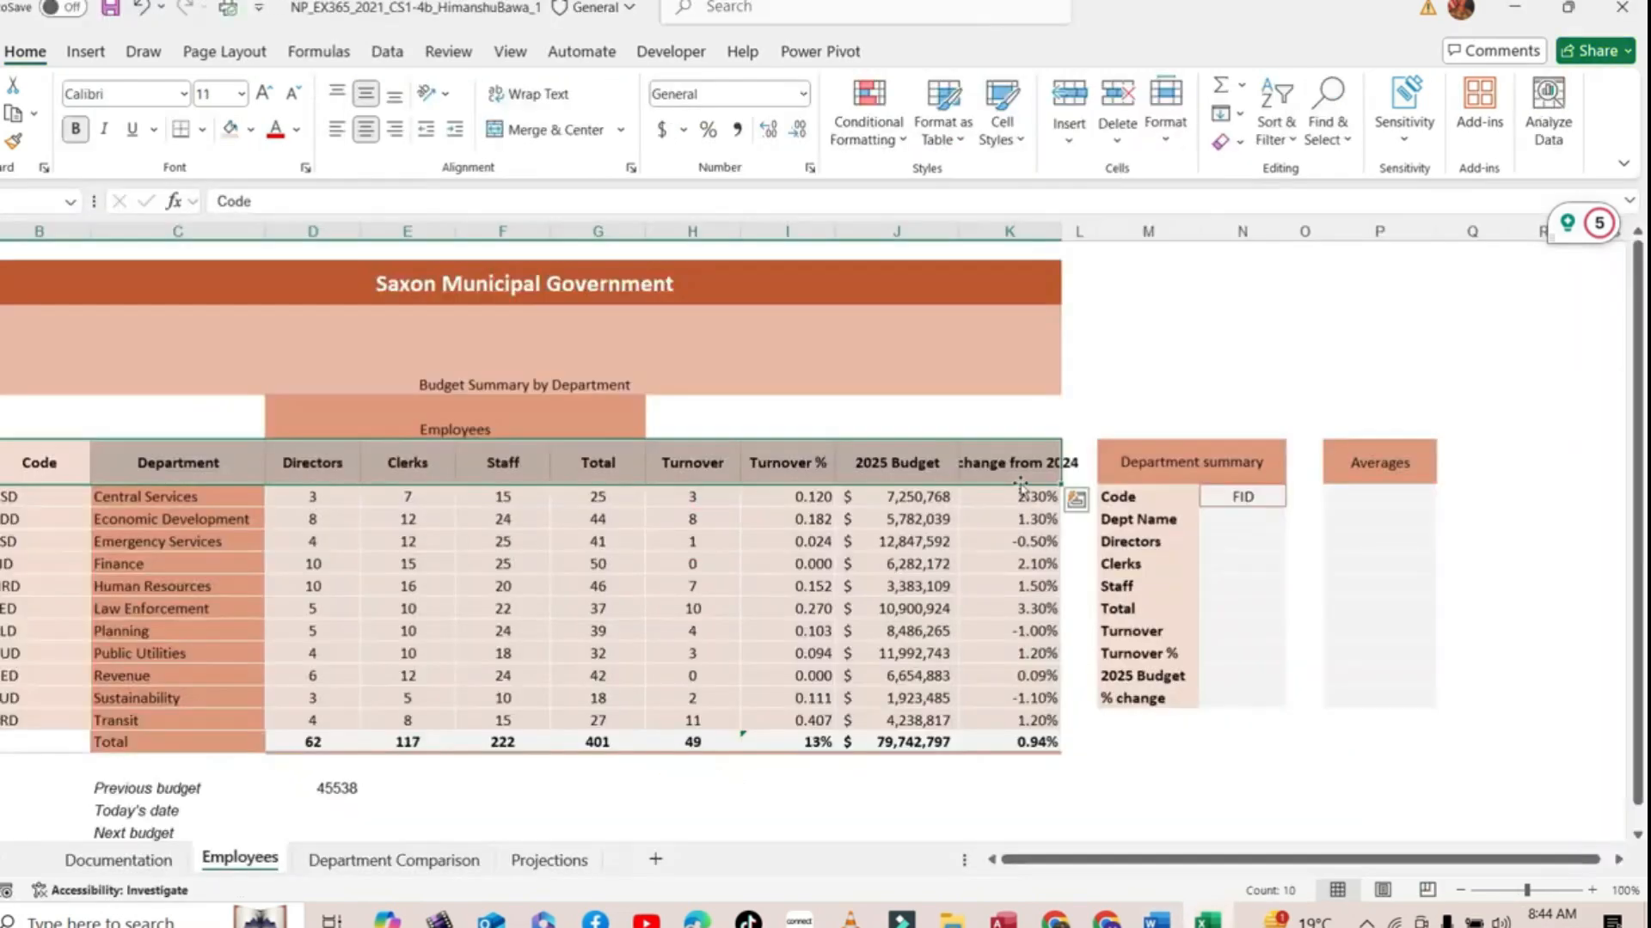
{"action": "left_click", "coordinate": [1019, 466]}
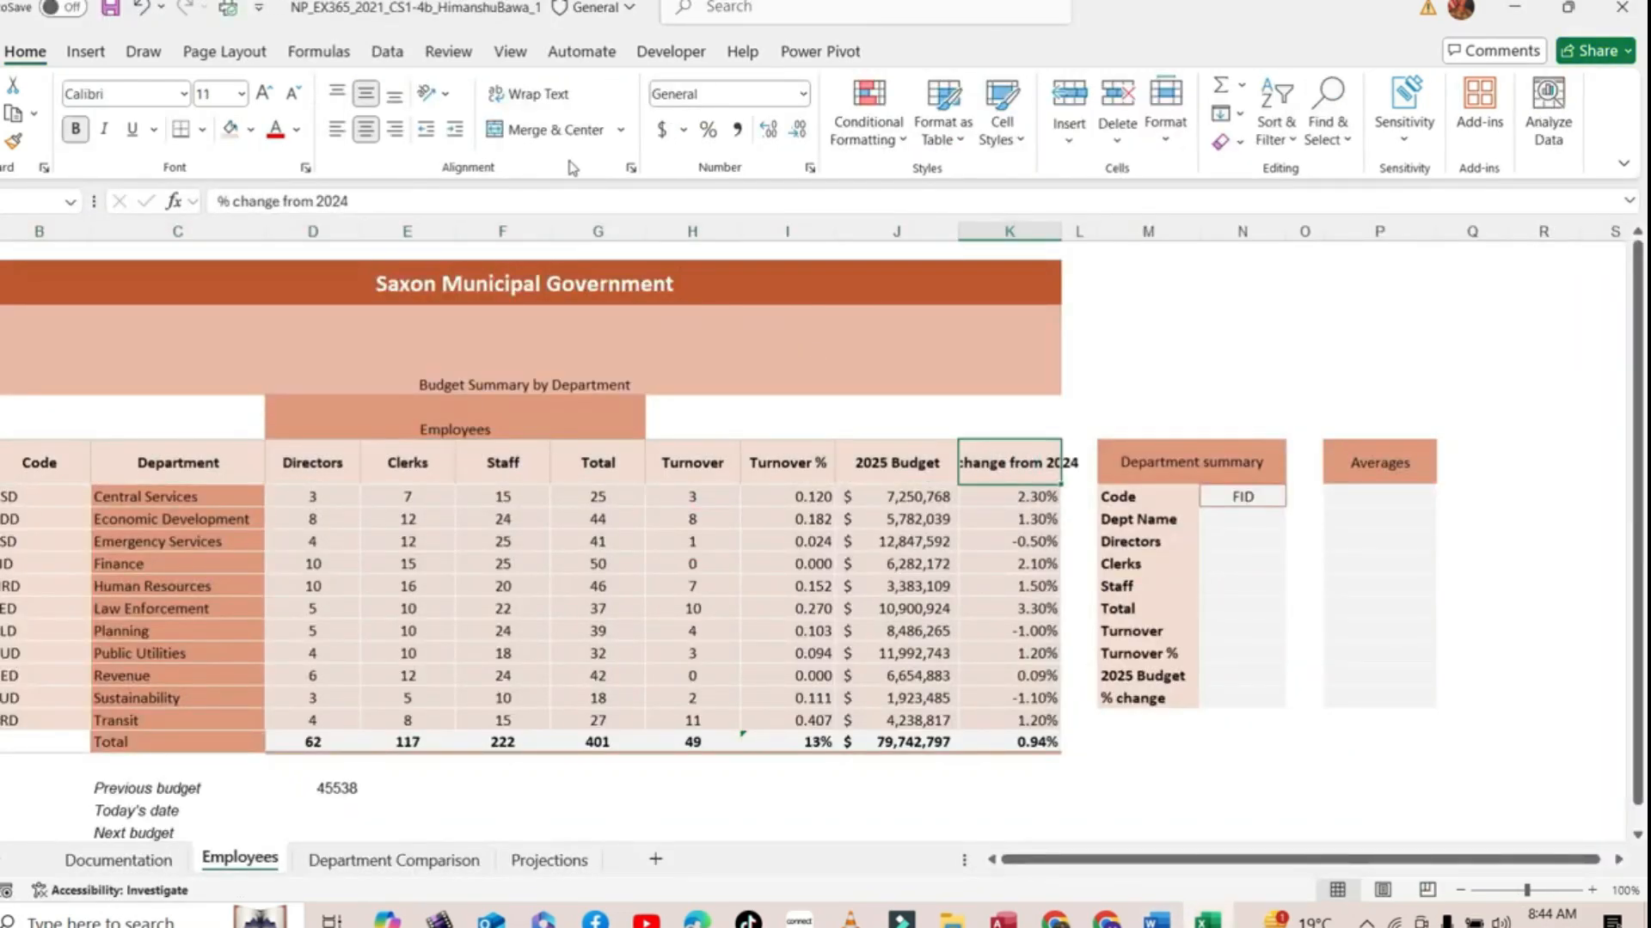
{"action": "left_click", "coordinate": [529, 93]}
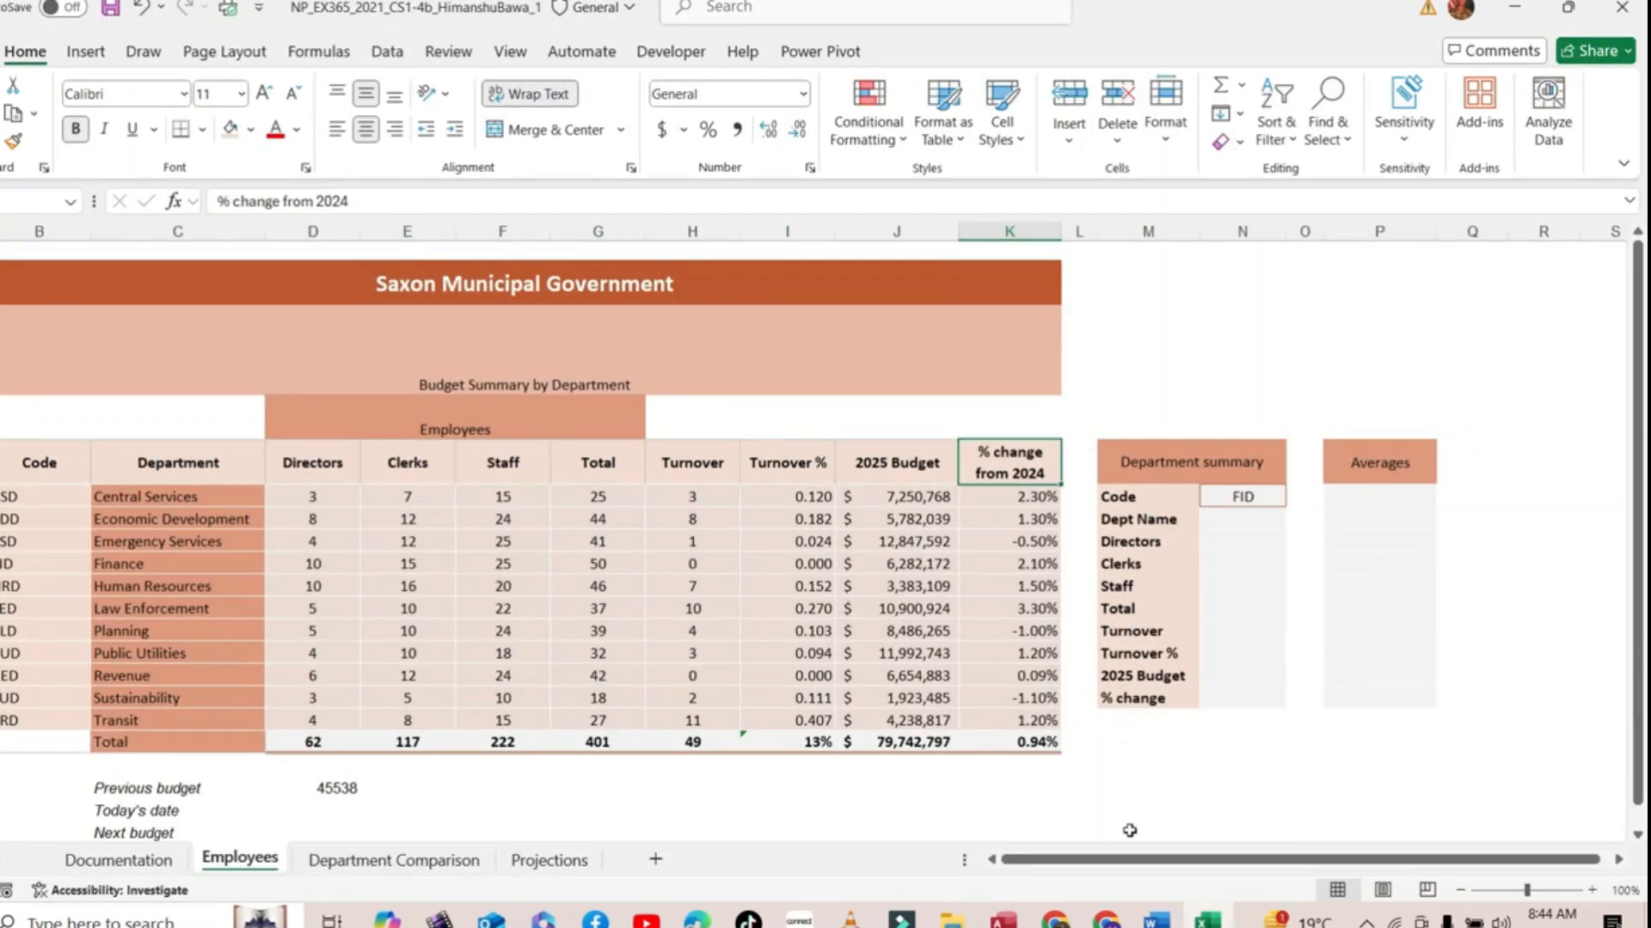
Switch to the Word instructions and select the text of step 8 on adding borders to the range B7:K17
{"action": "left_click", "coordinate": [1156, 918]}
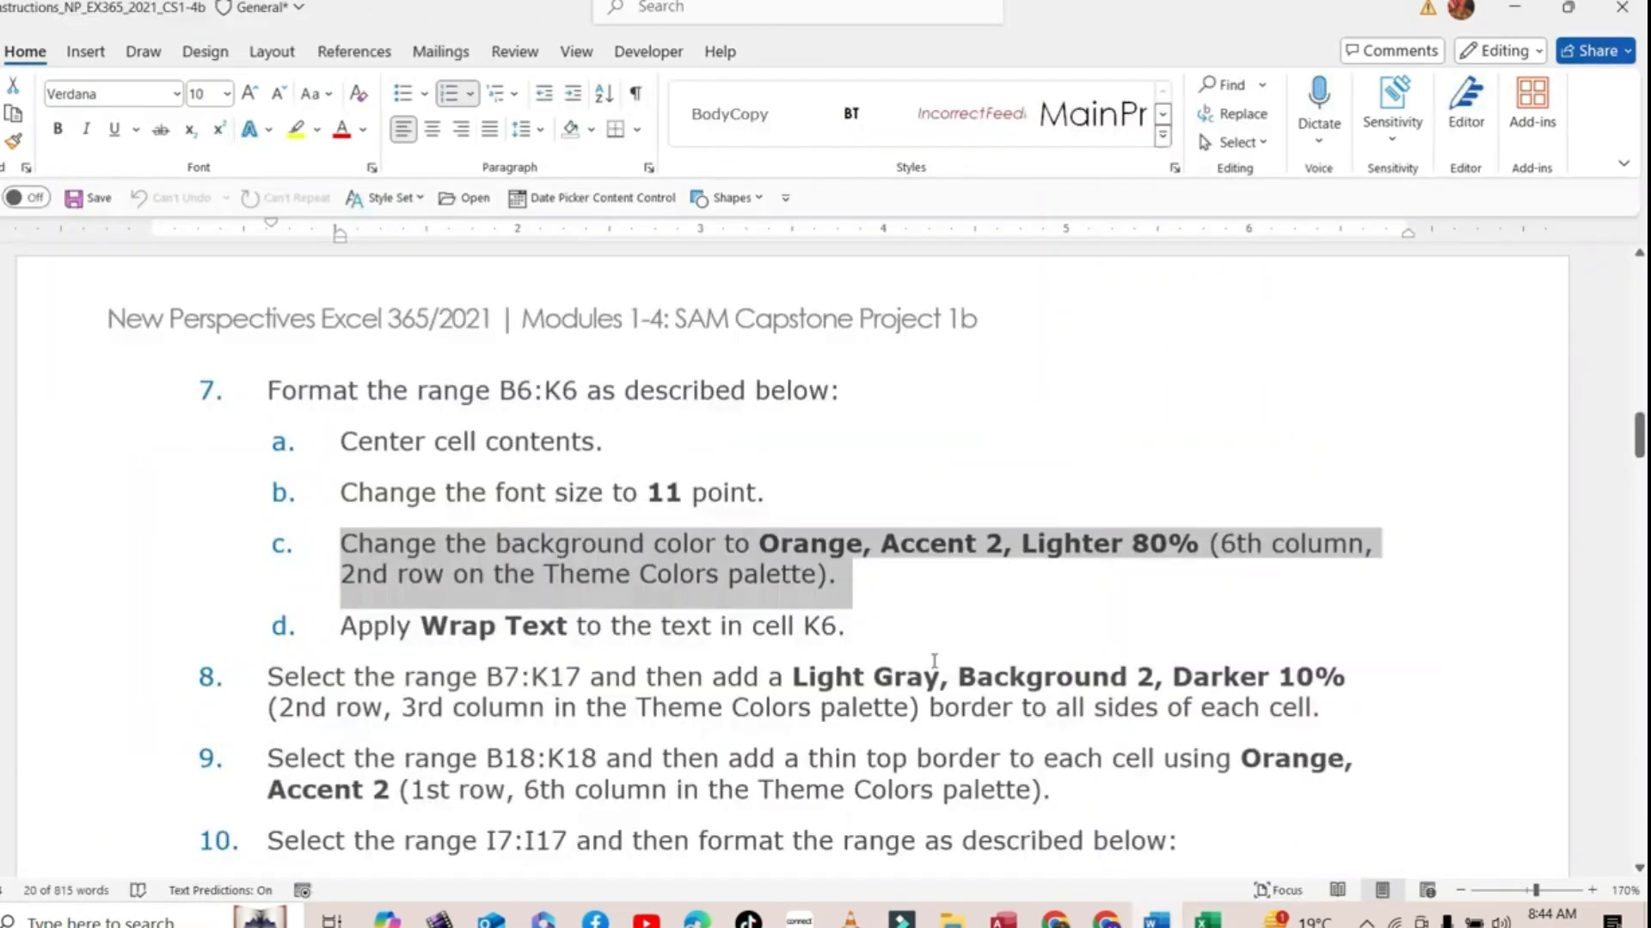
{"action": "left_click", "coordinate": [432, 677]}
{"action": "scroll", "coordinate": [278, 398], "scroll_direction": "down", "scroll_amount": 3}
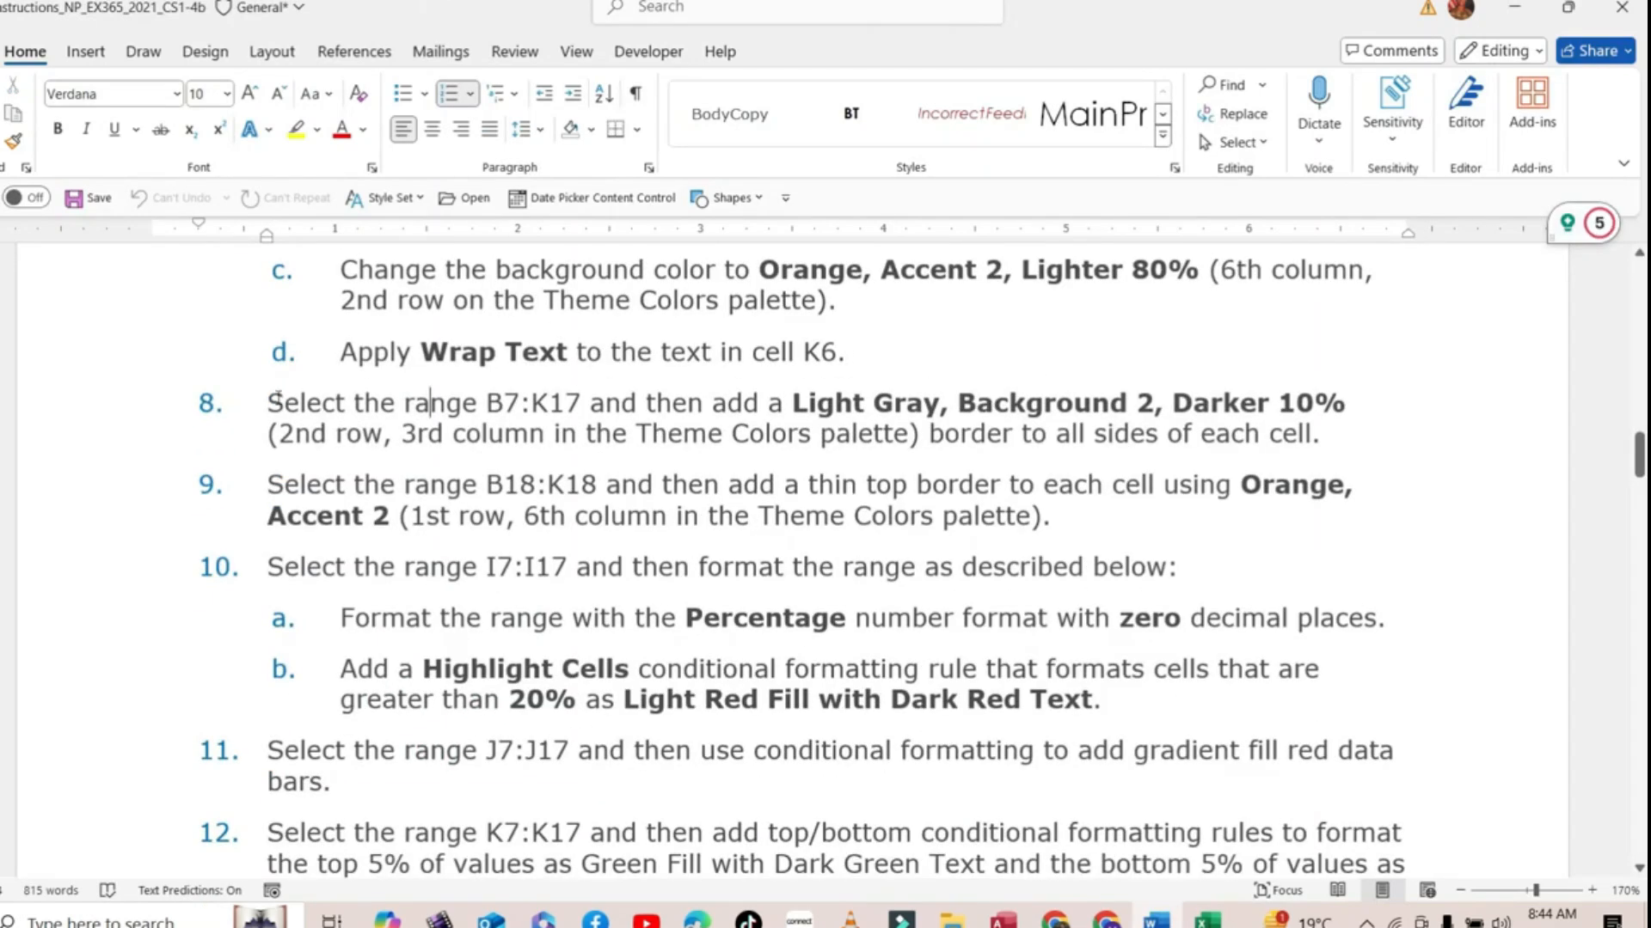
{"action": "left_click_drag", "start_coordinate": [267, 402], "coordinate": [1320, 434]}
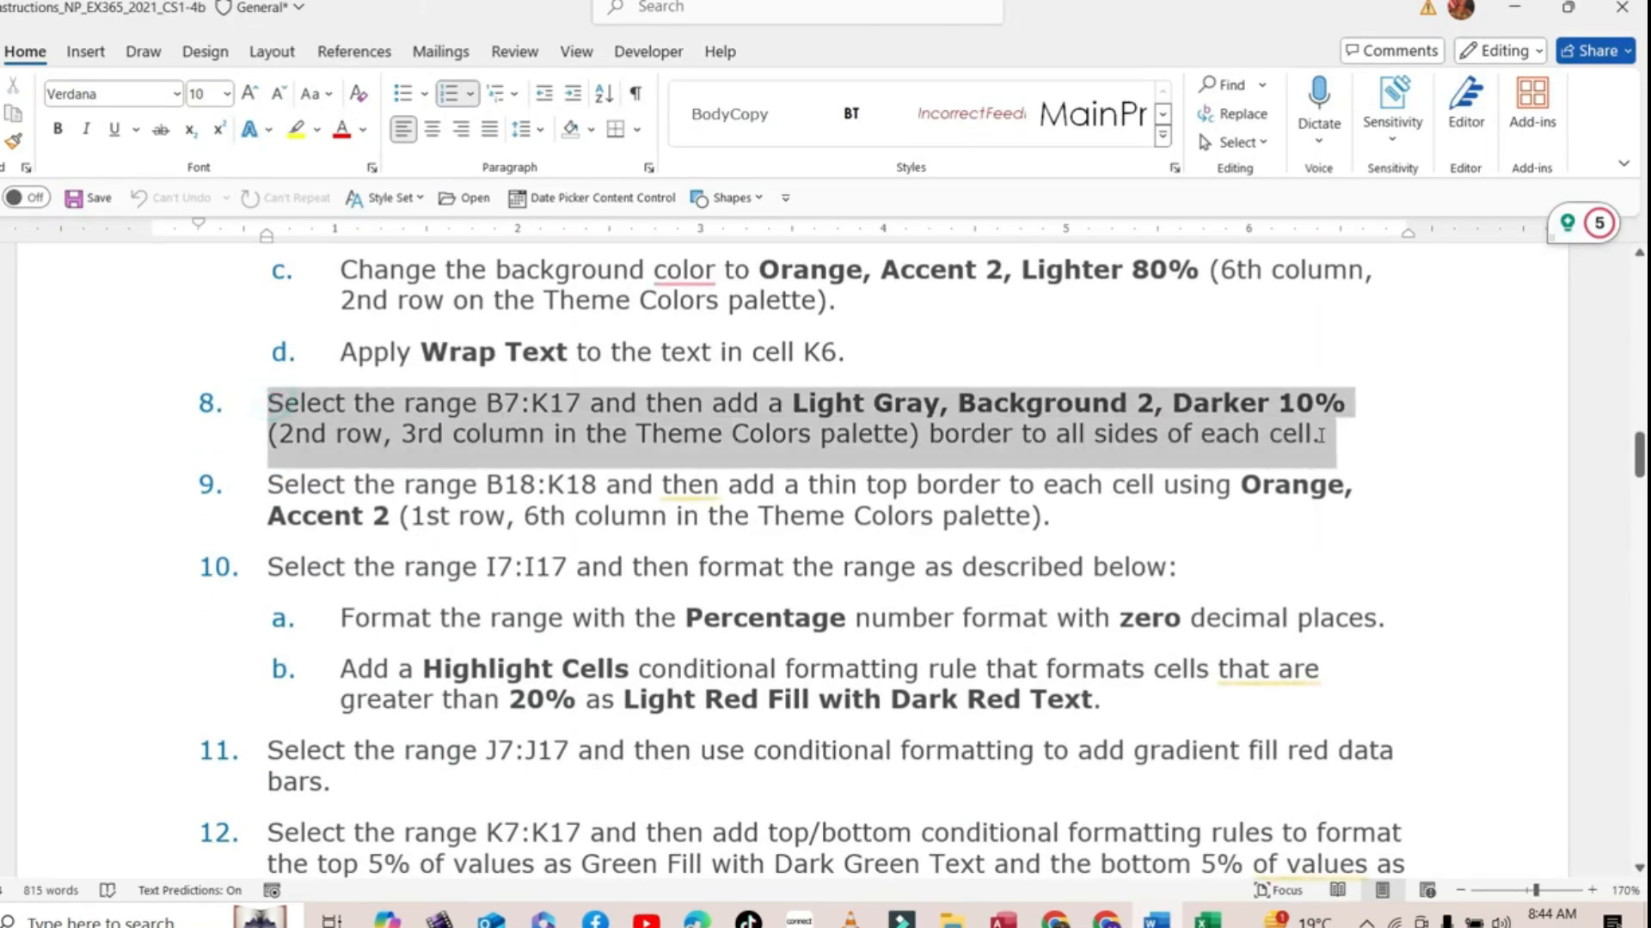